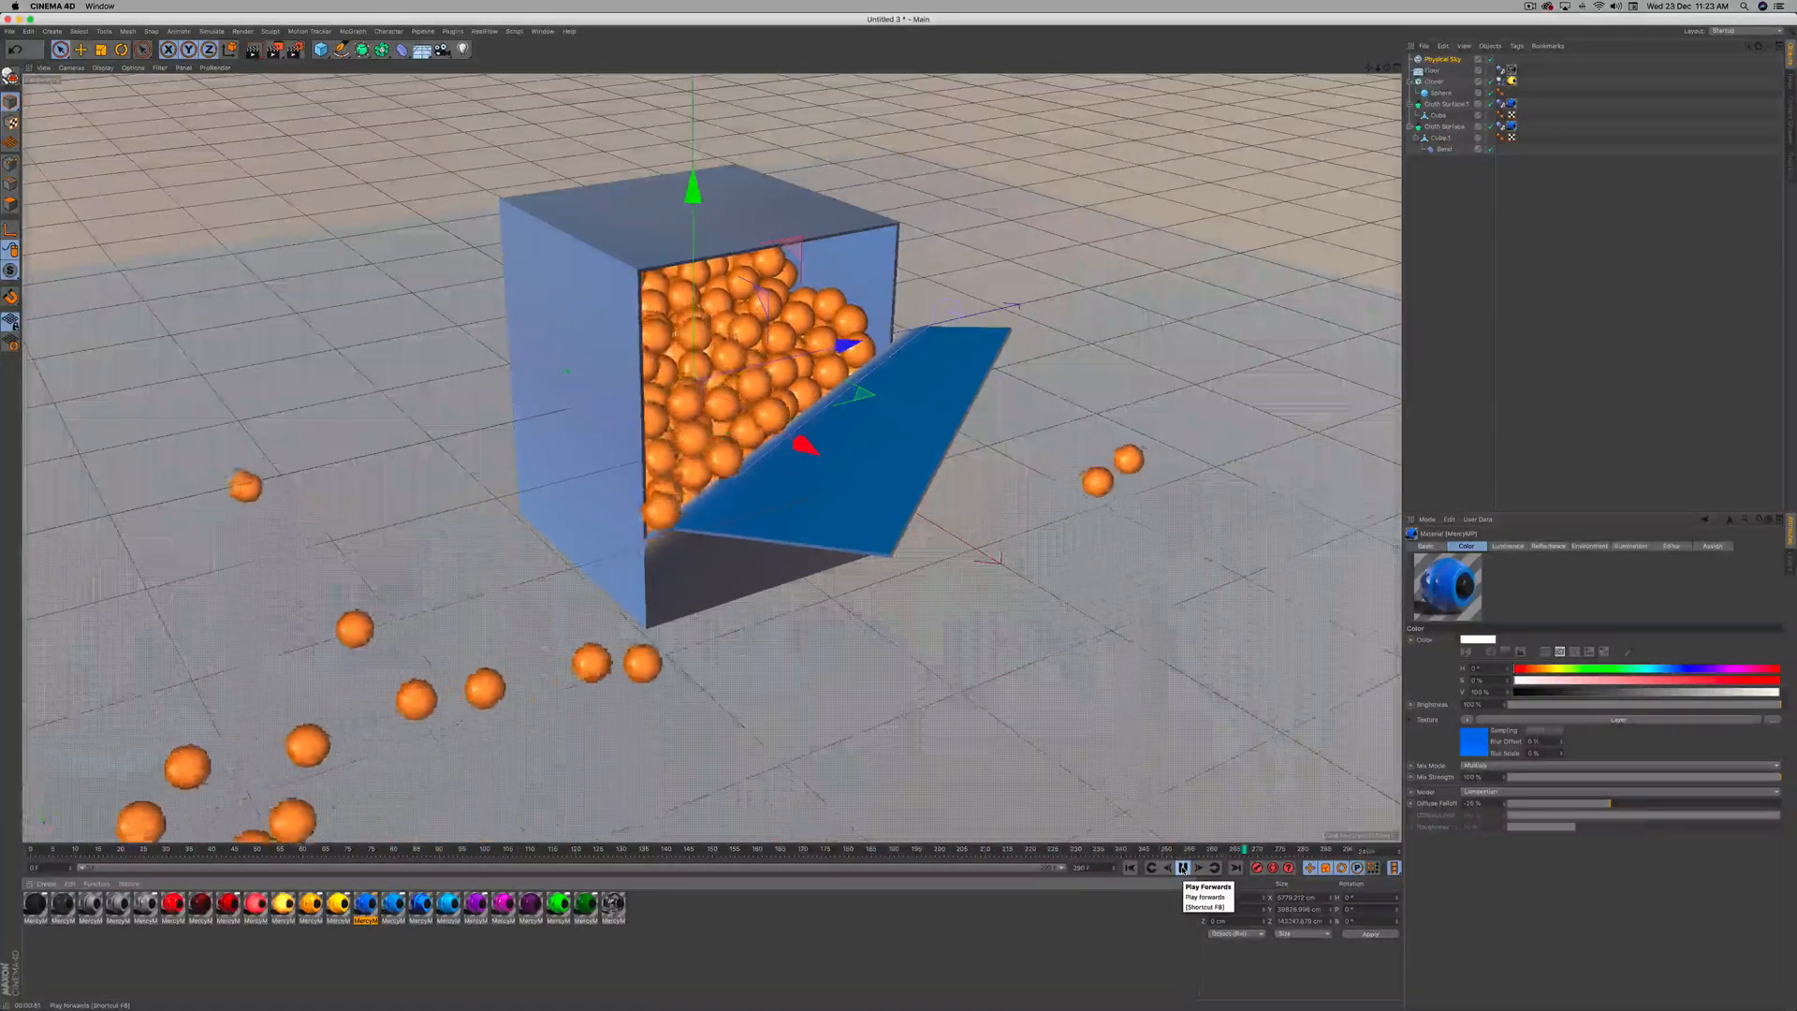
Add a cube at the origin and stretch it vertically to a height of about 250 cm.
{"action": "left_click", "coordinate": [253, 50]}
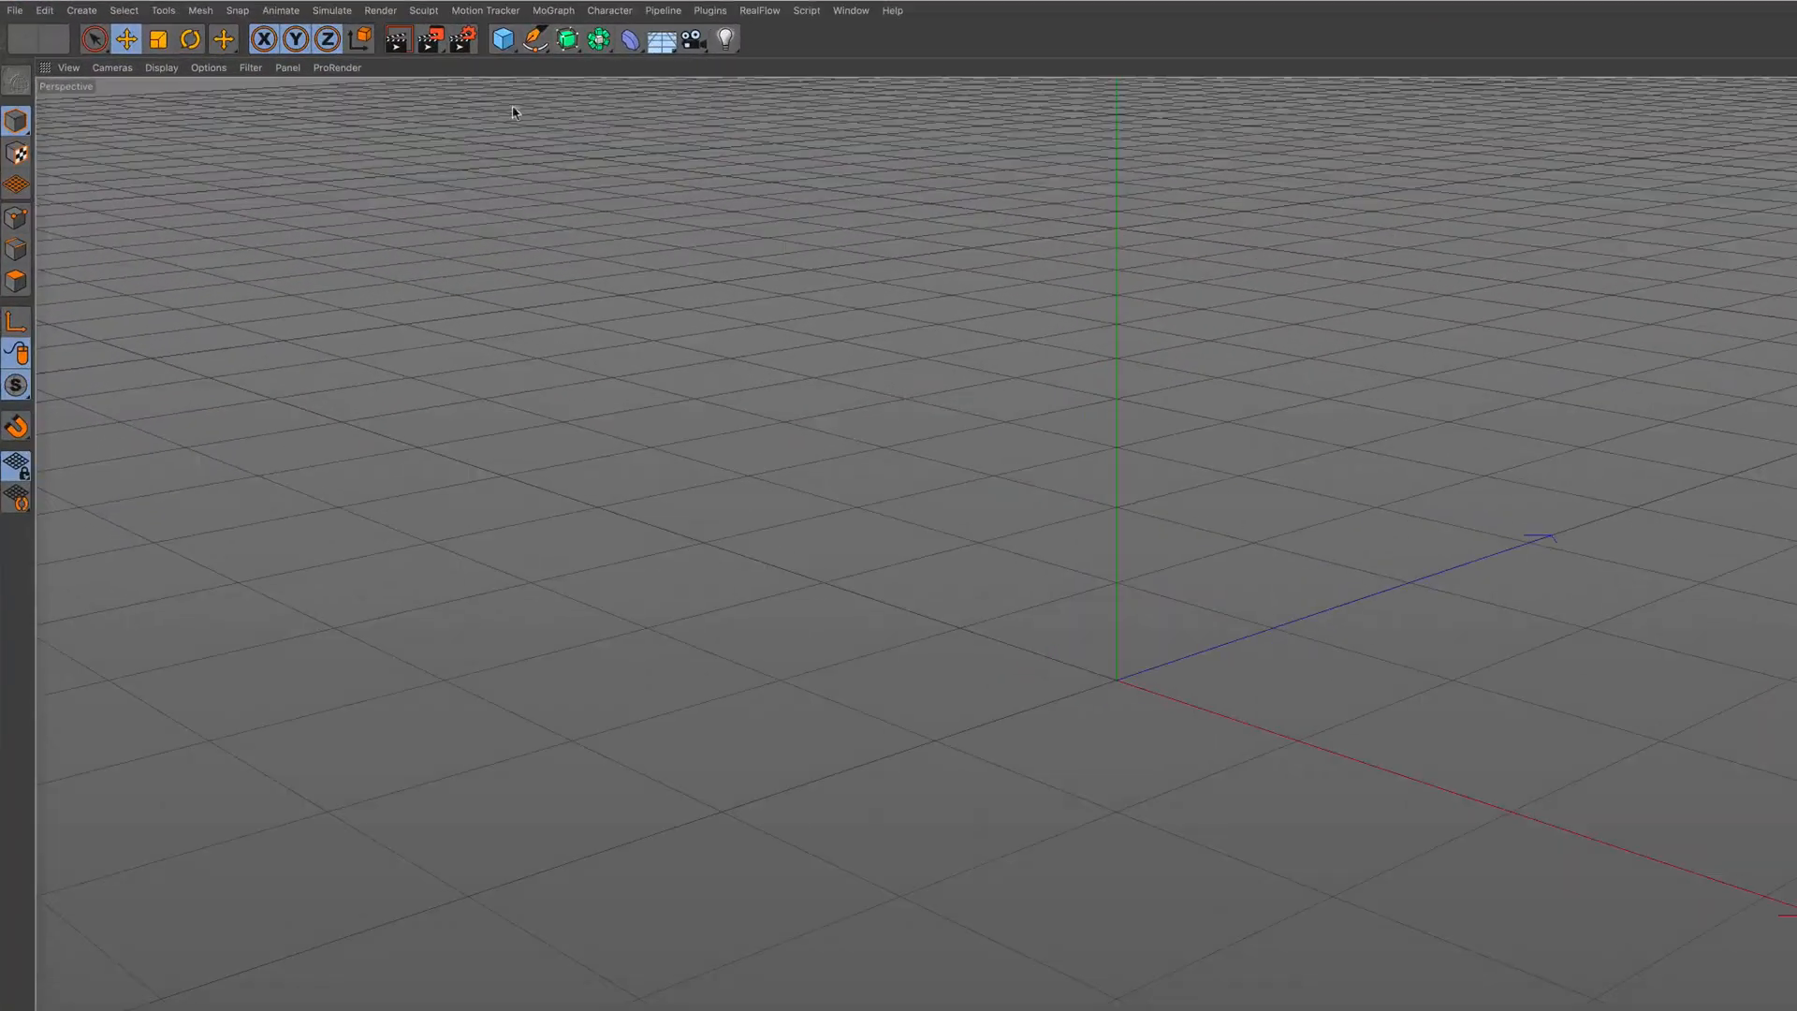
{"action": "left_click", "coordinate": [320, 50]}
{"action": "left_click", "coordinate": [660, 66]}
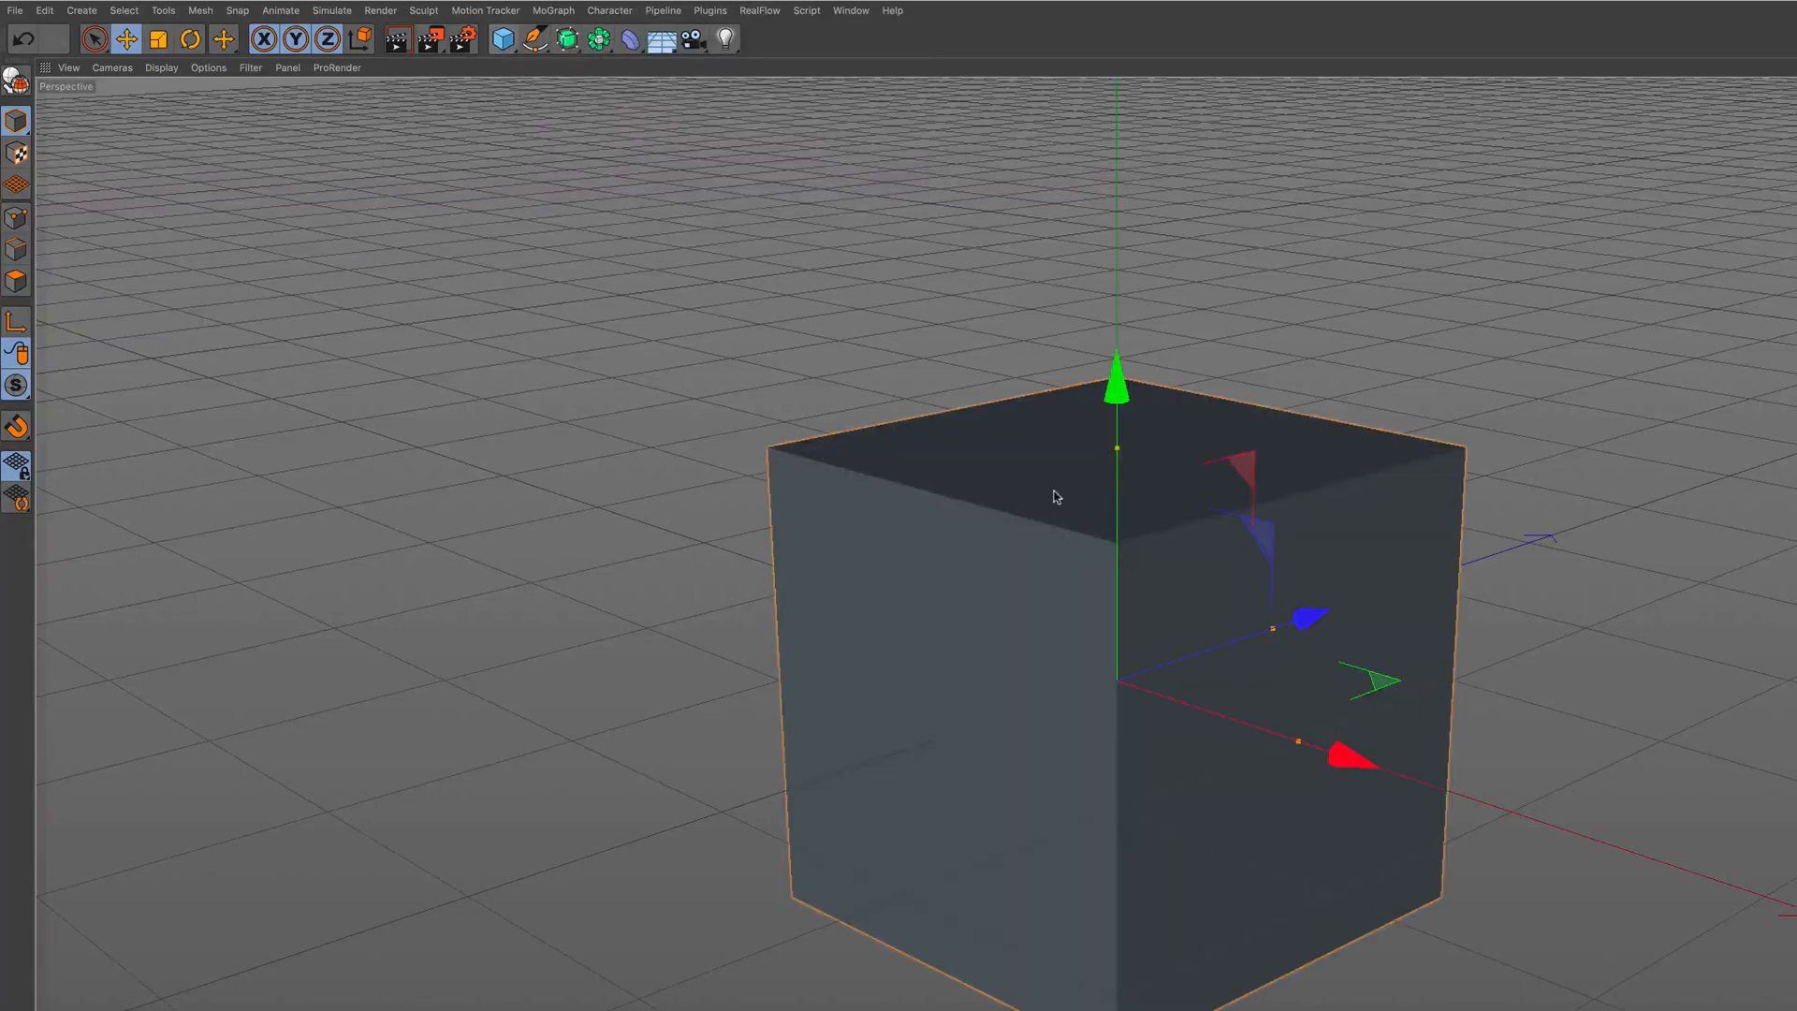
{"action": "left_click_drag", "start_coordinate": [1116, 453], "coordinate": [1116, 391]}
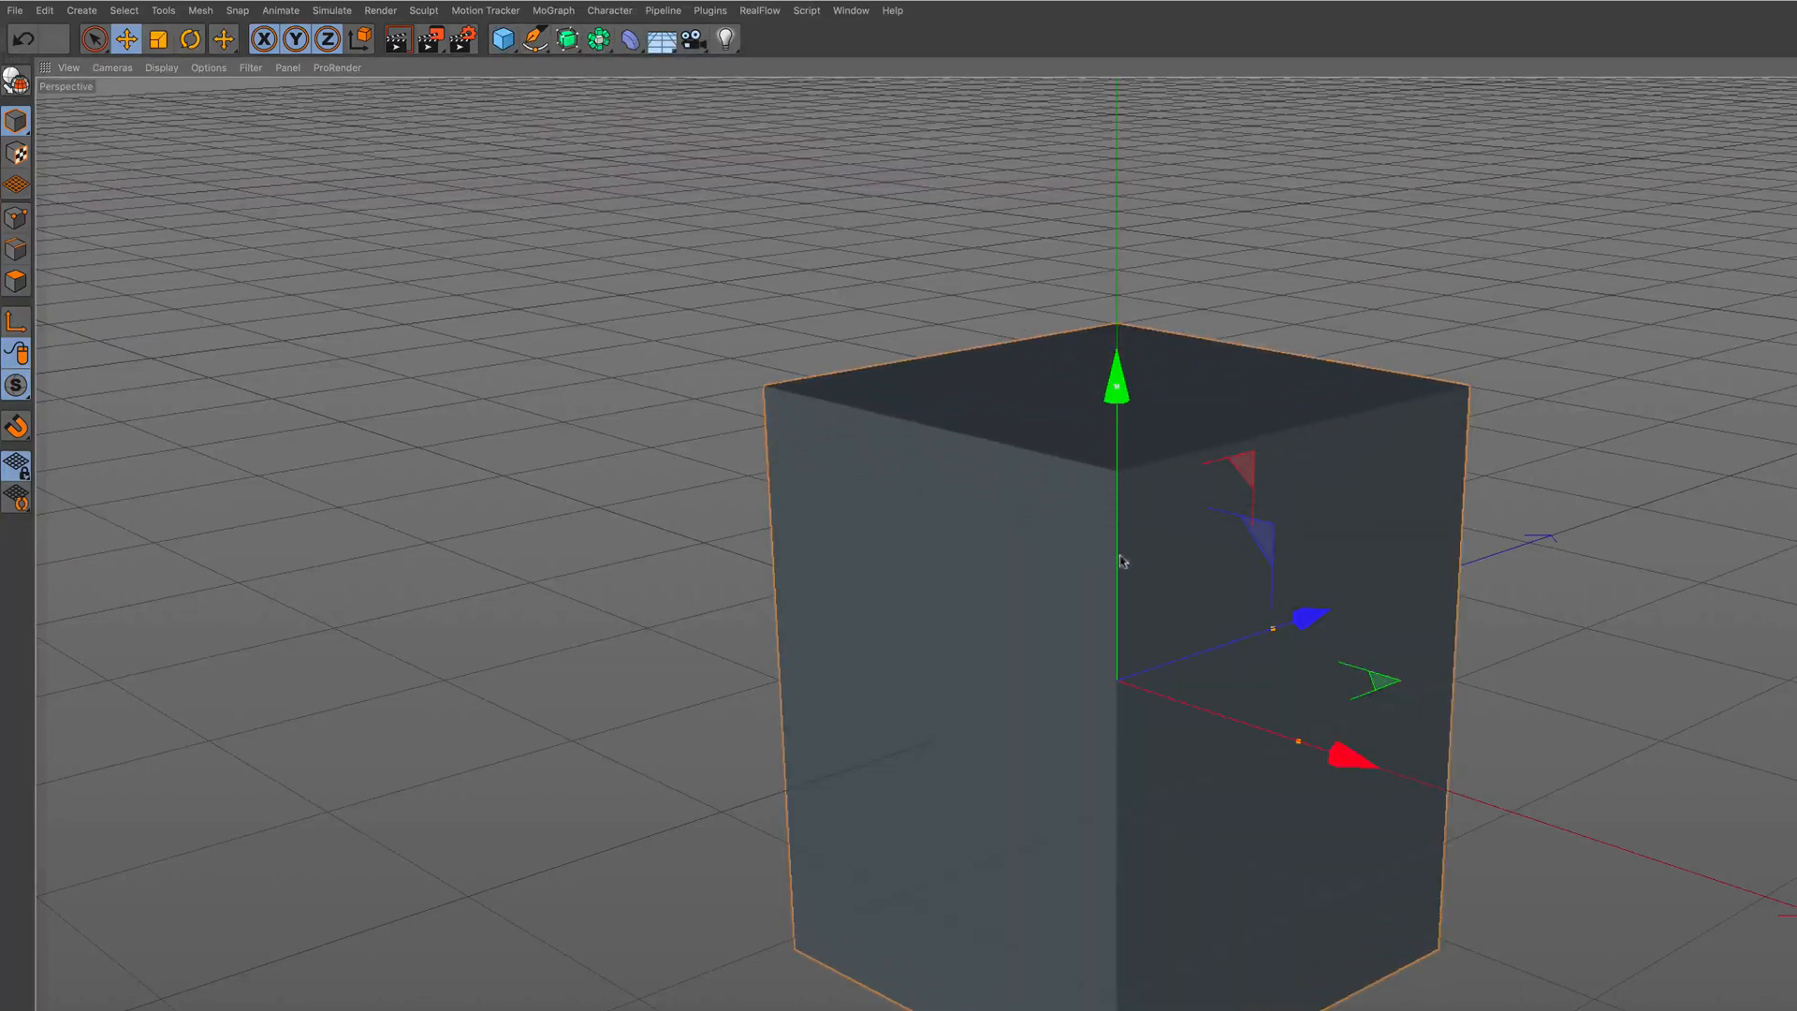
{"action": "right_click_drag", "start_coordinate": [1120, 561], "coordinate": [1114, 617], "text": "alt"}
{"action": "left_click_drag", "start_coordinate": [1113, 611], "coordinate": [1111, 631], "text": "alt"}
{"action": "right_click_drag", "start_coordinate": [1121, 630], "coordinate": [1121, 569], "text": "alt"}
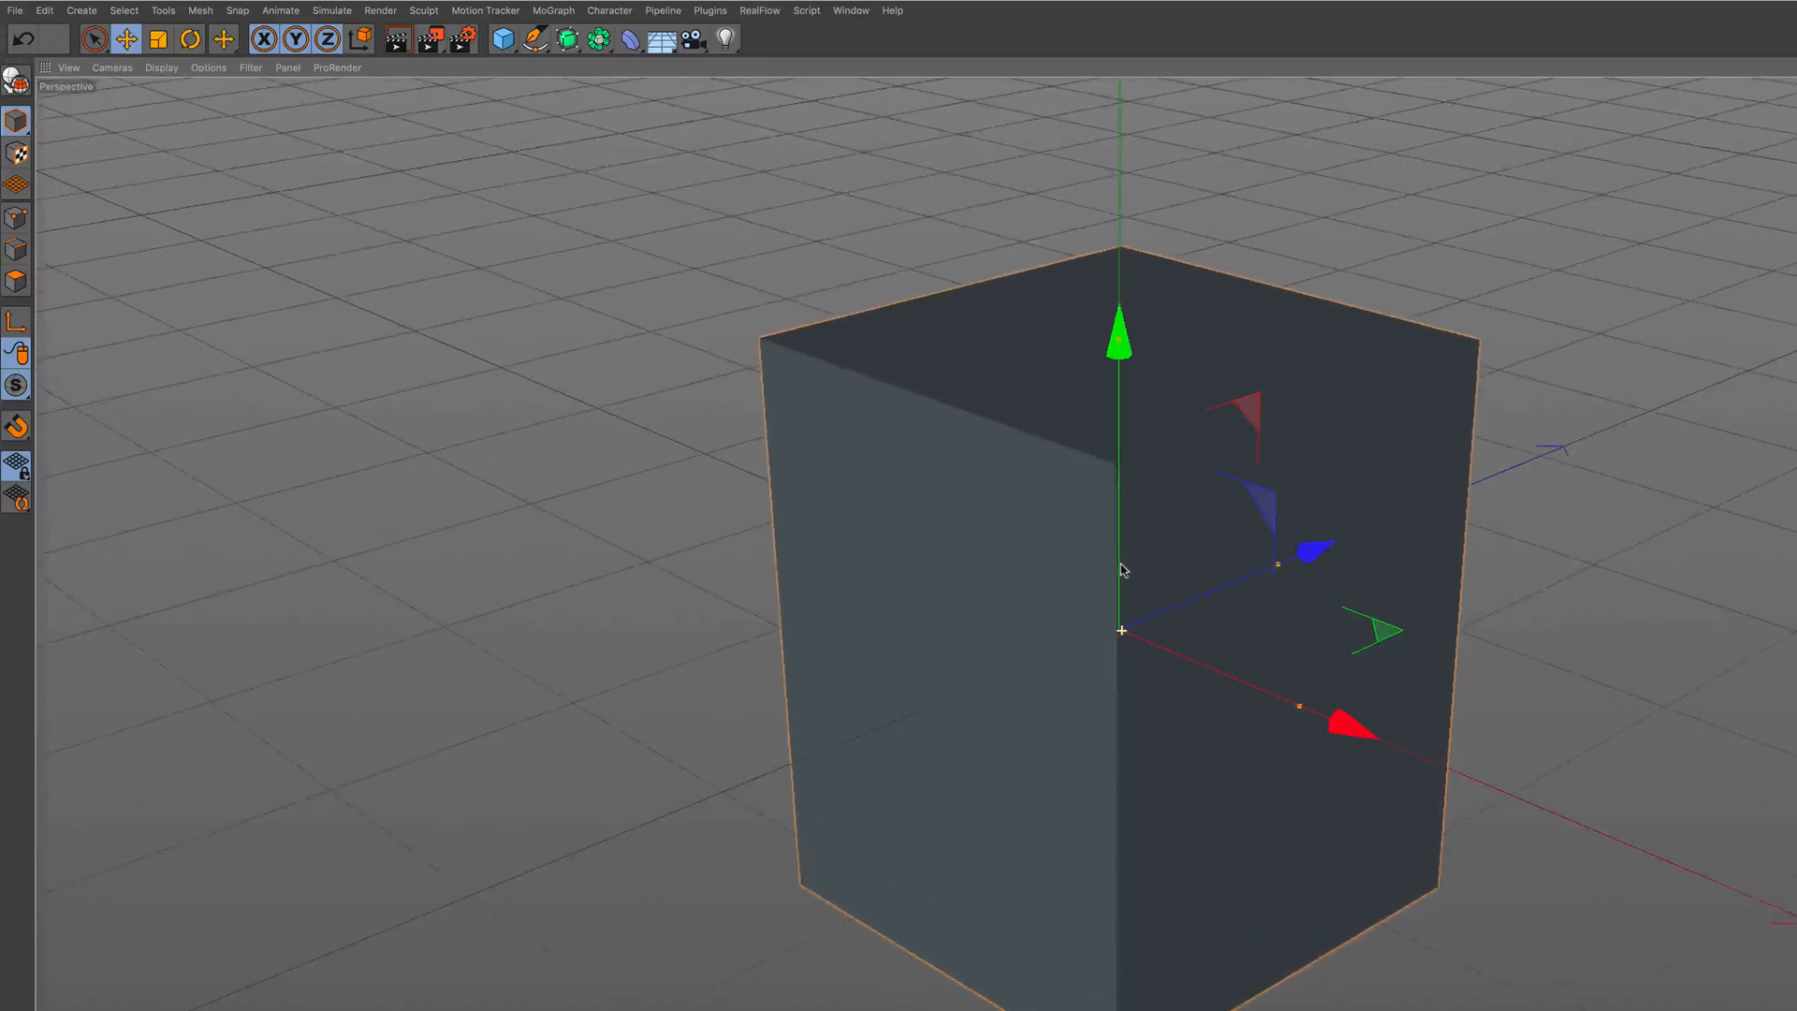
Make the cube editable and split its front face on the positive X side into a separate polygon object.
{"action": "left_click", "coordinate": [14, 87]}
{"action": "left_click", "coordinate": [18, 281]}
{"action": "left_click", "coordinate": [1265, 613]}
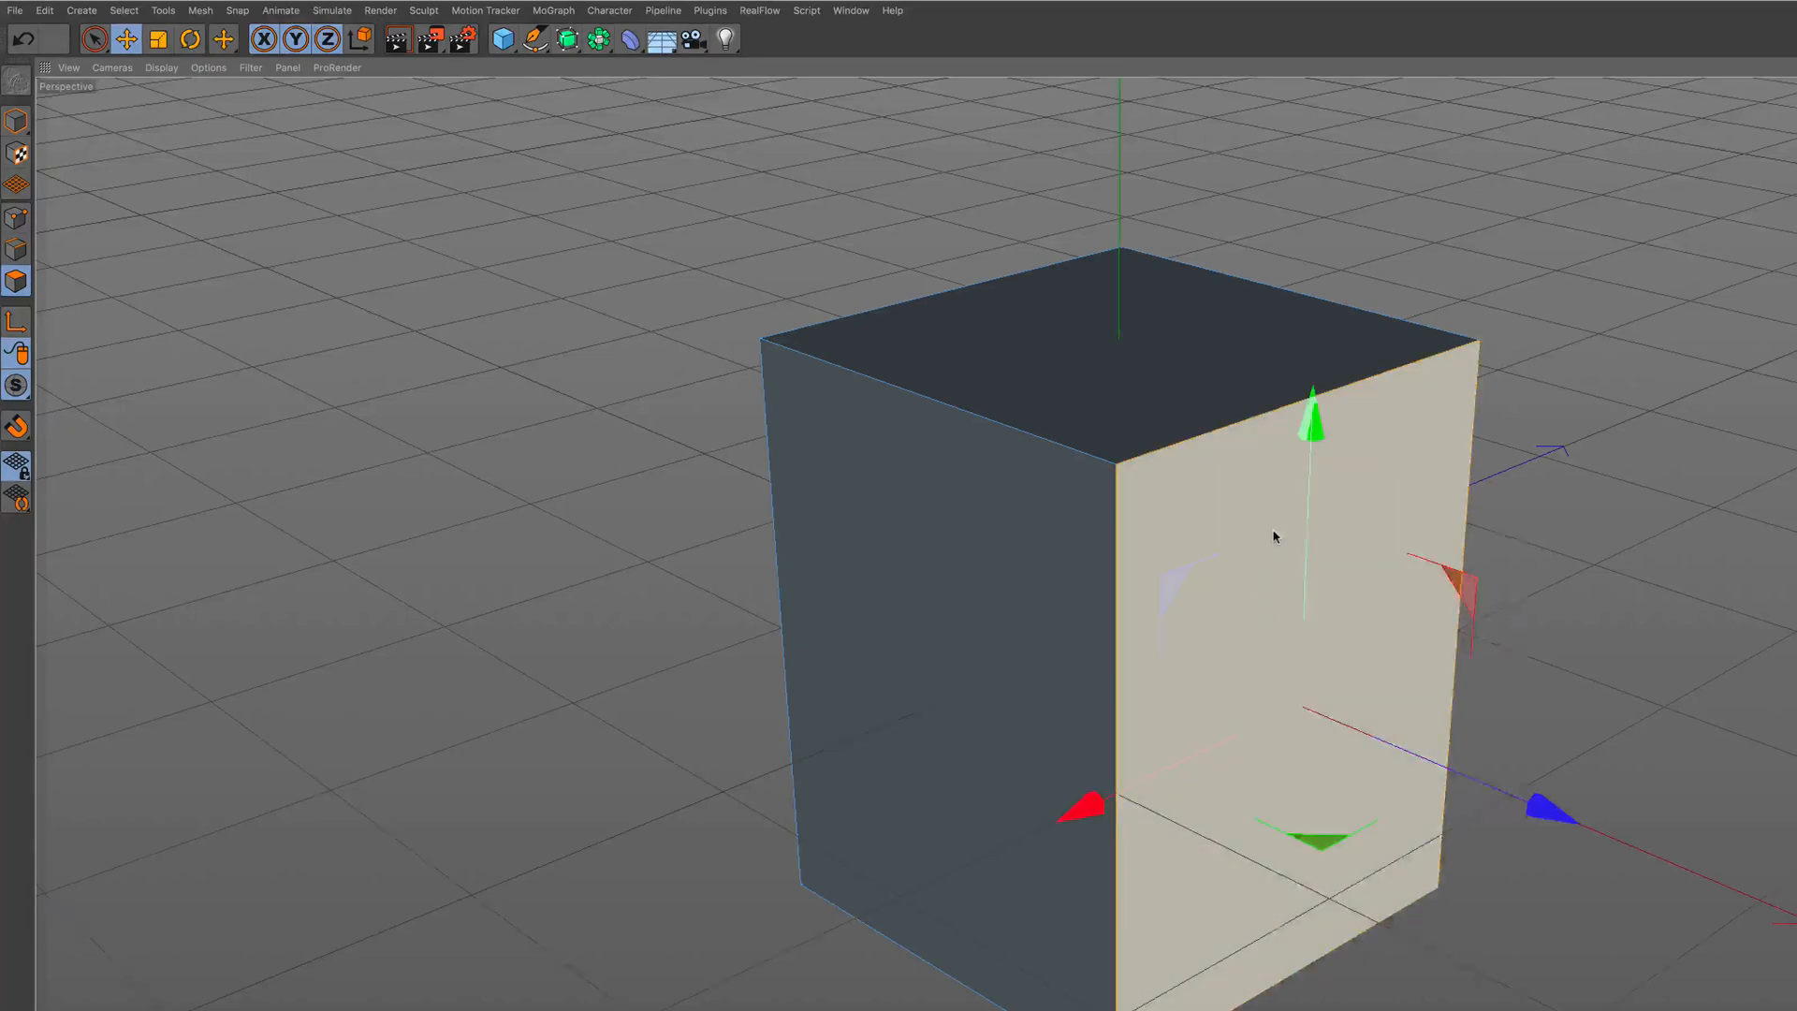
{"action": "right_click", "coordinate": [1272, 535]}
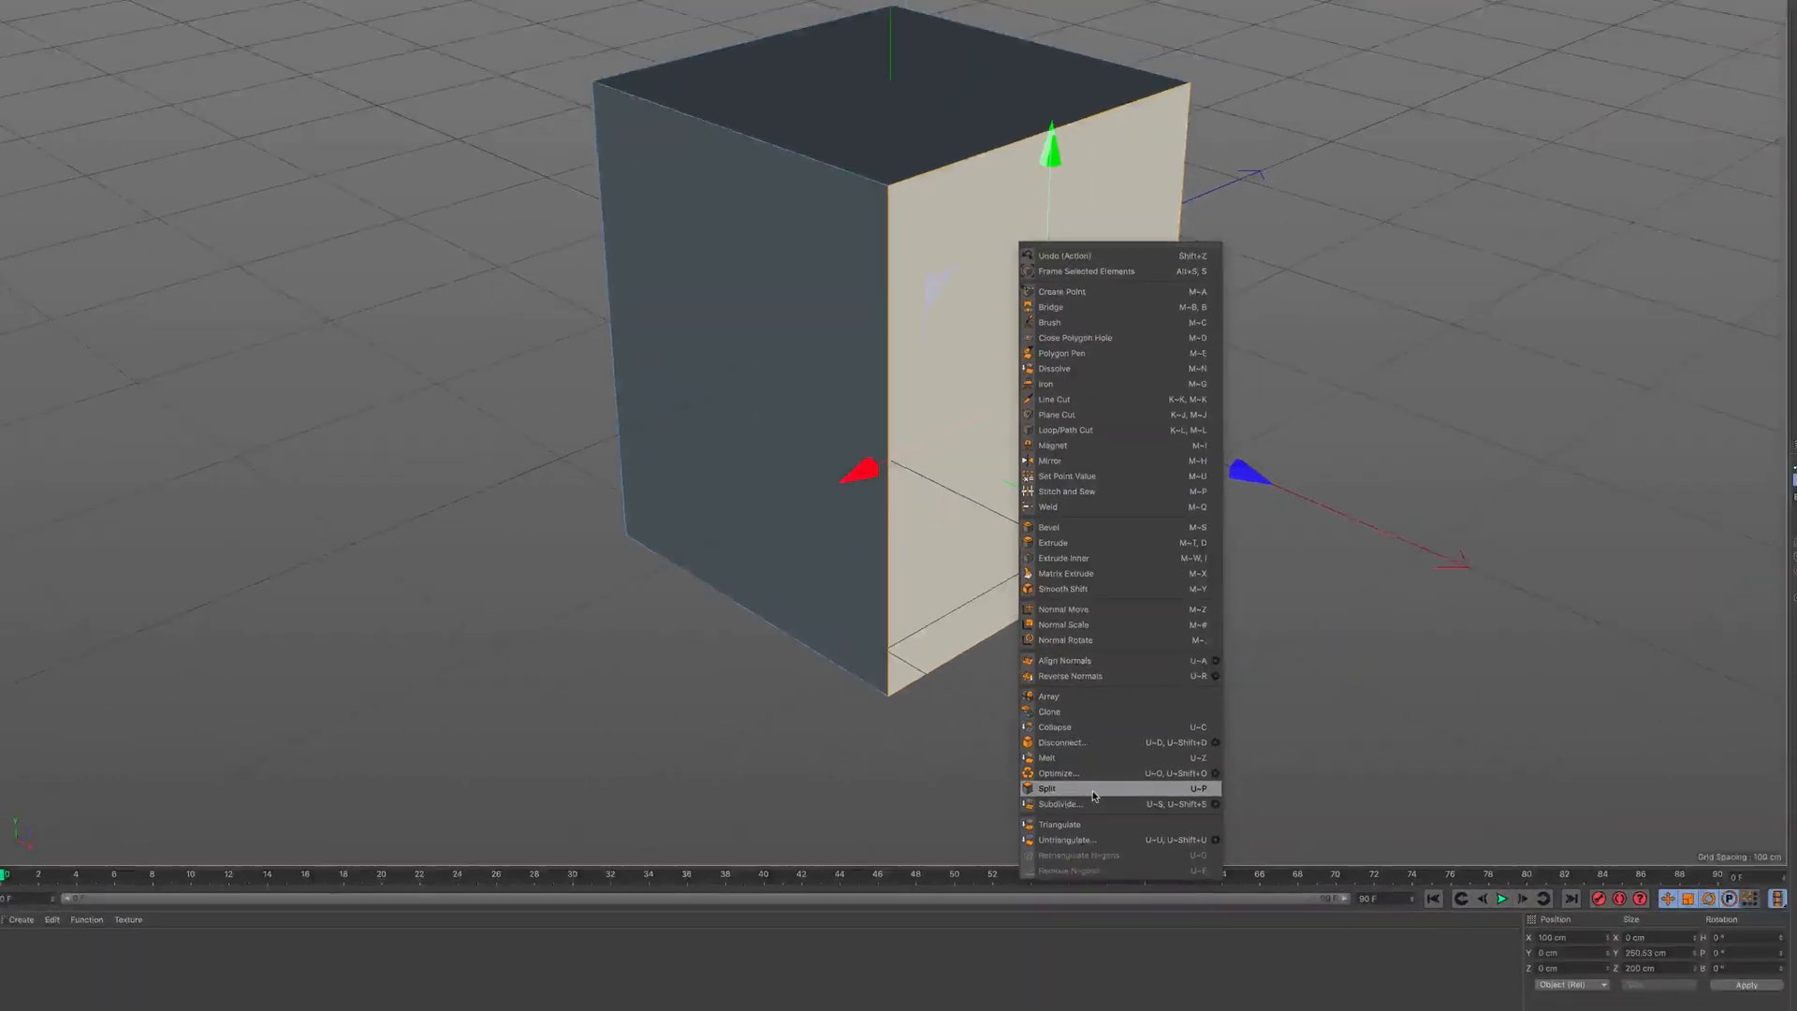
{"action": "left_click", "coordinate": [1288, 800]}
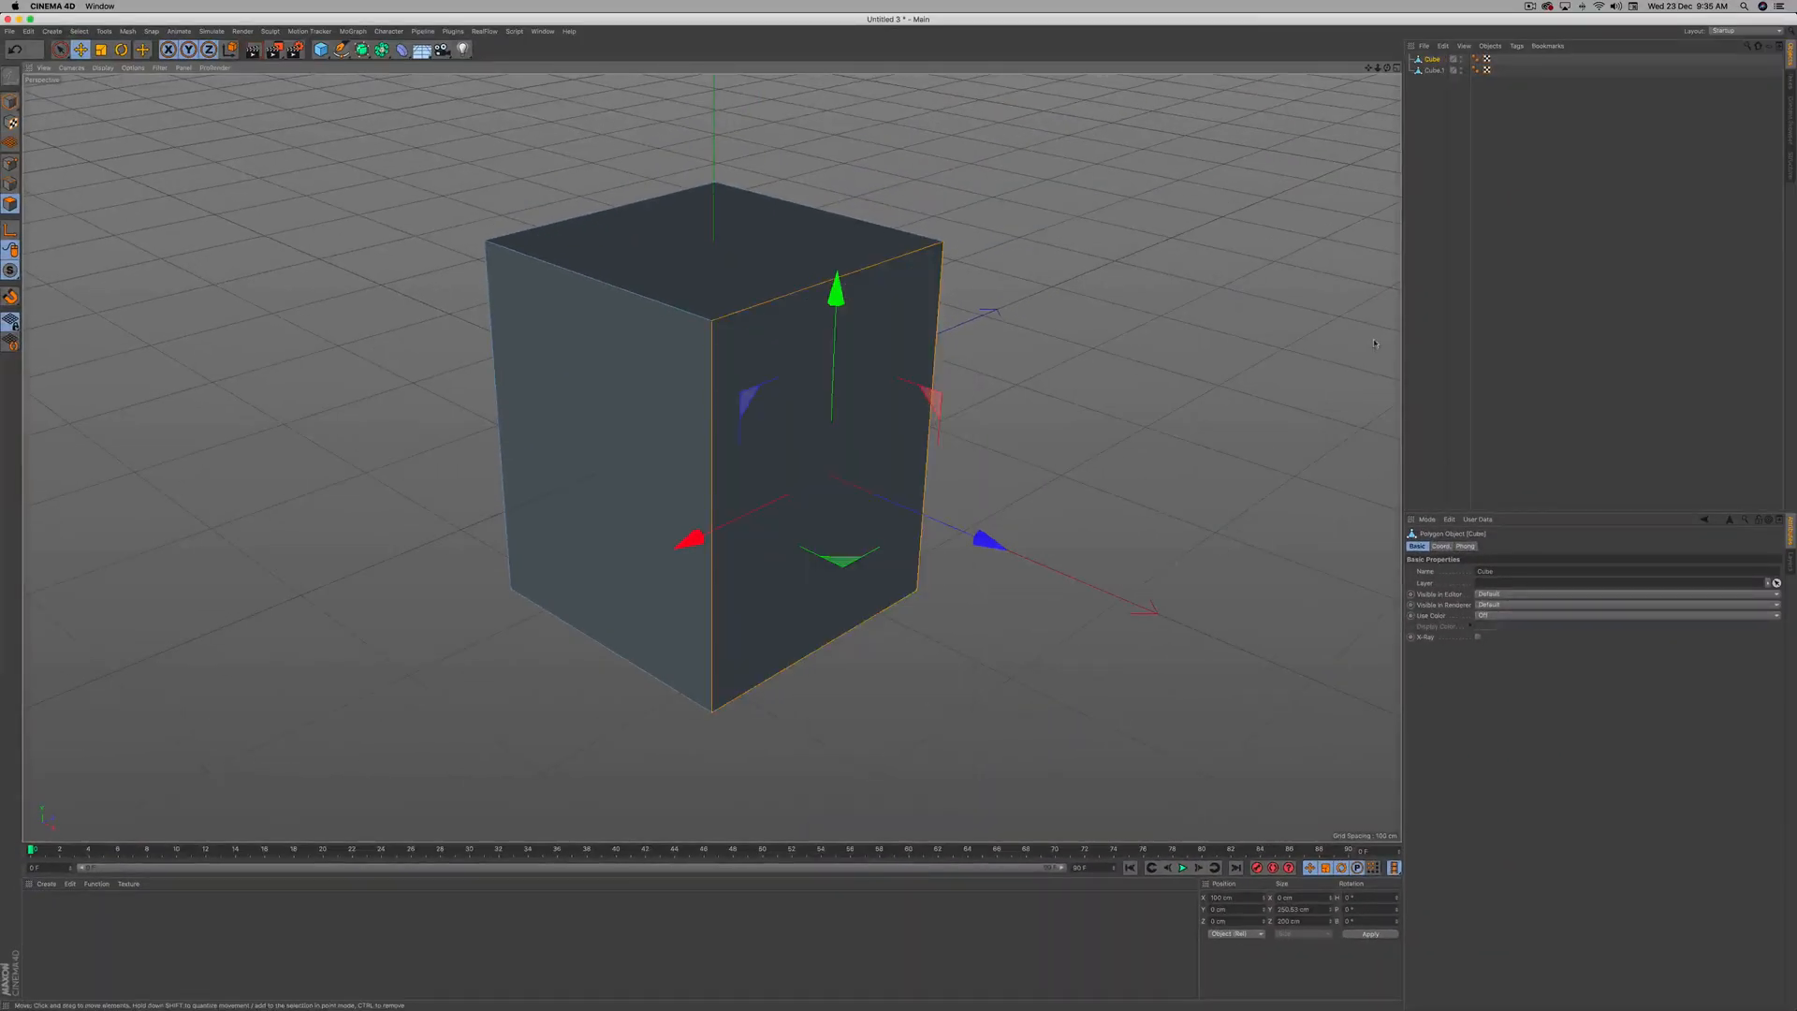
Add 55 evenly spaced vertical loop cuts across the front face of Cube.1 with Loop/Path Cut.
{"action": "left_click", "coordinate": [1432, 70]}
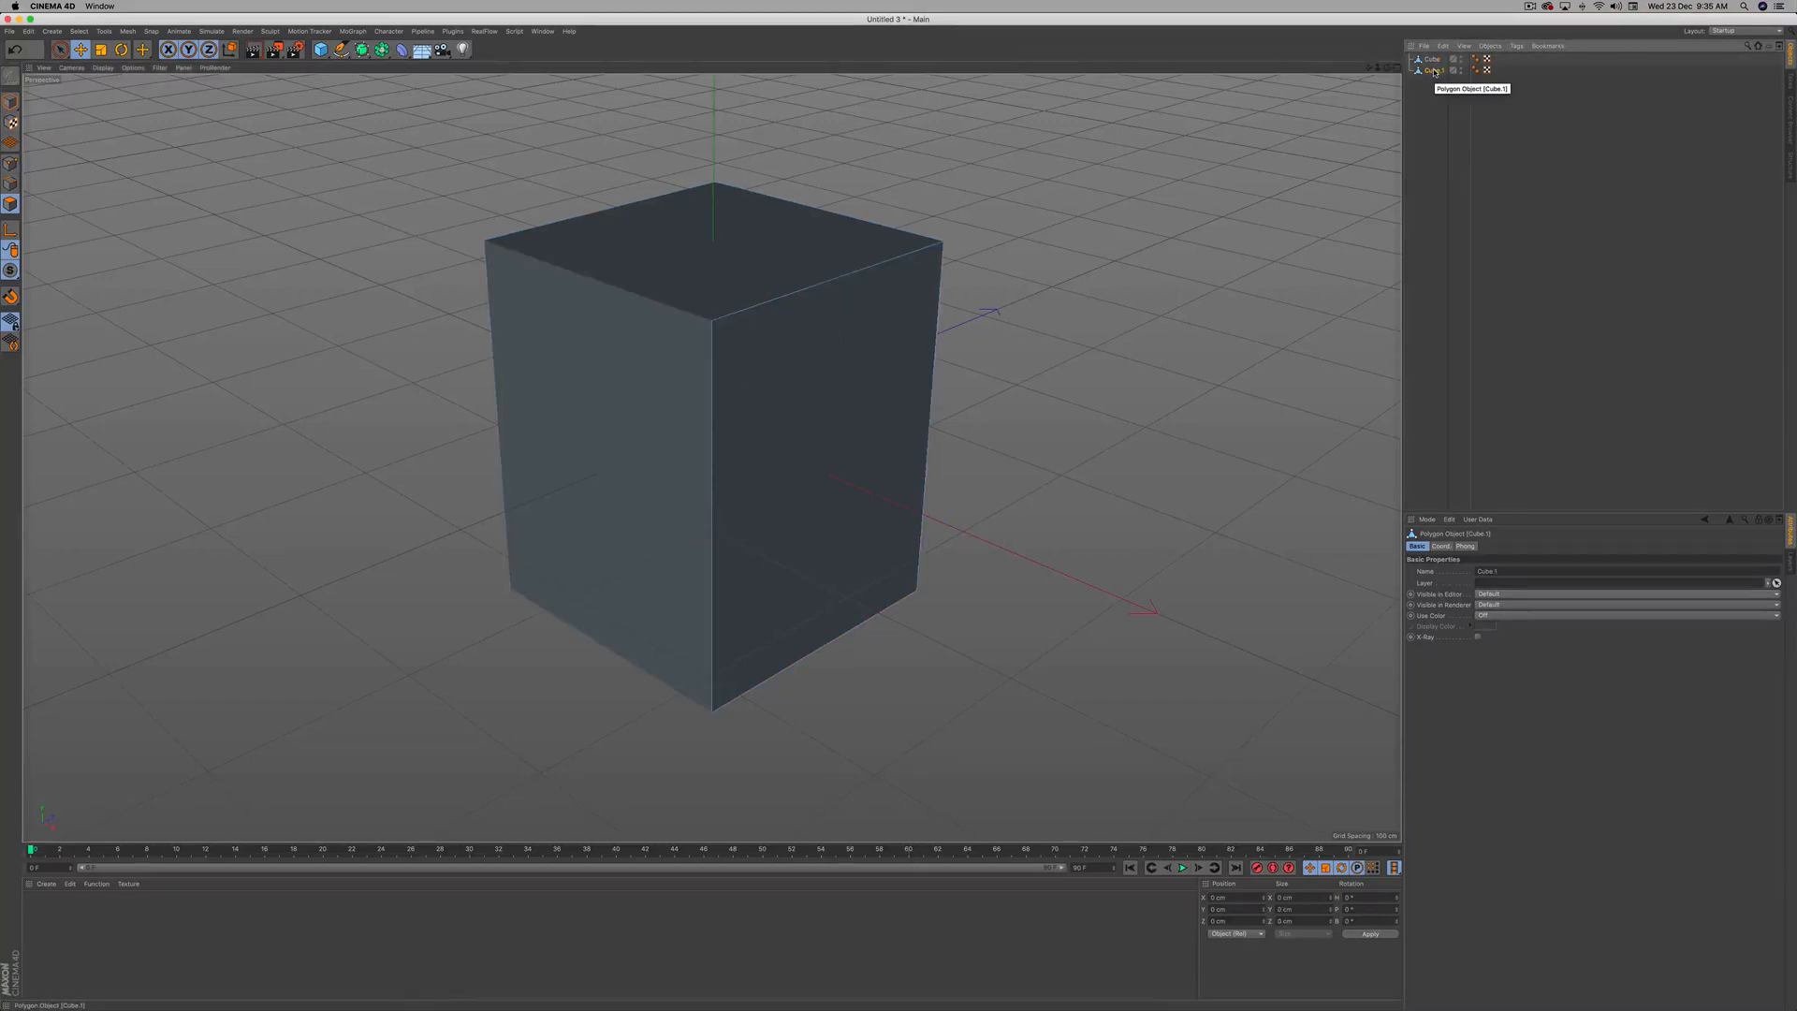
{"action": "left_click", "coordinate": [862, 318]}
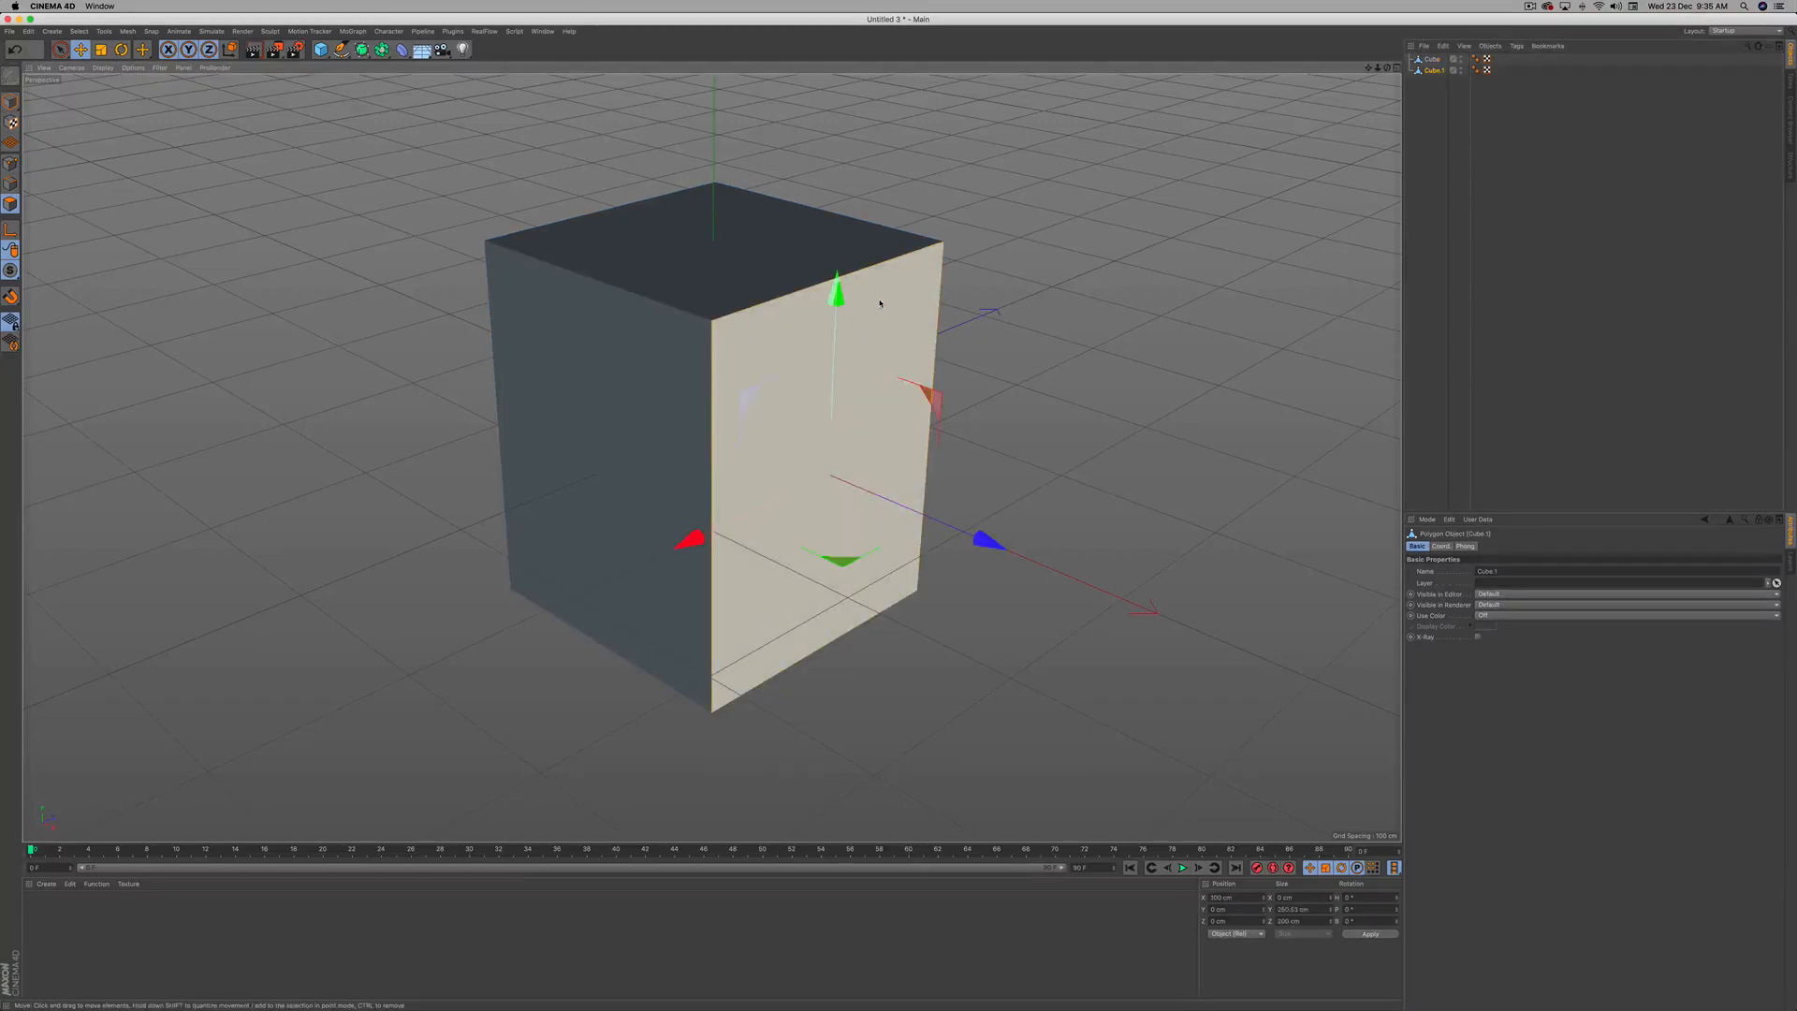
{"action": "right_click", "coordinate": [880, 304]}
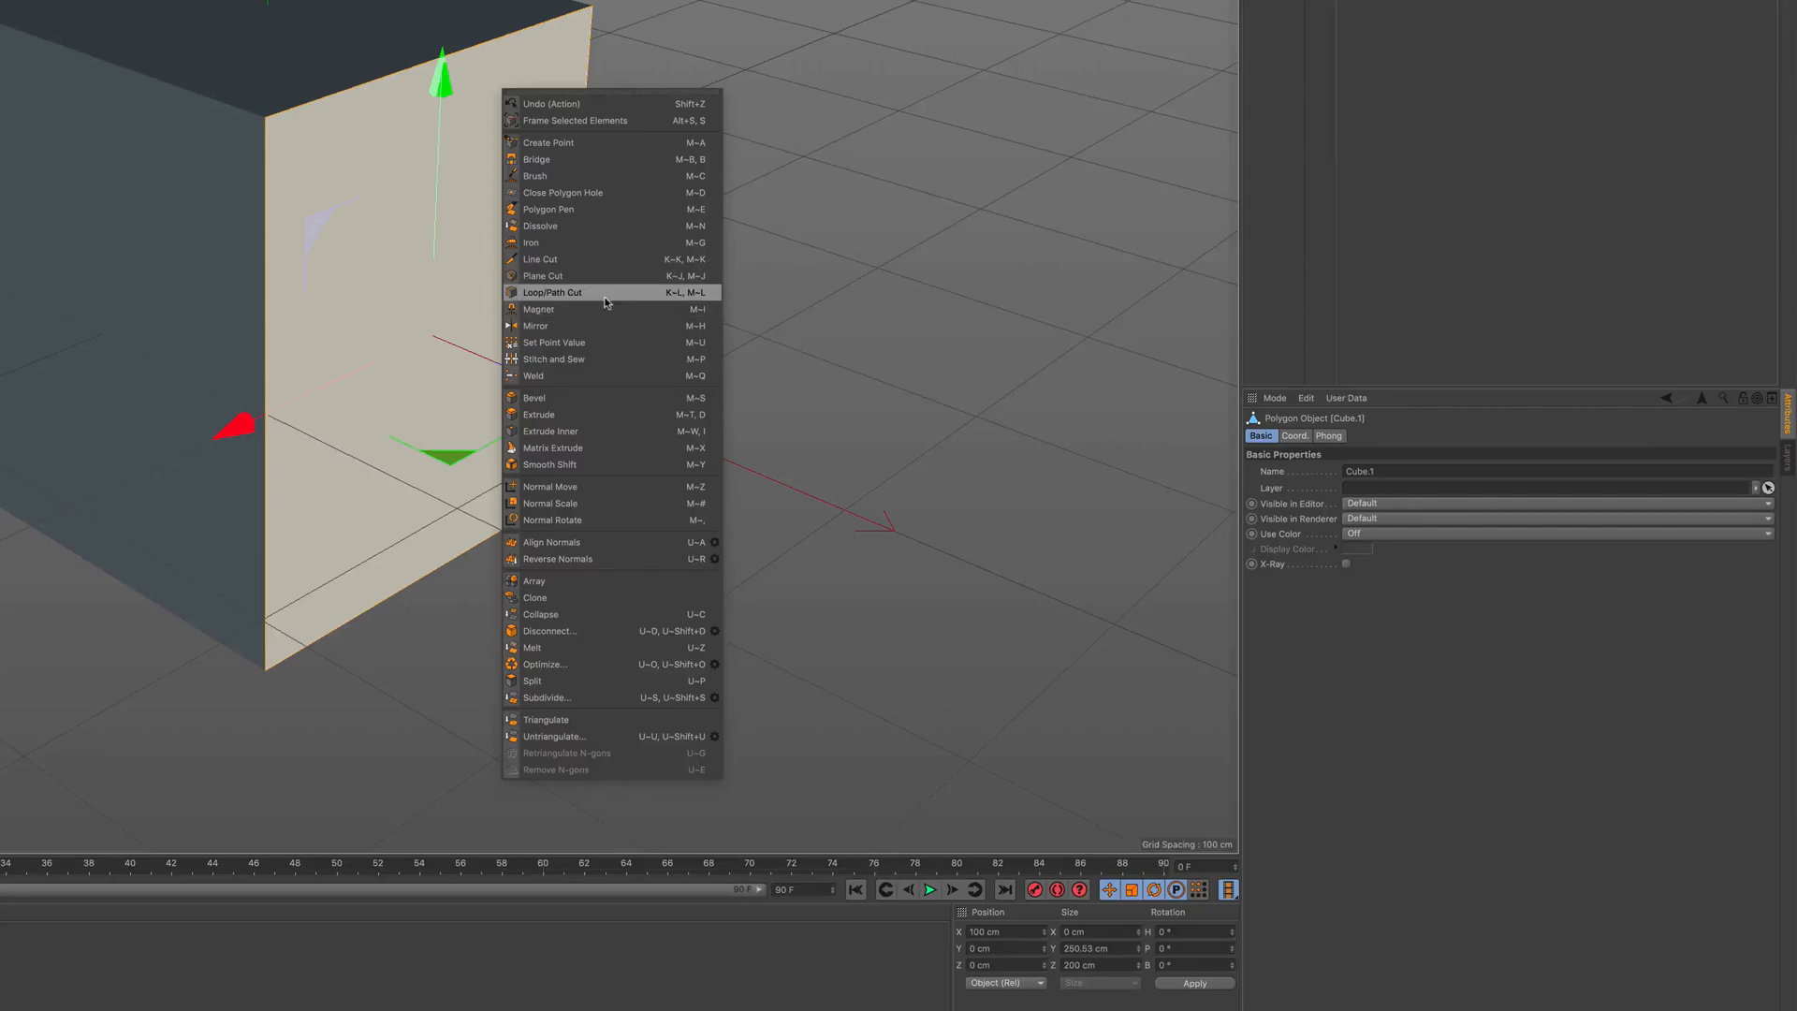
{"action": "left_click", "coordinate": [606, 294]}
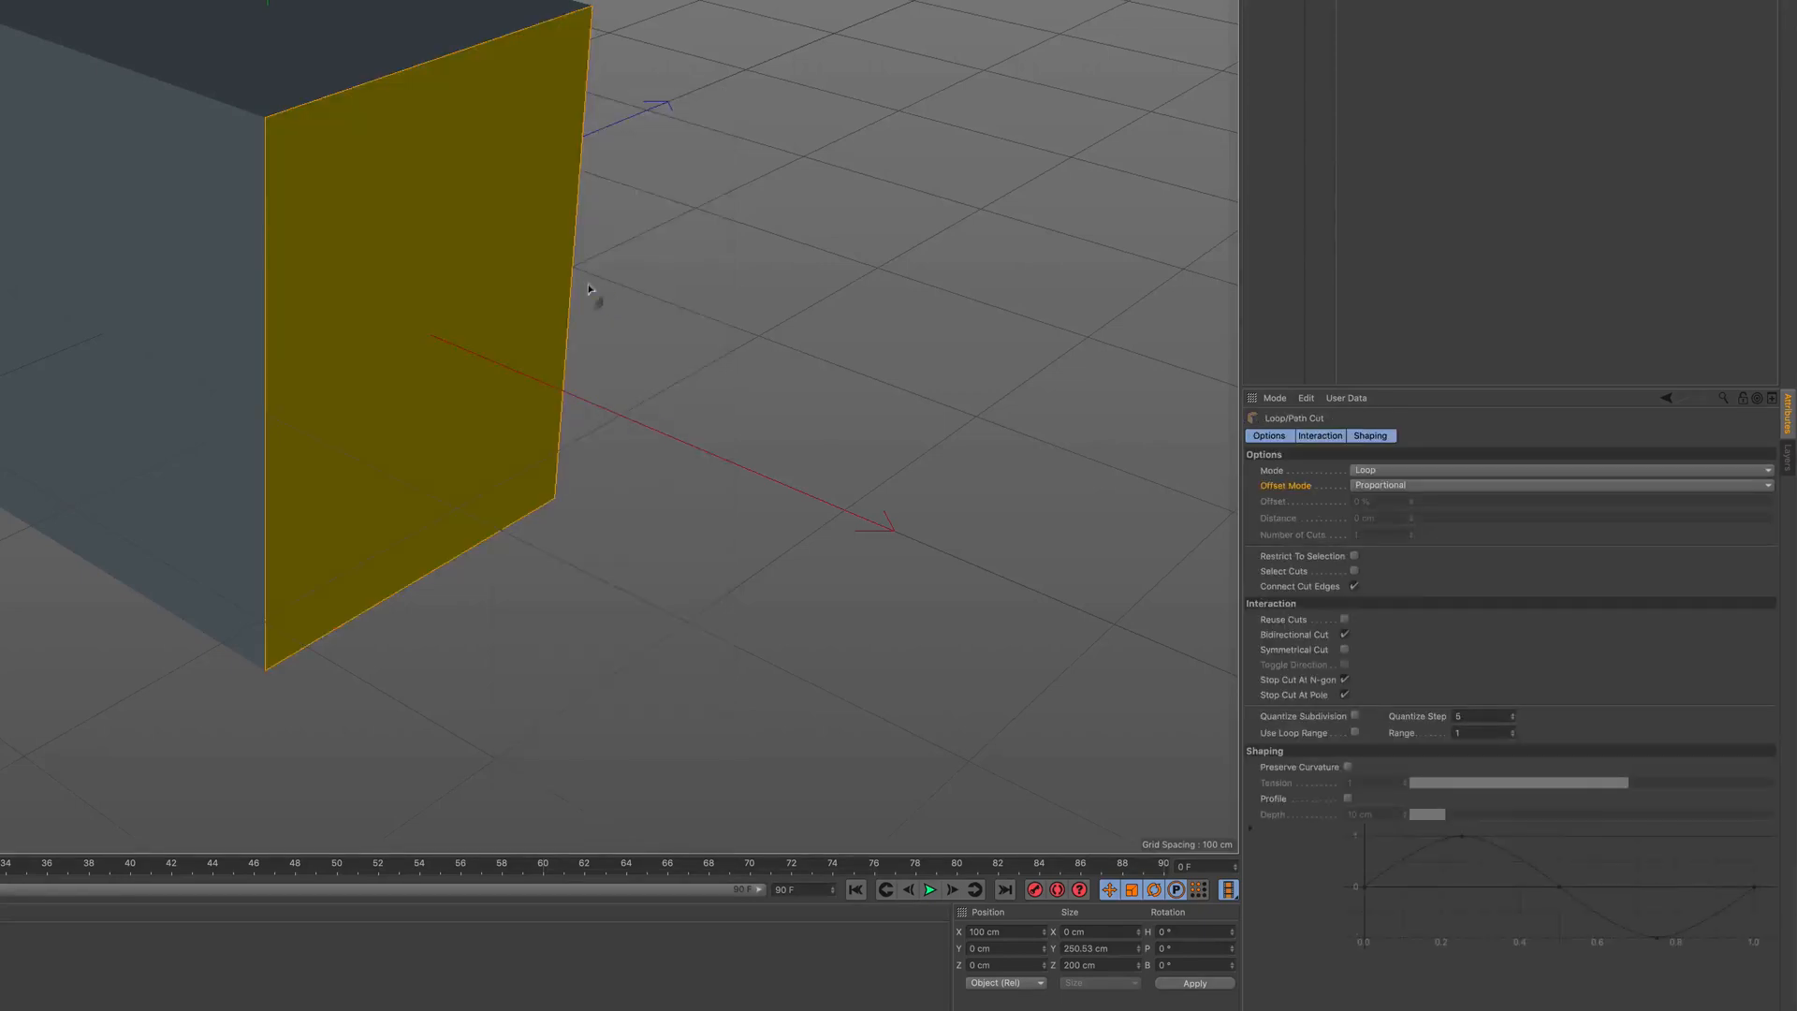
{"action": "left_click", "coordinate": [271, 116]}
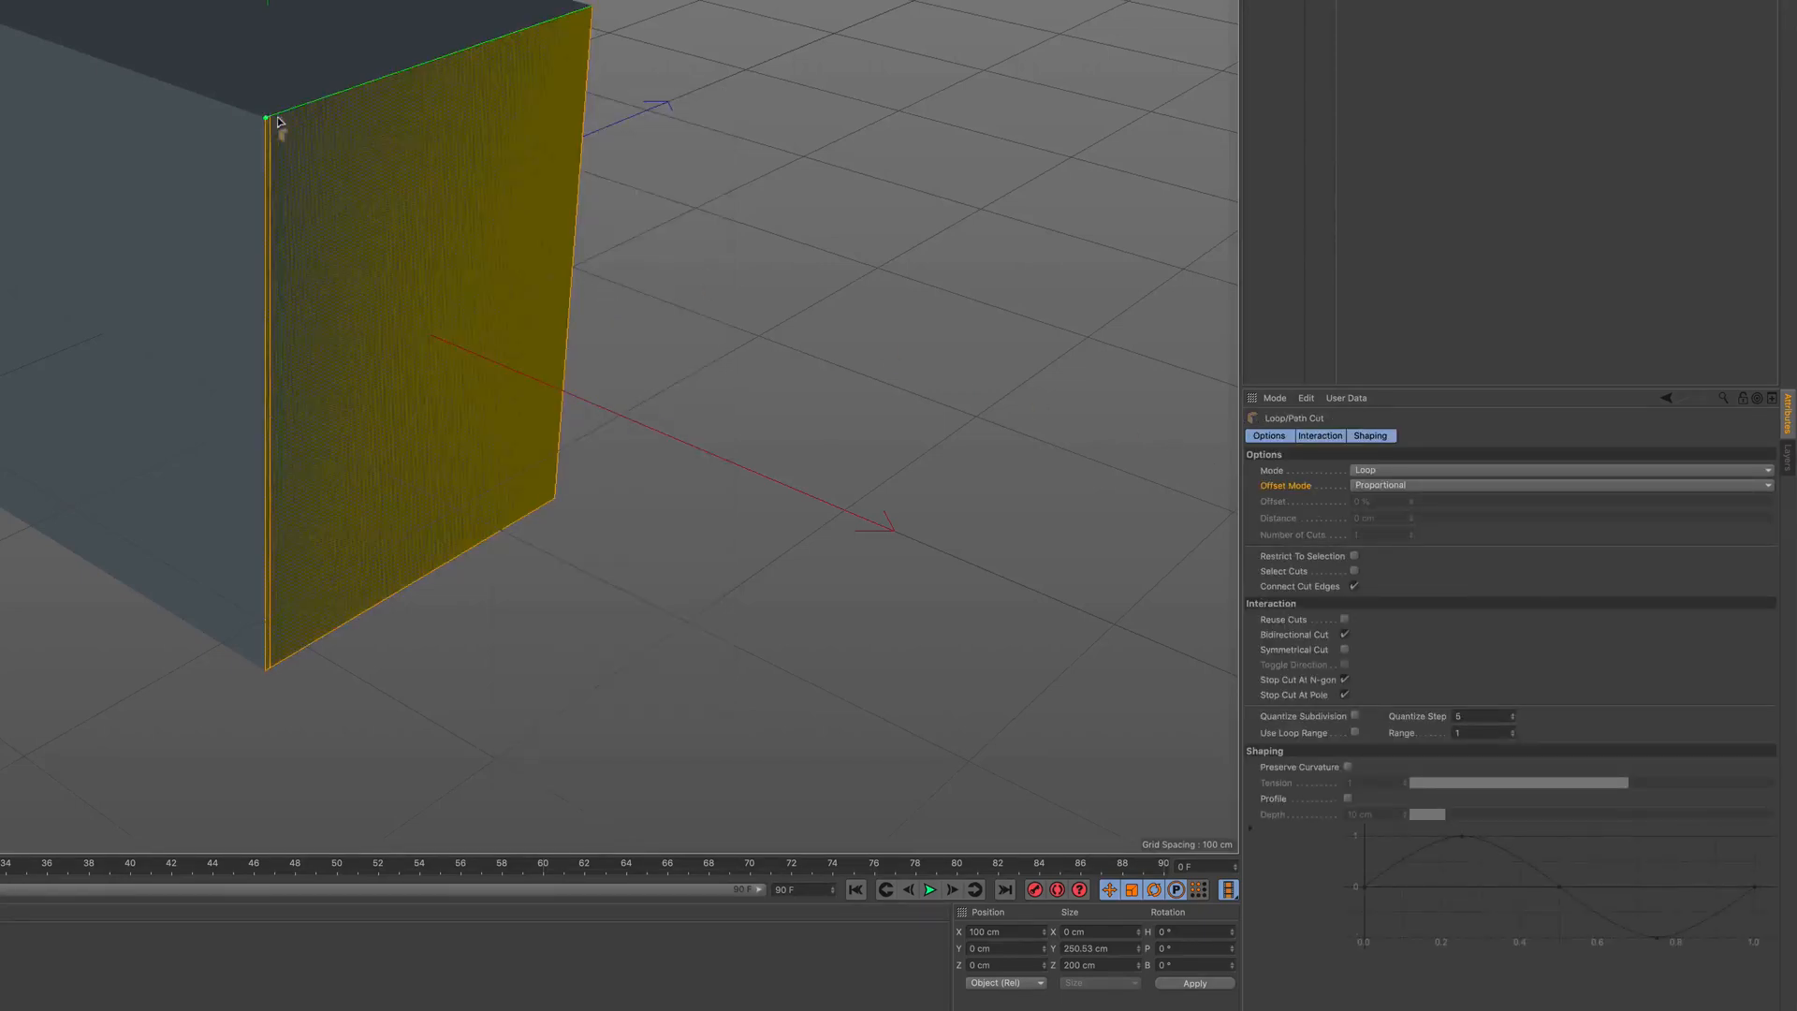
{"action": "double_click", "coordinate": [1380, 531]}
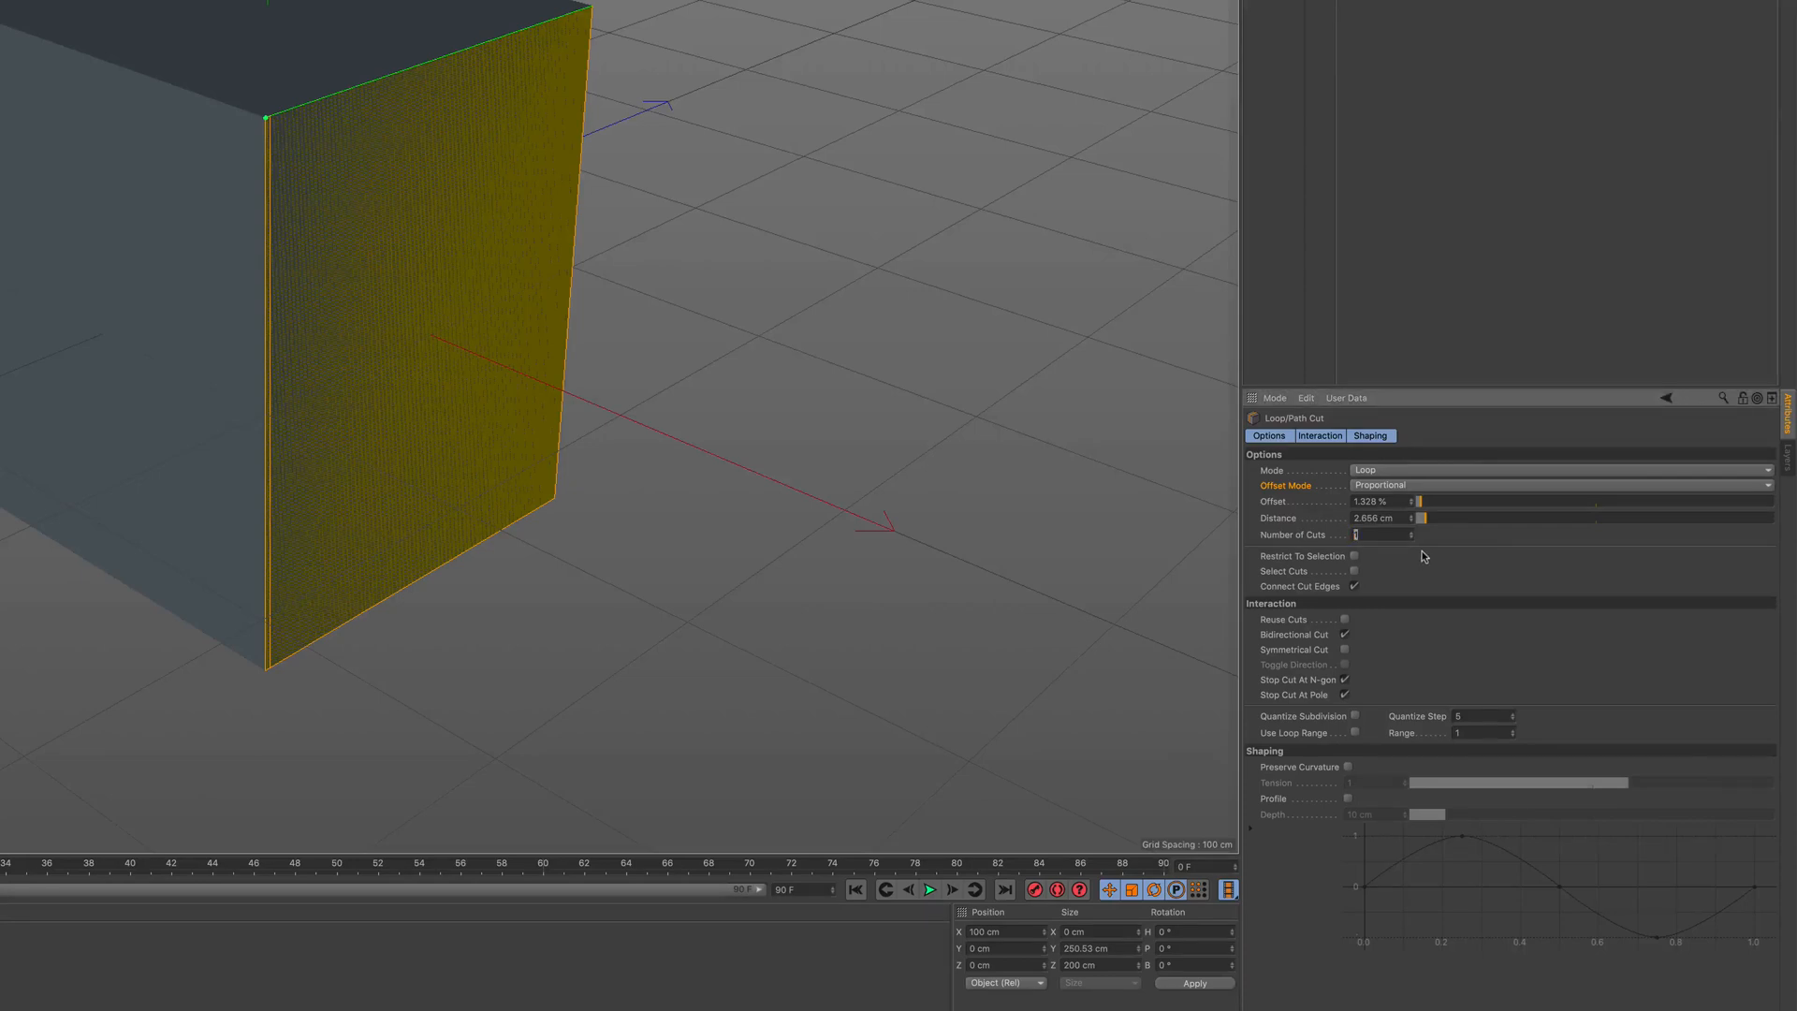
{"action": "type", "text": "55"}
{"action": "key", "text": "Return"}
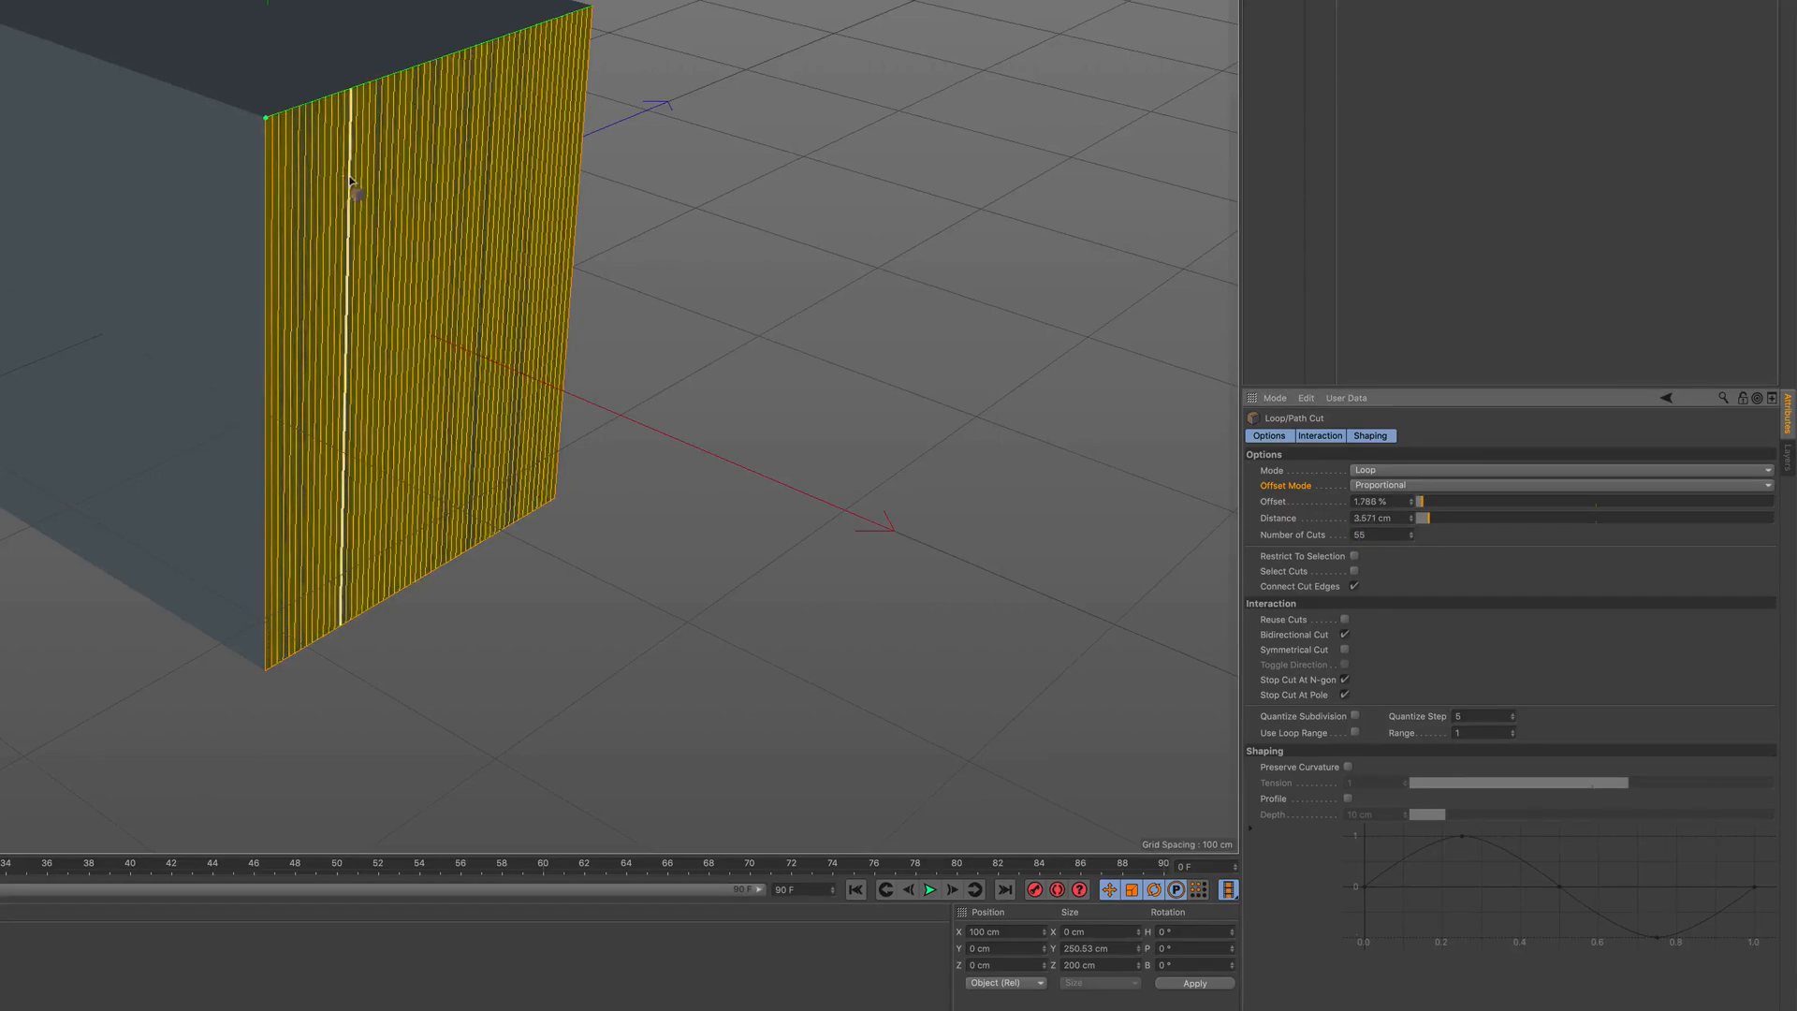
Add 55 evenly spaced horizontal loop cuts across the same front face to form a dense grid.
{"action": "left_click", "coordinate": [262, 135]}
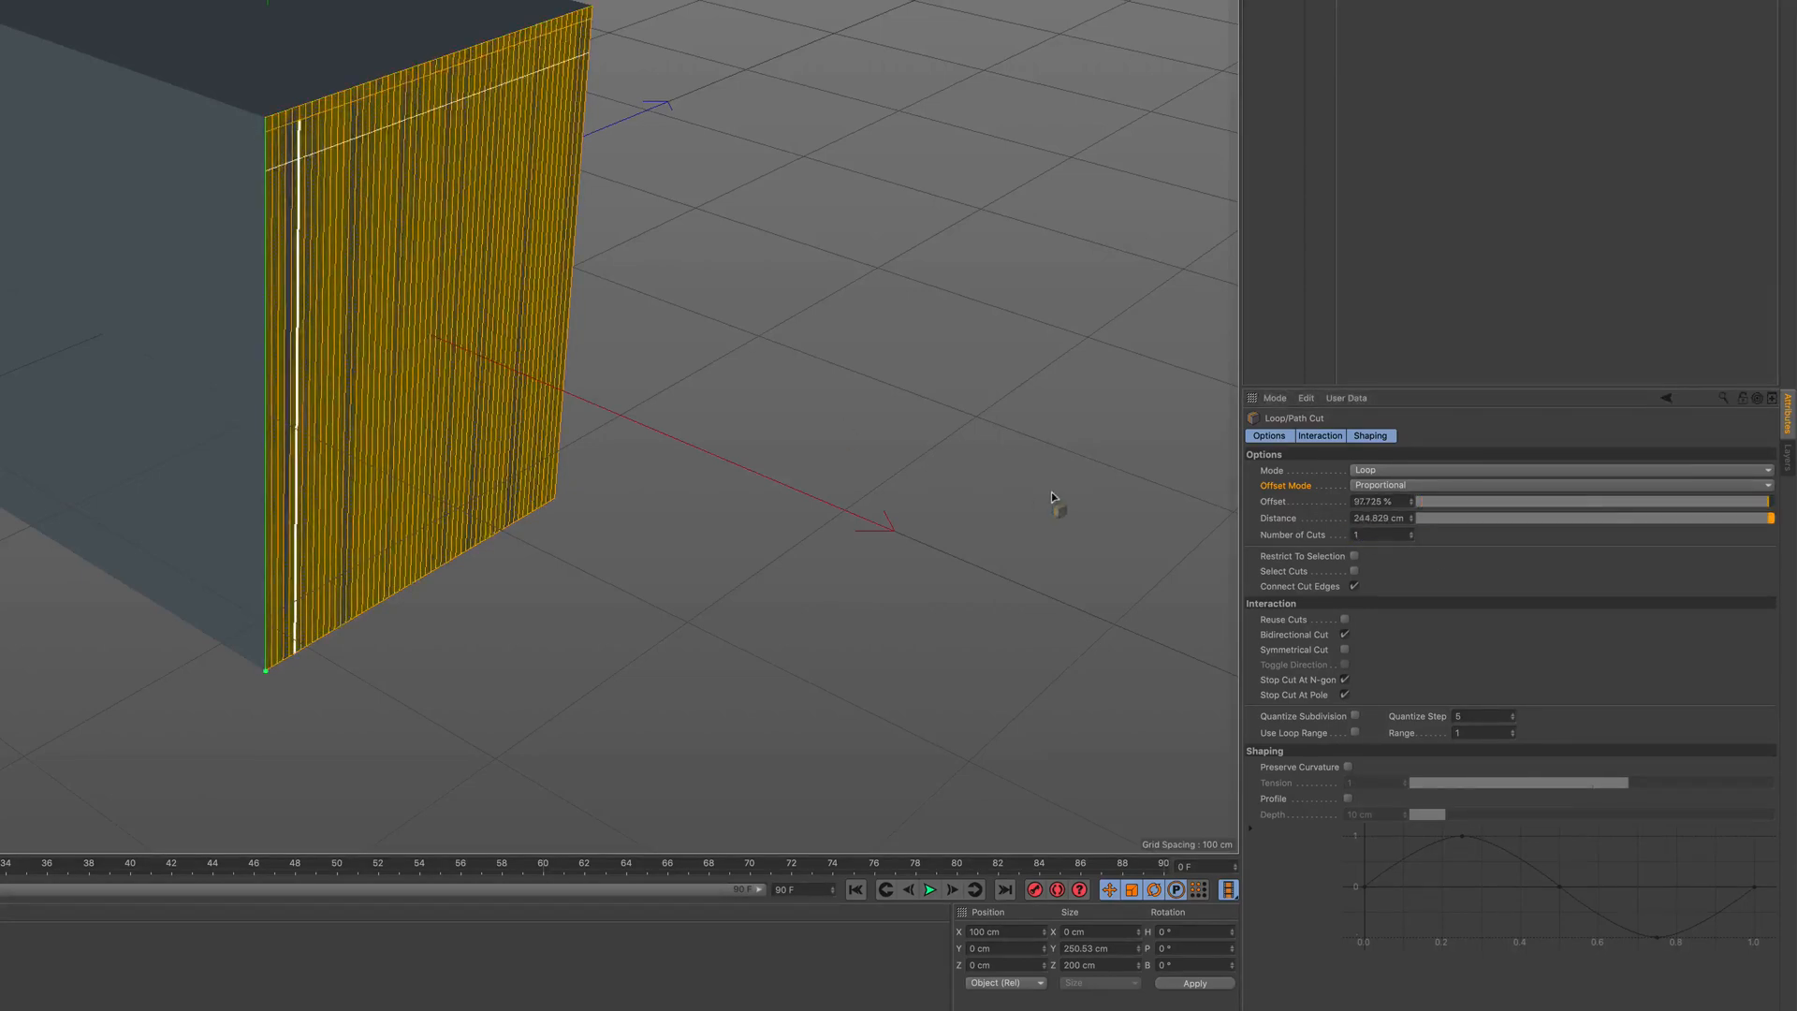
{"action": "double_click", "coordinate": [1378, 535]}
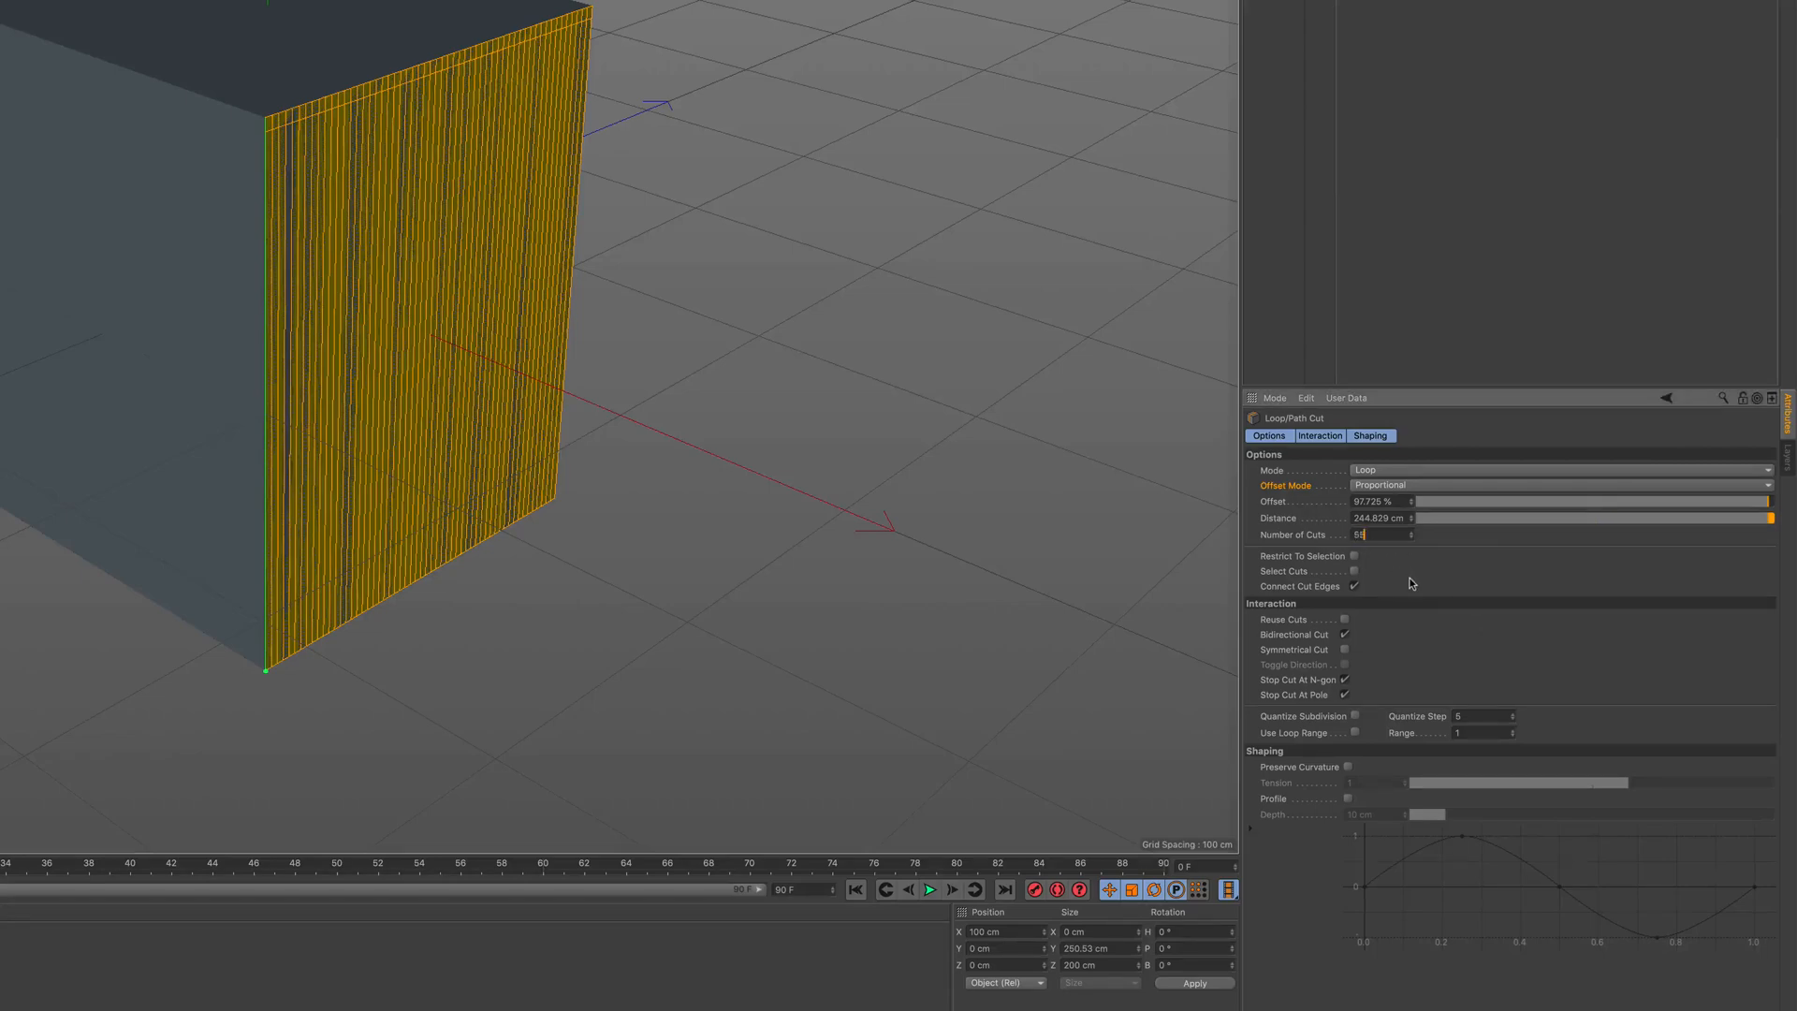
{"action": "type", "text": "55"}
{"action": "key", "text": "Return"}
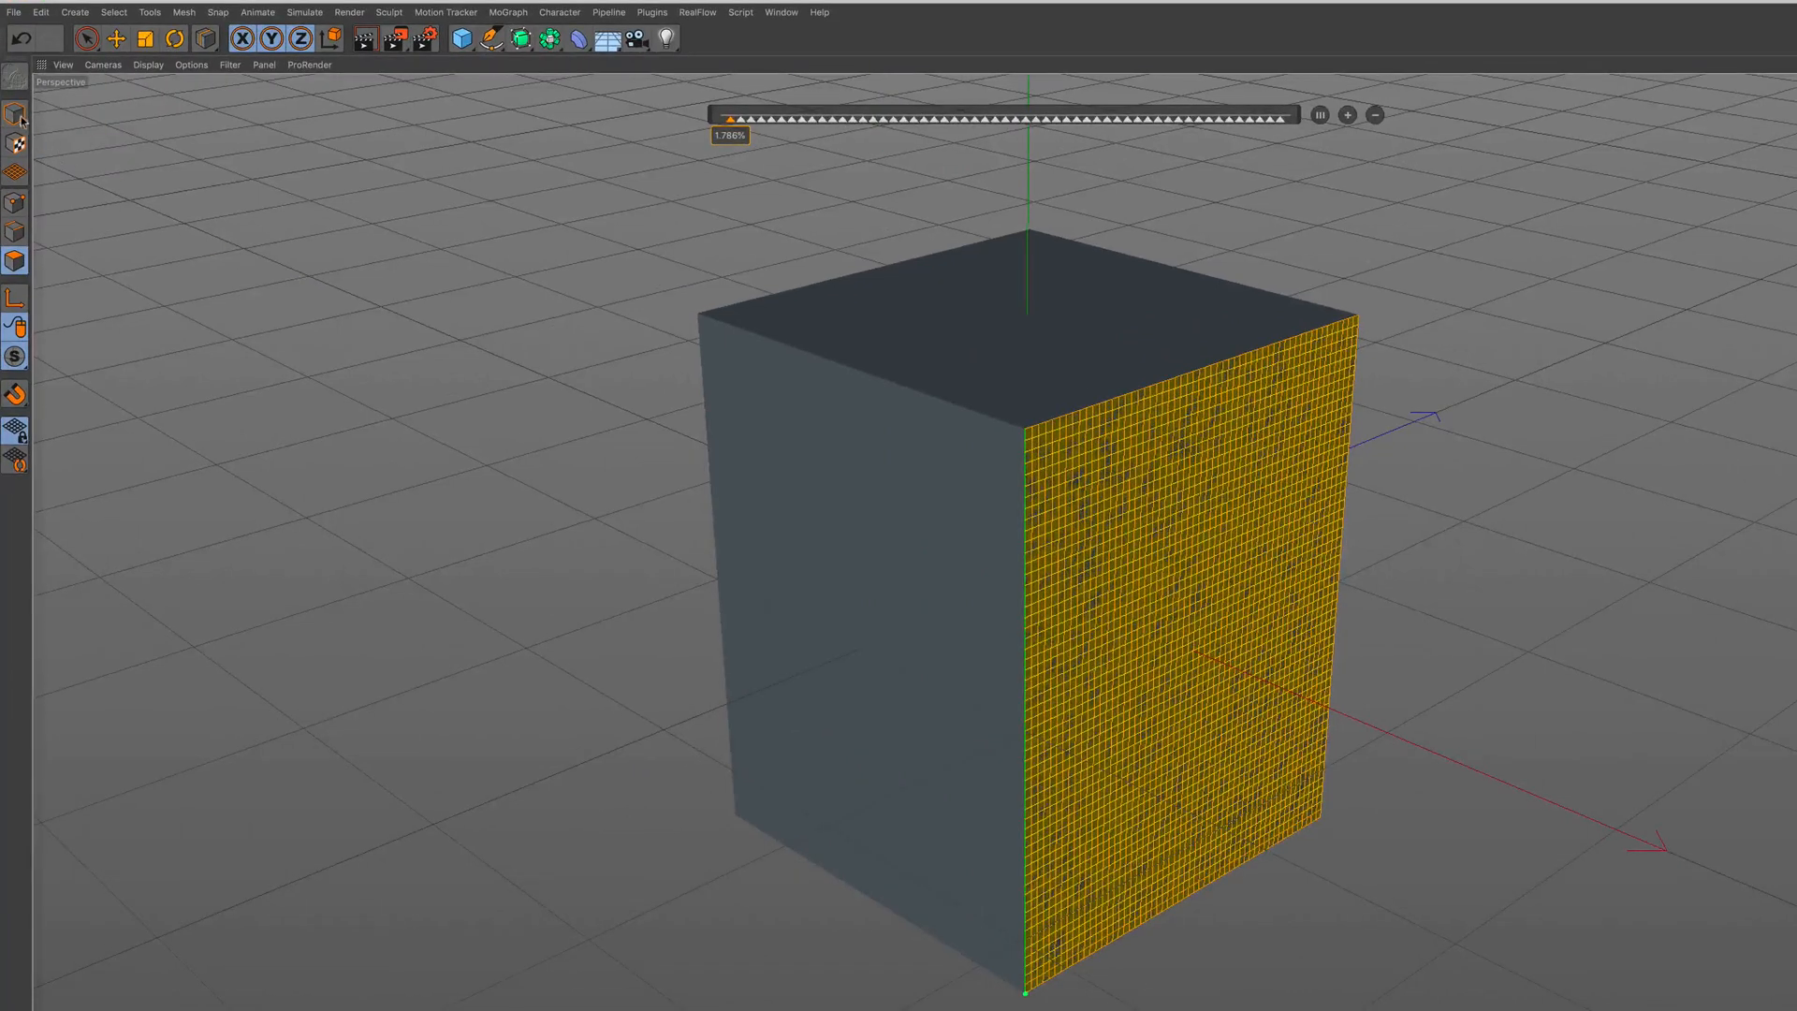
Add a Bend deformer as a child of Cube.1 and fit it to its parent.
{"action": "left_click", "coordinate": [88, 42]}
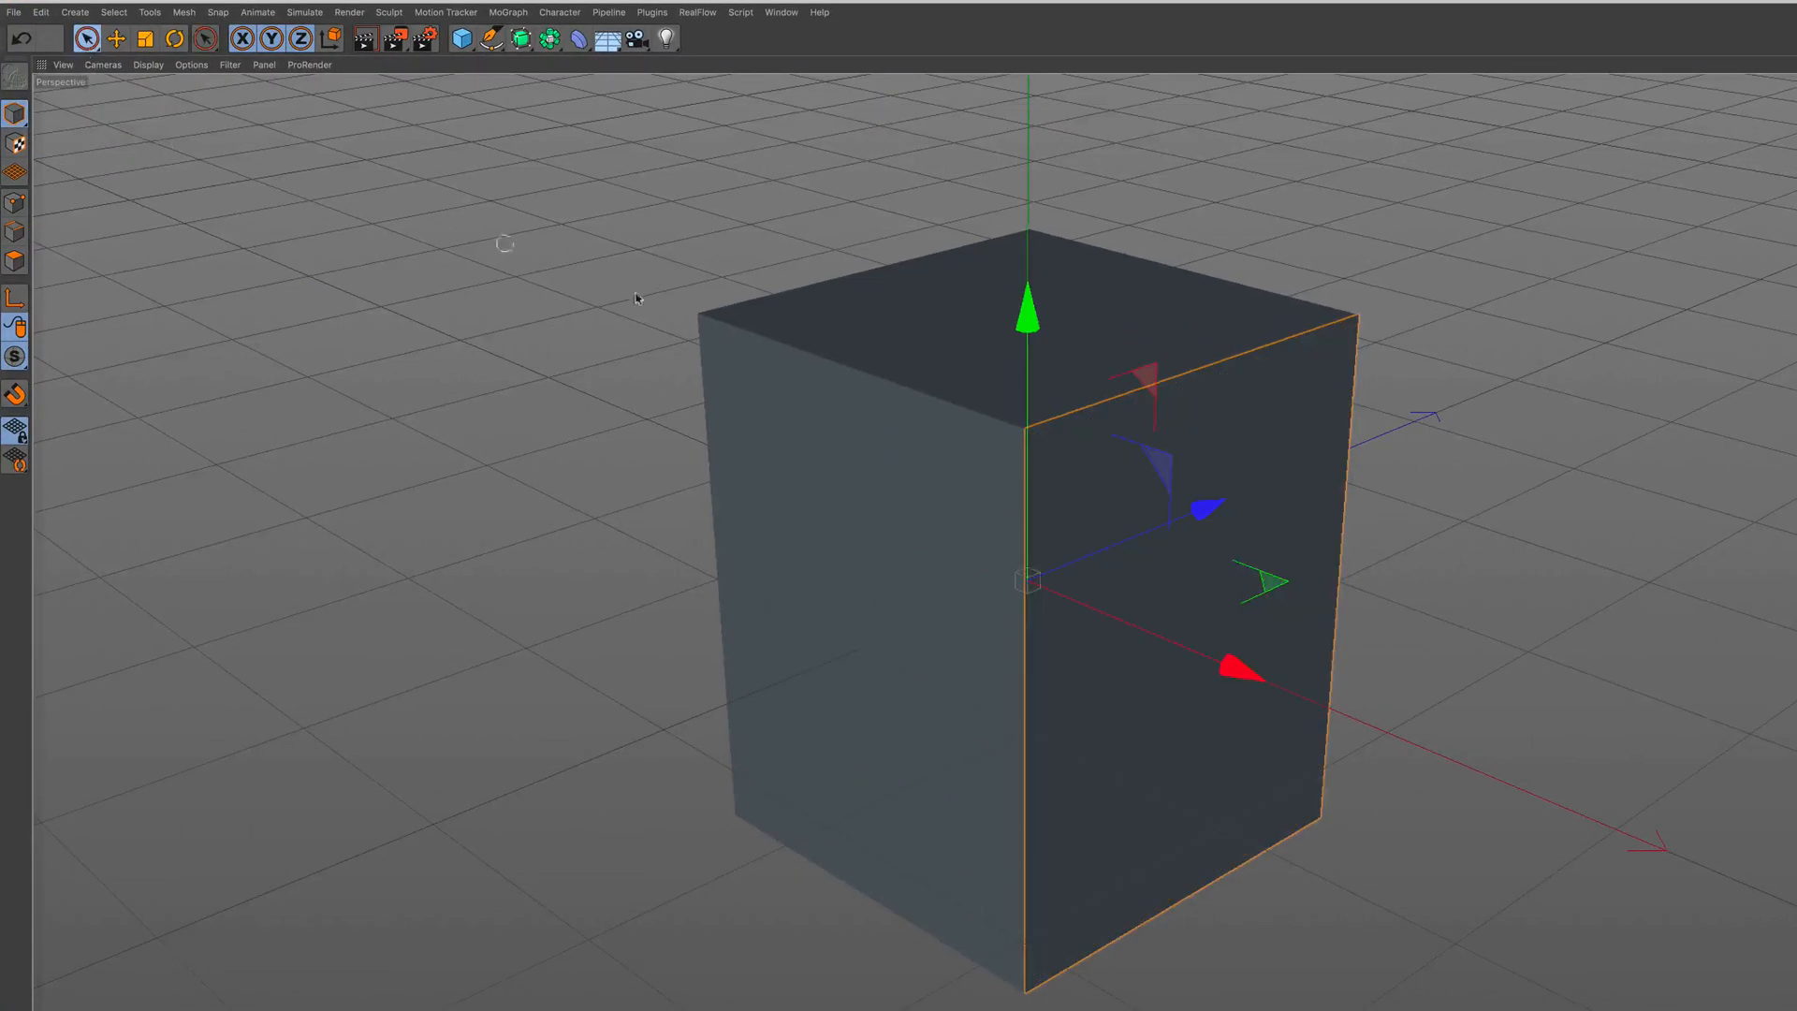
{"action": "left_click", "coordinate": [576, 42]}
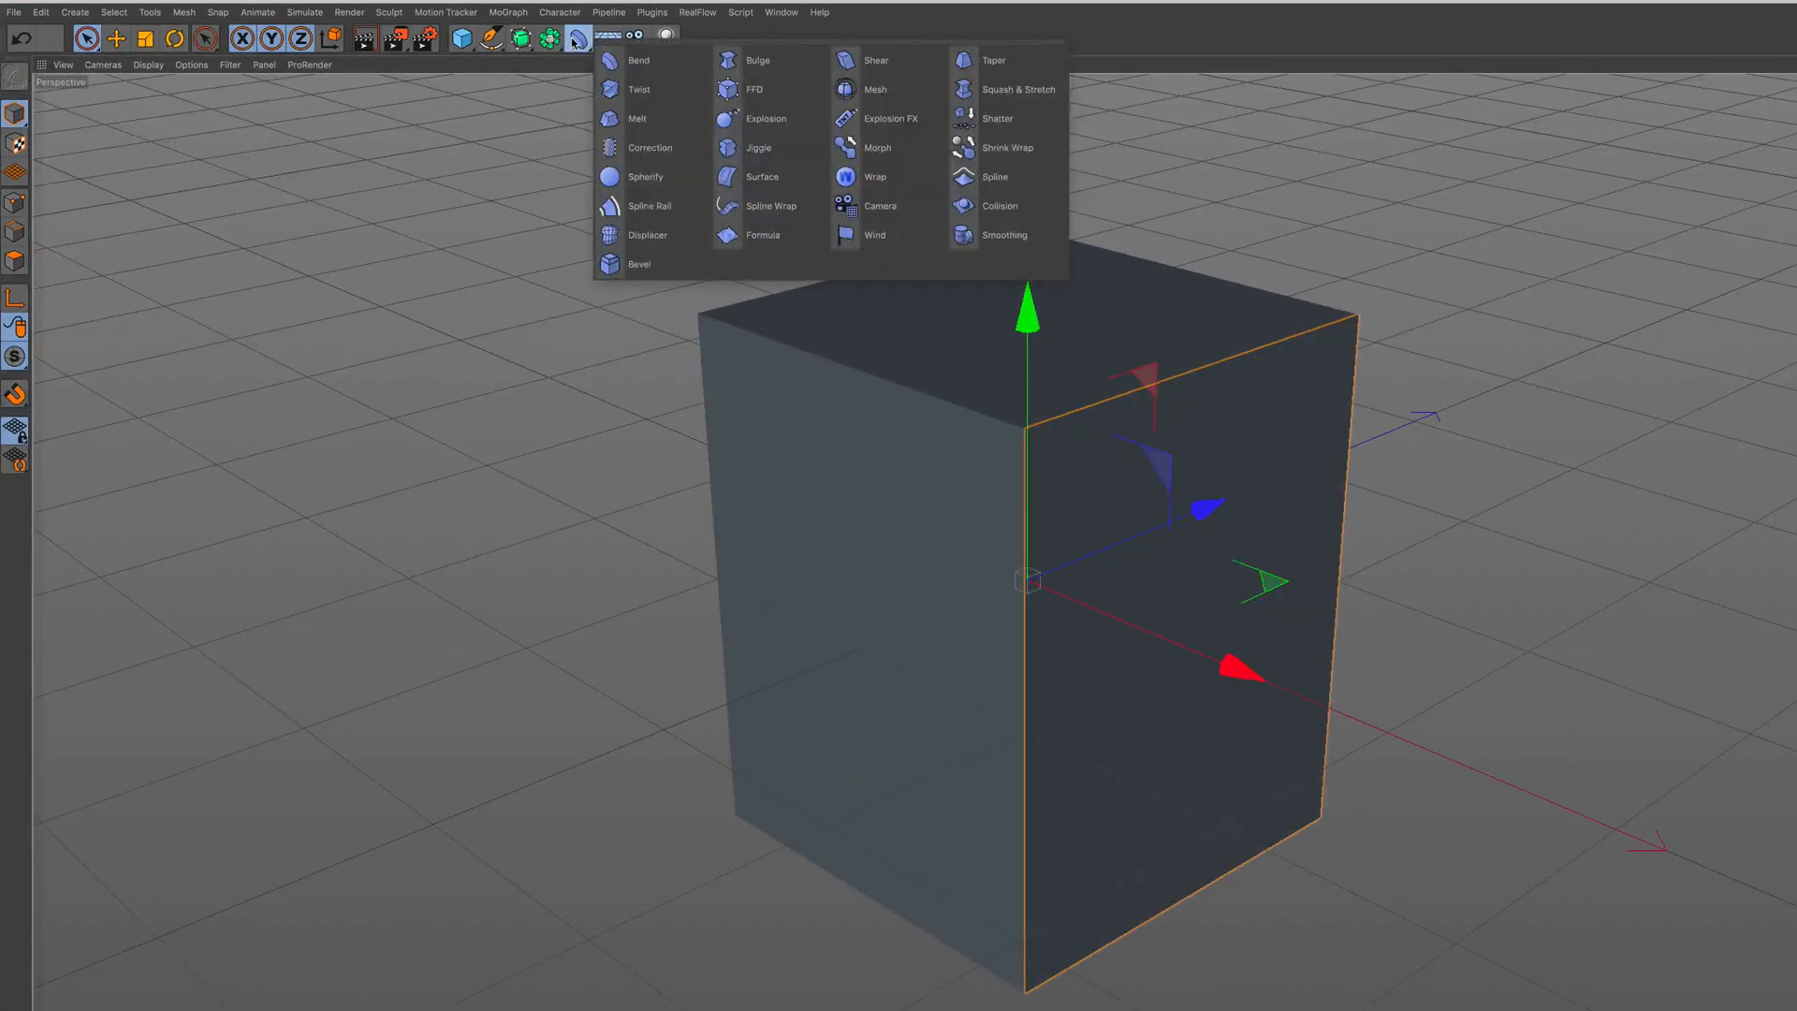
{"action": "left_click", "coordinate": [672, 74]}
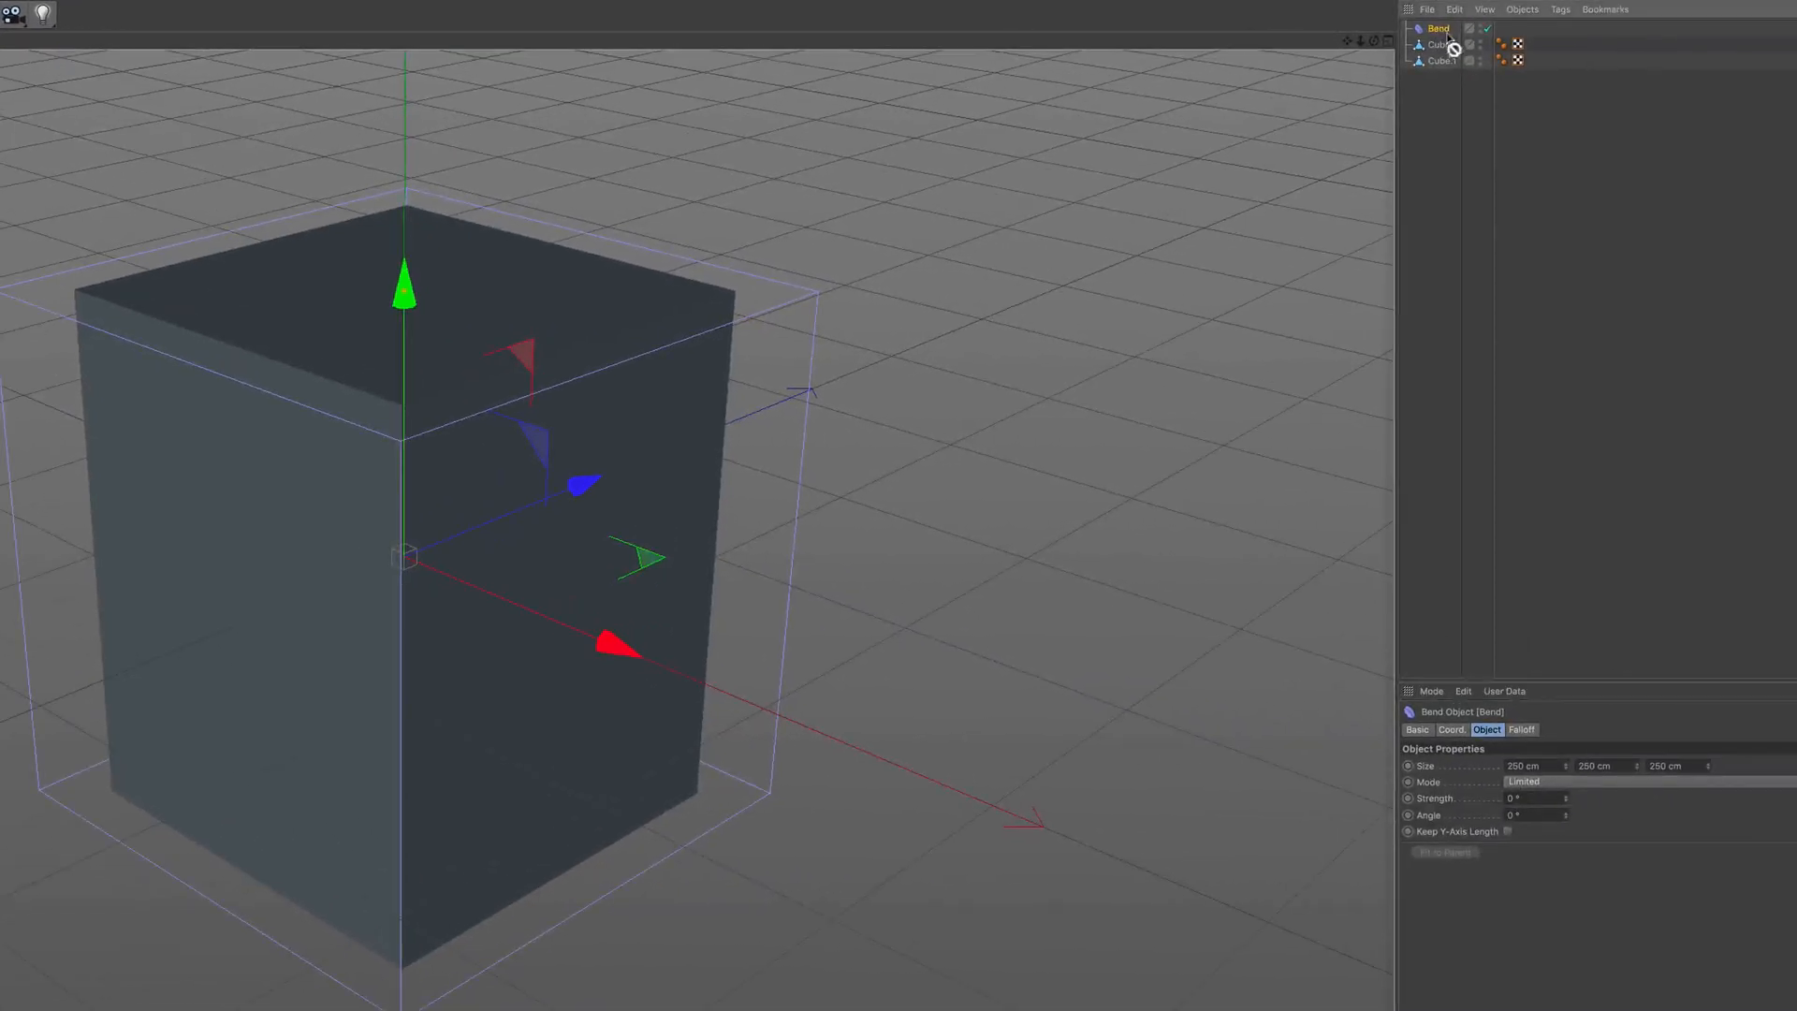
{"action": "left_click_drag", "start_coordinate": [1449, 40], "coordinate": [1443, 64]}
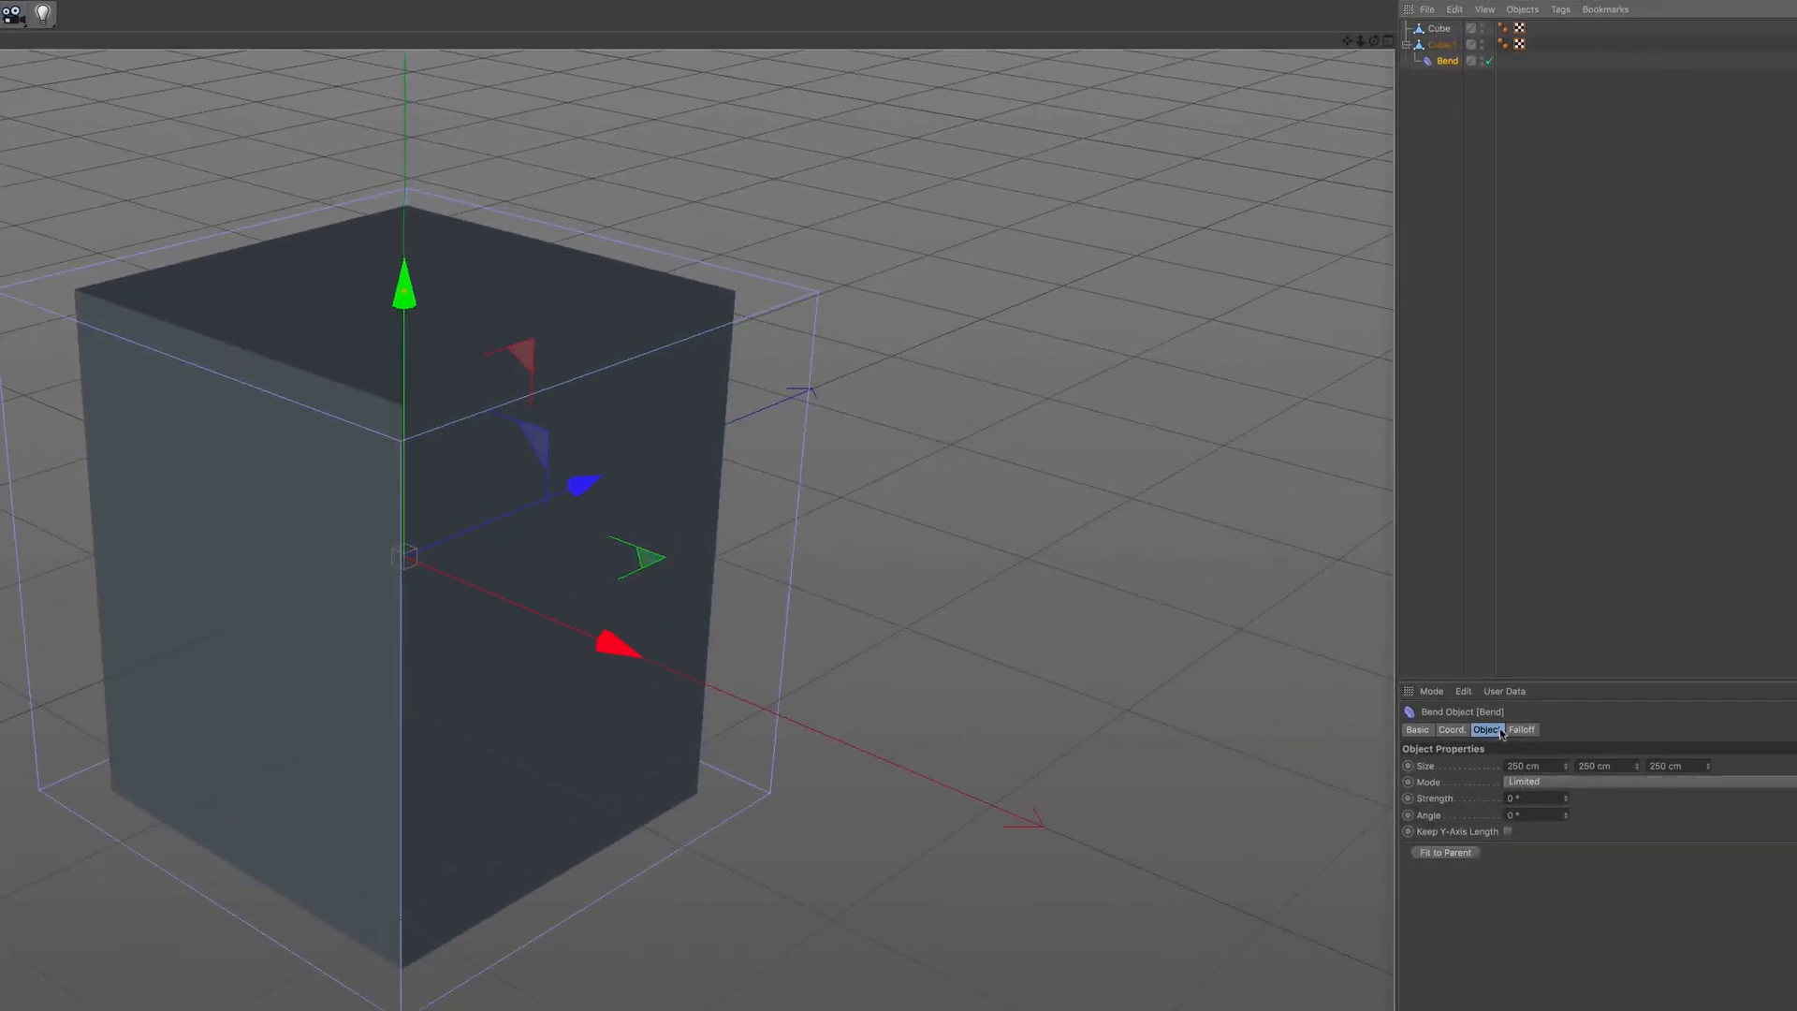
{"action": "left_click", "coordinate": [1445, 852]}
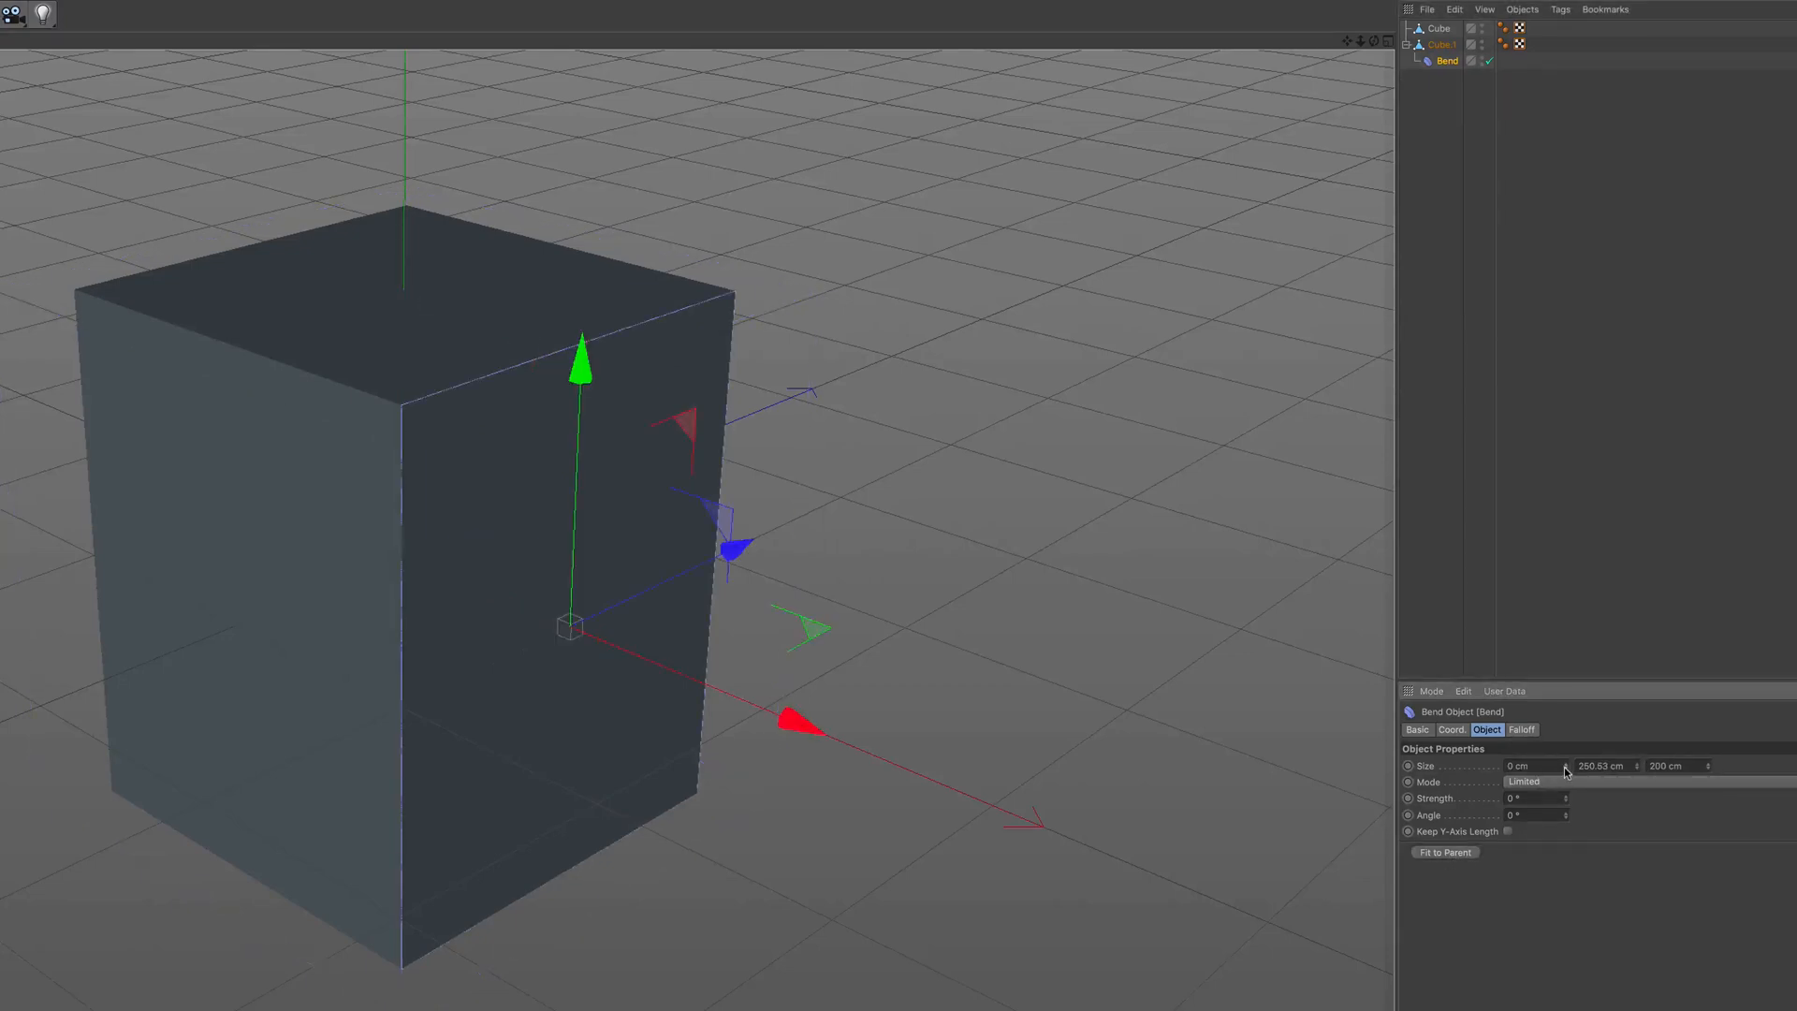
Set the Bend size to about 11 cm in X and 47.53 cm in Y, its strength to 90°, and move it down slightly.
{"action": "left_click_drag", "start_coordinate": [1565, 770], "coordinate": [1639, 772]}
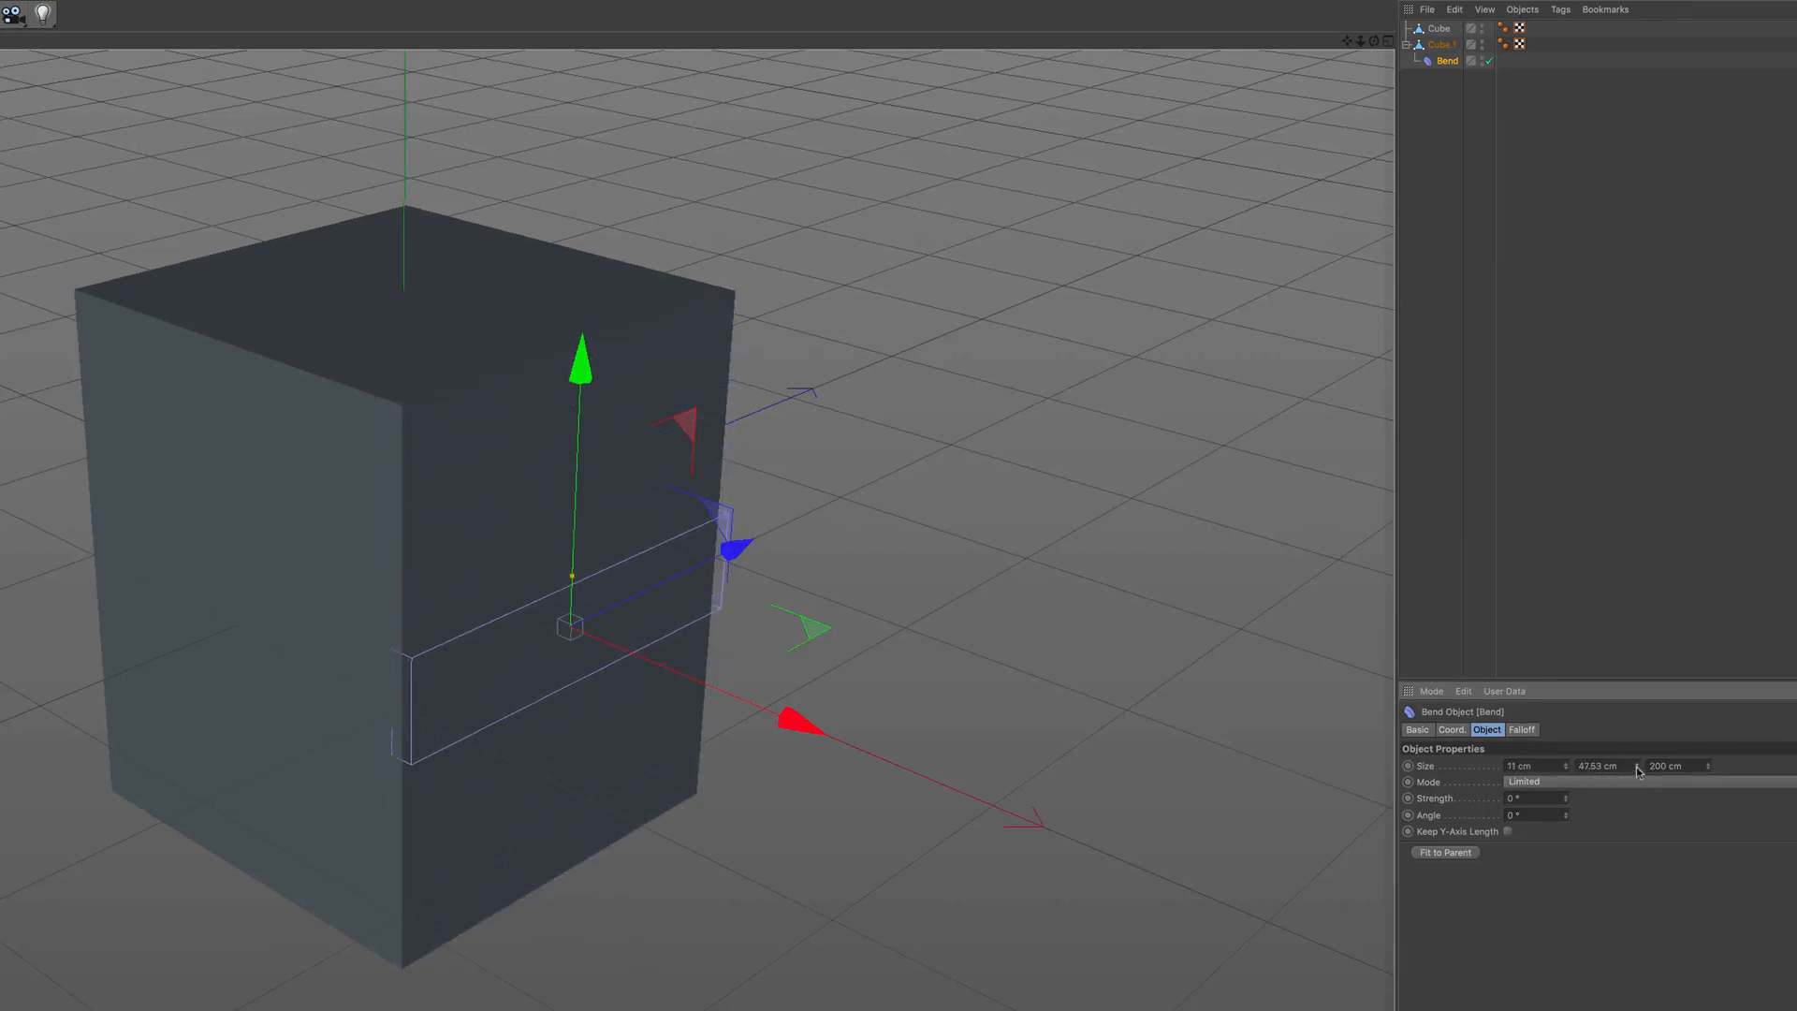
{"action": "type", "text": "90"}
{"action": "key", "text": "Return"}
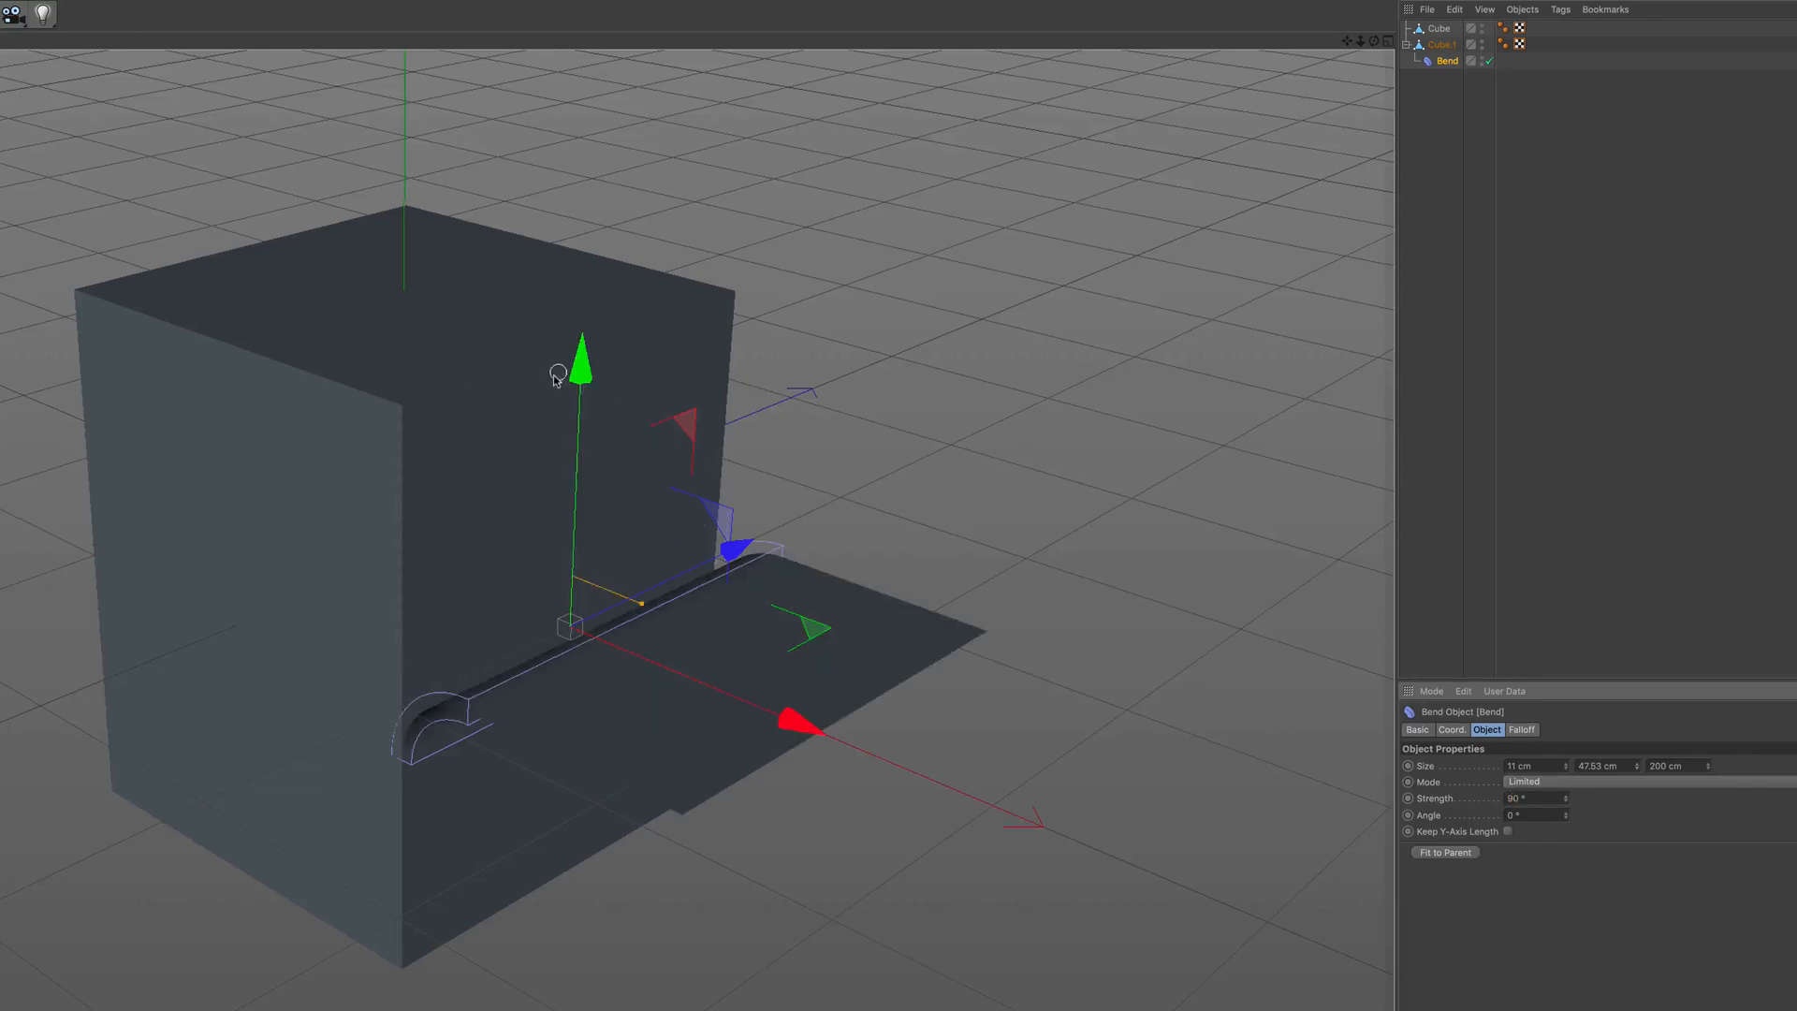
{"action": "left_click_drag", "start_coordinate": [588, 363], "coordinate": [564, 397]}
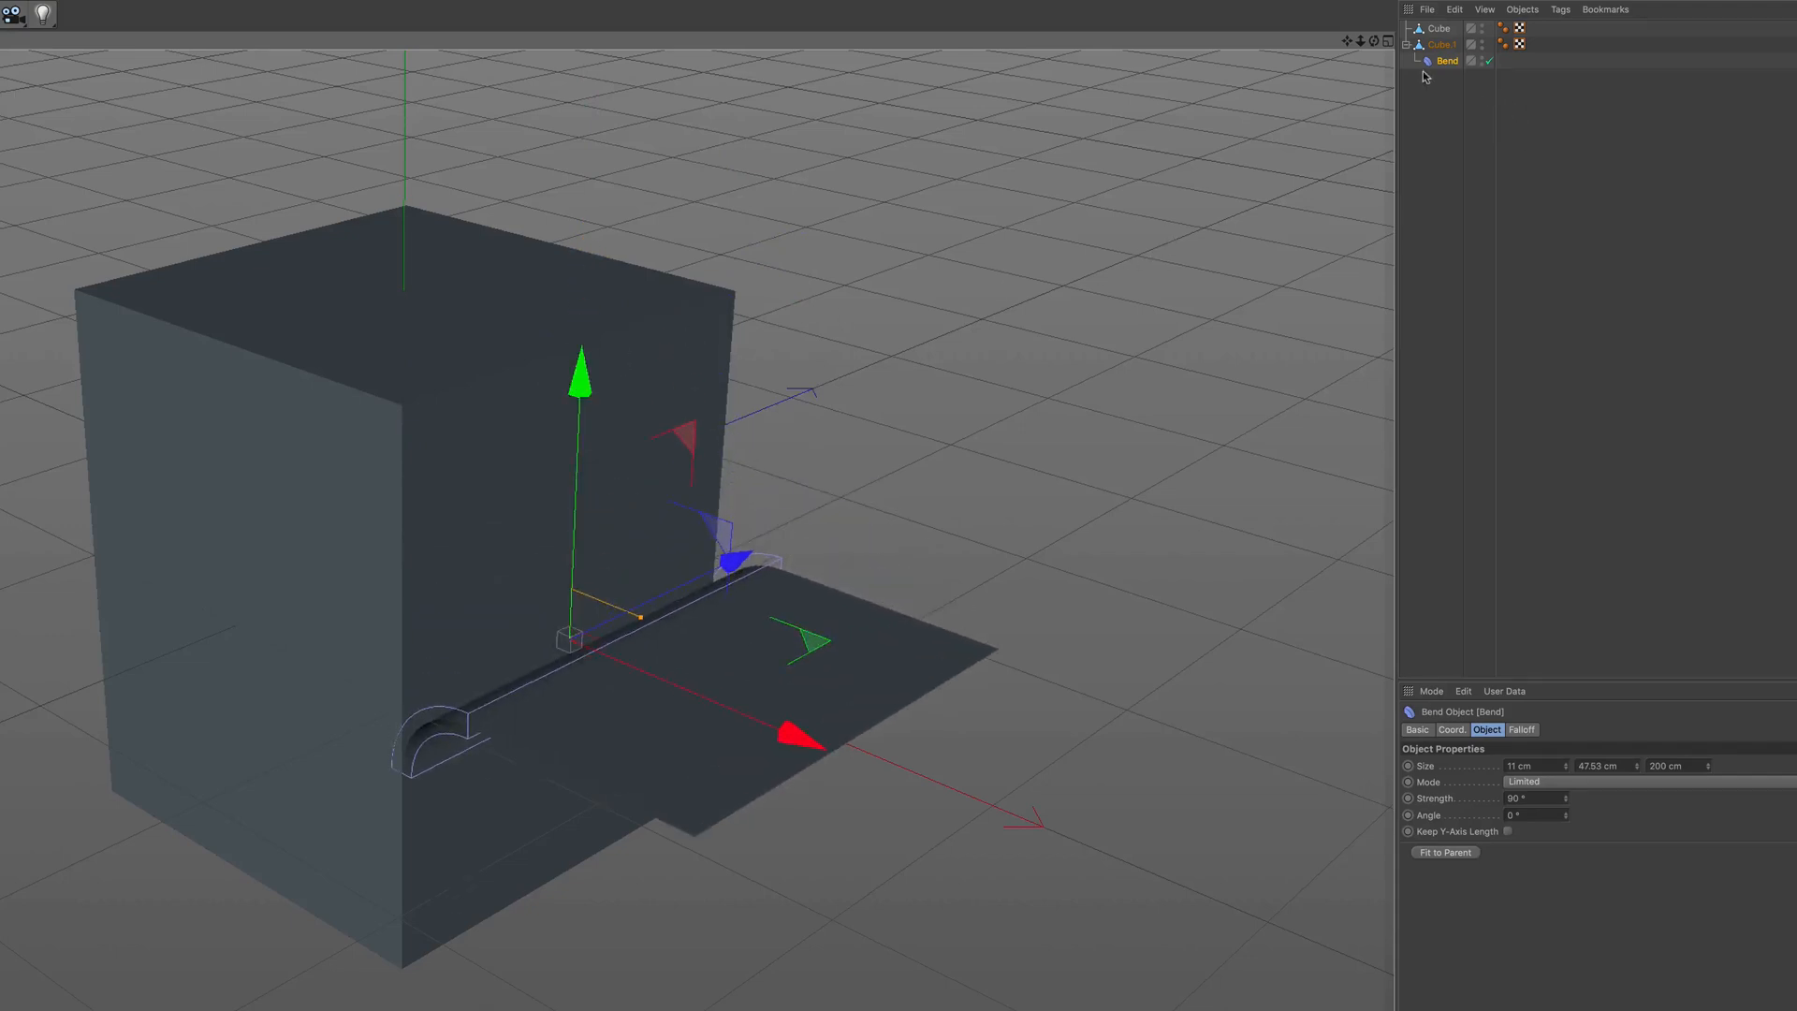
Delete the original front polygon from Cube so the box is open behind the flap, and return to model mode.
{"action": "left_click", "coordinate": [1439, 29]}
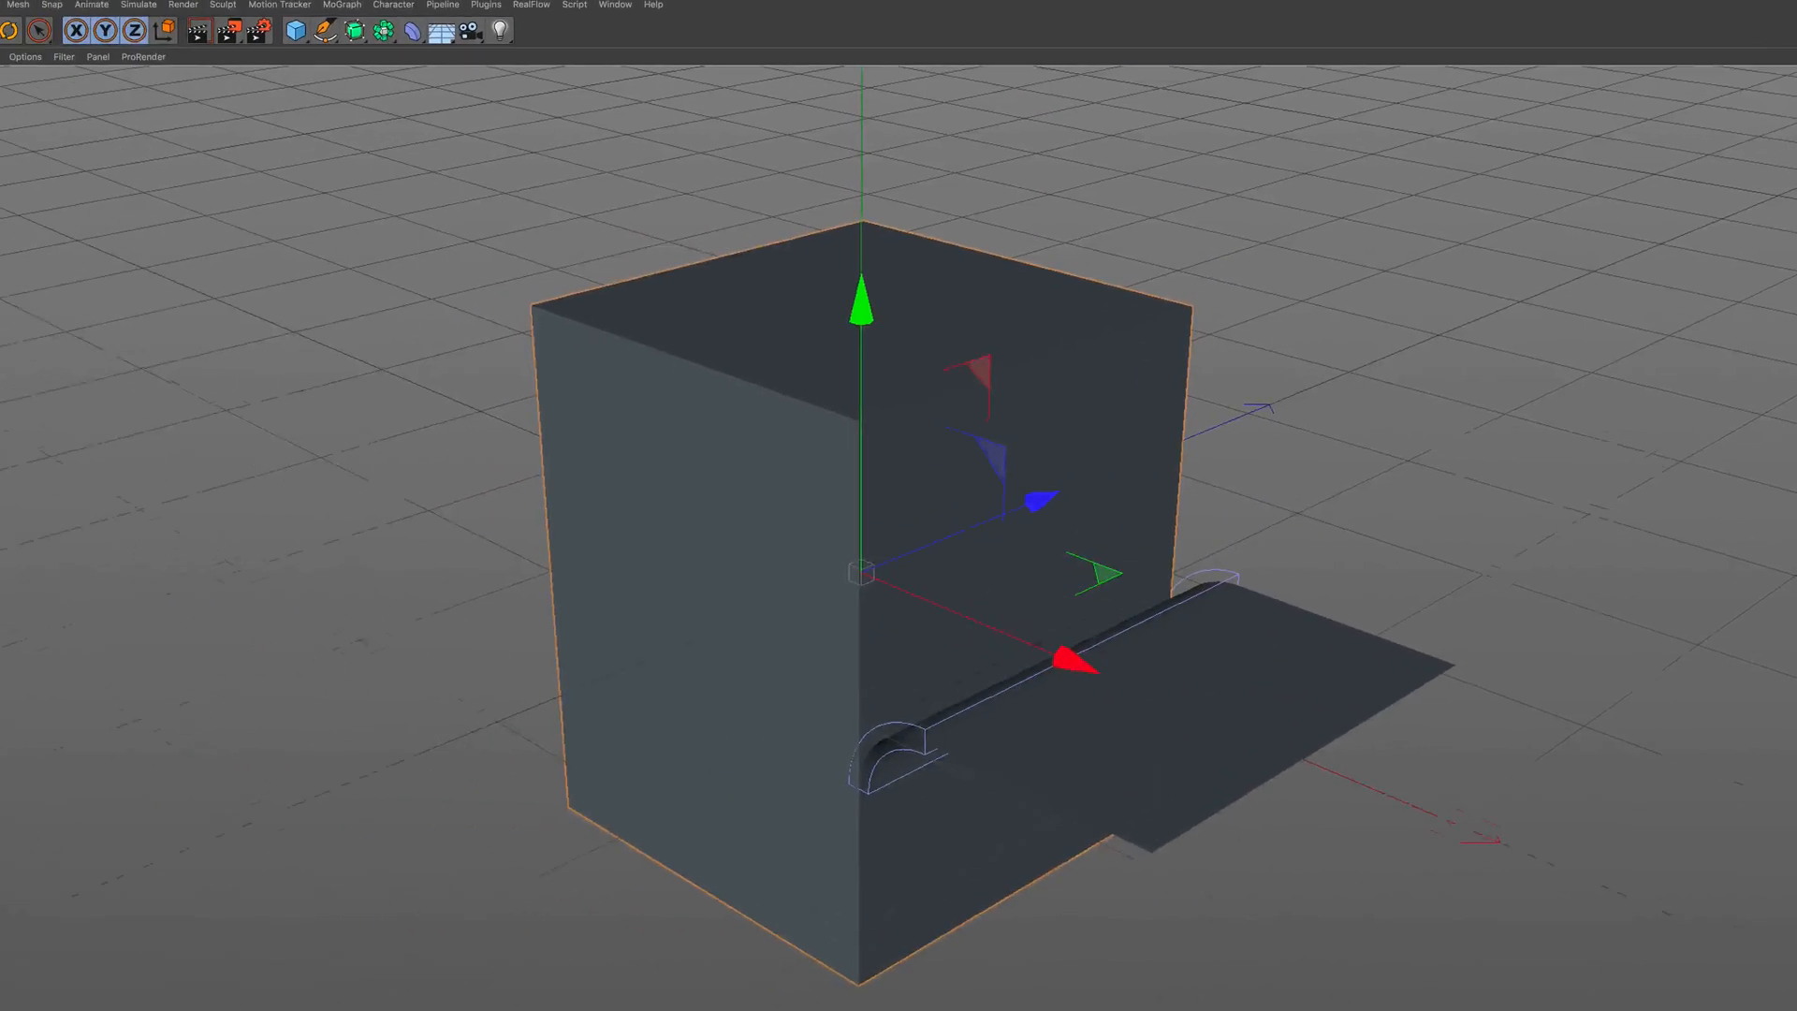
{"action": "left_click", "coordinate": [11, 257]}
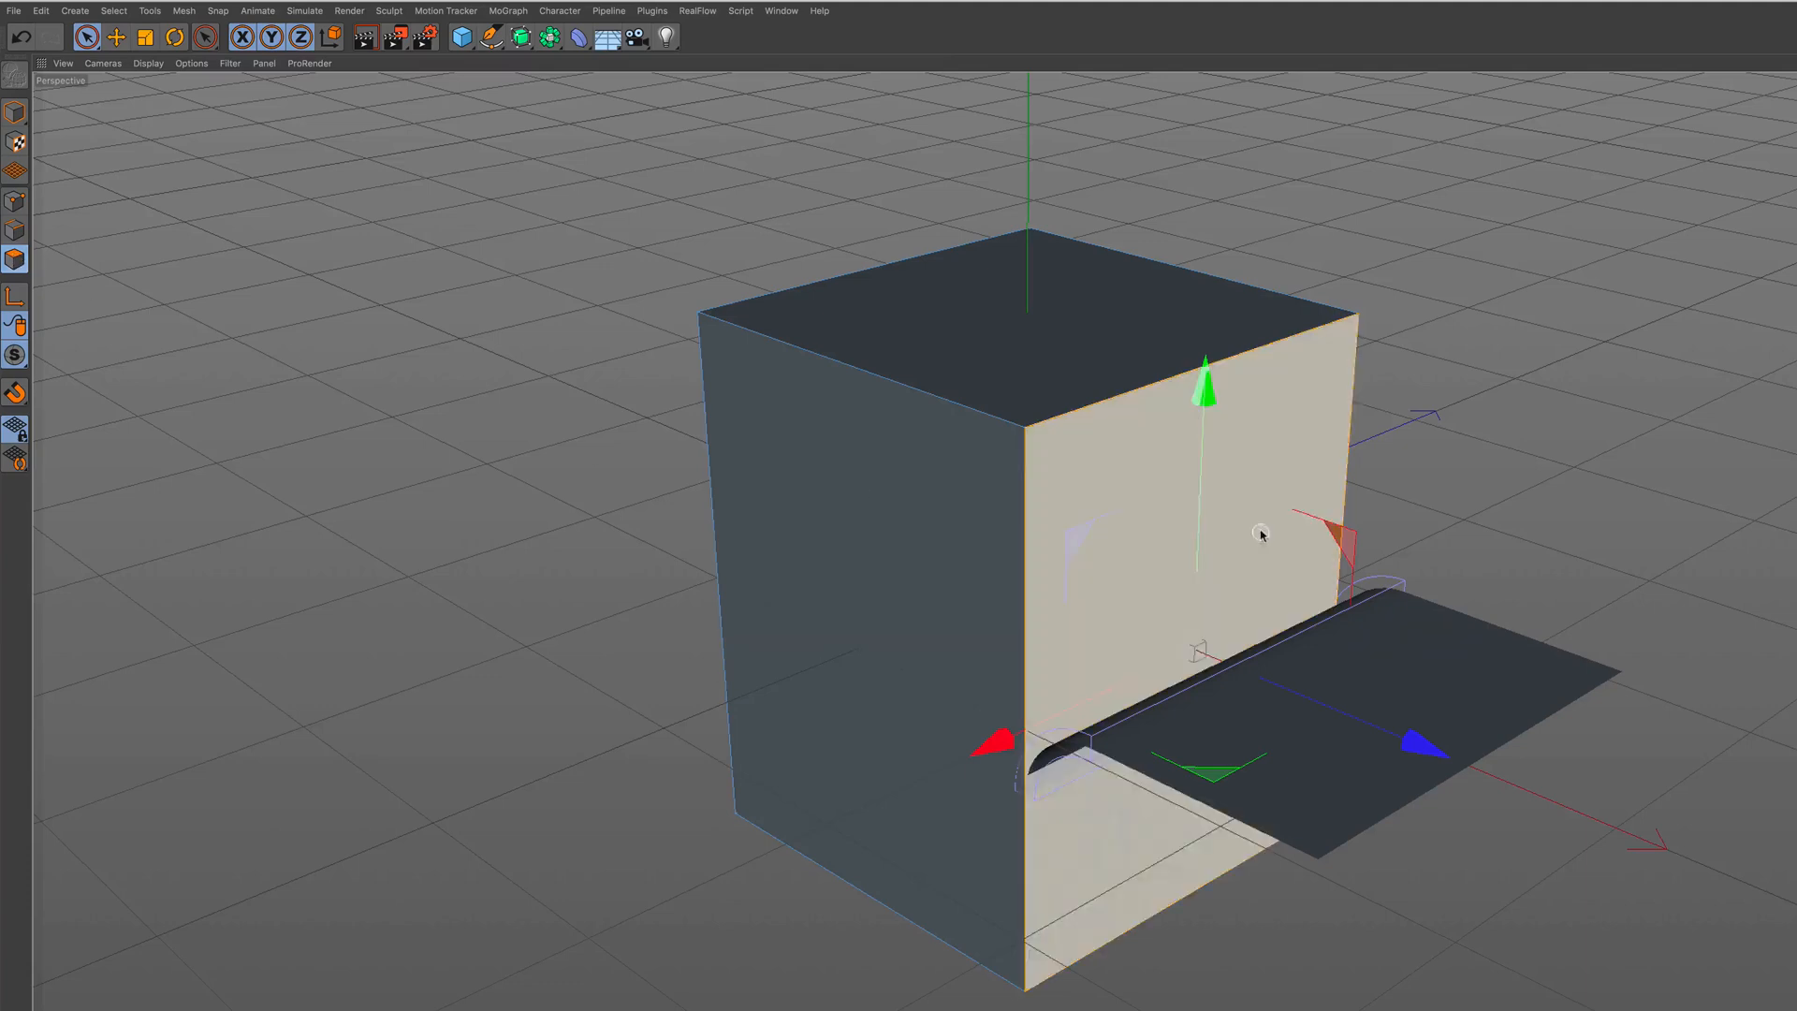
{"action": "key", "text": "Delete"}
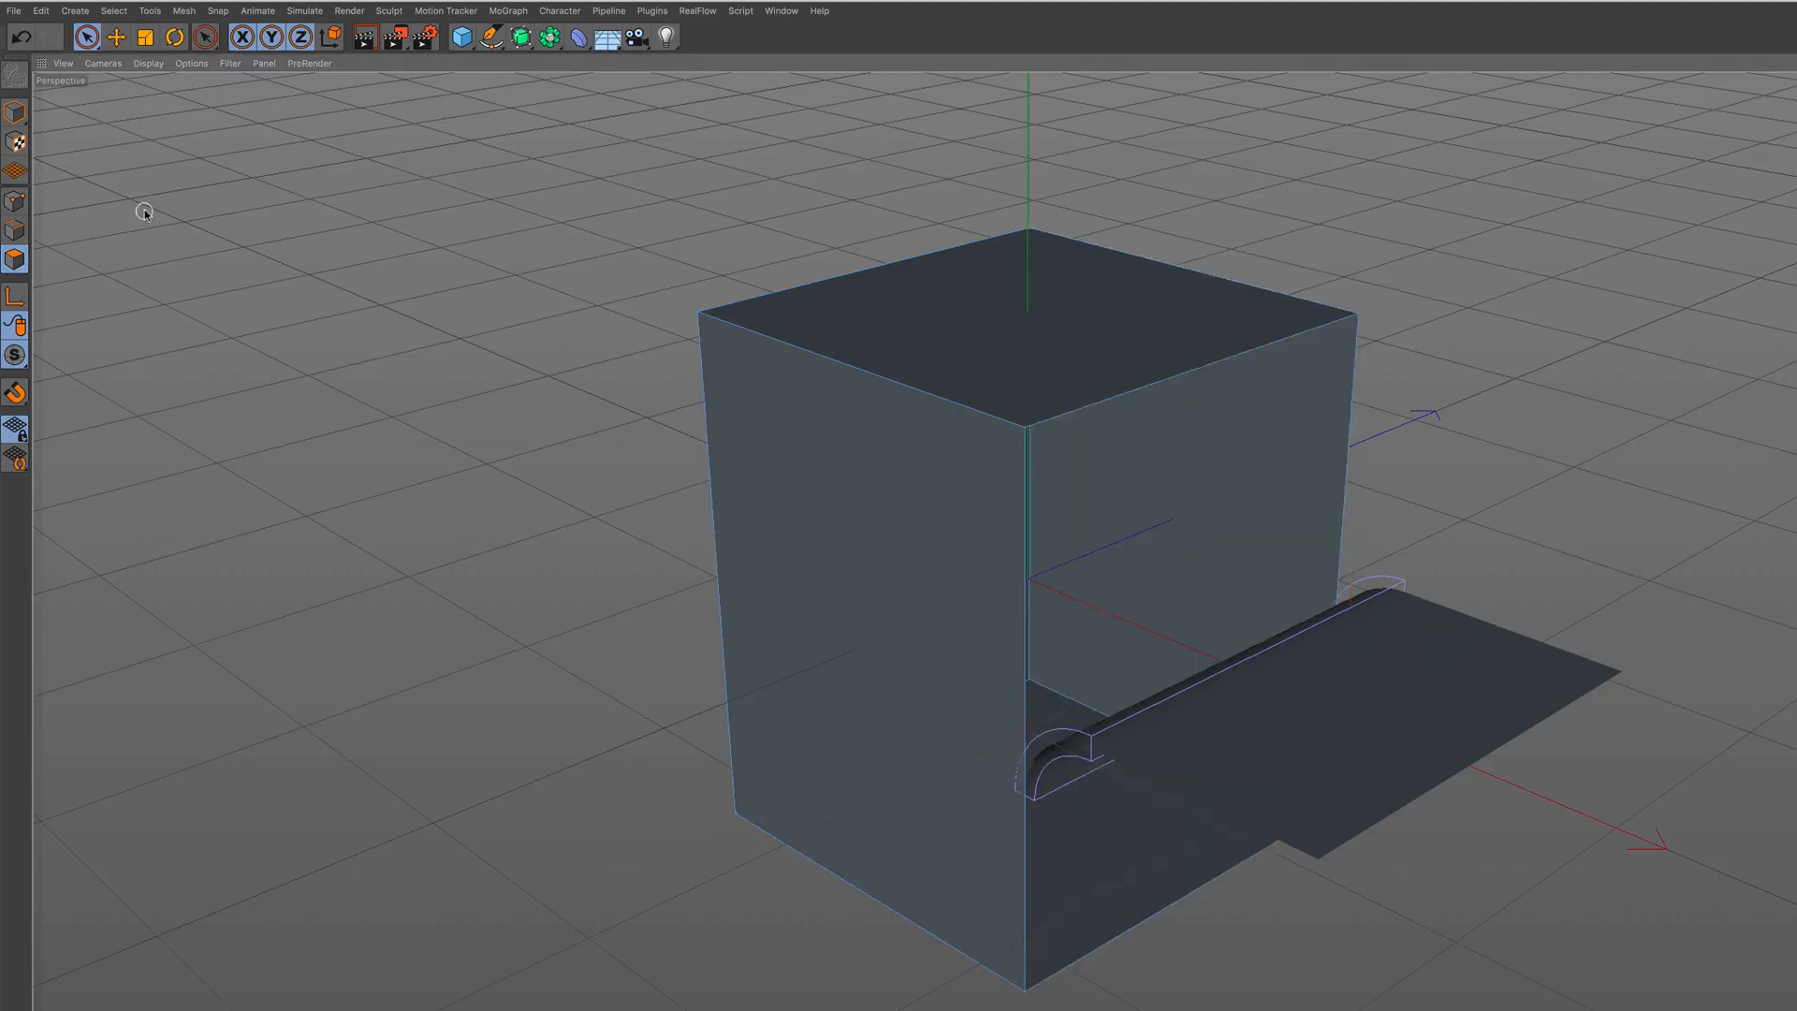
{"action": "left_click", "coordinate": [10, 113]}
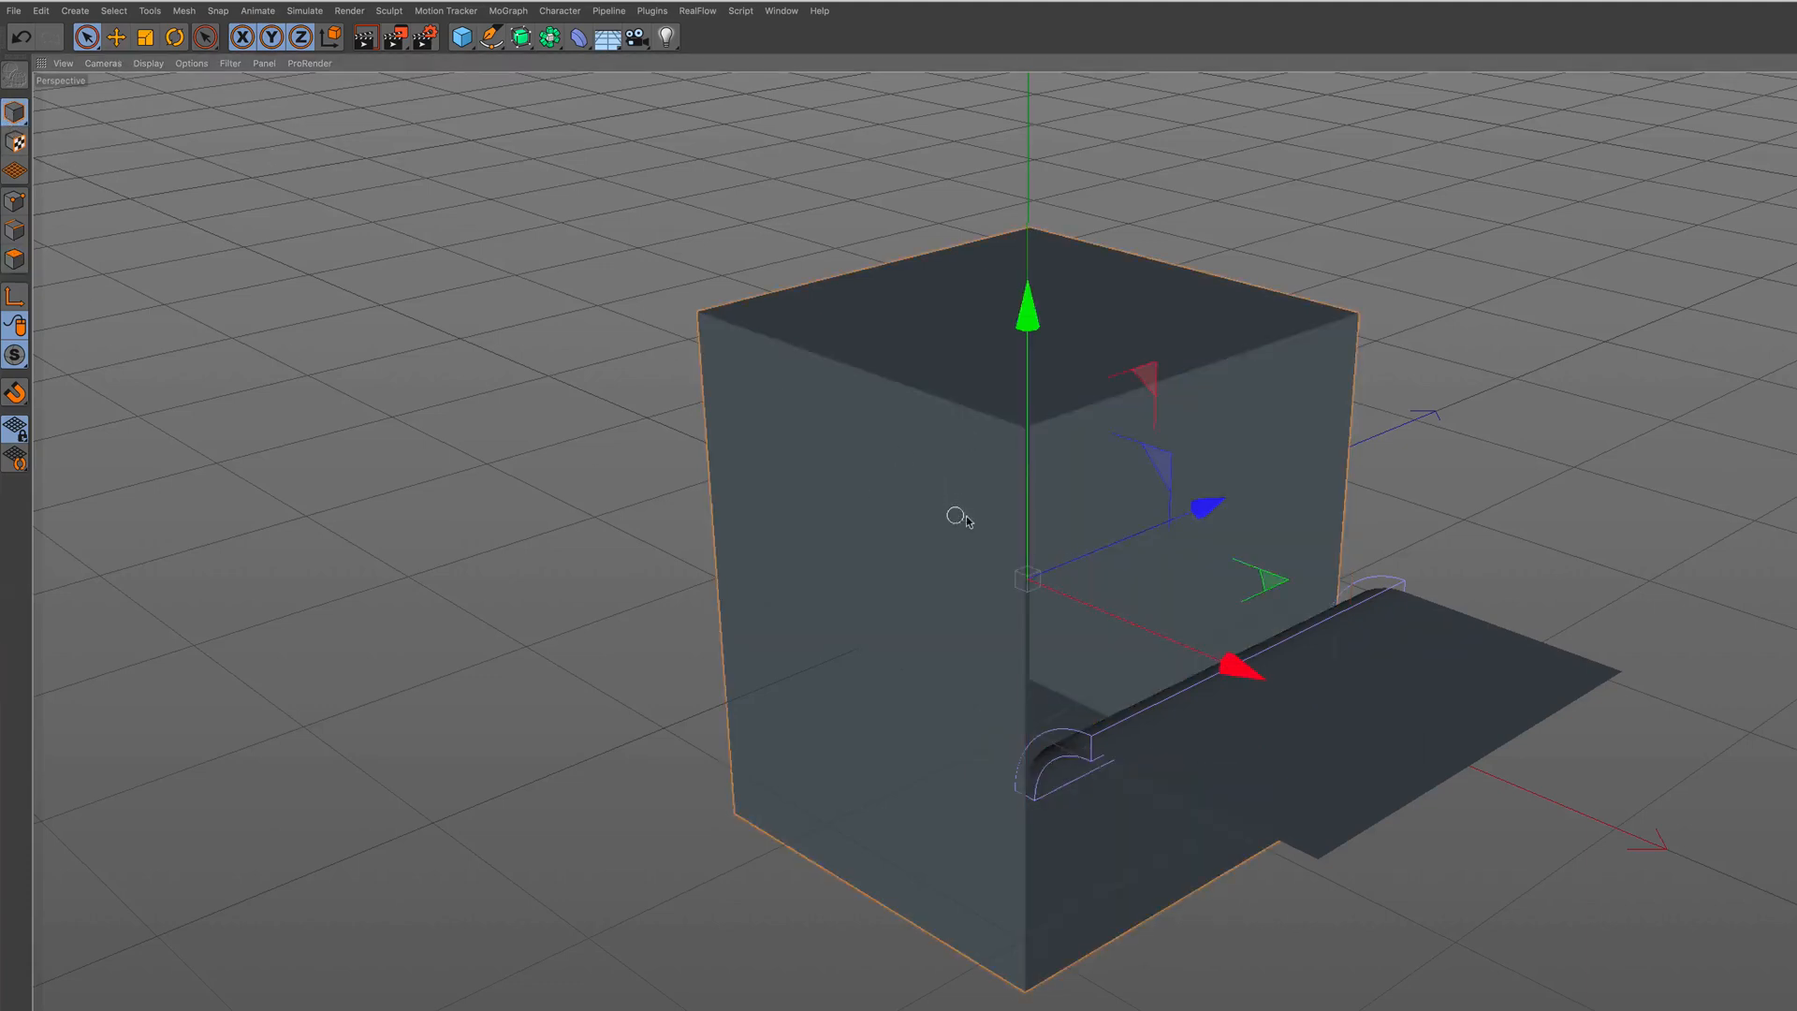
{"action": "left_click_drag", "start_coordinate": [955, 516], "coordinate": [1051, 532], "text": "alt"}
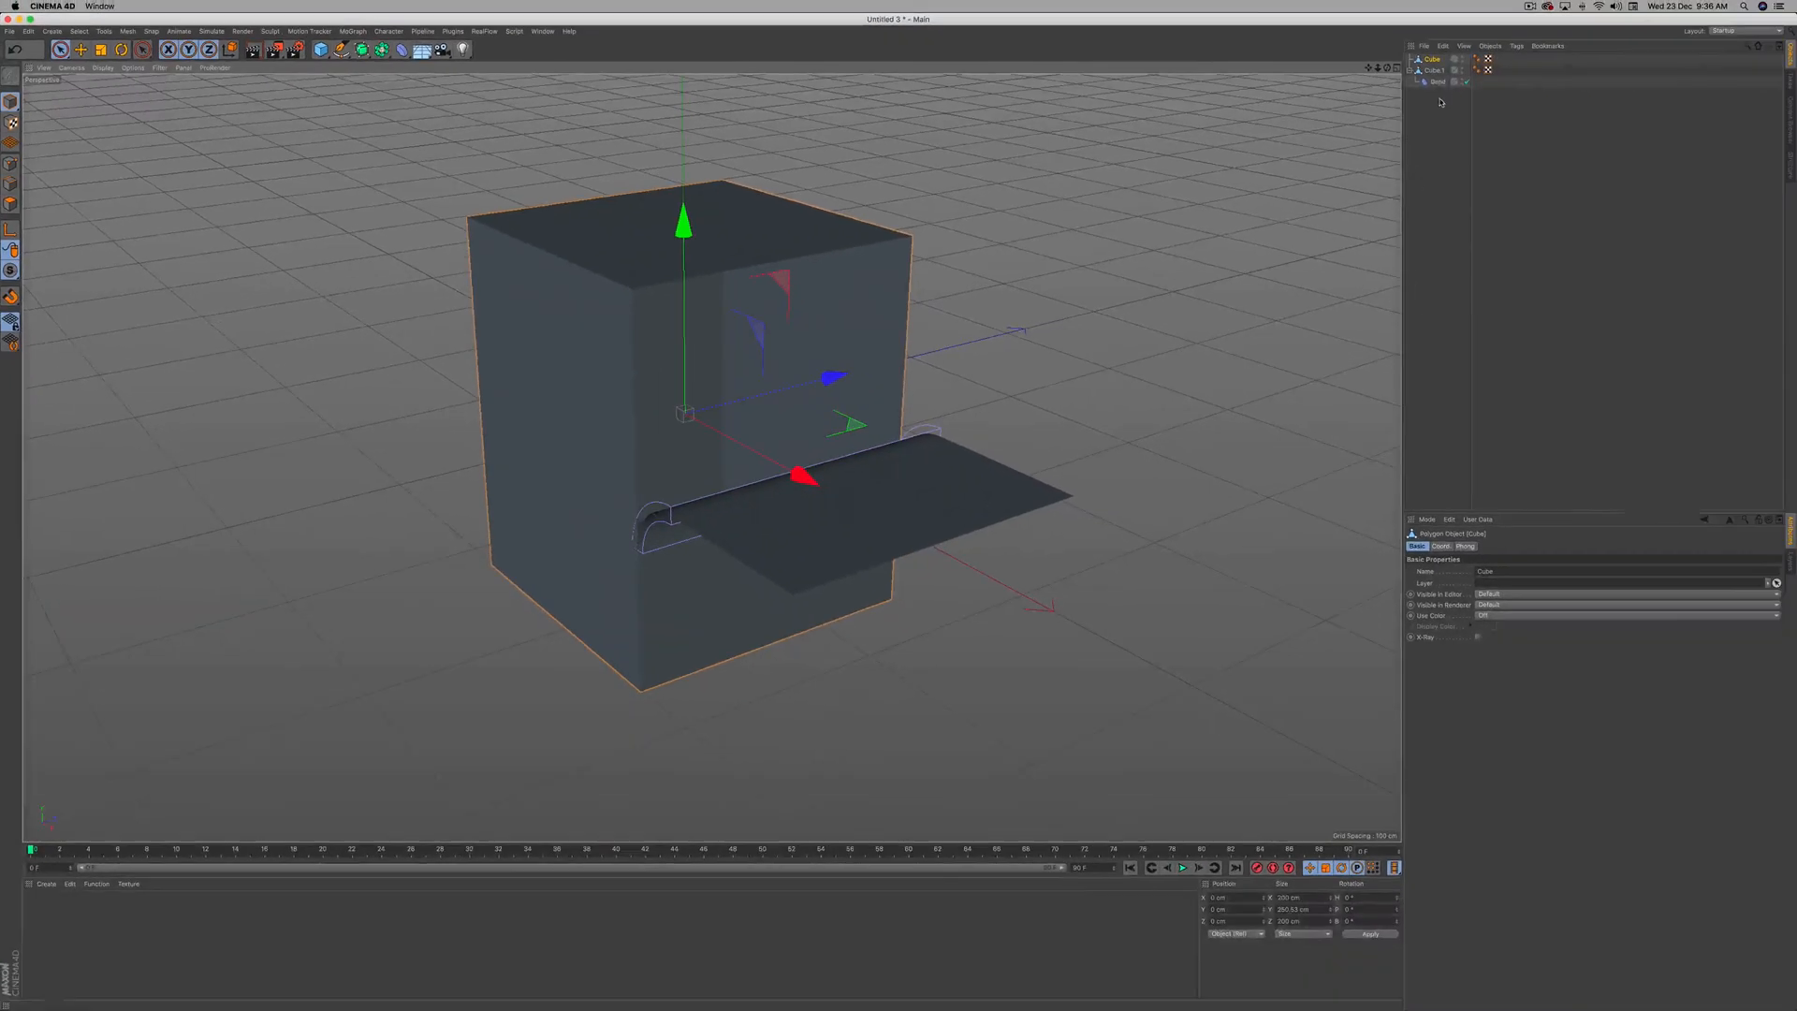
Raise the Bend deformer, tilt it about 26° diagonally across the flap, and move it past the box's upper edge so the flap closes.
{"action": "left_click", "coordinate": [1437, 83]}
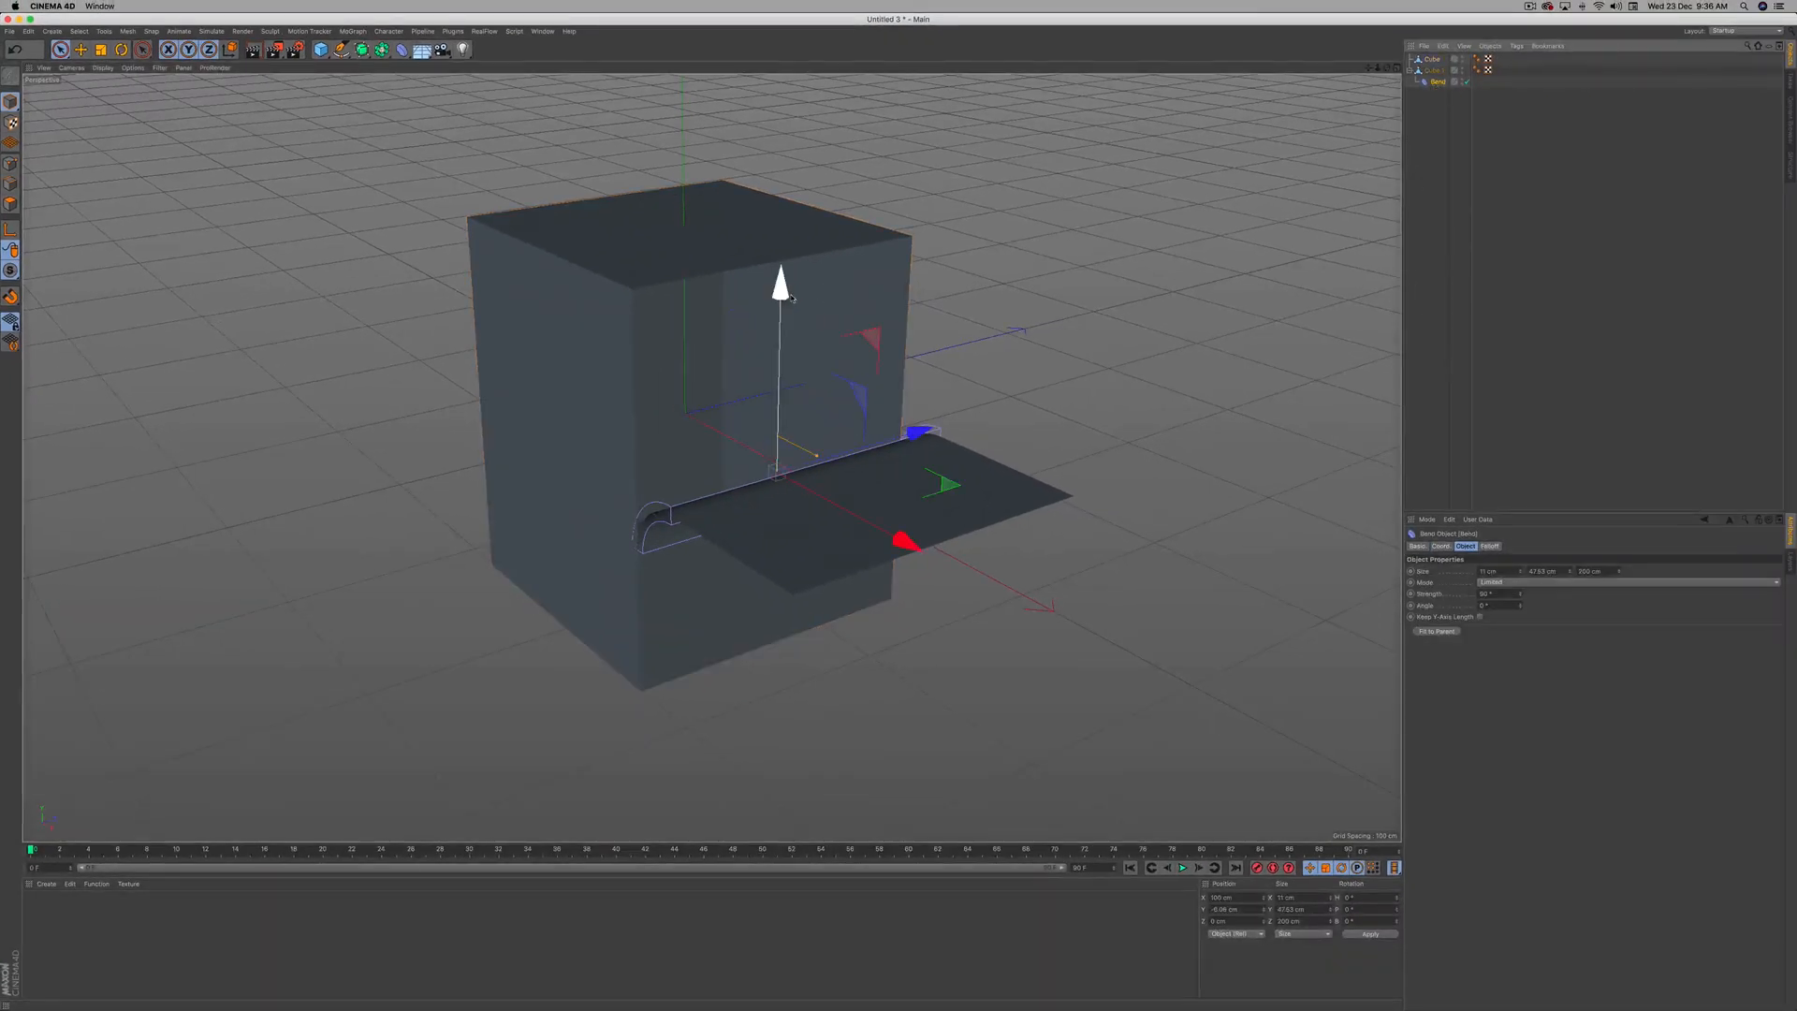
{"action": "left_click_drag", "start_coordinate": [781, 290], "coordinate": [761, 115]}
{"action": "key", "text": "r"}
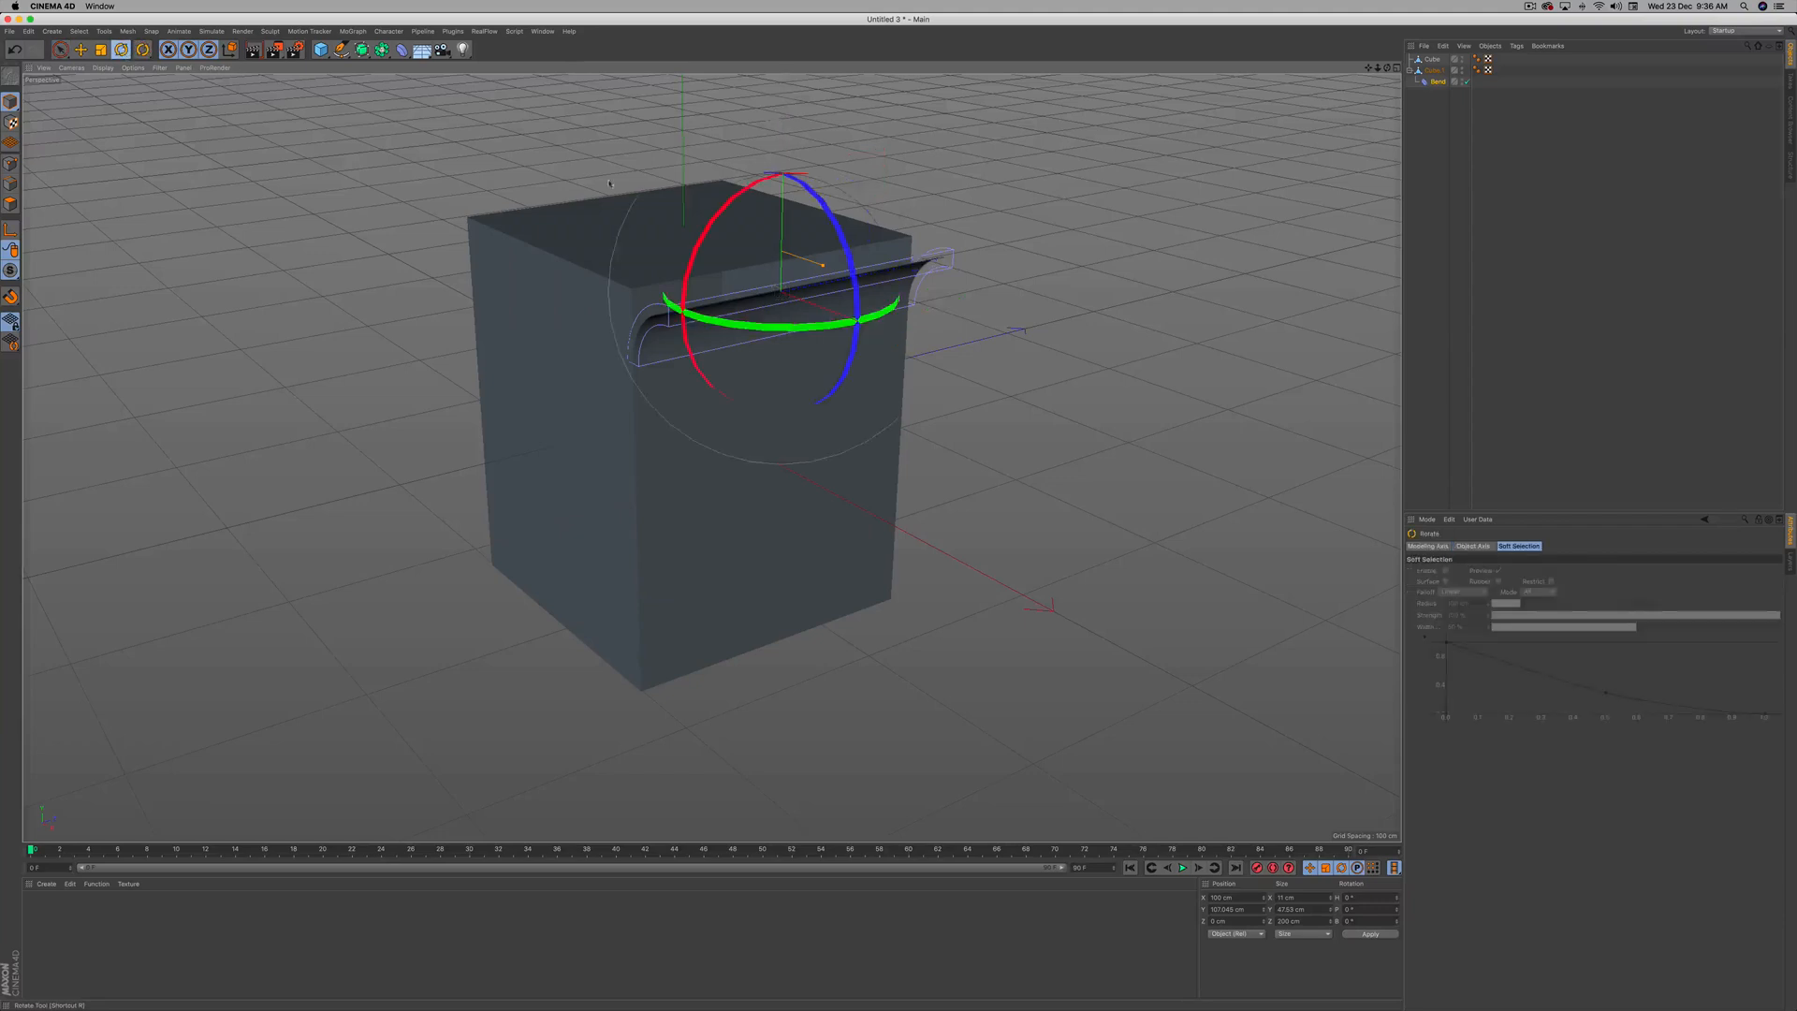
{"action": "left_click_drag", "start_coordinate": [726, 204], "coordinate": [710, 255]}
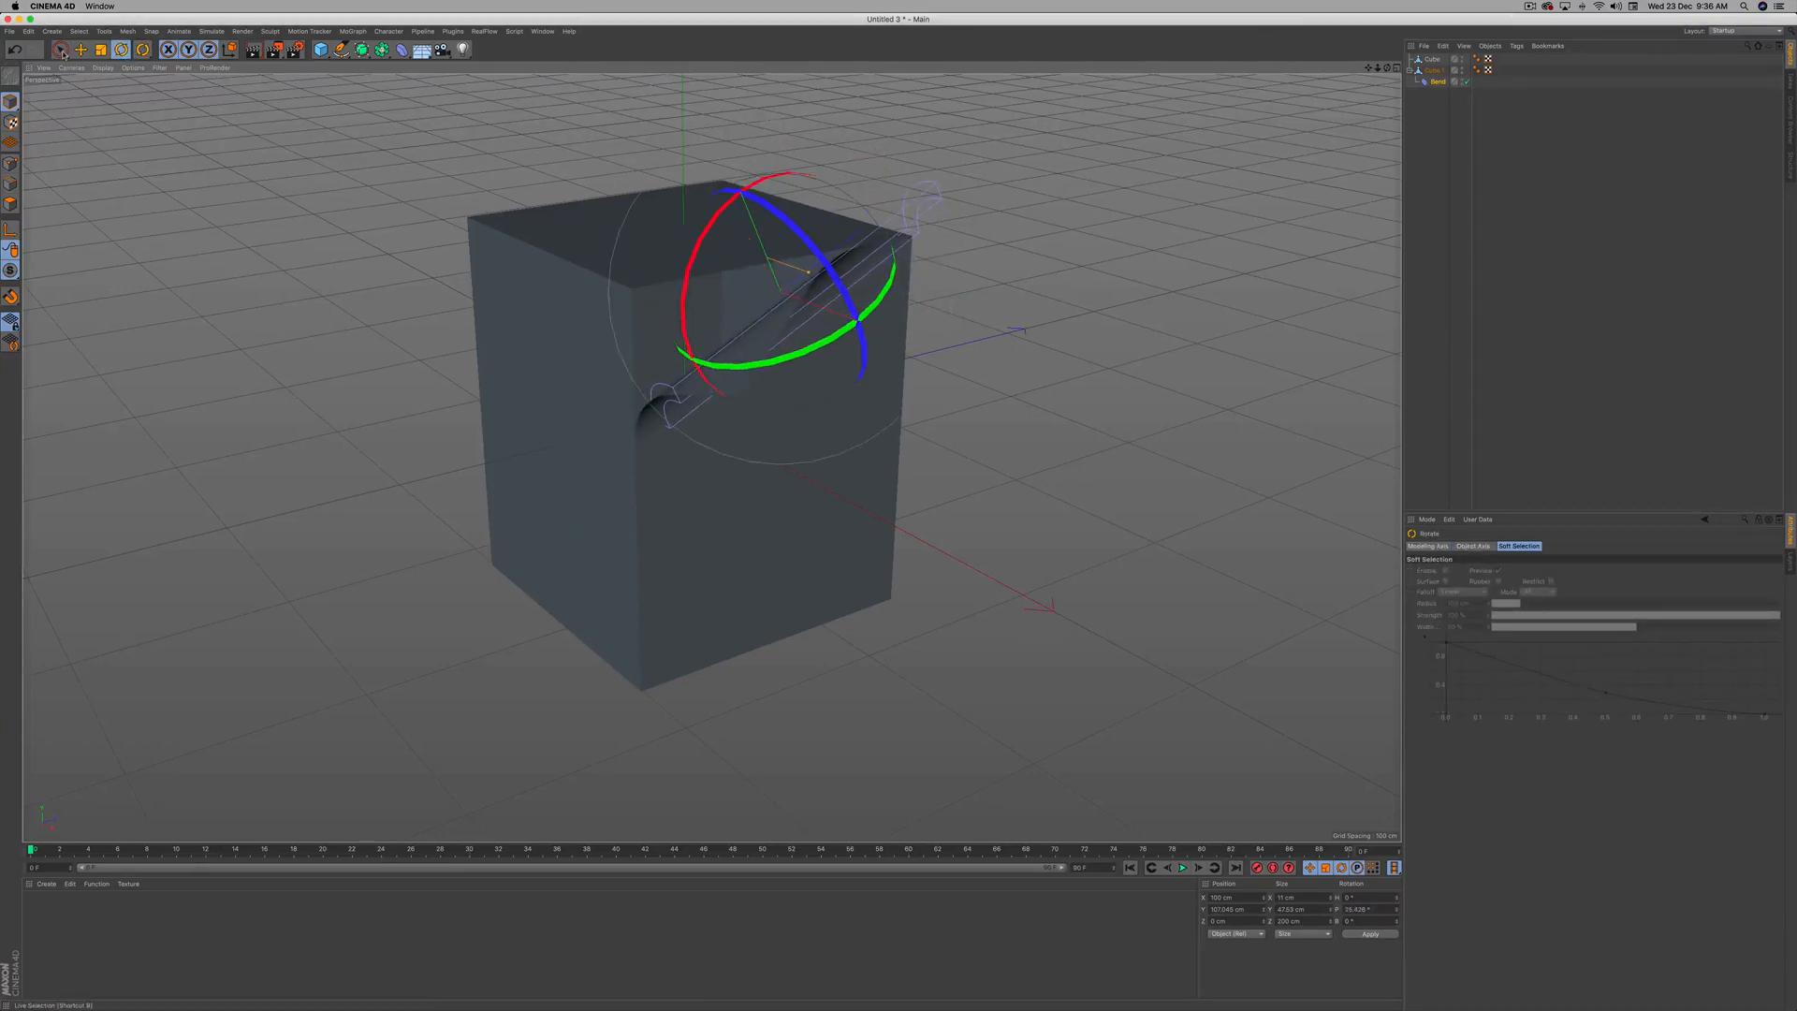
{"action": "key", "text": "9"}
{"action": "left_click_drag", "start_coordinate": [746, 185], "coordinate": [699, 76]}
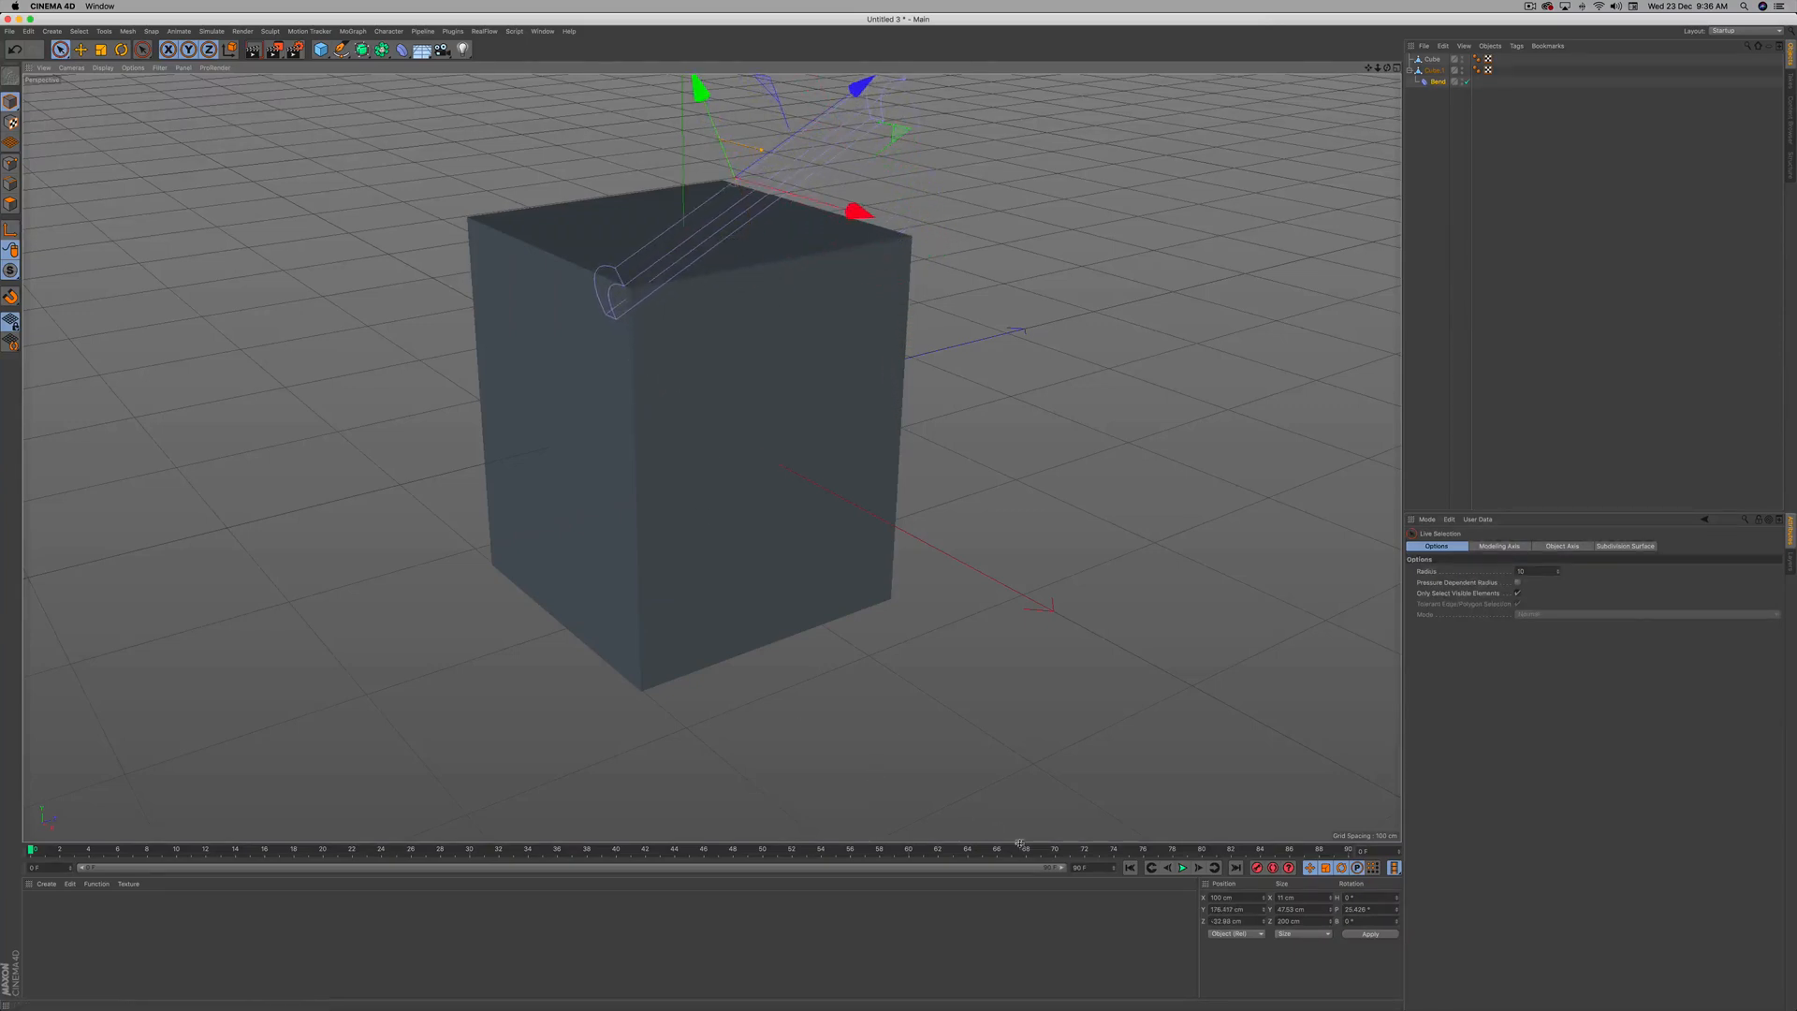
Set the project's end frame to 180.
{"action": "left_click", "coordinate": [1073, 869]}
{"action": "type", "text": "18"}
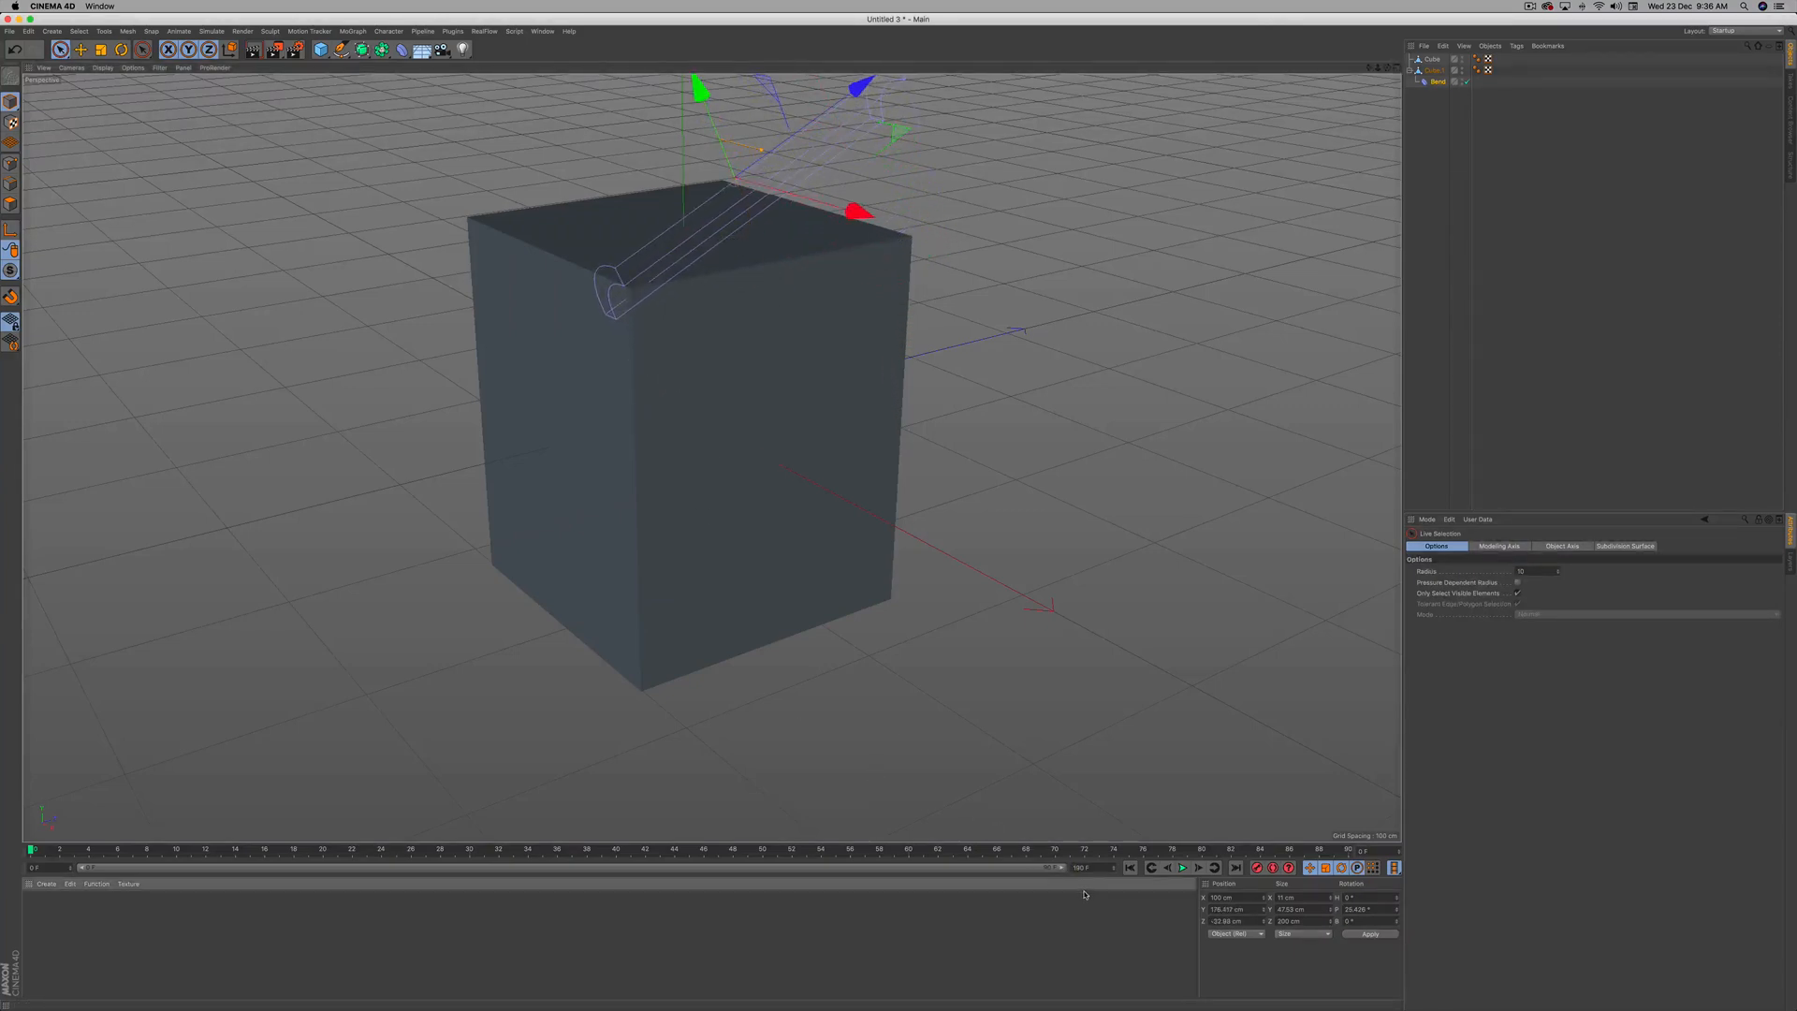
Extend the visible timeline range to the project's full length.
{"action": "key", "text": "Return"}
{"action": "left_click_drag", "start_coordinate": [558, 873], "coordinate": [1097, 880]}
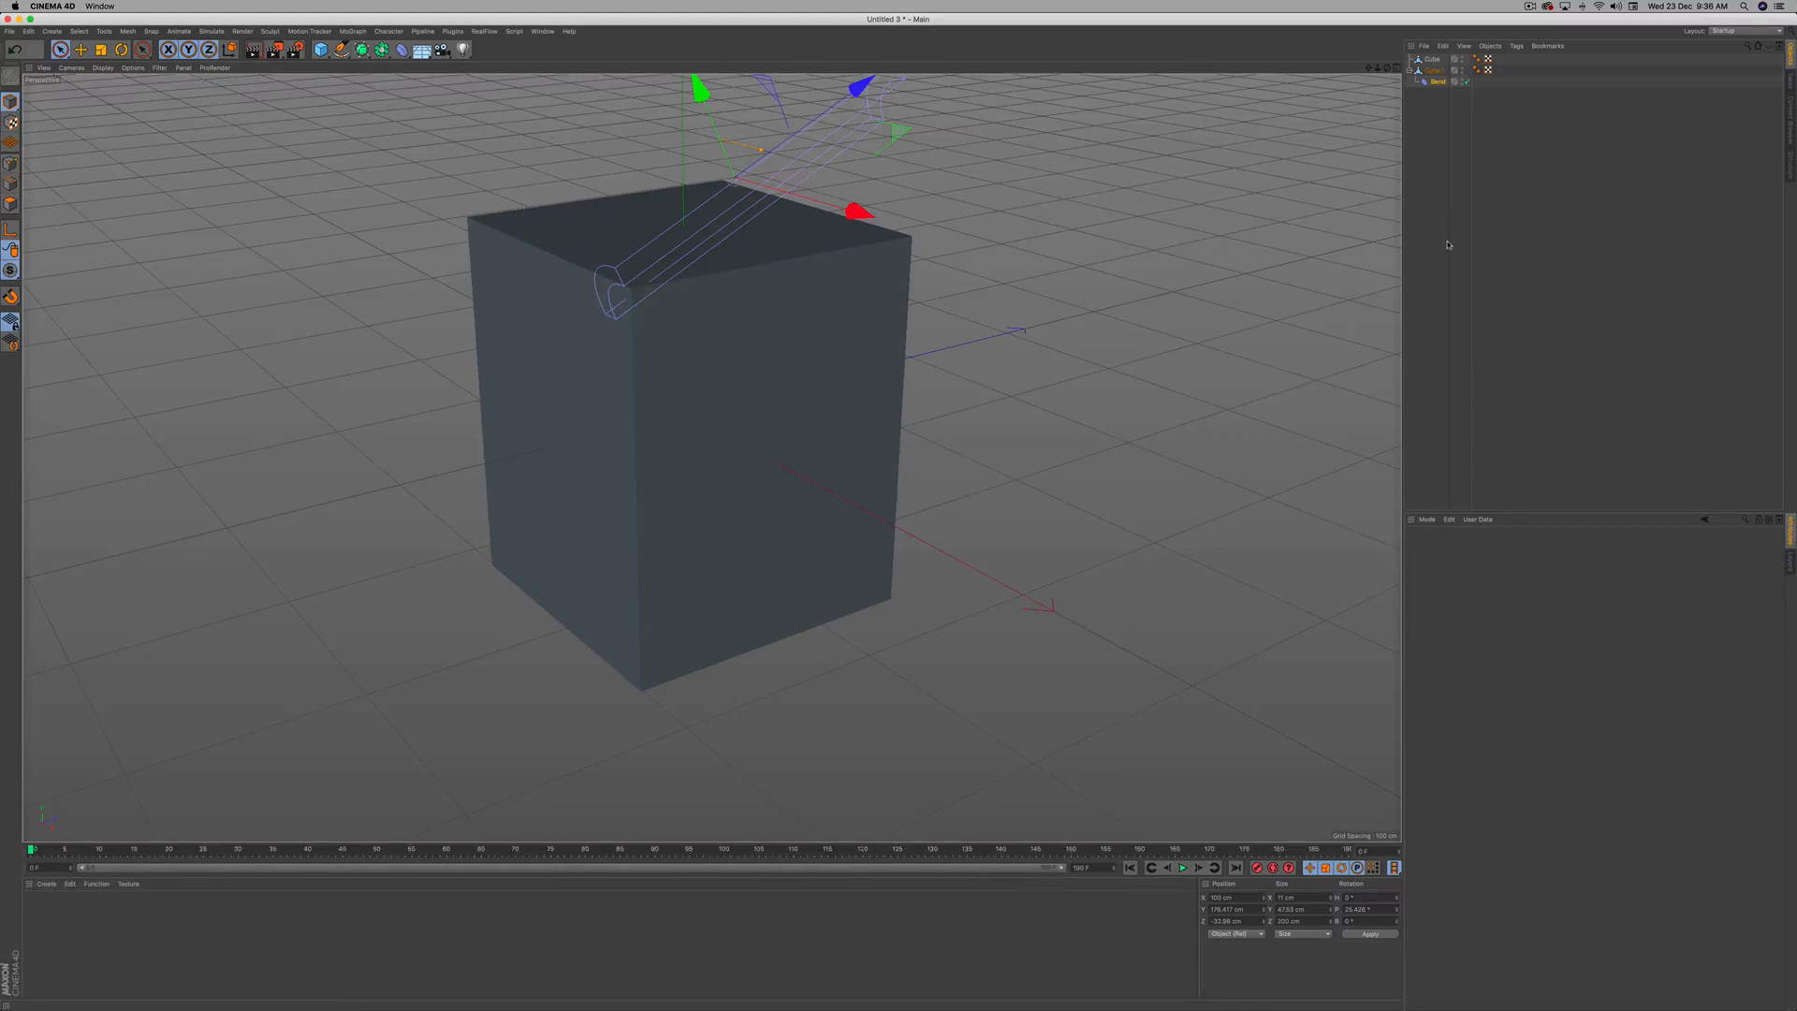
Keyframe the Bend deformer's coordinates at frame 0 and, at frame 140, slid down its own Y axis so the flap peels open.
{"action": "left_click", "coordinate": [1426, 84]}
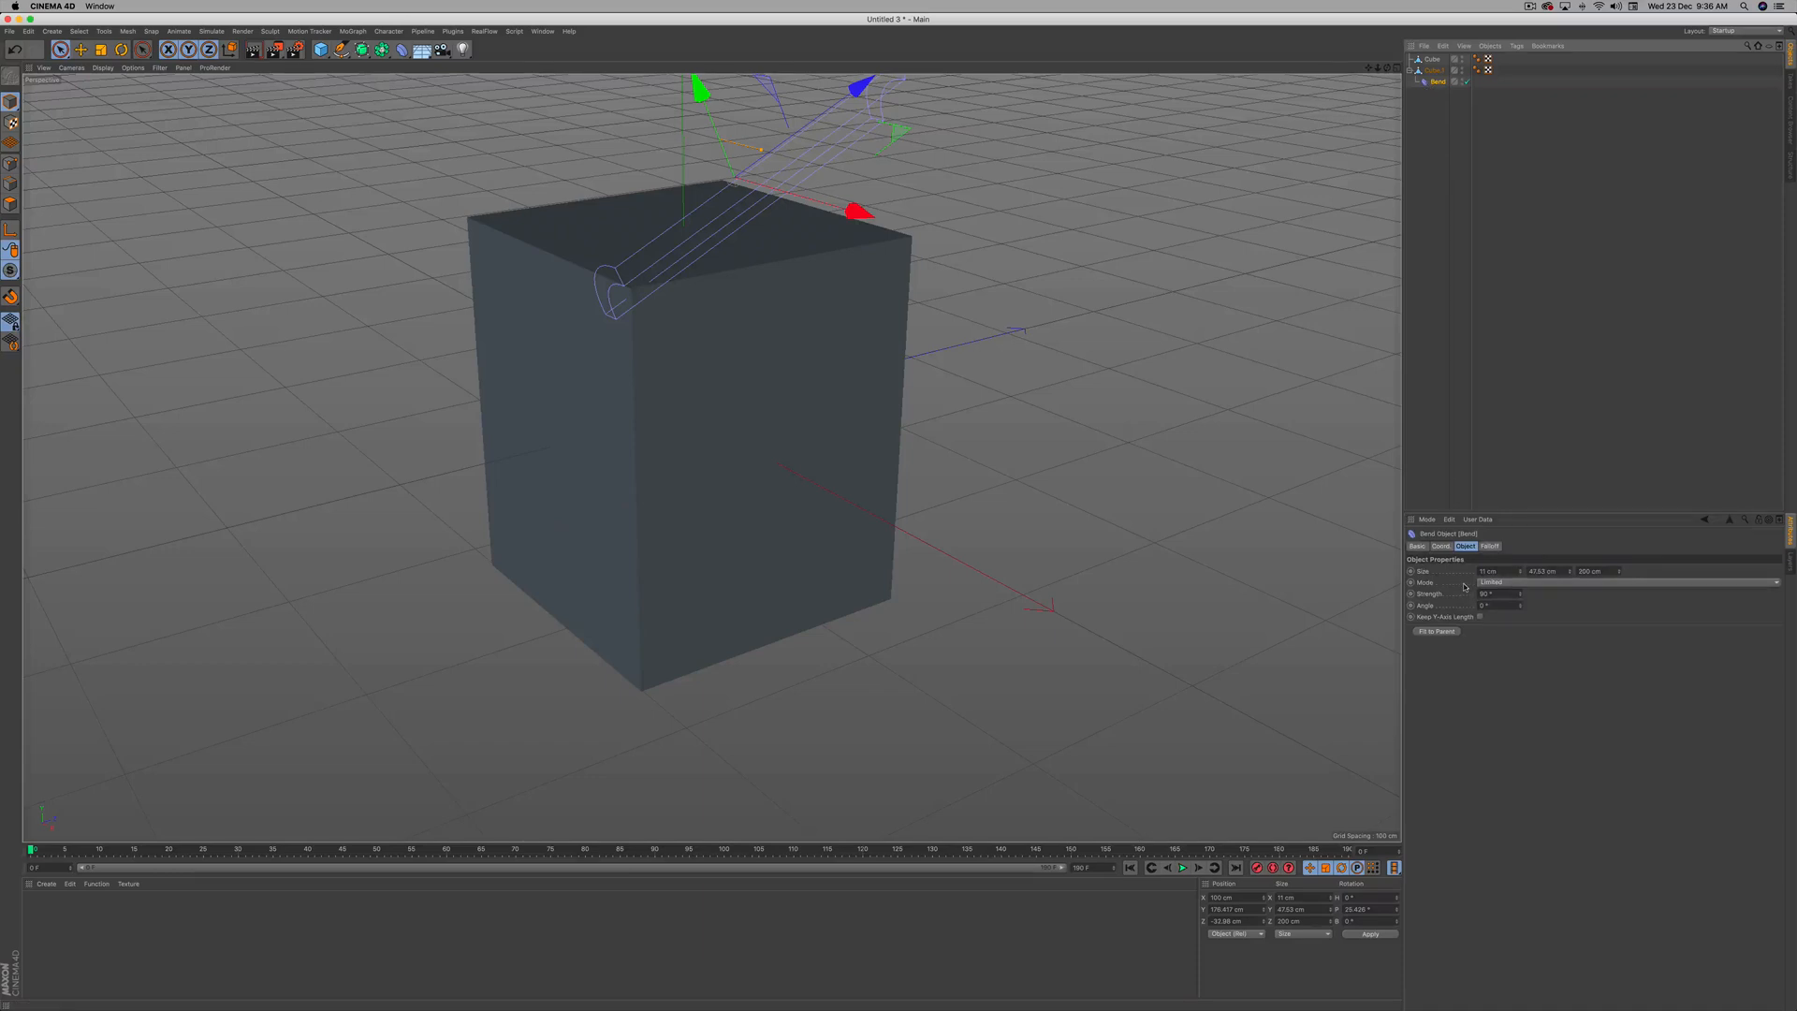
{"action": "left_click", "coordinate": [1440, 547]}
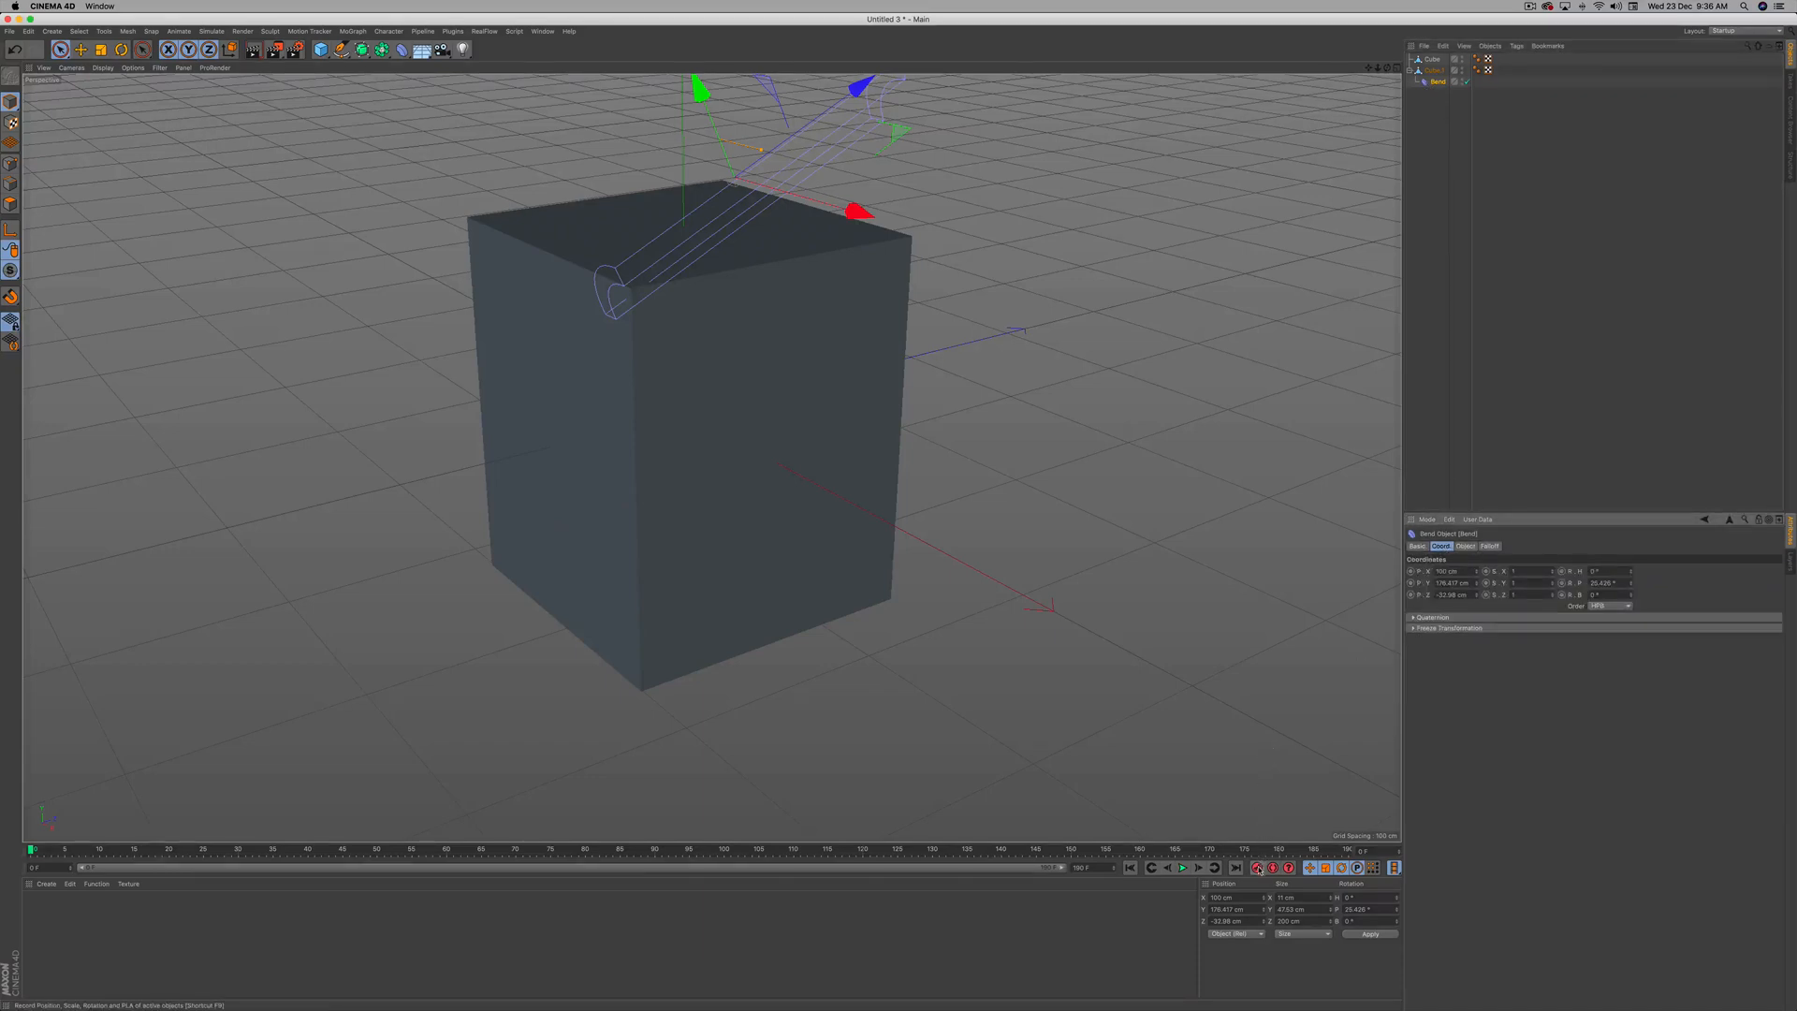
{"action": "left_click", "coordinate": [1004, 853]}
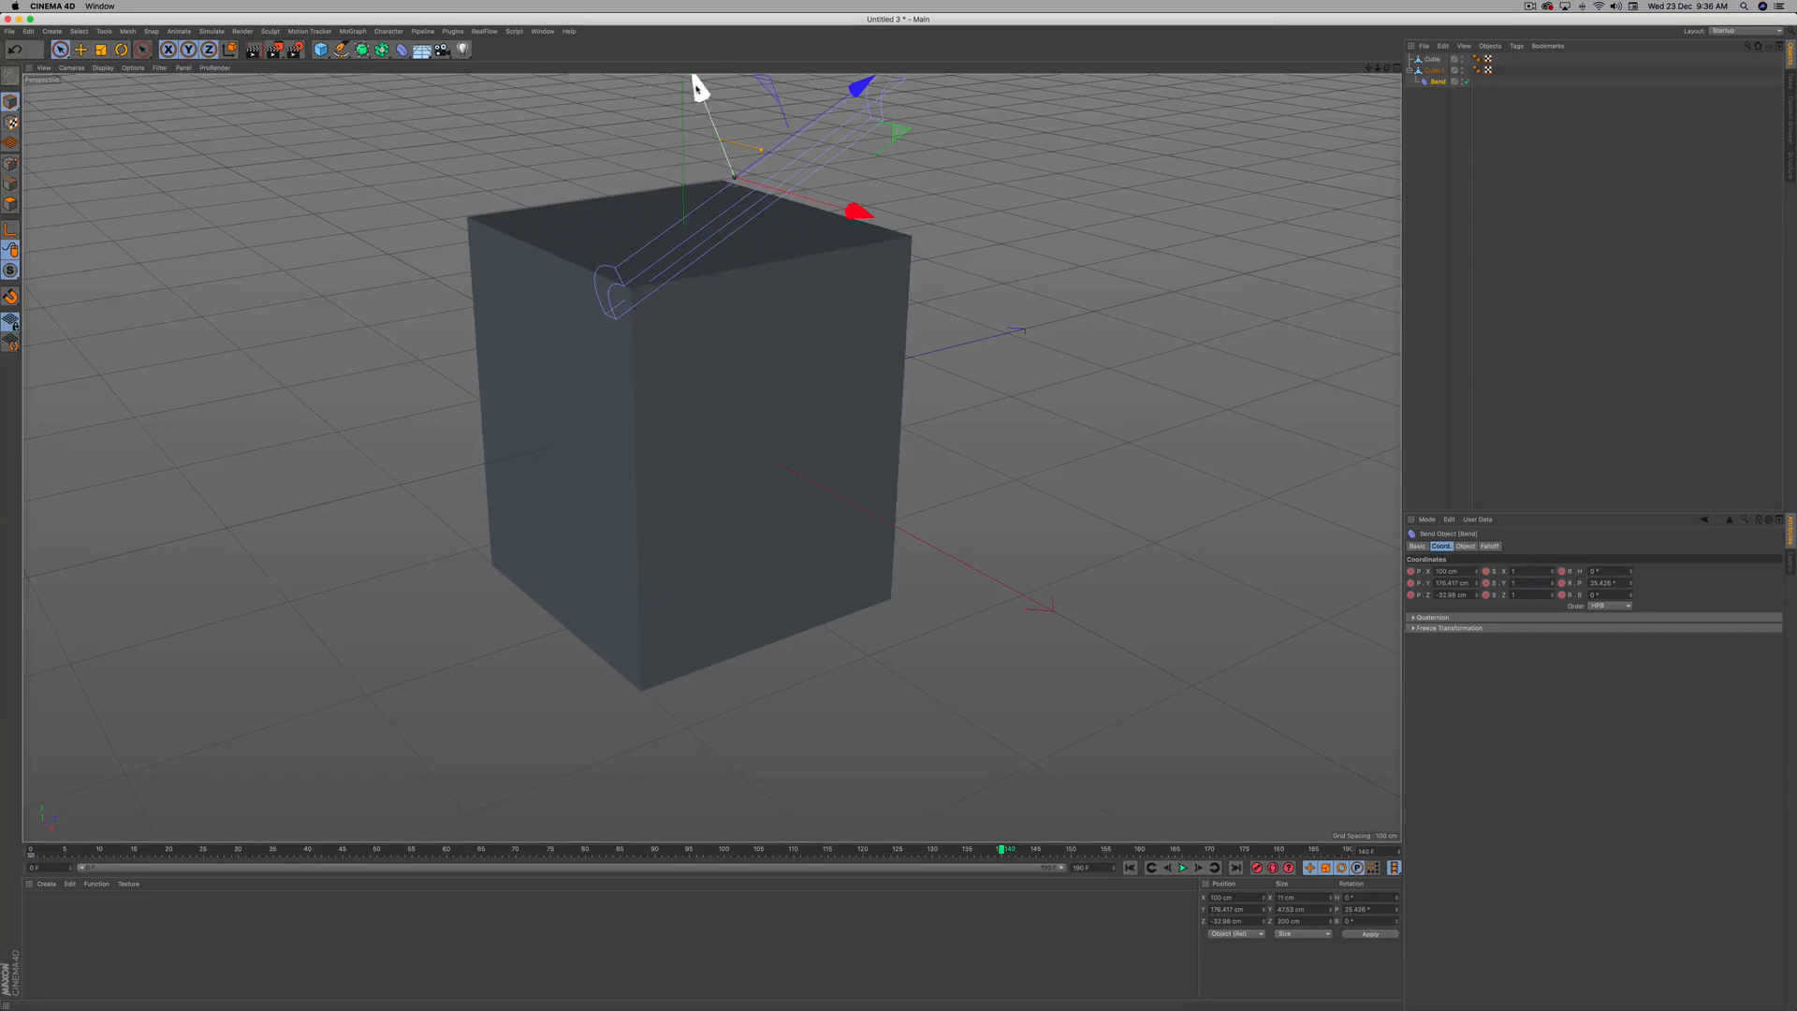
{"action": "left_click_drag", "start_coordinate": [697, 87], "coordinate": [795, 347]}
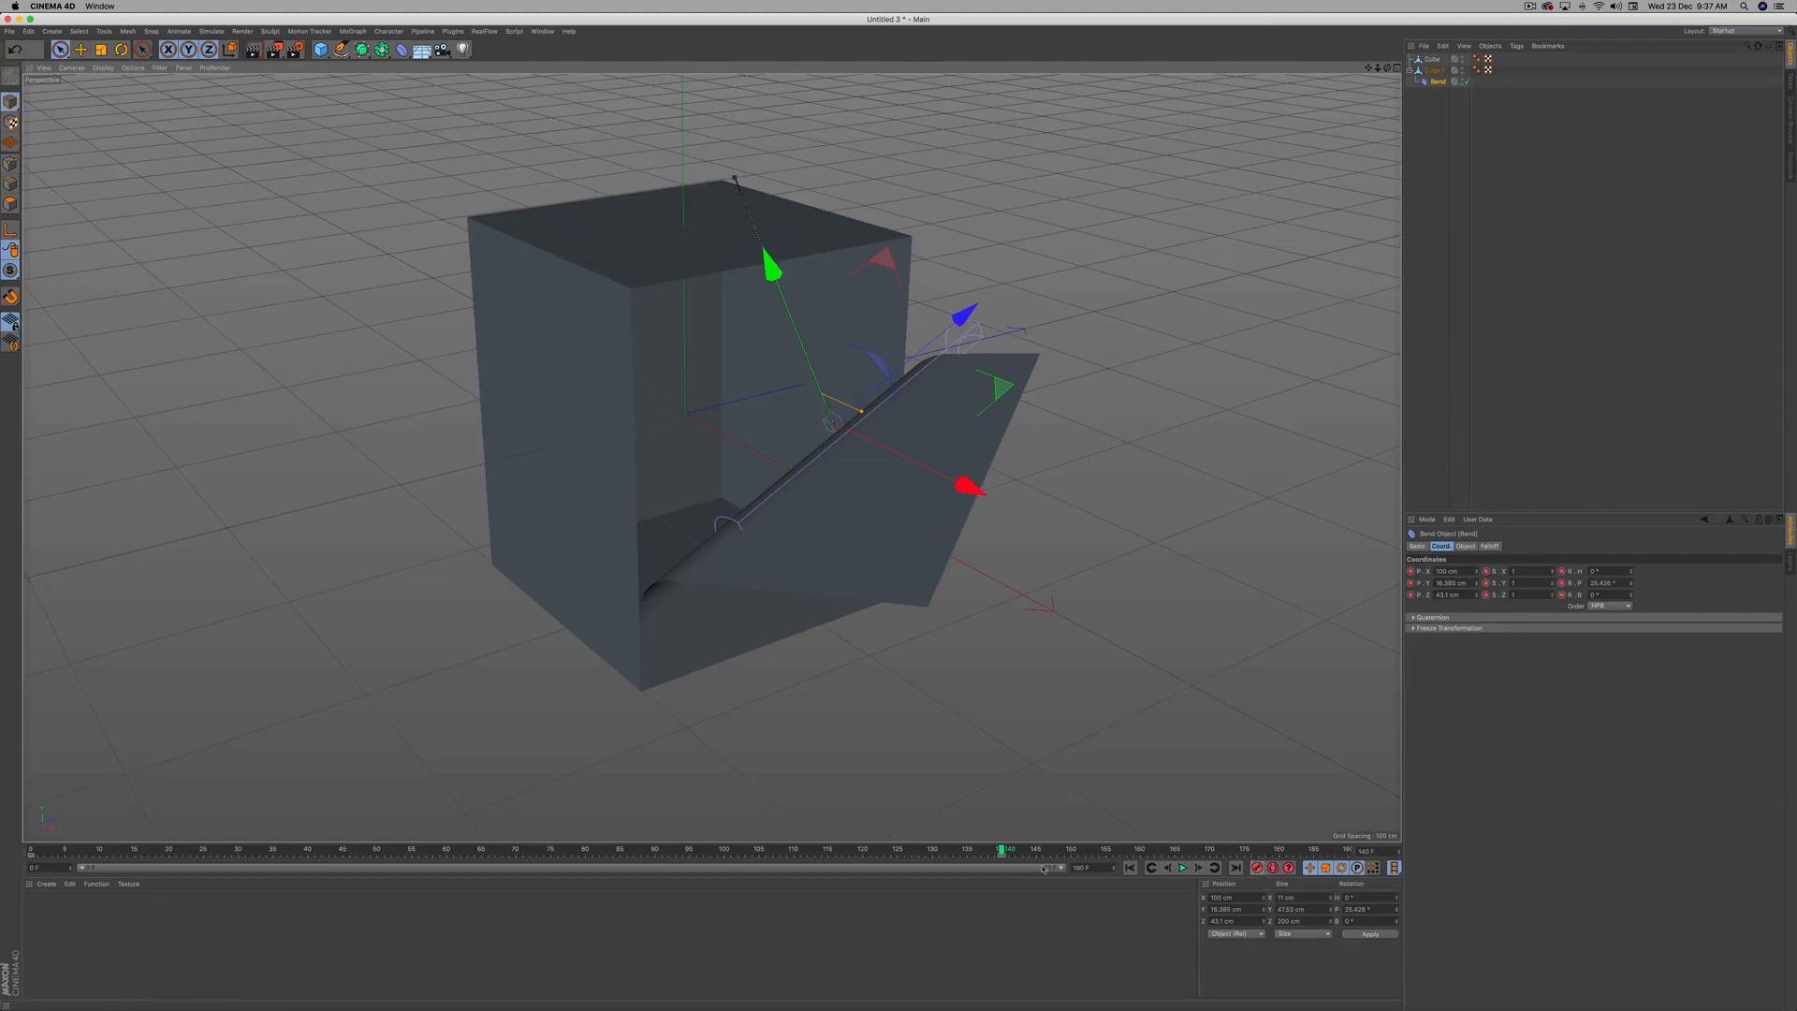
Change the interpolation of the Bend's keyframes at frames 140 and 0 to Linear.
{"action": "left_click", "coordinate": [1001, 856]}
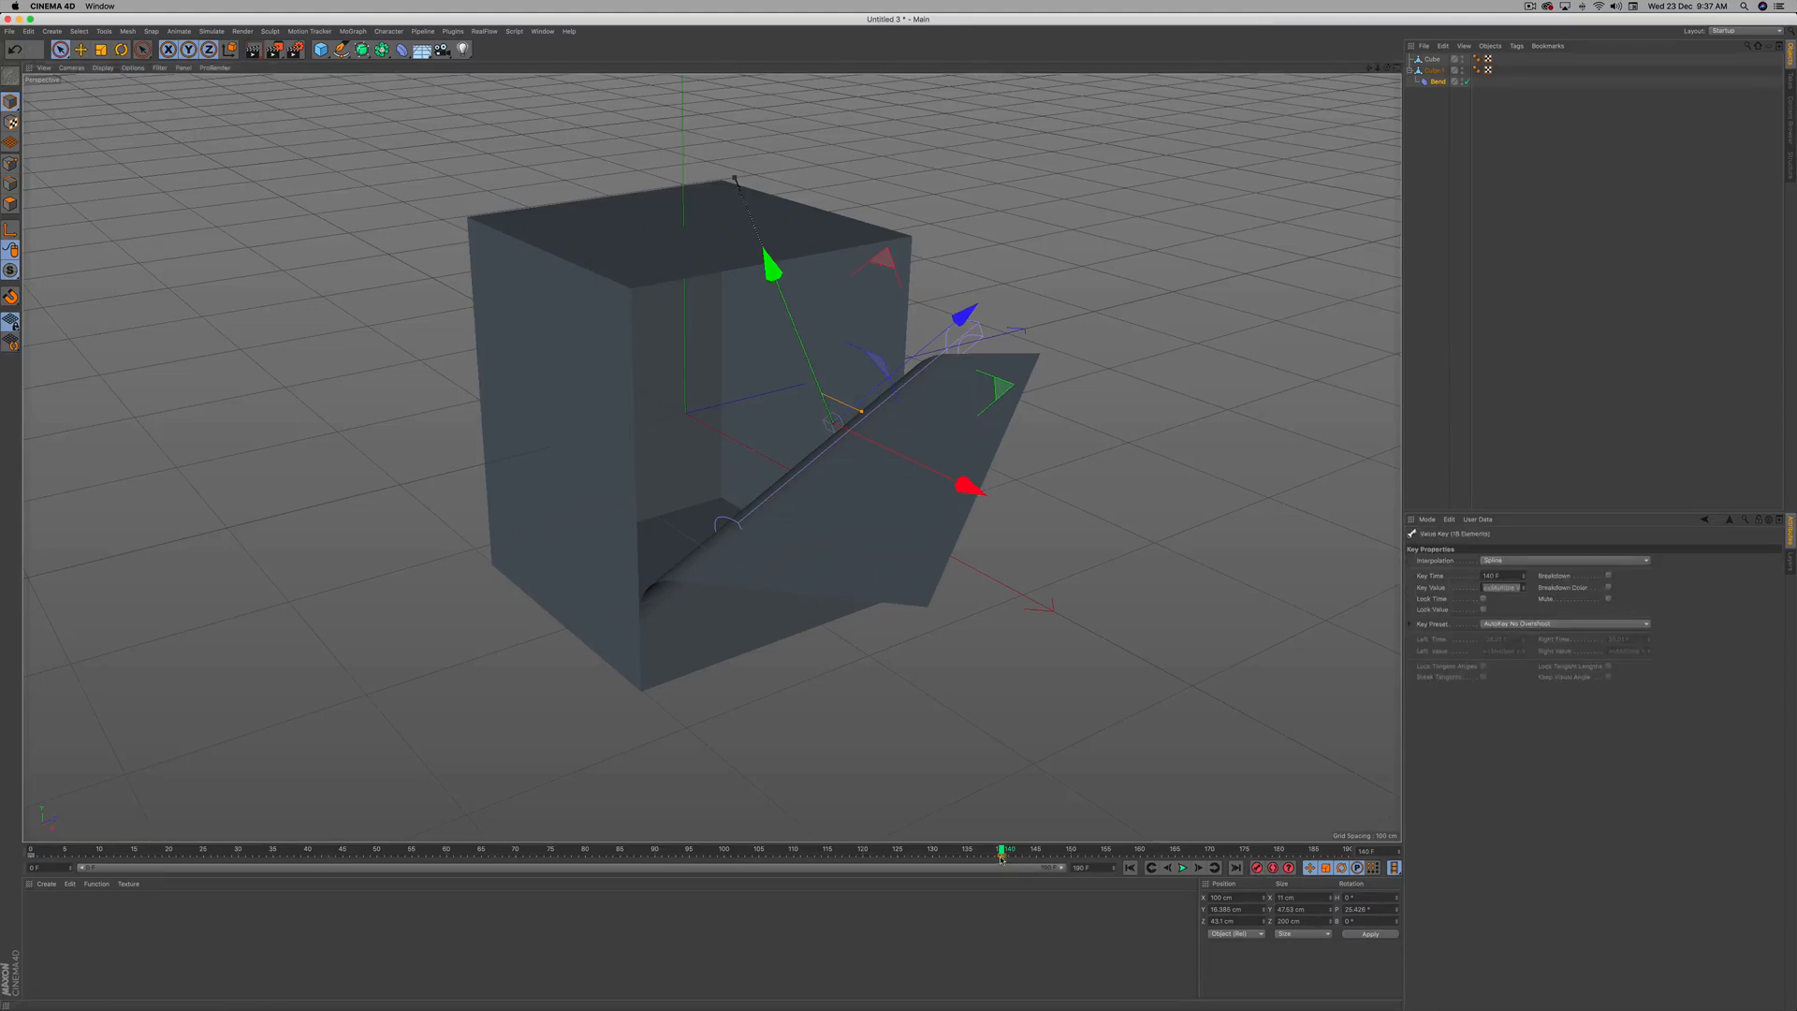
{"action": "left_click", "coordinate": [1520, 561]}
{"action": "left_click", "coordinate": [1516, 573]}
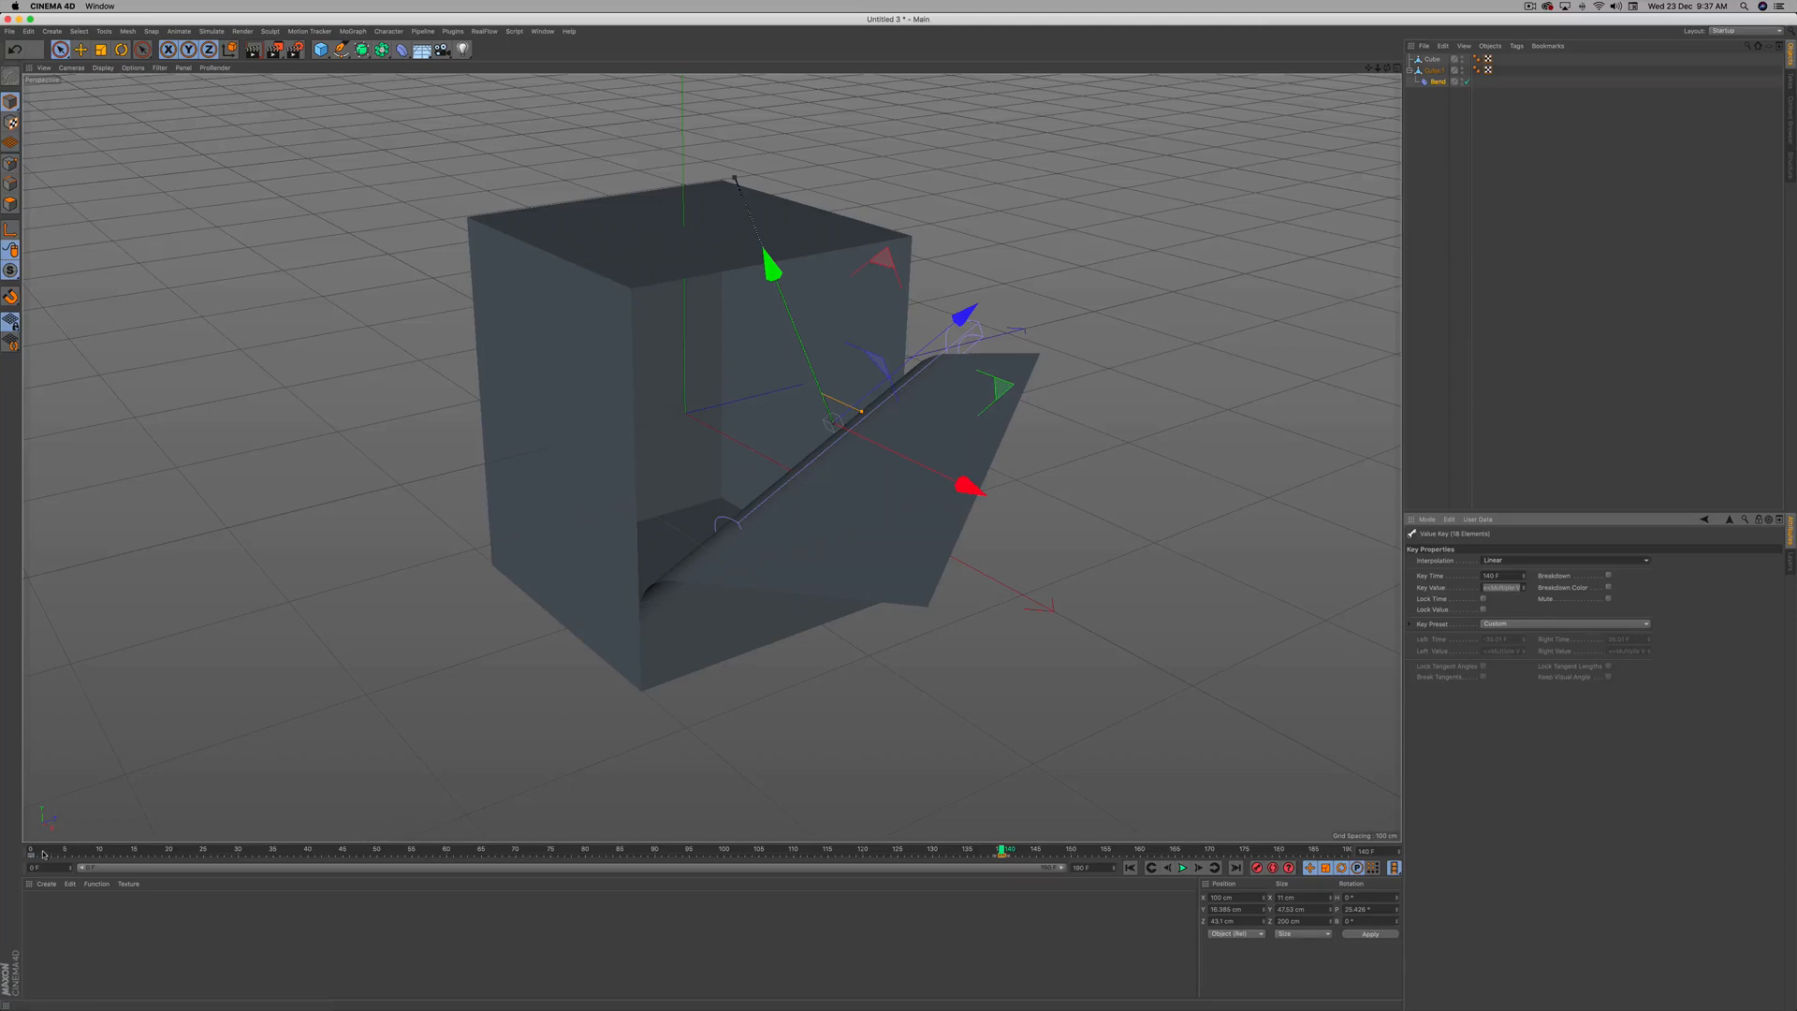
{"action": "key", "text": "super+z"}
{"action": "left_click", "coordinate": [1513, 561]}
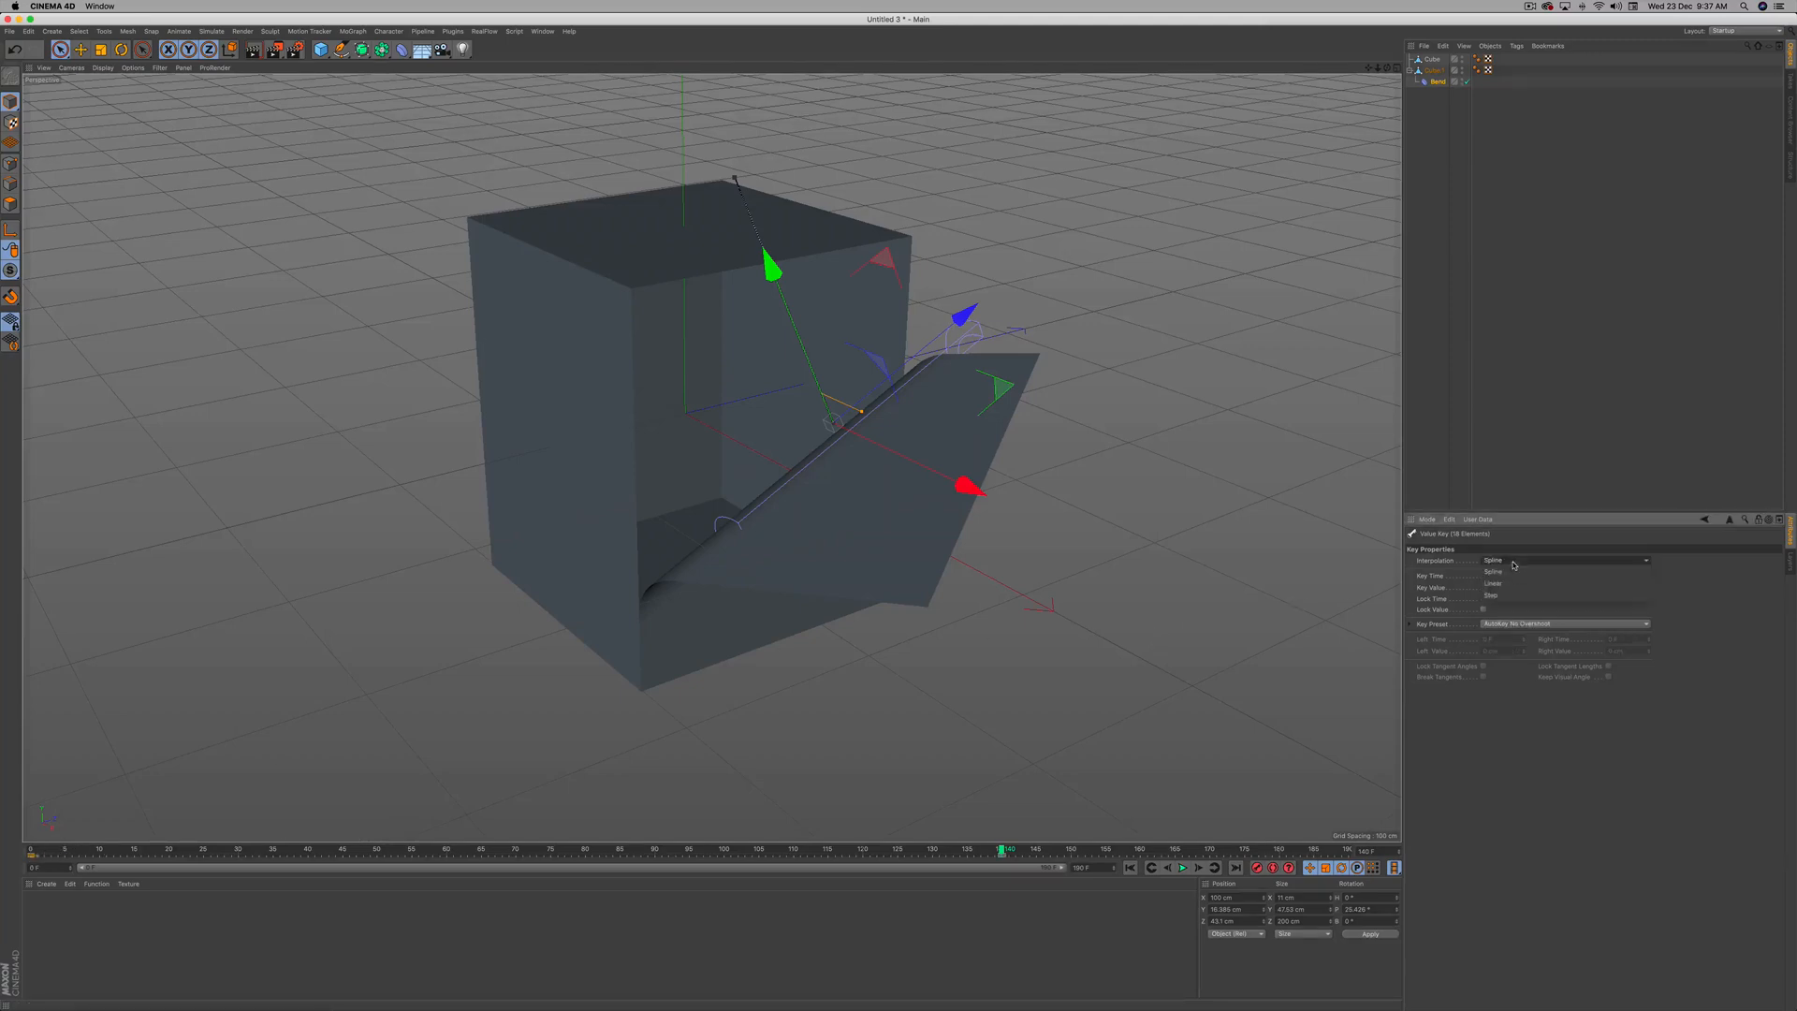
{"action": "left_click", "coordinate": [1511, 583]}
Play the animation from the first frame to check how the flap peels open.
{"action": "left_click", "coordinate": [1130, 868]}
{"action": "left_click", "coordinate": [1183, 869]}
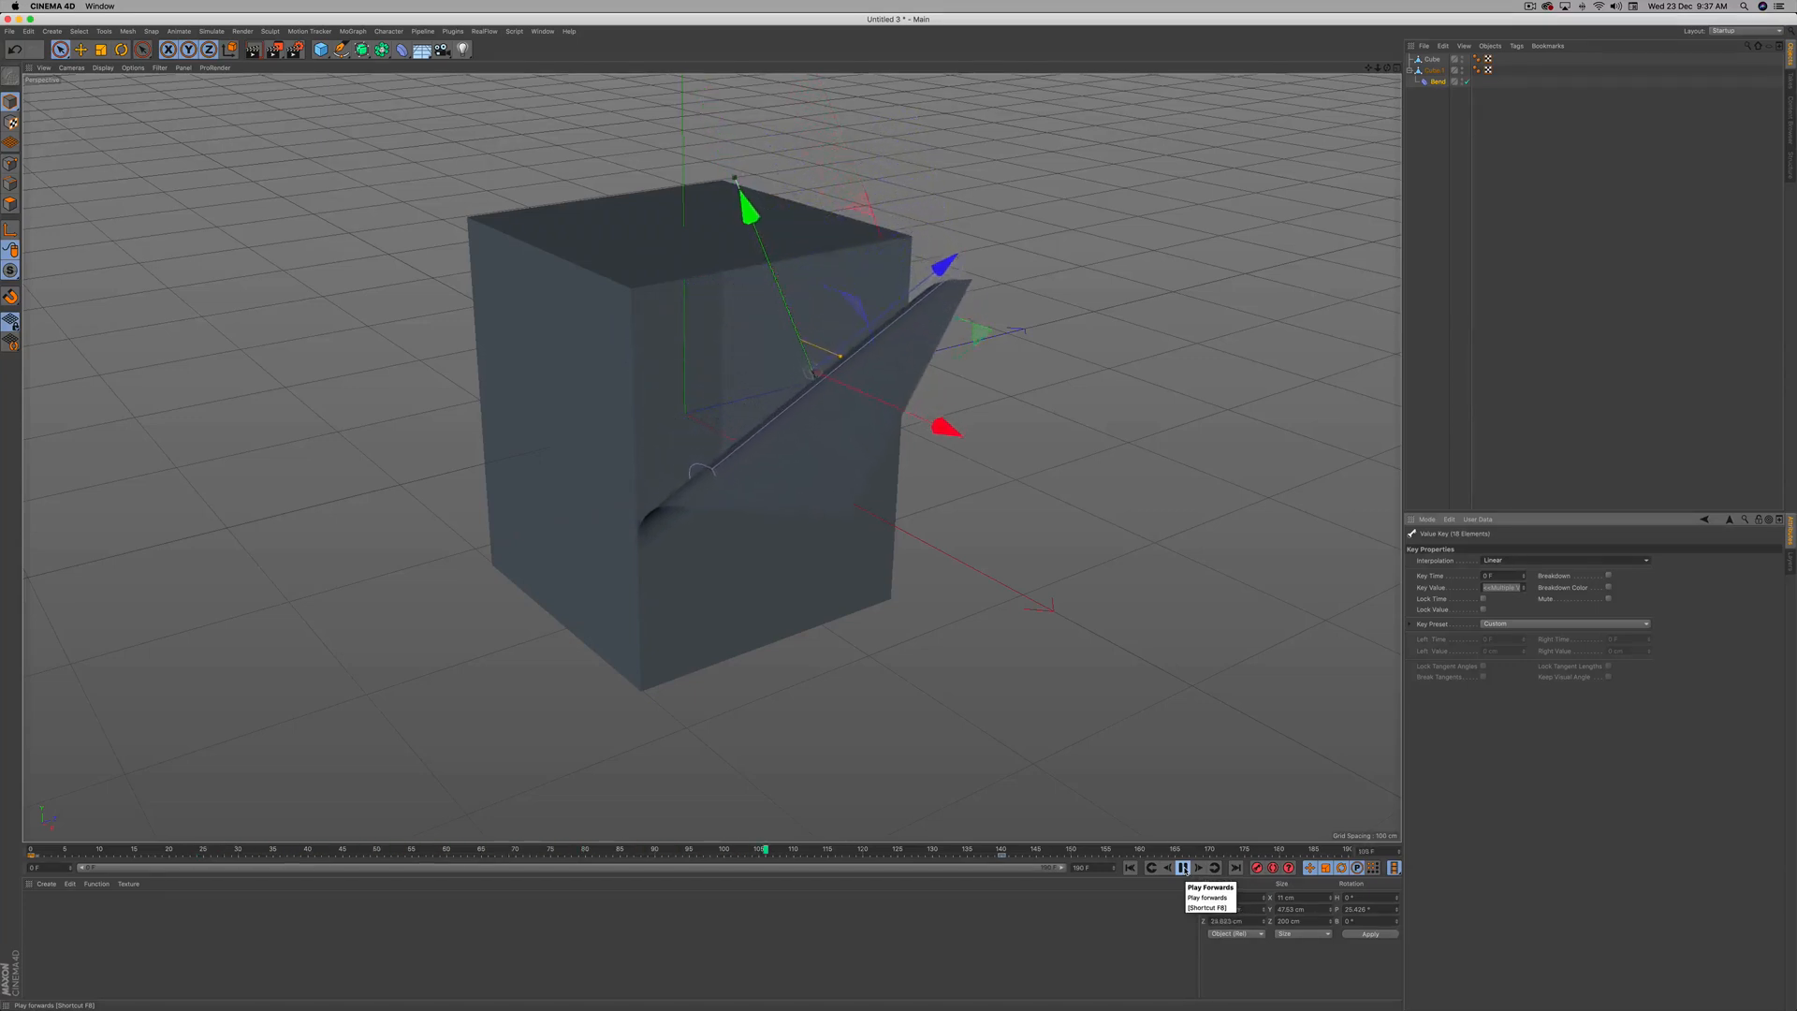
{"action": "left_click", "coordinate": [1184, 868]}
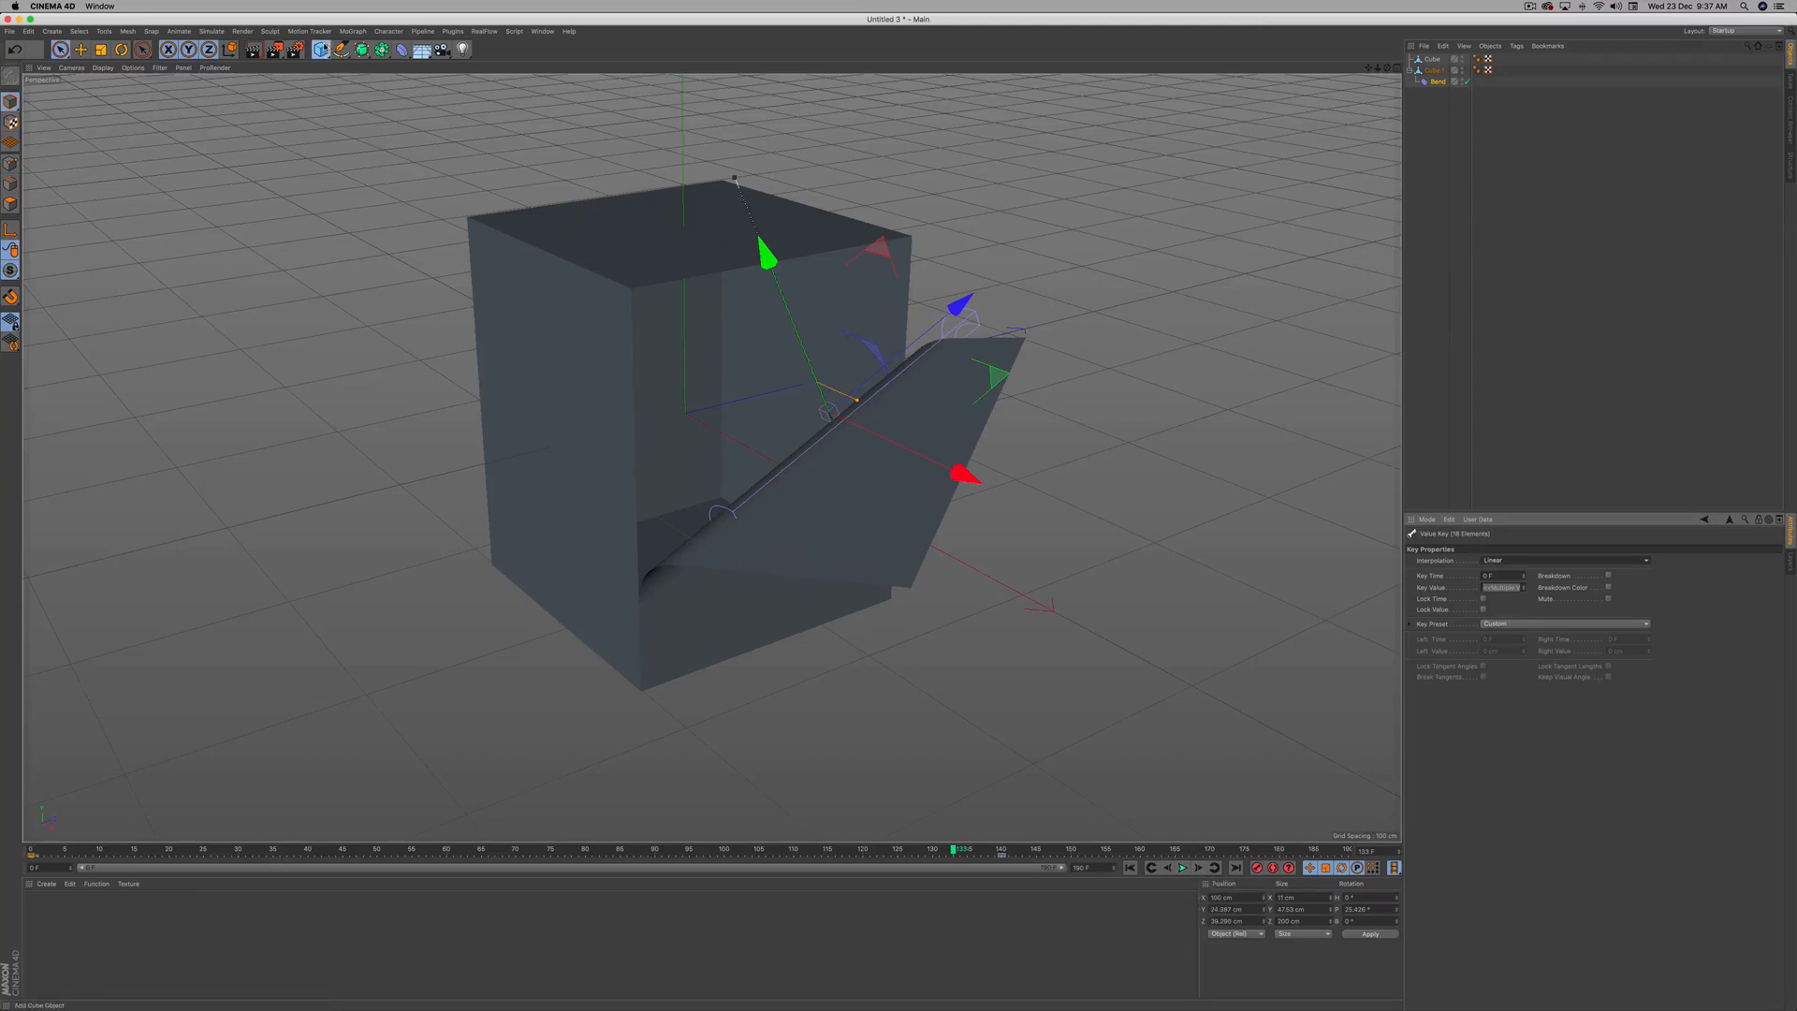
Add a sphere at the box's centre and scale it down to about 27 cm in diameter.
{"action": "left_click", "coordinate": [323, 47]}
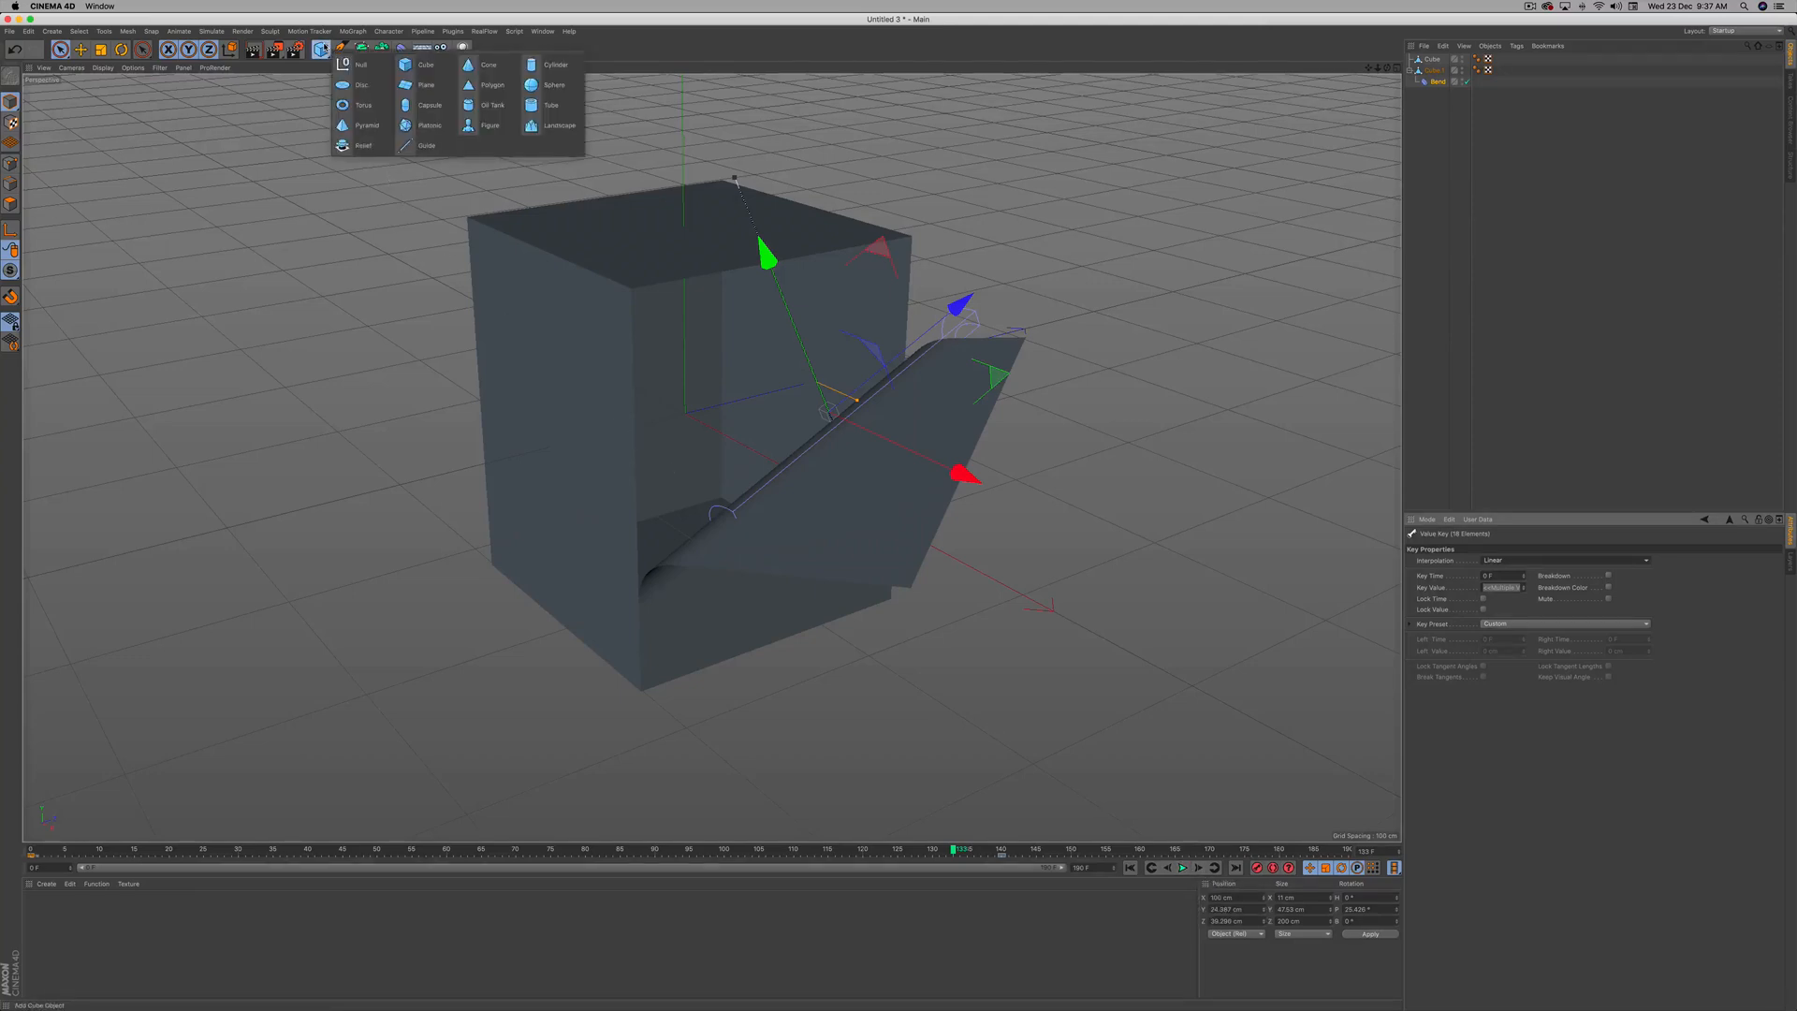
{"action": "left_click", "coordinate": [562, 90]}
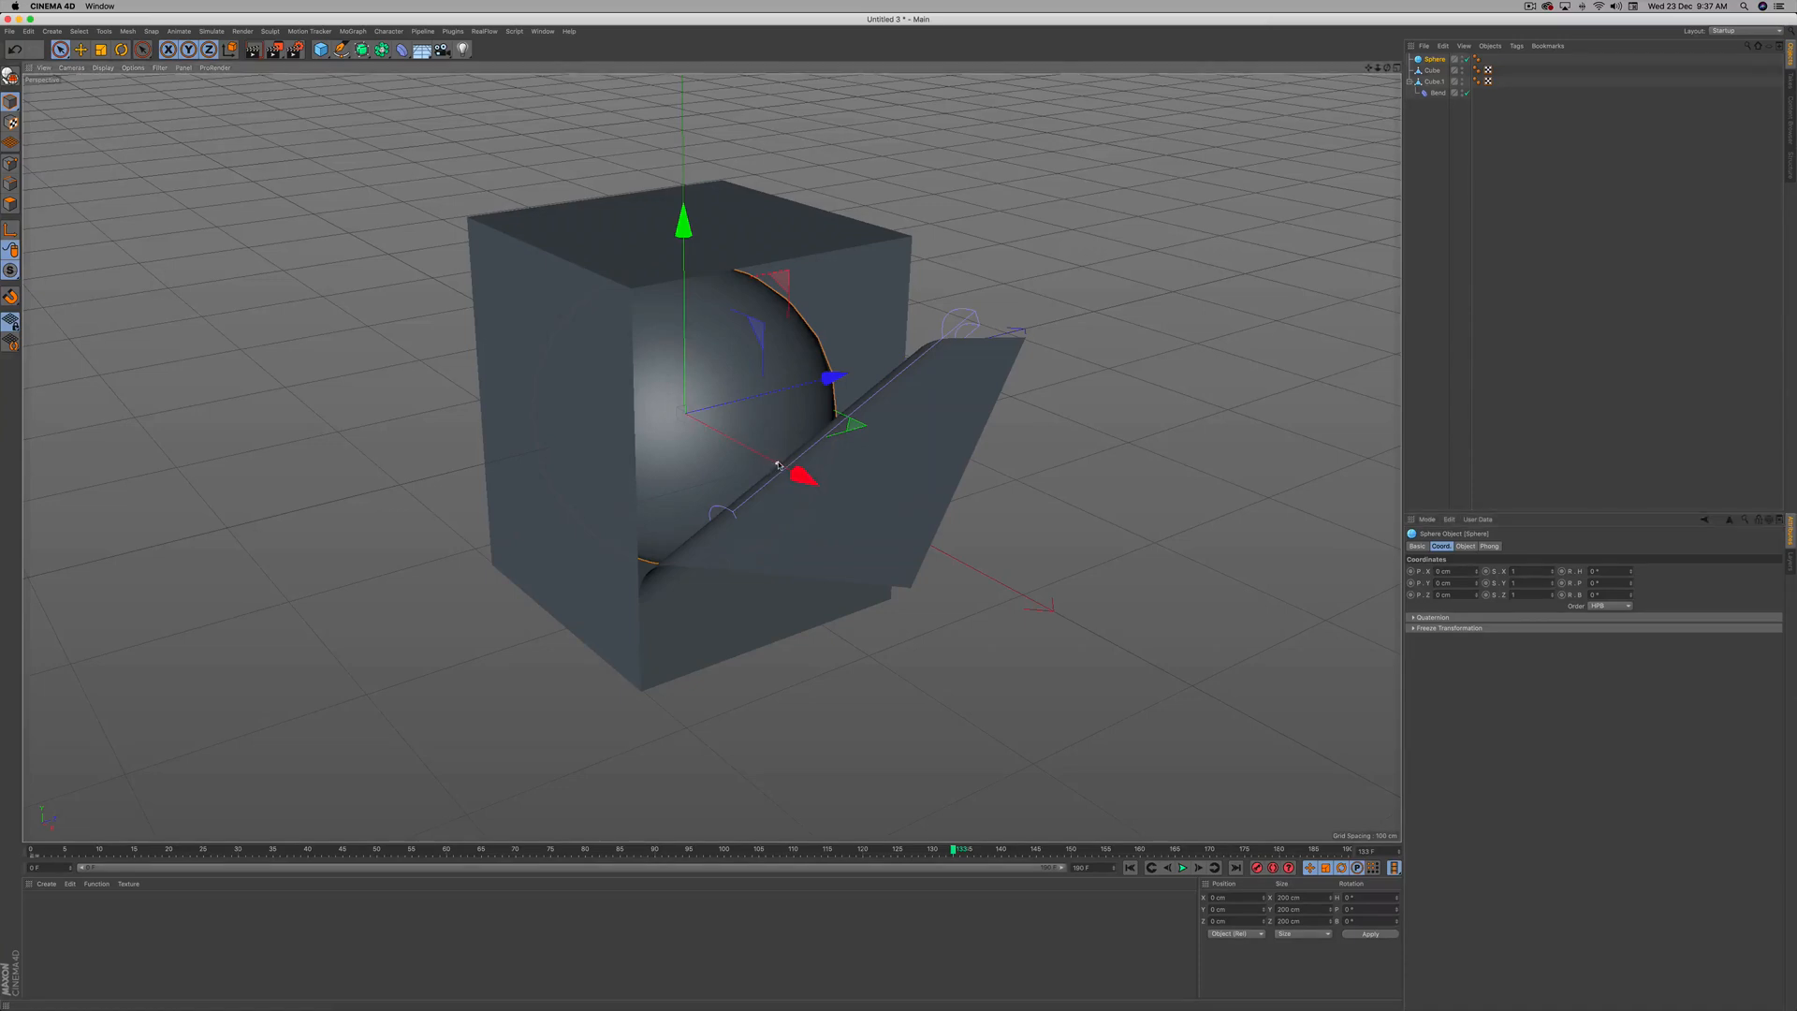
{"action": "left_click_drag", "start_coordinate": [778, 465], "coordinate": [697, 431]}
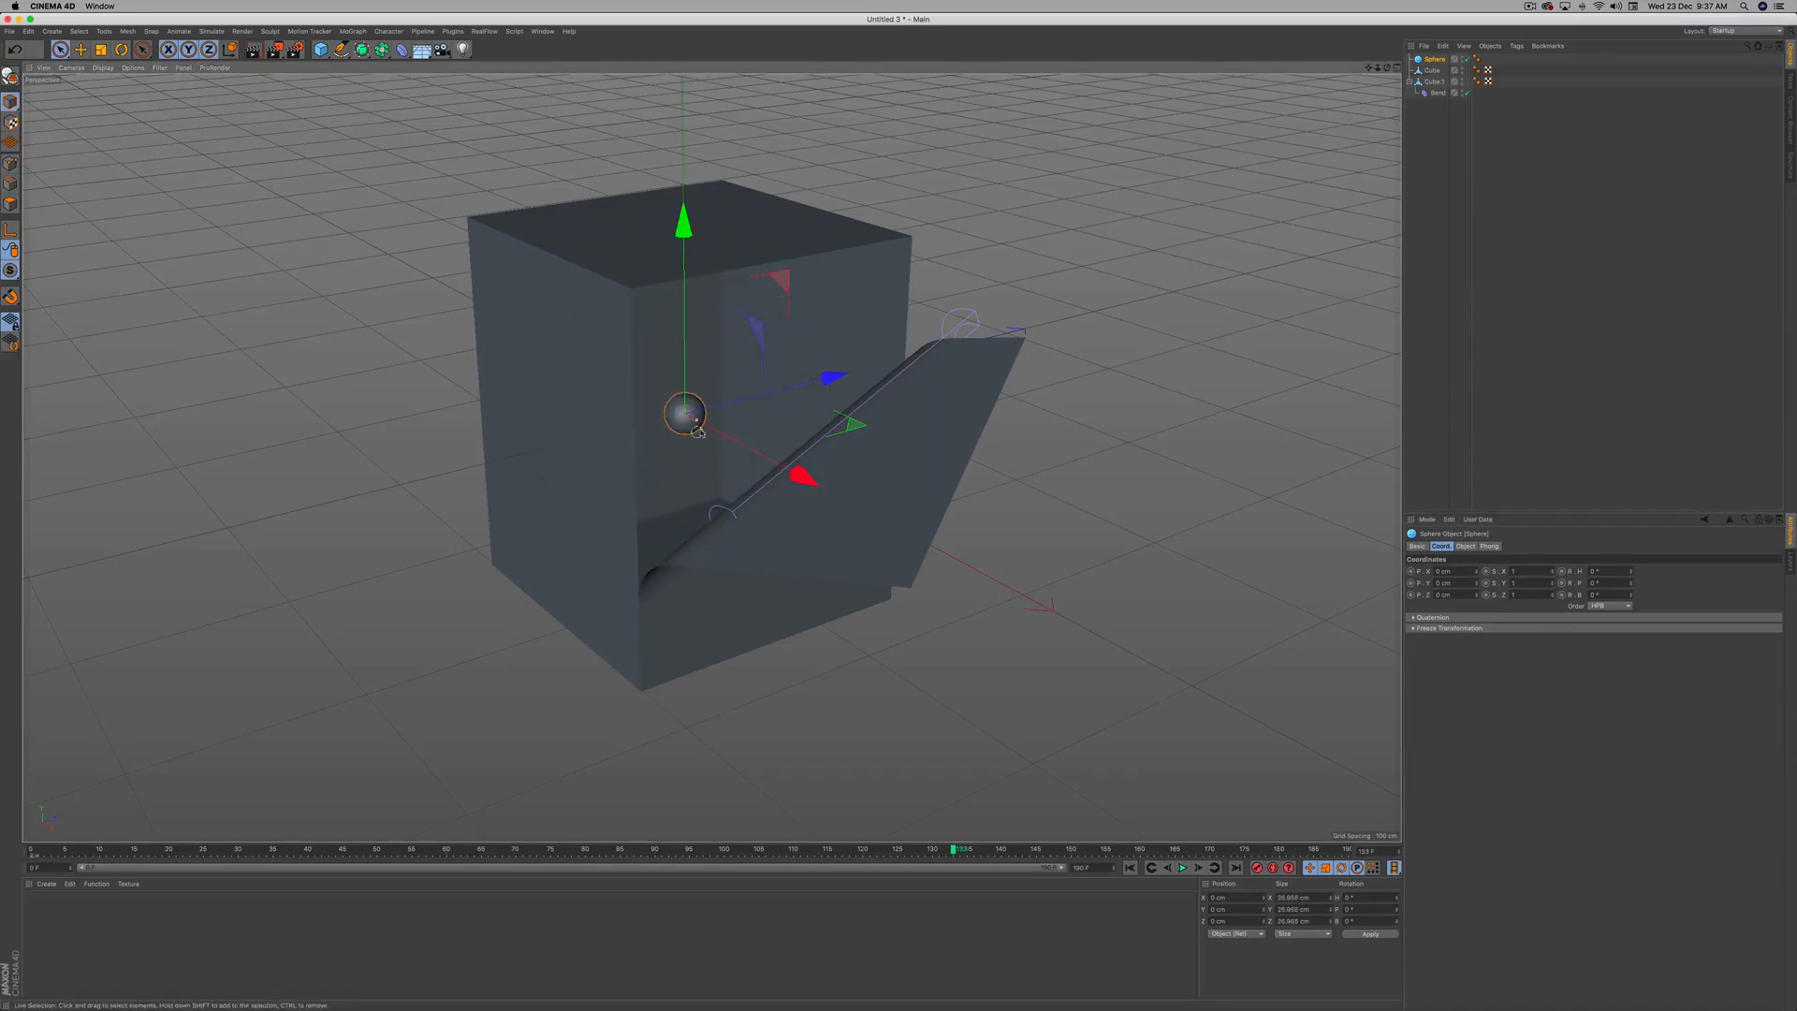
Add a MoGraph Cloner, nest the sphere under it, and set its mode to Grid Array.
{"action": "left_click", "coordinate": [354, 31]}
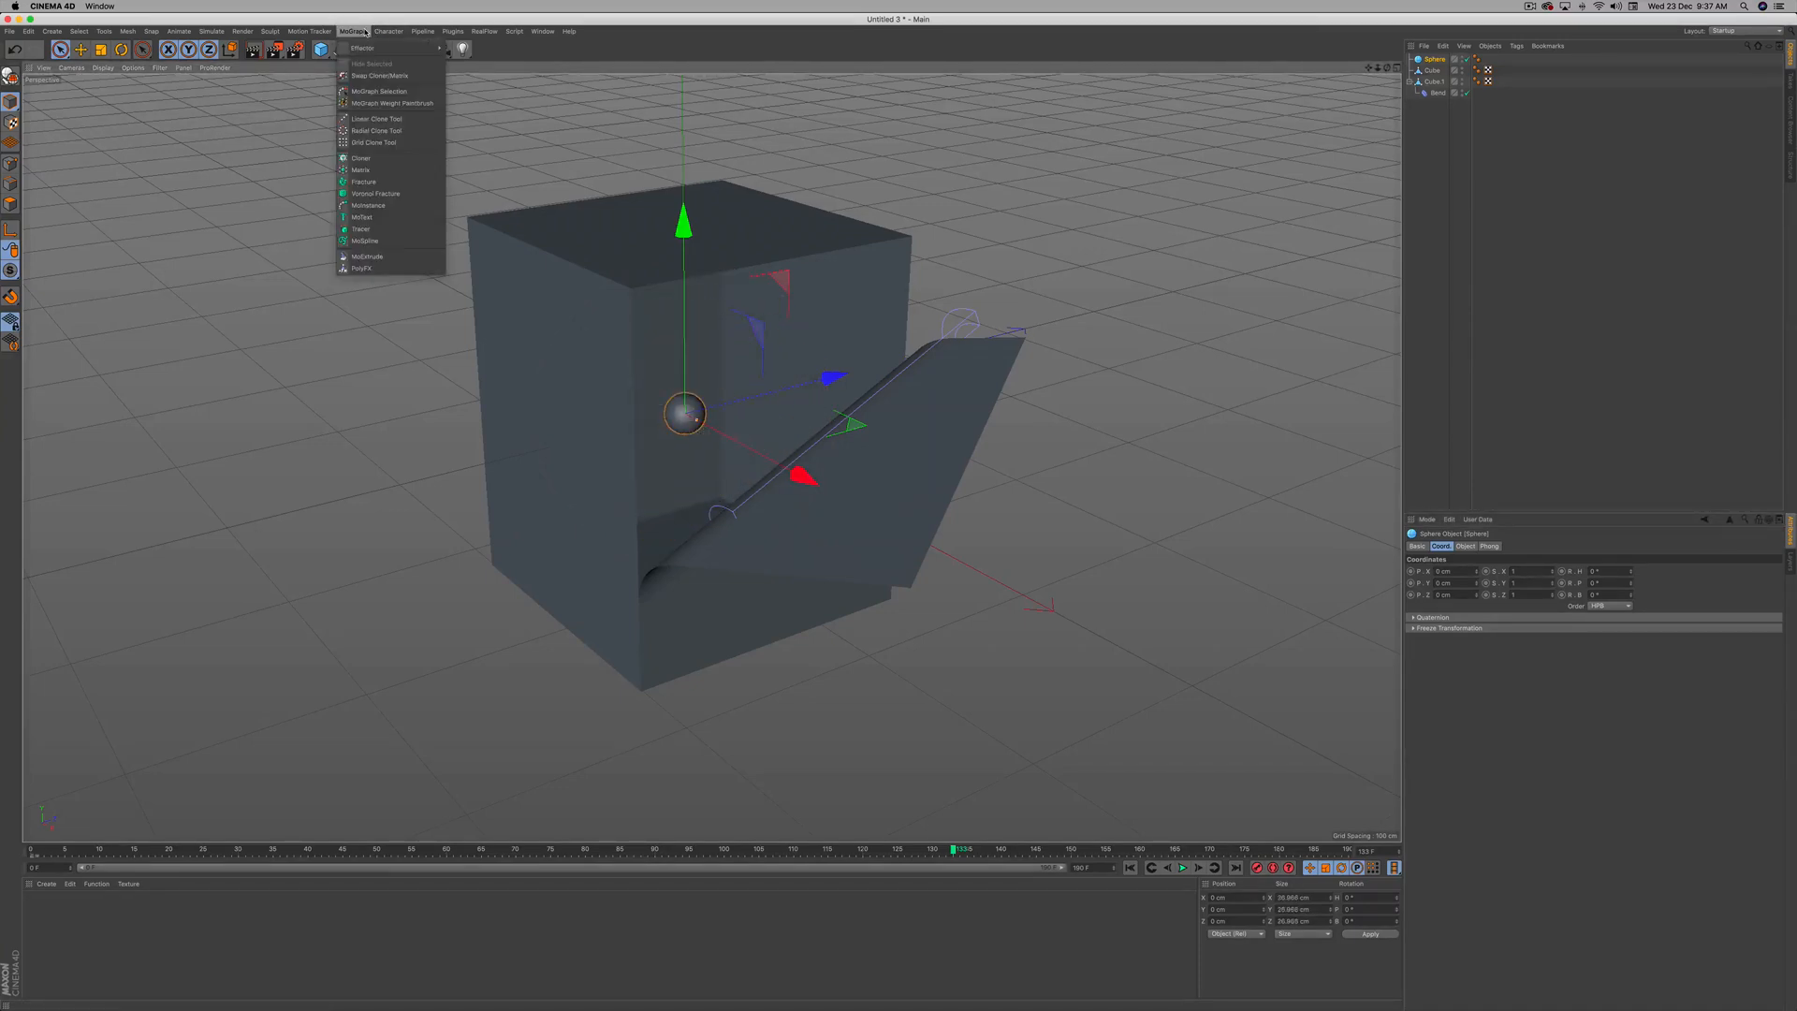
{"action": "left_click", "coordinate": [379, 160]}
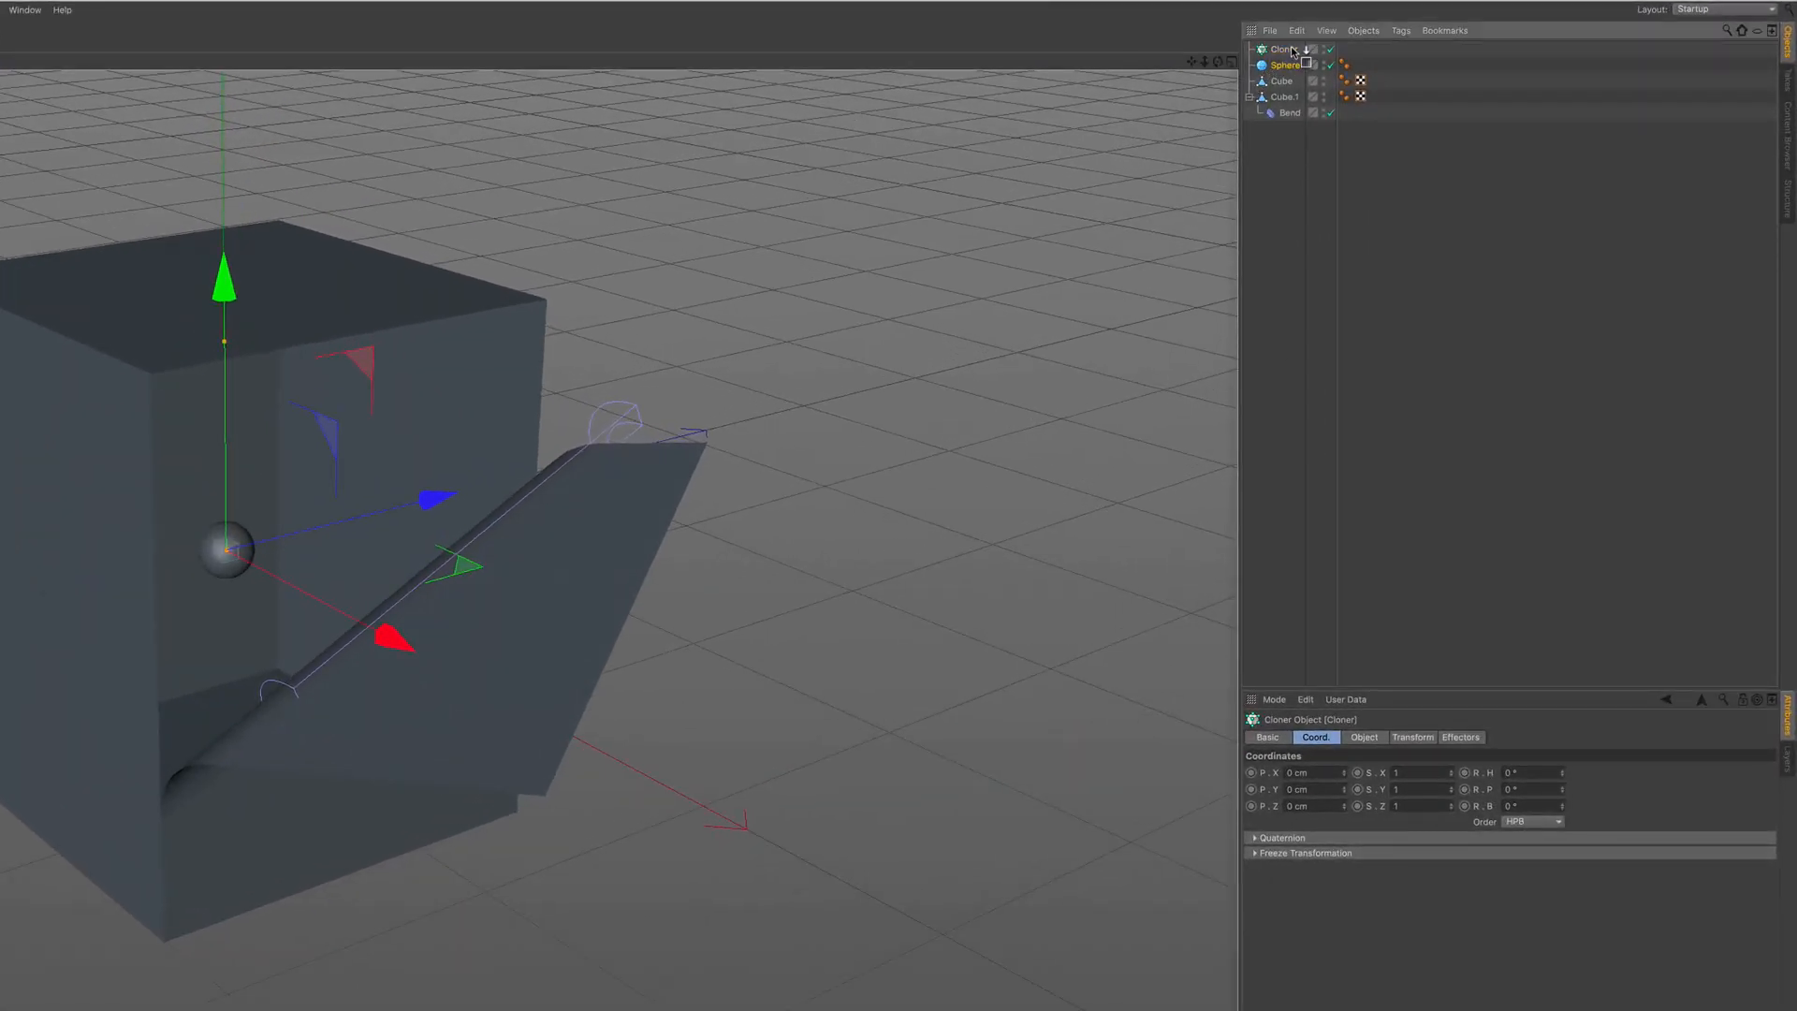
{"action": "left_click_drag", "start_coordinate": [1292, 51], "coordinate": [1292, 52]}
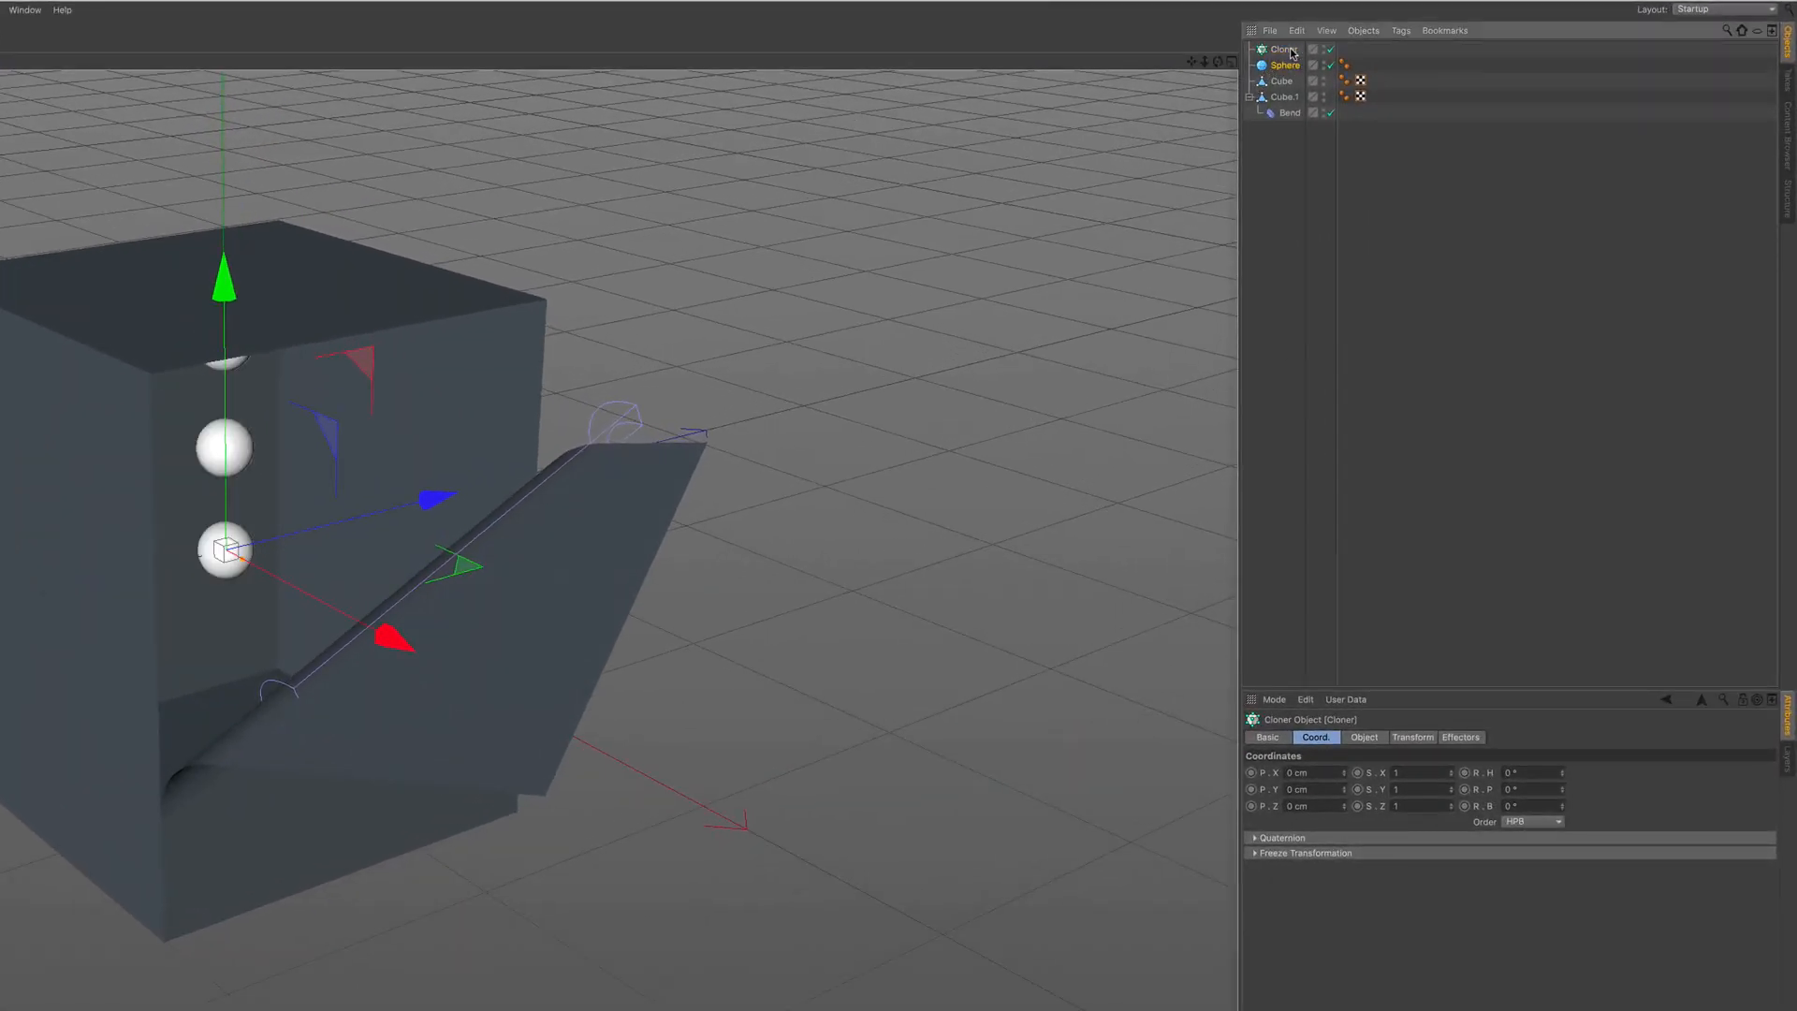
{"action": "left_click", "coordinate": [1438, 639]}
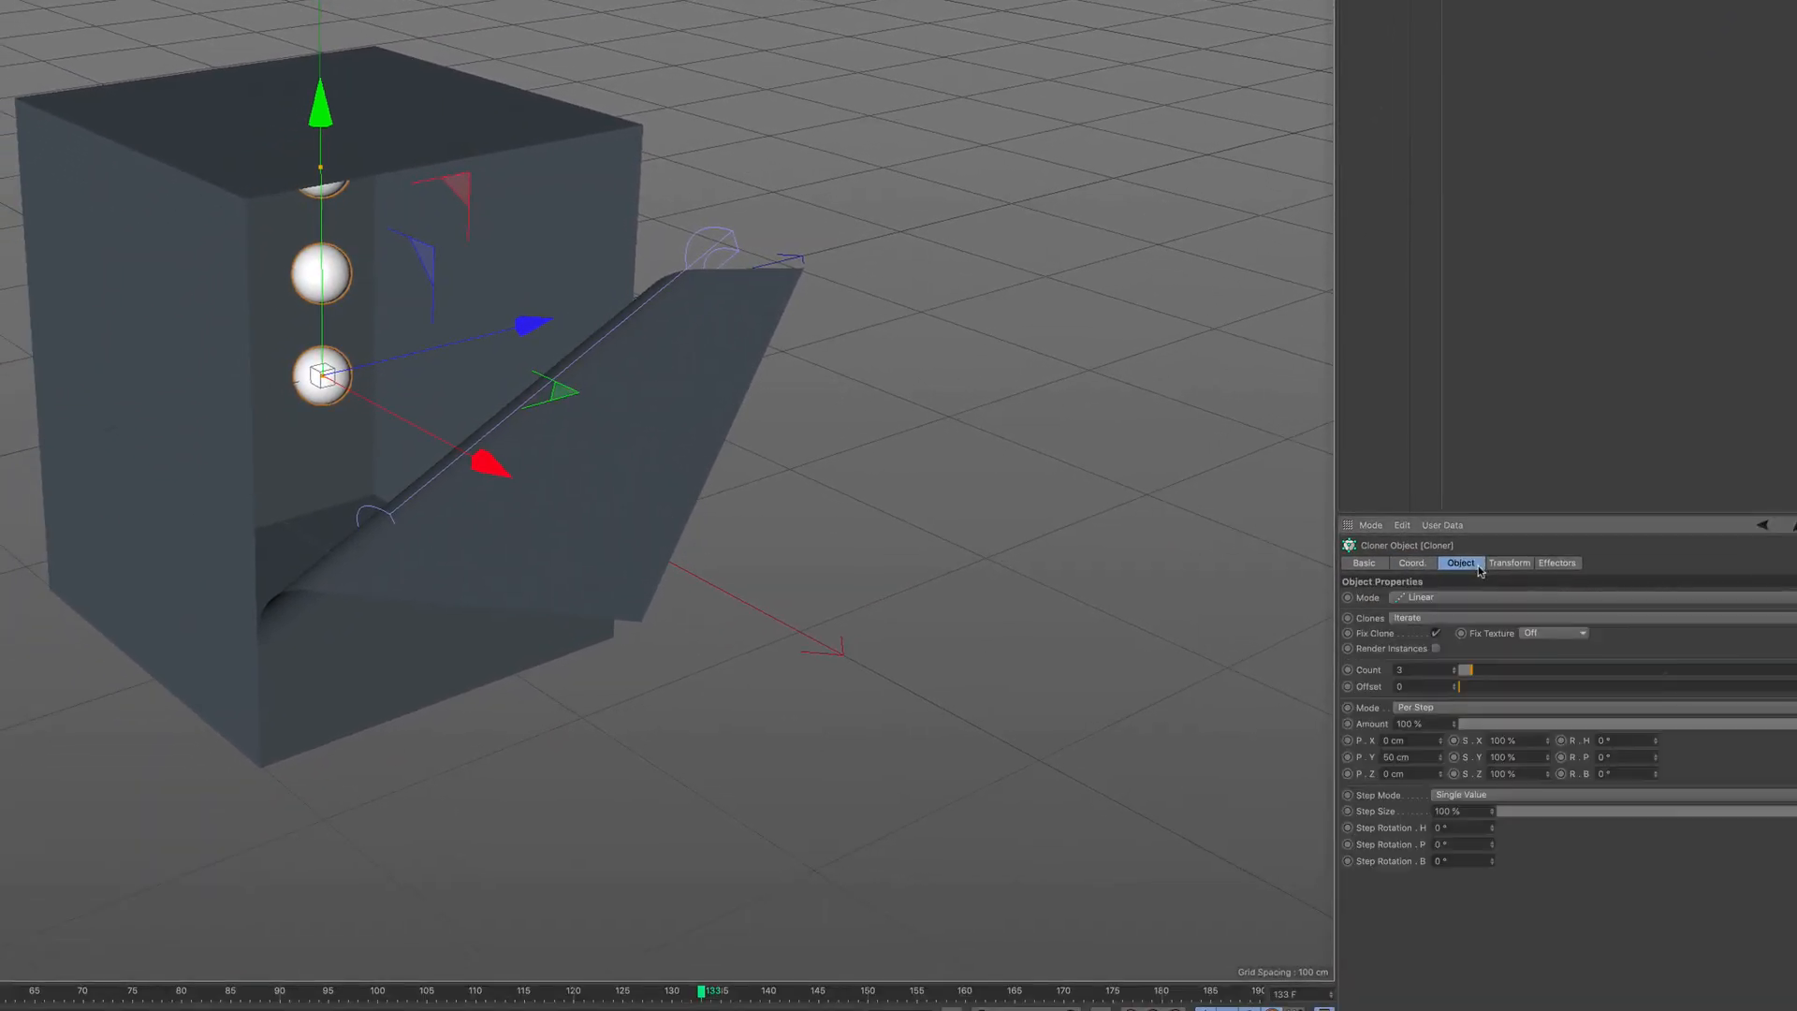
{"action": "left_click", "coordinate": [1460, 595]}
{"action": "left_click", "coordinate": [1453, 660]}
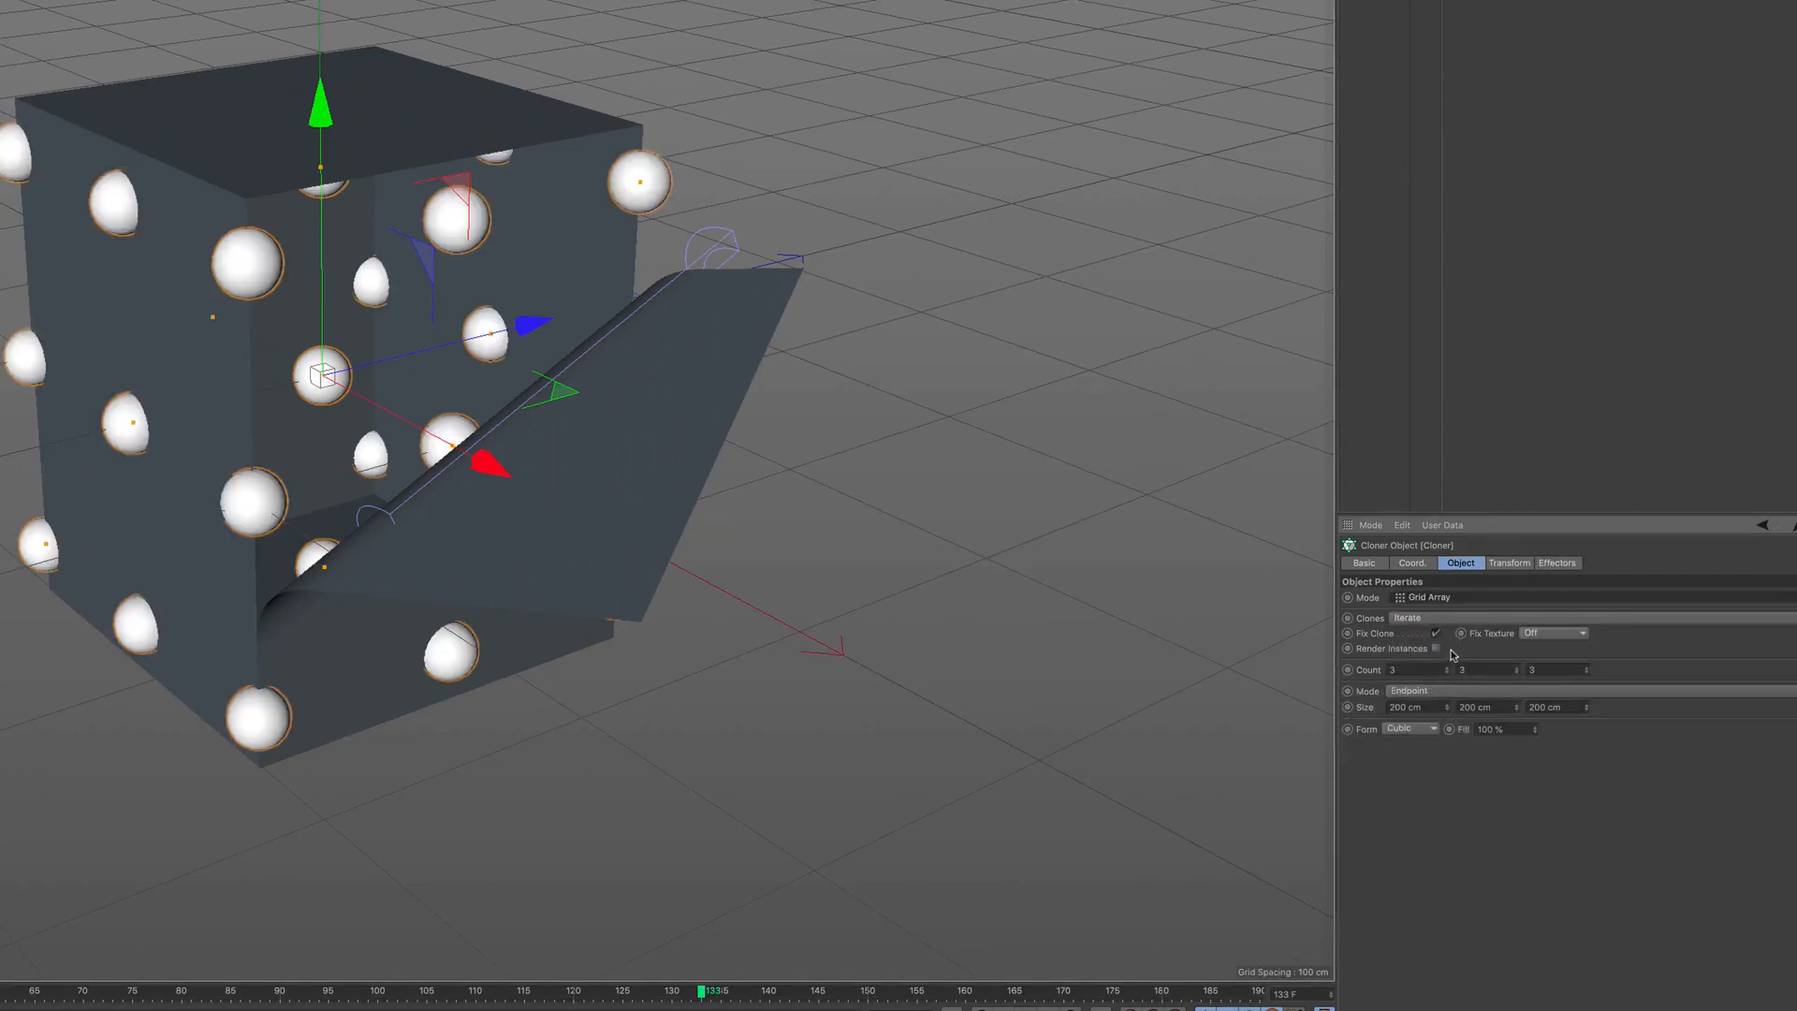
Set the Cloner's count to 6 × 6 × 6 and reduce its size to 142 × 150 × 157 cm so the spheres fit inside the box.
{"action": "left_click", "coordinate": [1426, 666]}
{"action": "type", "text": "6"}
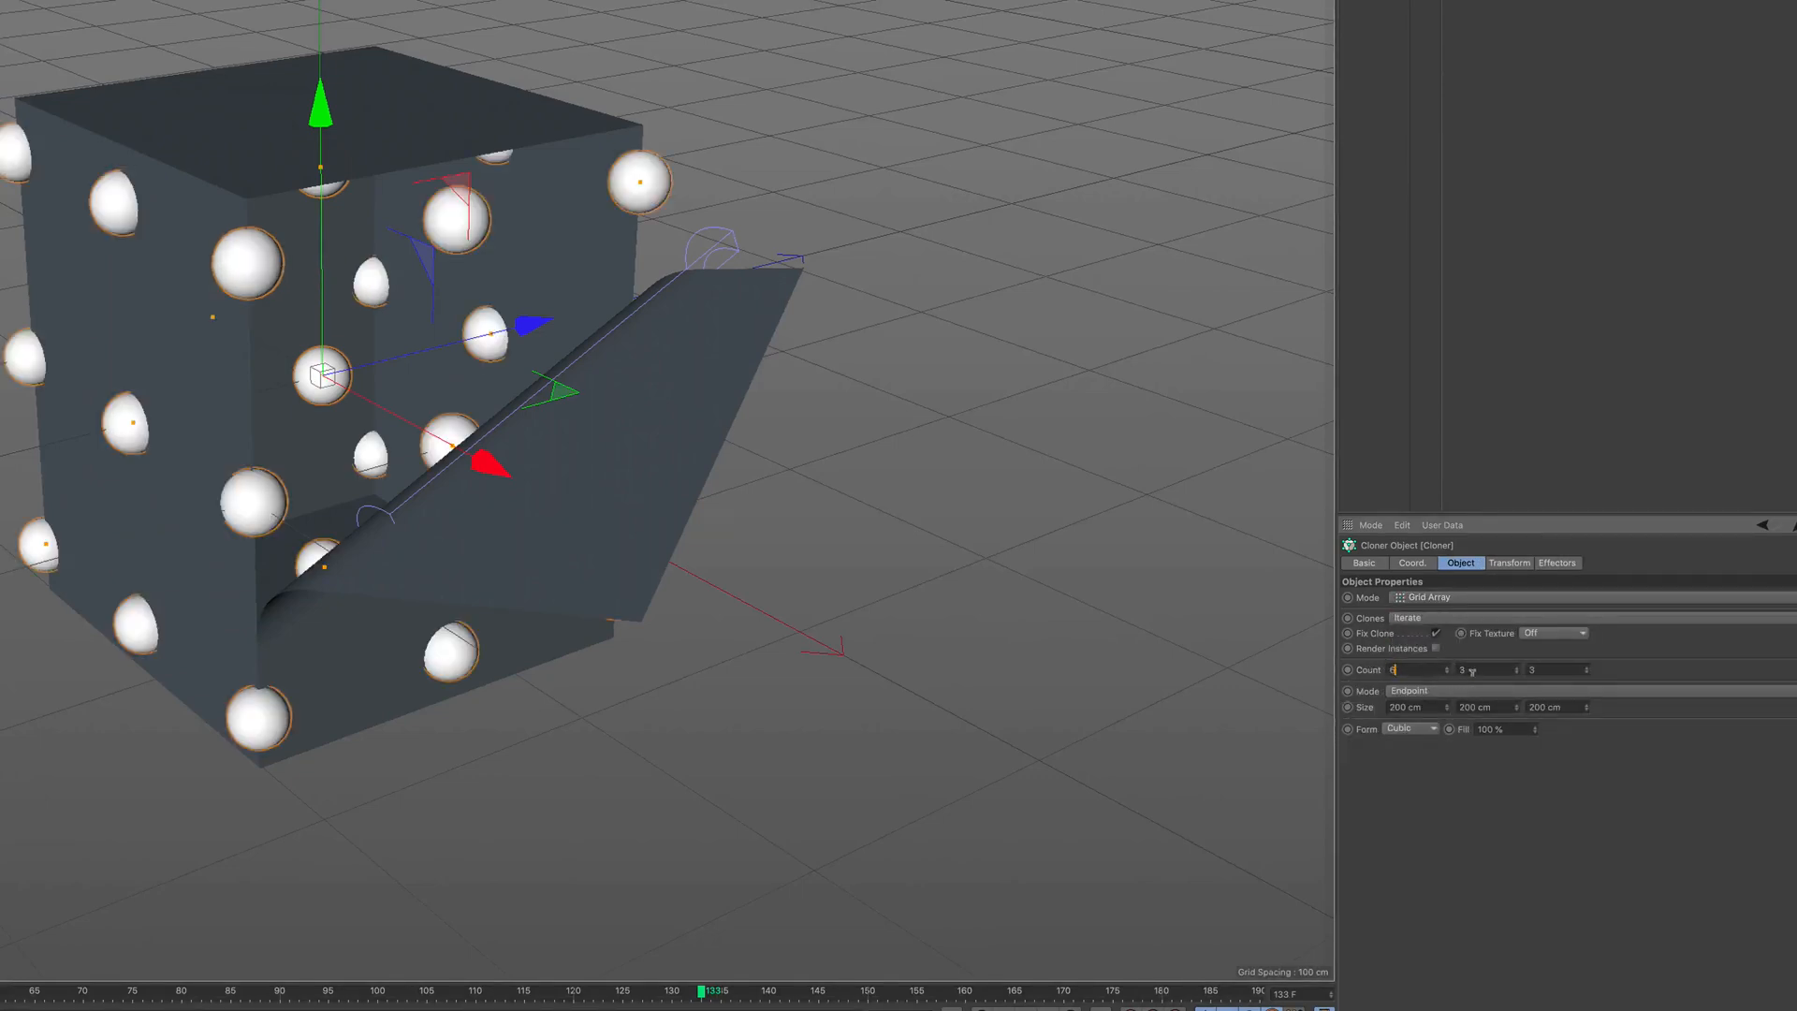
{"action": "key", "text": "Tab"}
{"action": "type", "text": "6"}
{"action": "key", "text": "Tab"}
{"action": "type", "text": "6"}
{"action": "key", "text": "Return"}
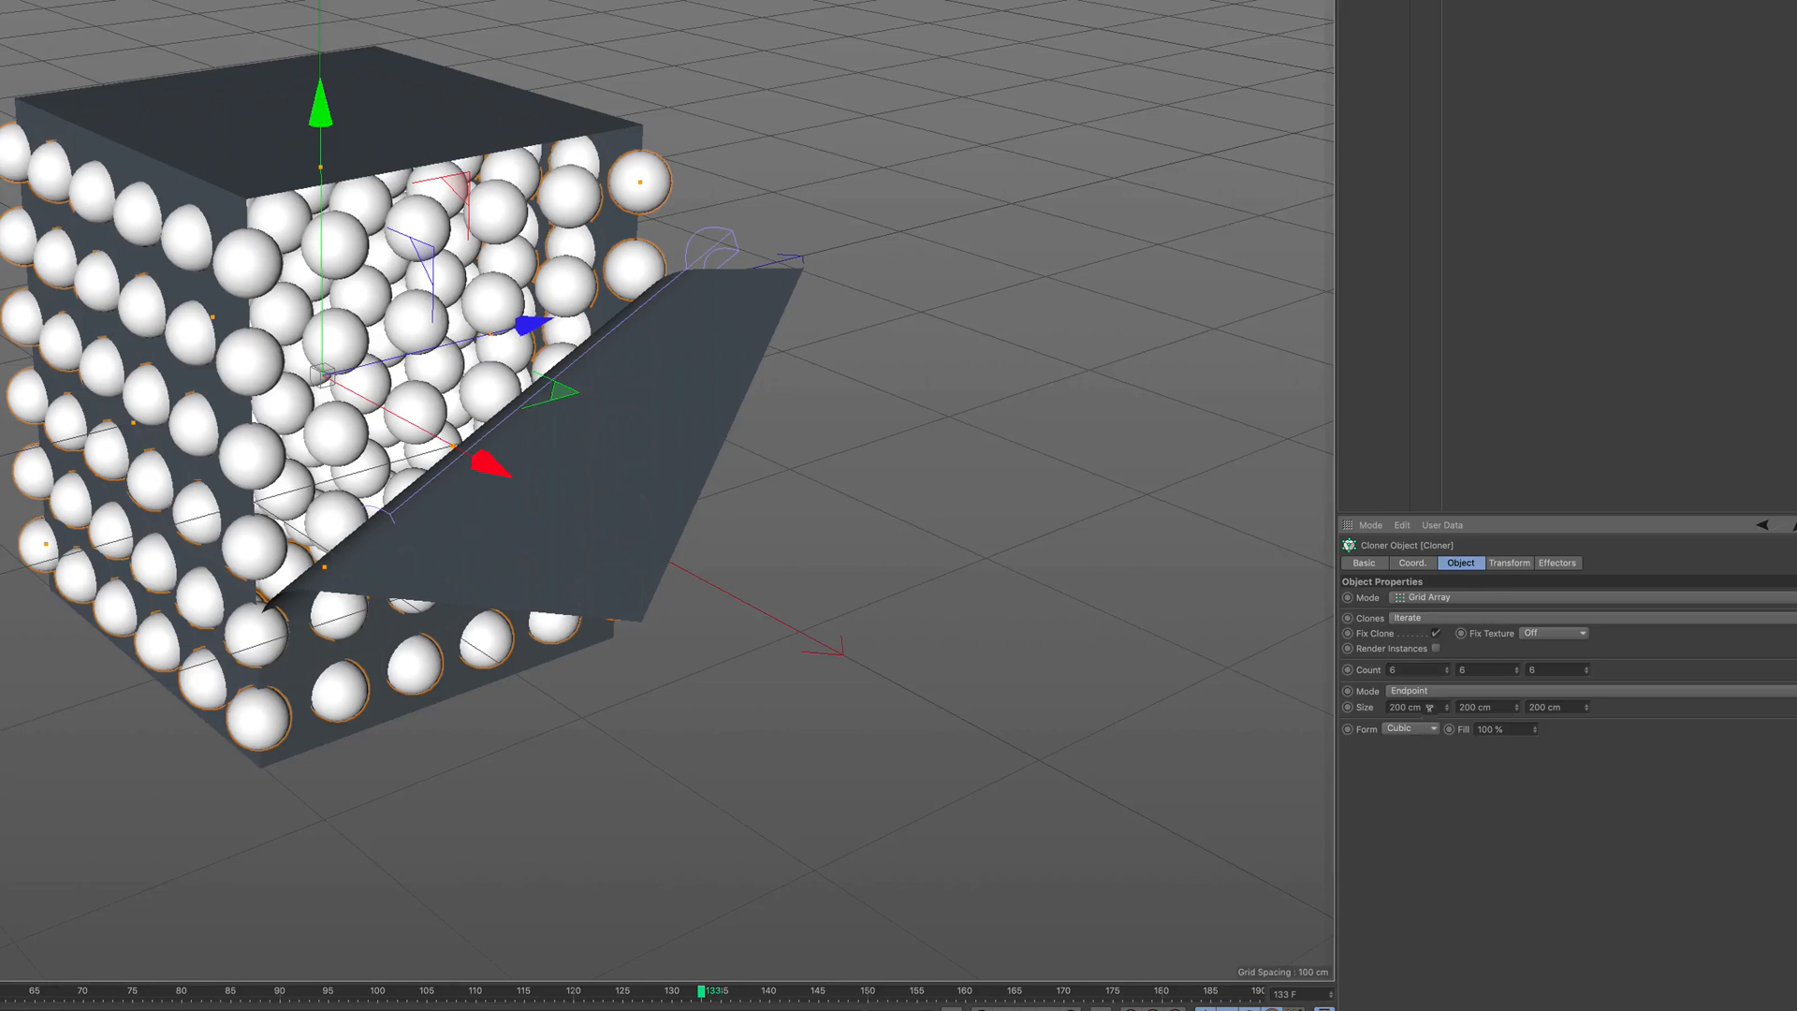
{"action": "left_click_drag", "start_coordinate": [1445, 710], "coordinate": [1588, 718]}
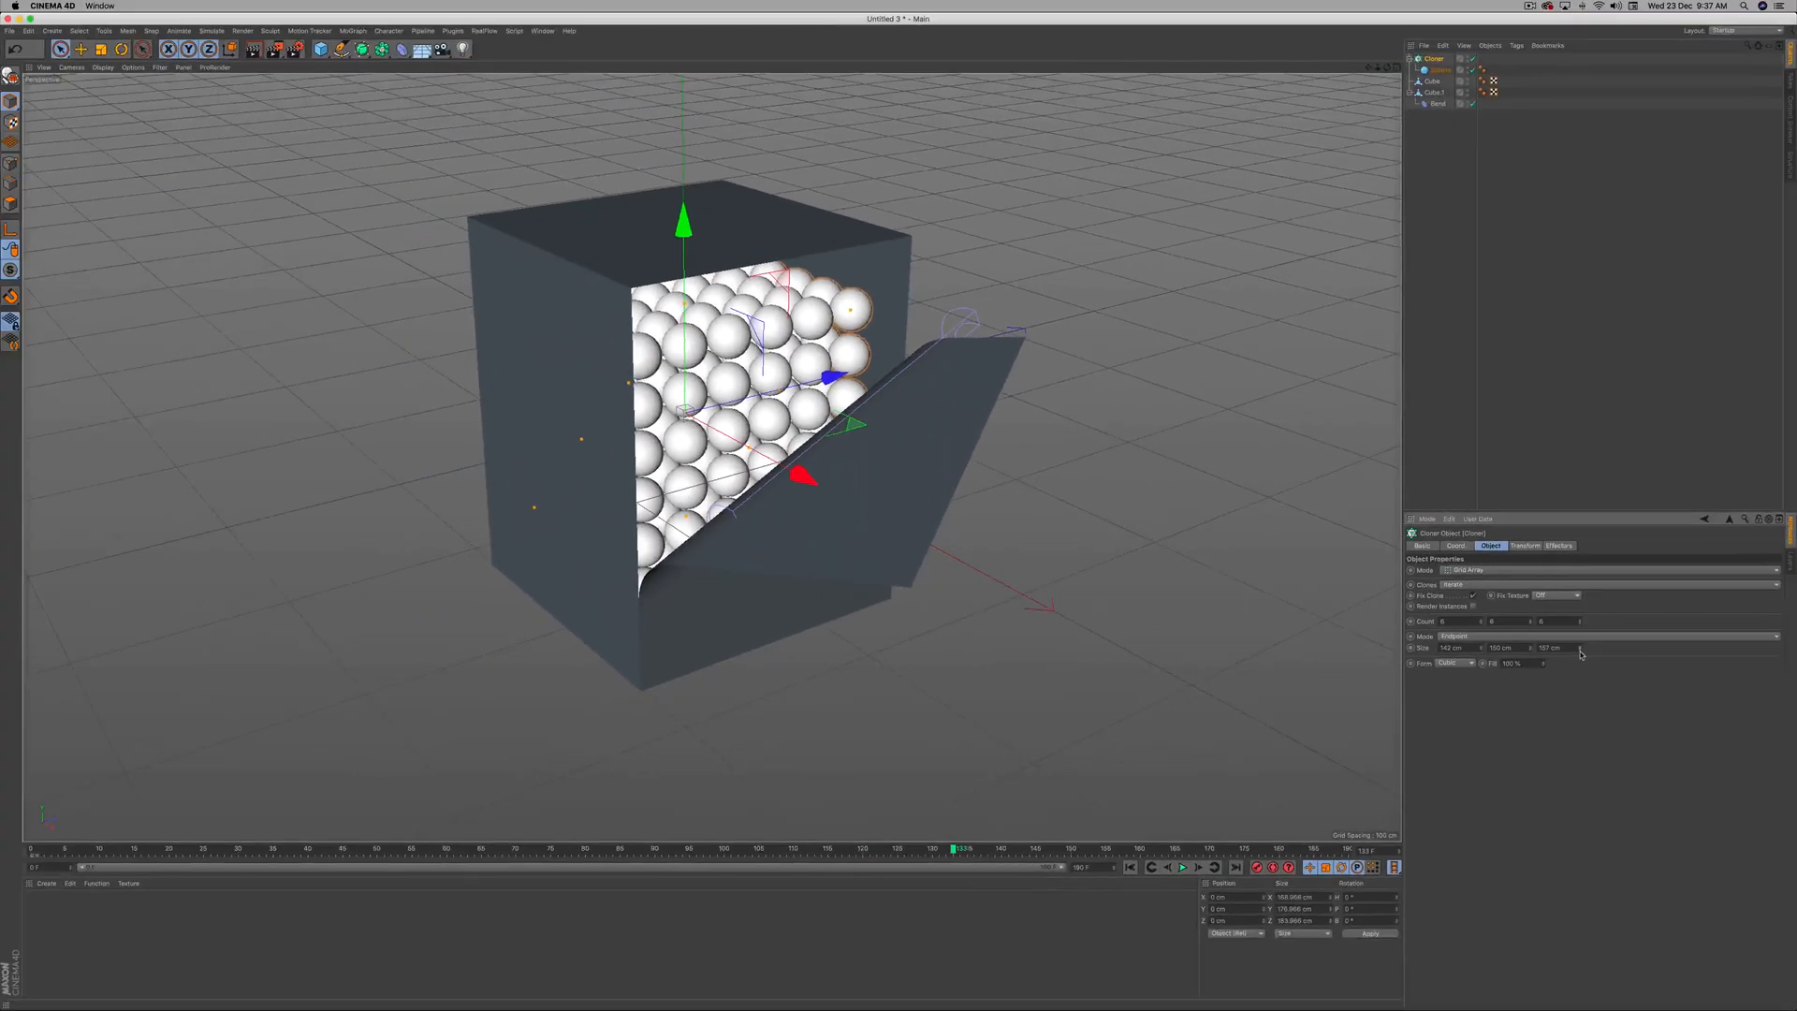
Apply a Rigid Body simulation tag to the Cloner.
{"action": "left_click", "coordinate": [1516, 45]}
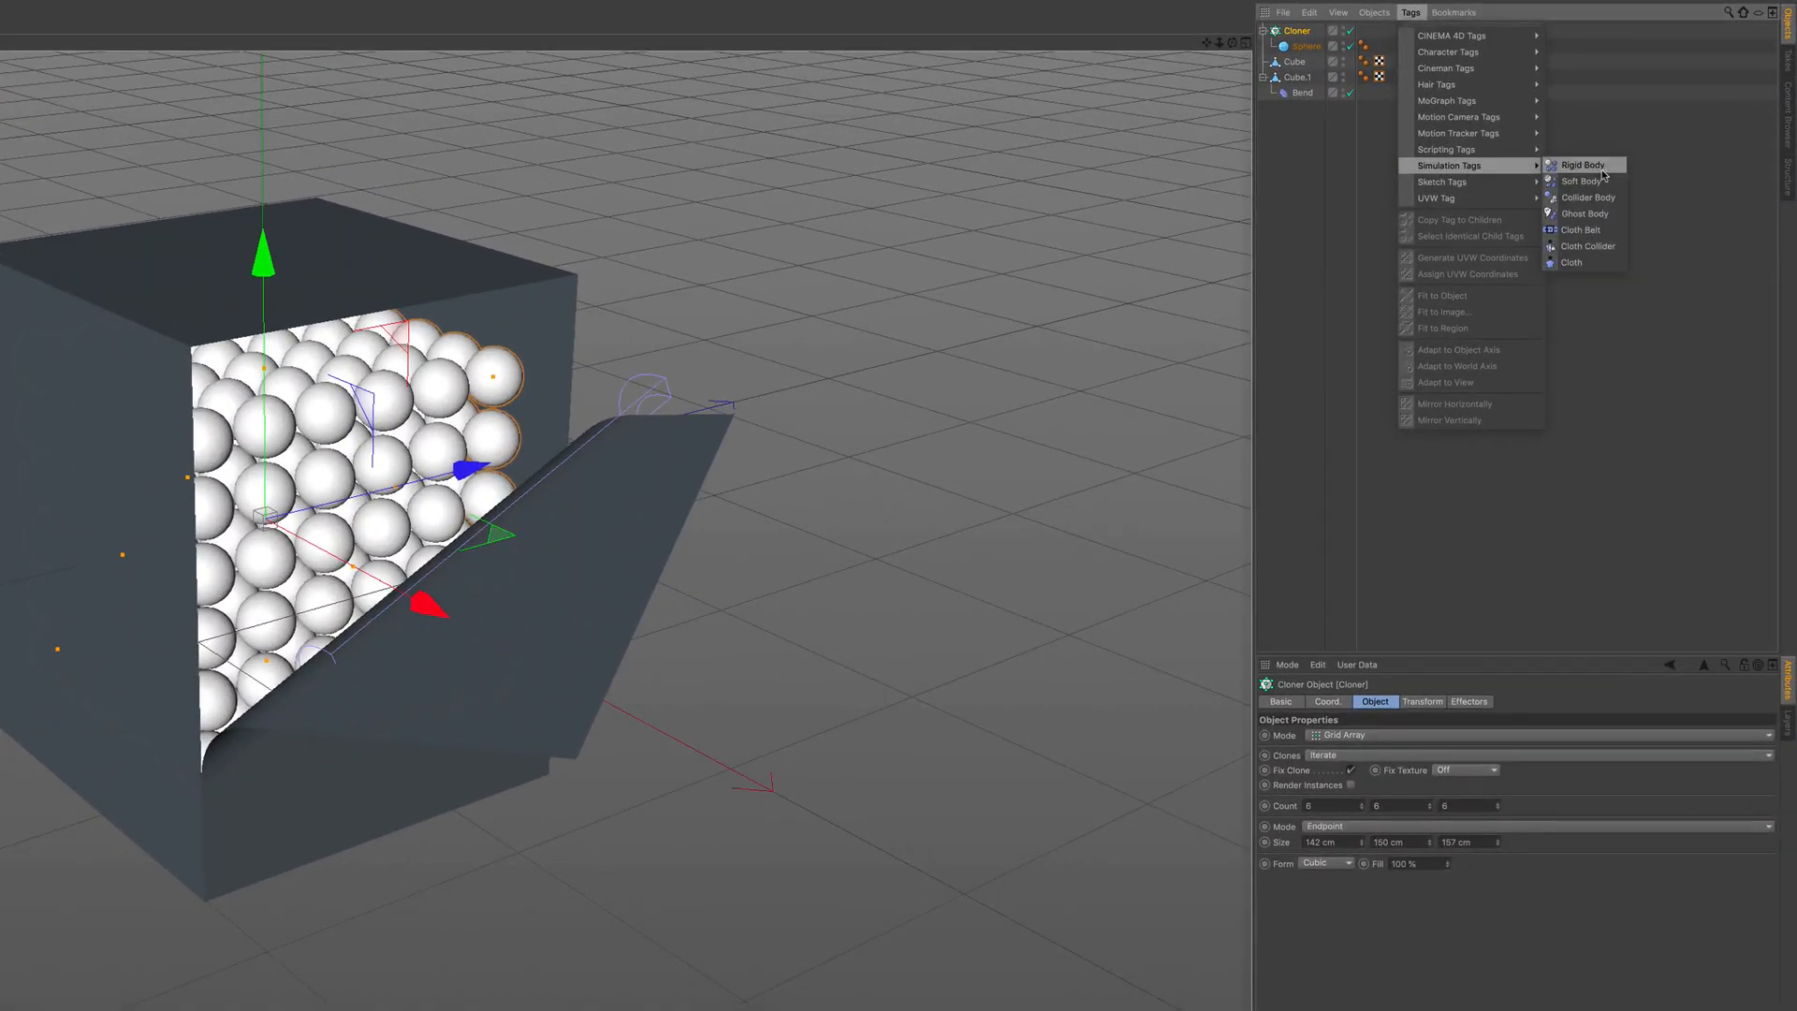
{"action": "left_click", "coordinate": [1600, 168]}
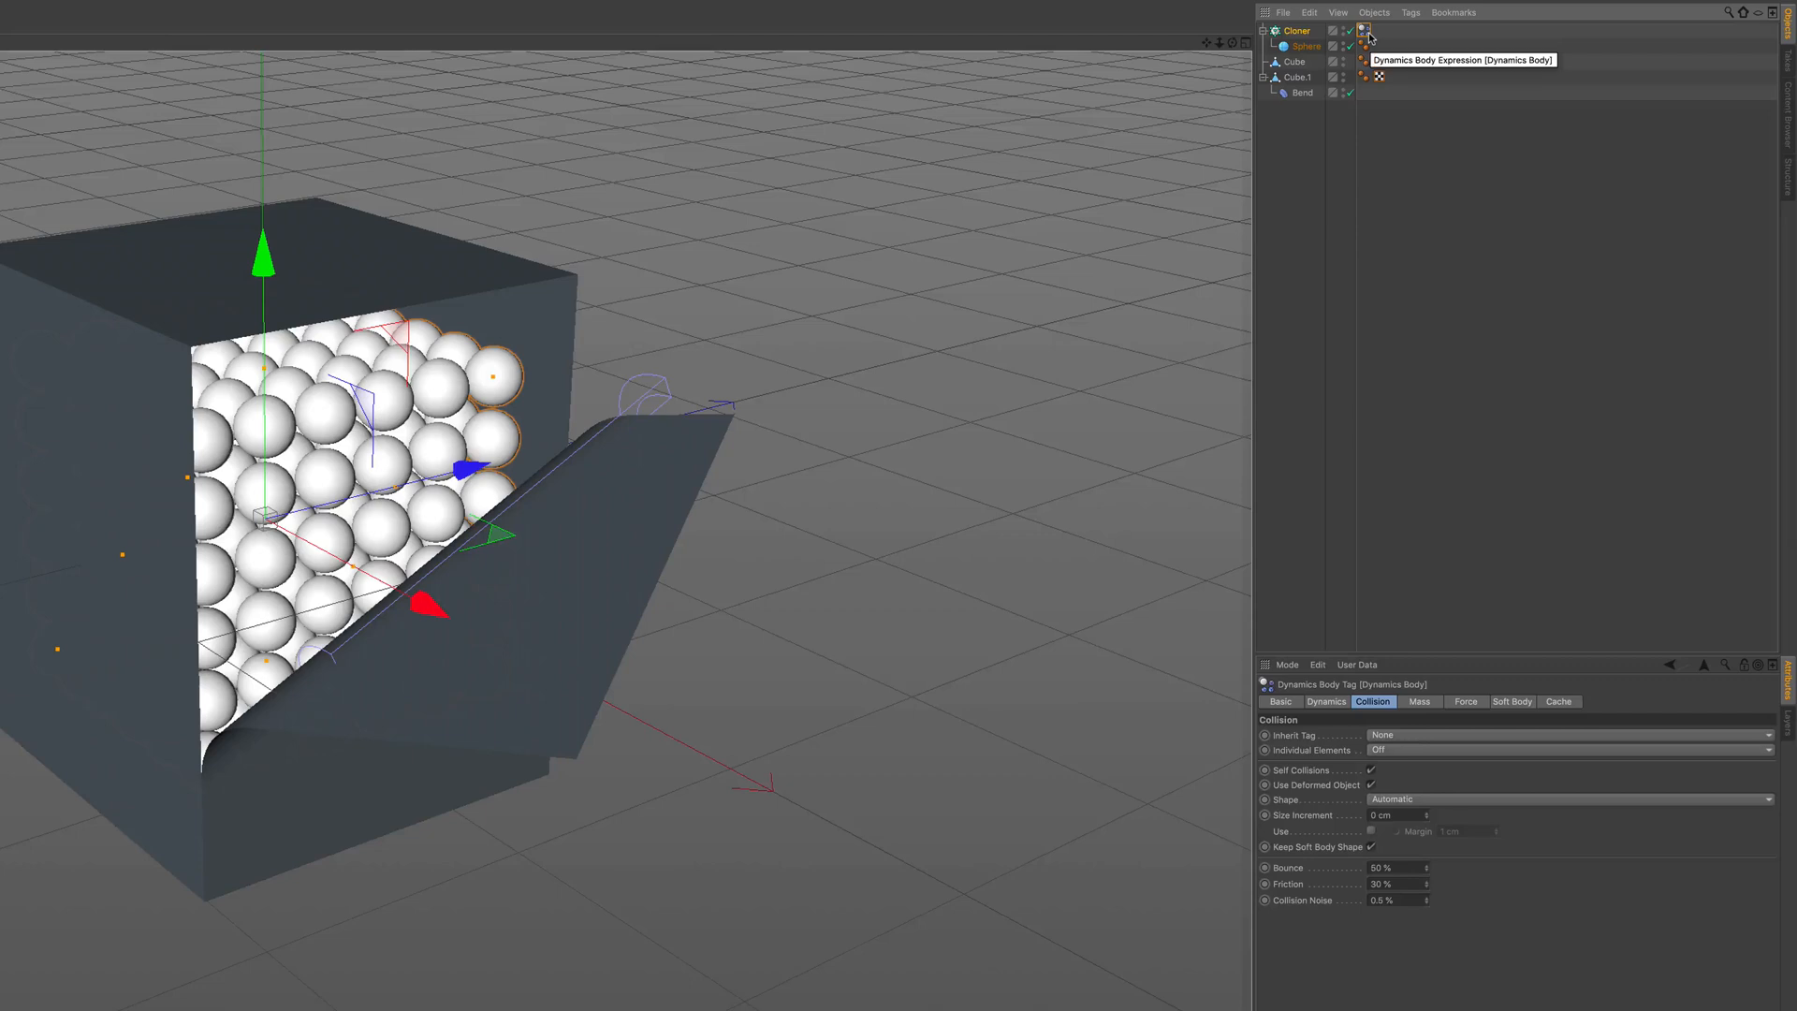
Add a Cloth Surface object and nest the flap Cube.1, with its Bend deformer, under it.
{"action": "left_click", "coordinate": [1296, 78]}
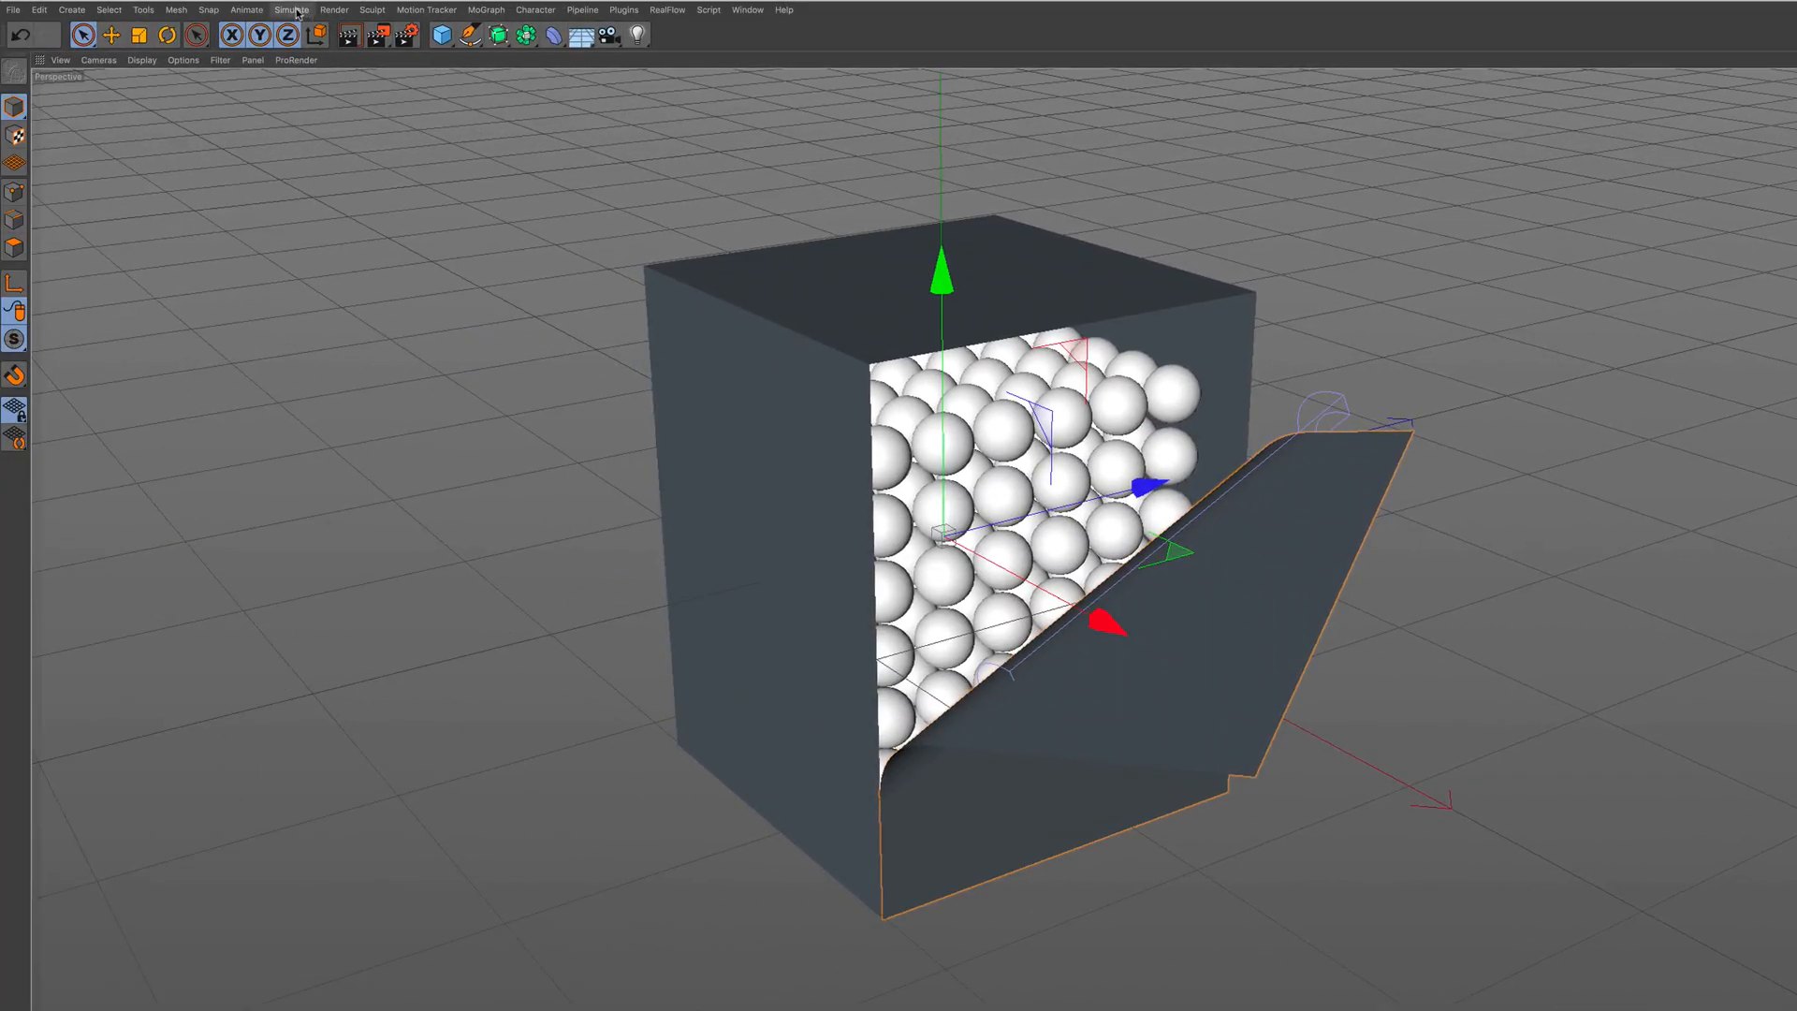
{"action": "left_click", "coordinate": [291, 9]}
{"action": "mouse_move", "coordinate": [309, 33]}
{"action": "left_click", "coordinate": [382, 37]}
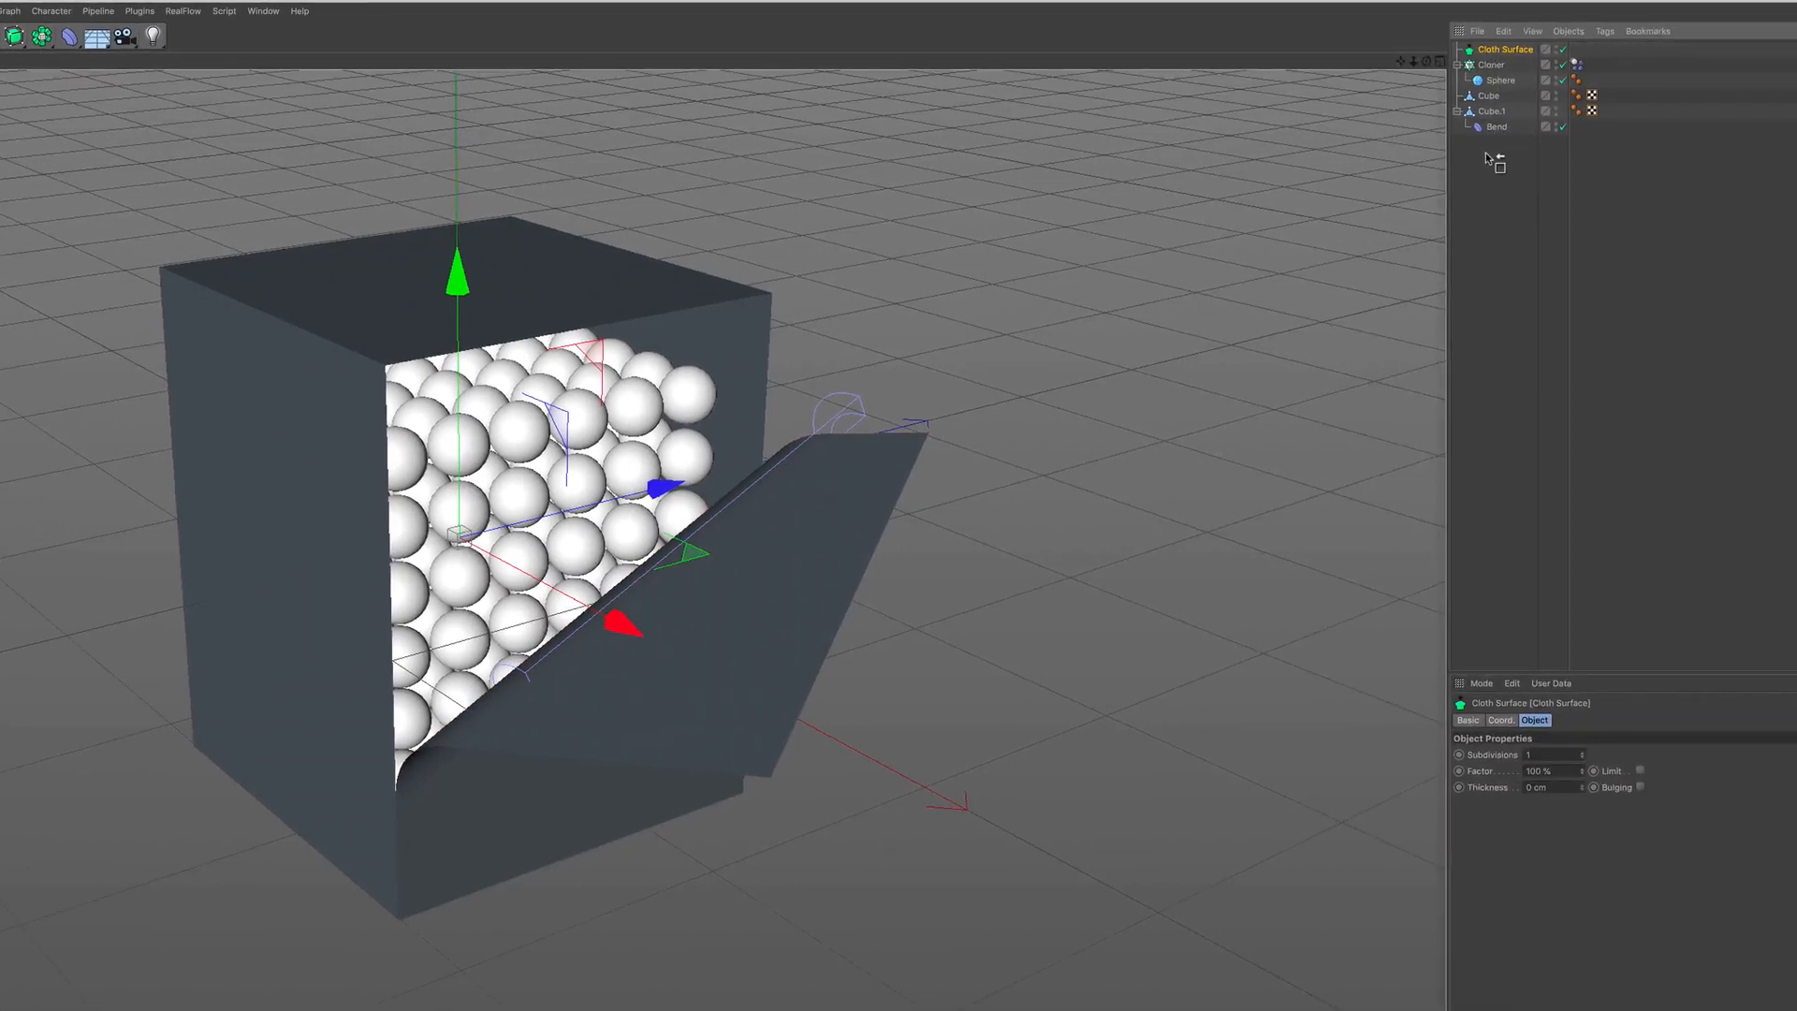
{"action": "left_click_drag", "start_coordinate": [1486, 159], "coordinate": [1497, 127]}
{"action": "left_click", "coordinate": [1492, 96]}
{"action": "left_click", "coordinate": [1489, 97]}
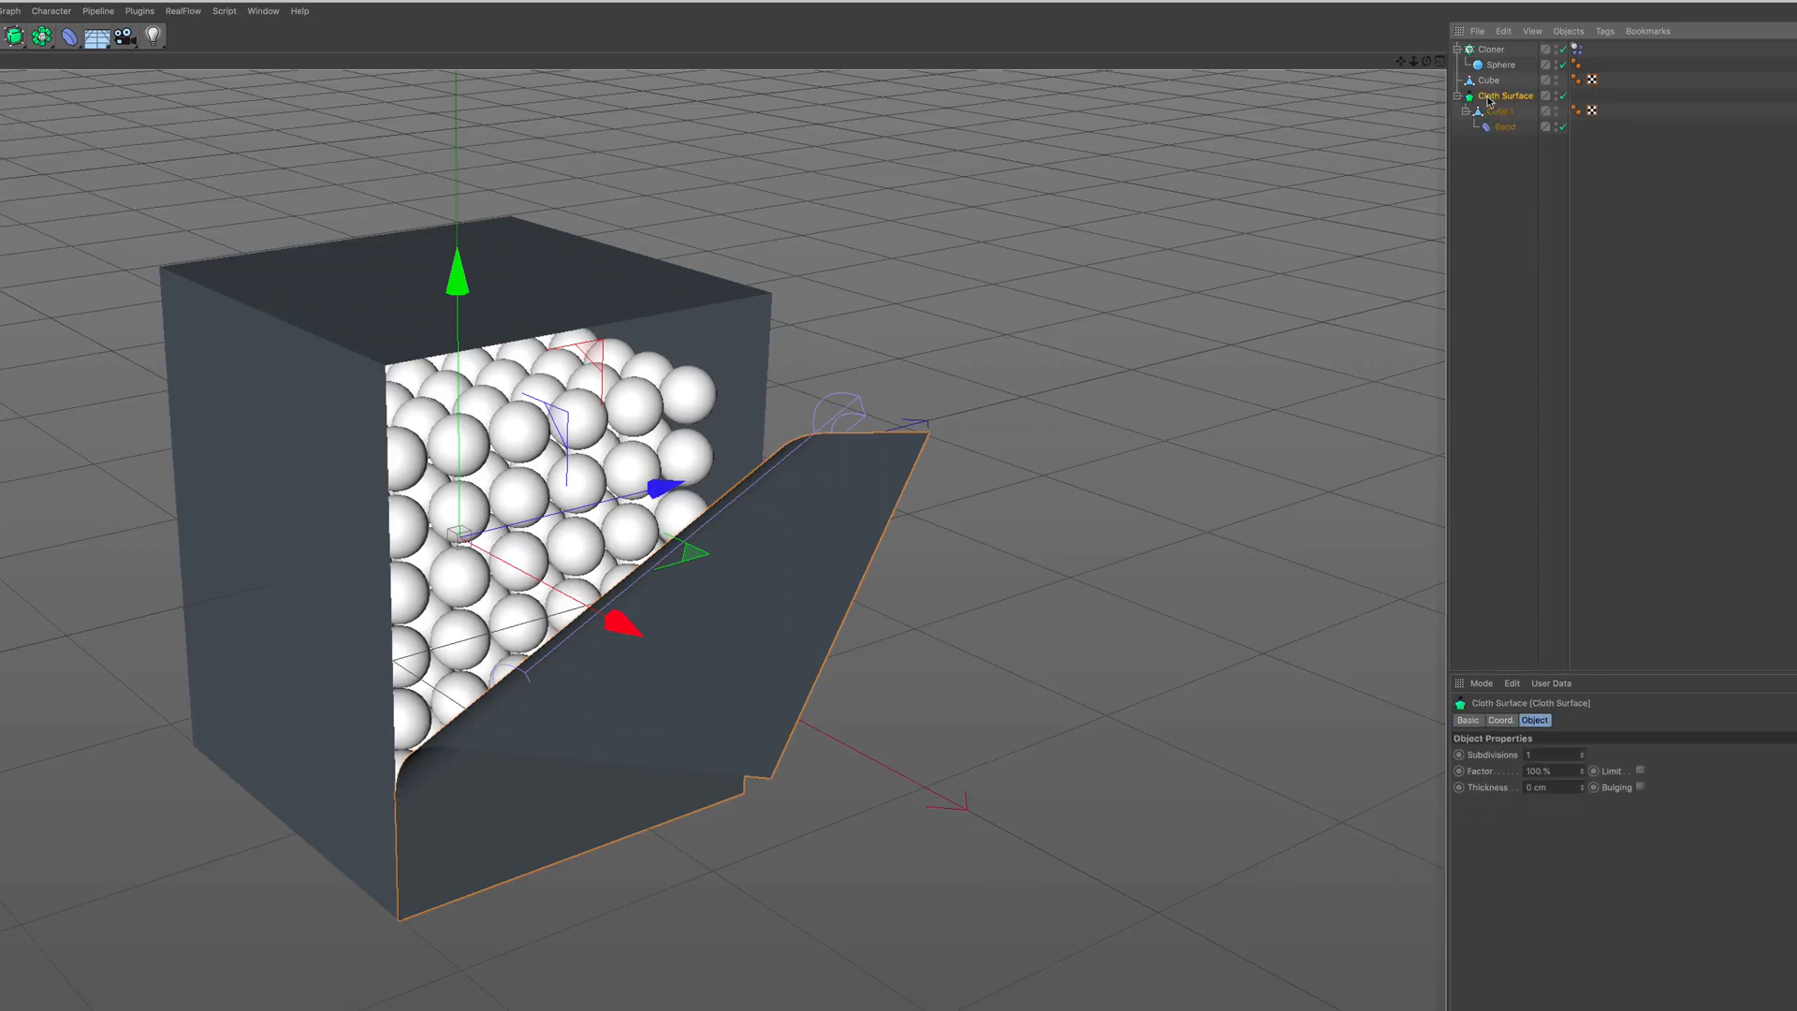
Set the flap's Cloth Surface to 0 subdivisions and adjust its thickness to make the flap a thin solid sheet.
{"action": "left_click_drag", "start_coordinate": [774, 741], "coordinate": [791, 583], "text": "alt"}
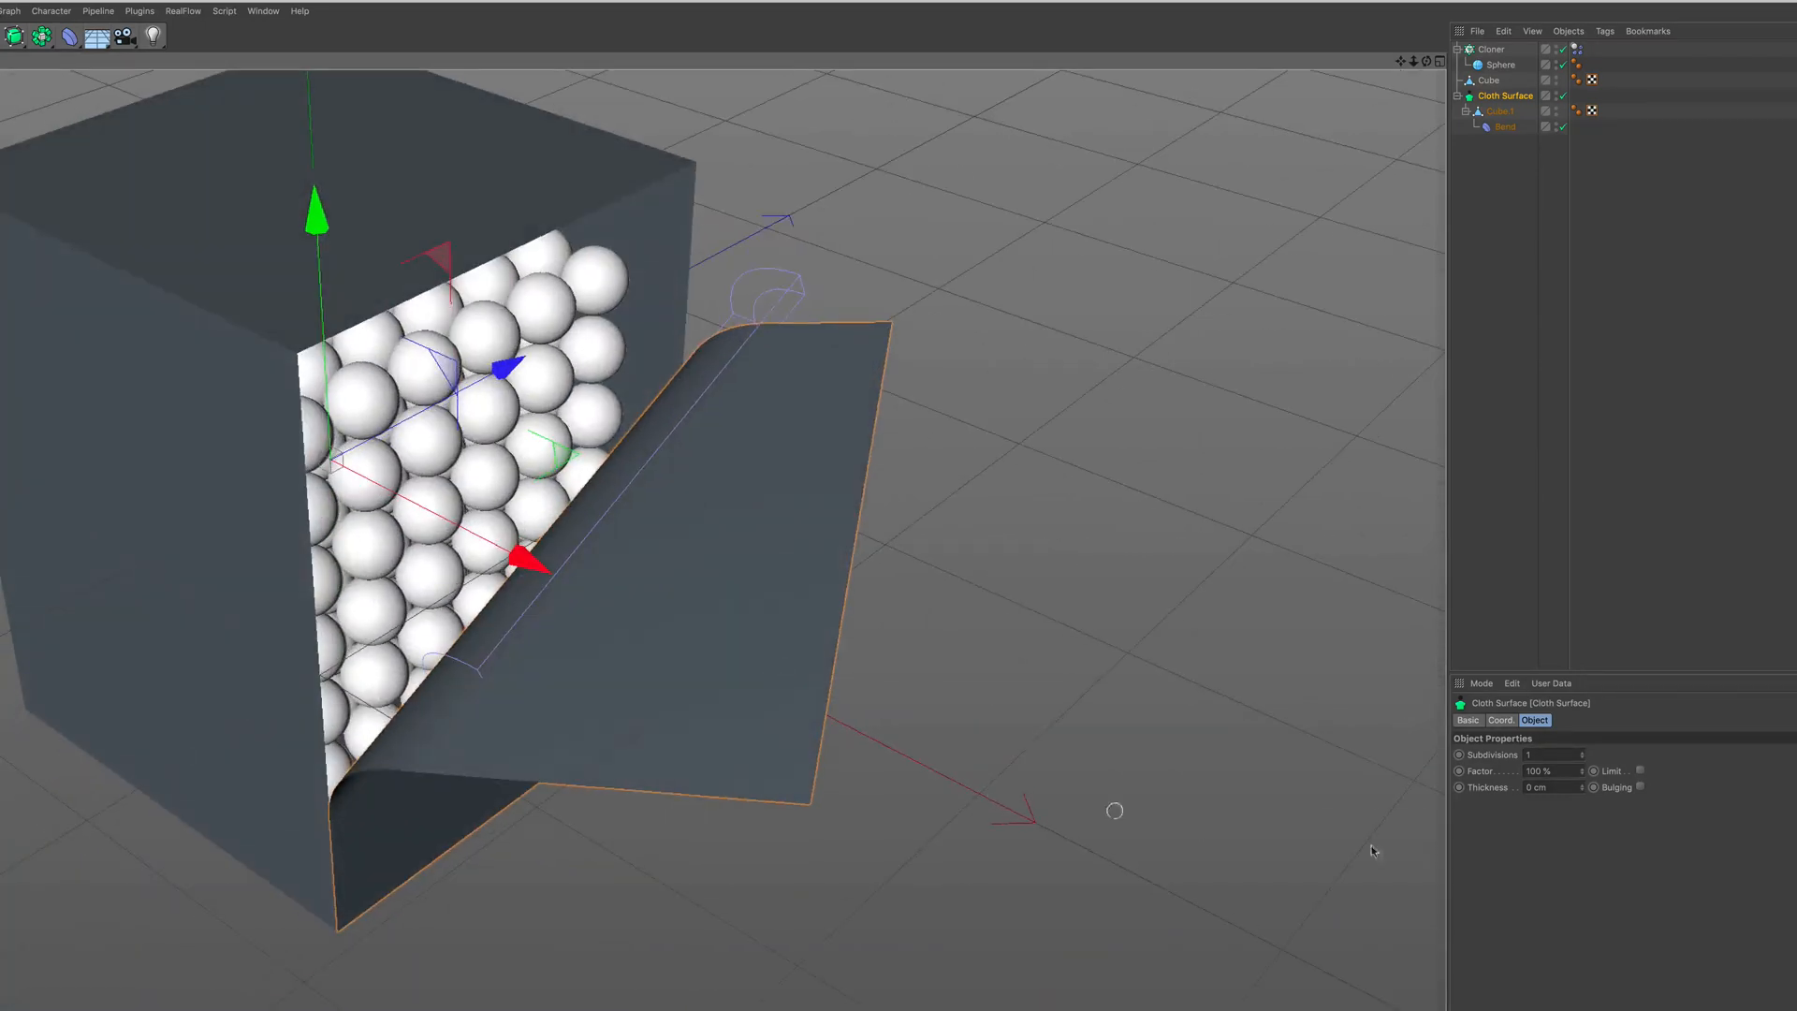
{"action": "left_click", "coordinate": [1582, 757]}
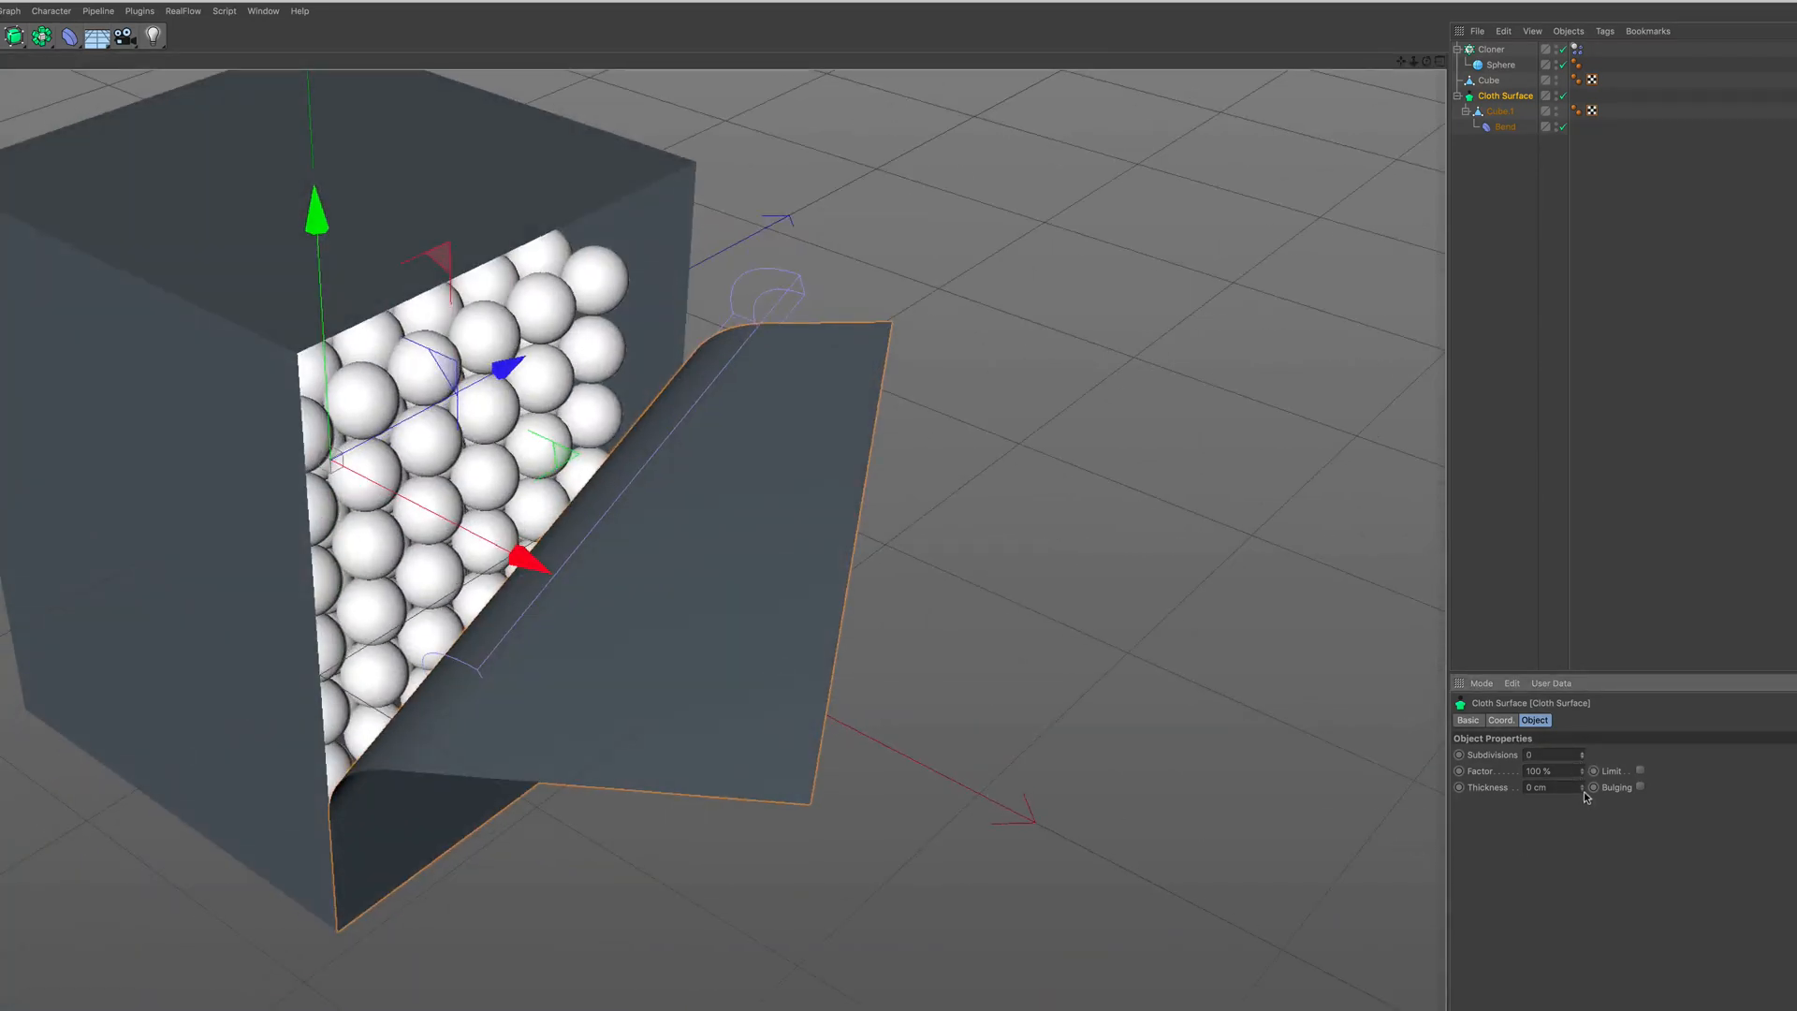
{"action": "left_click_drag", "start_coordinate": [1585, 793], "coordinate": [718, 731]}
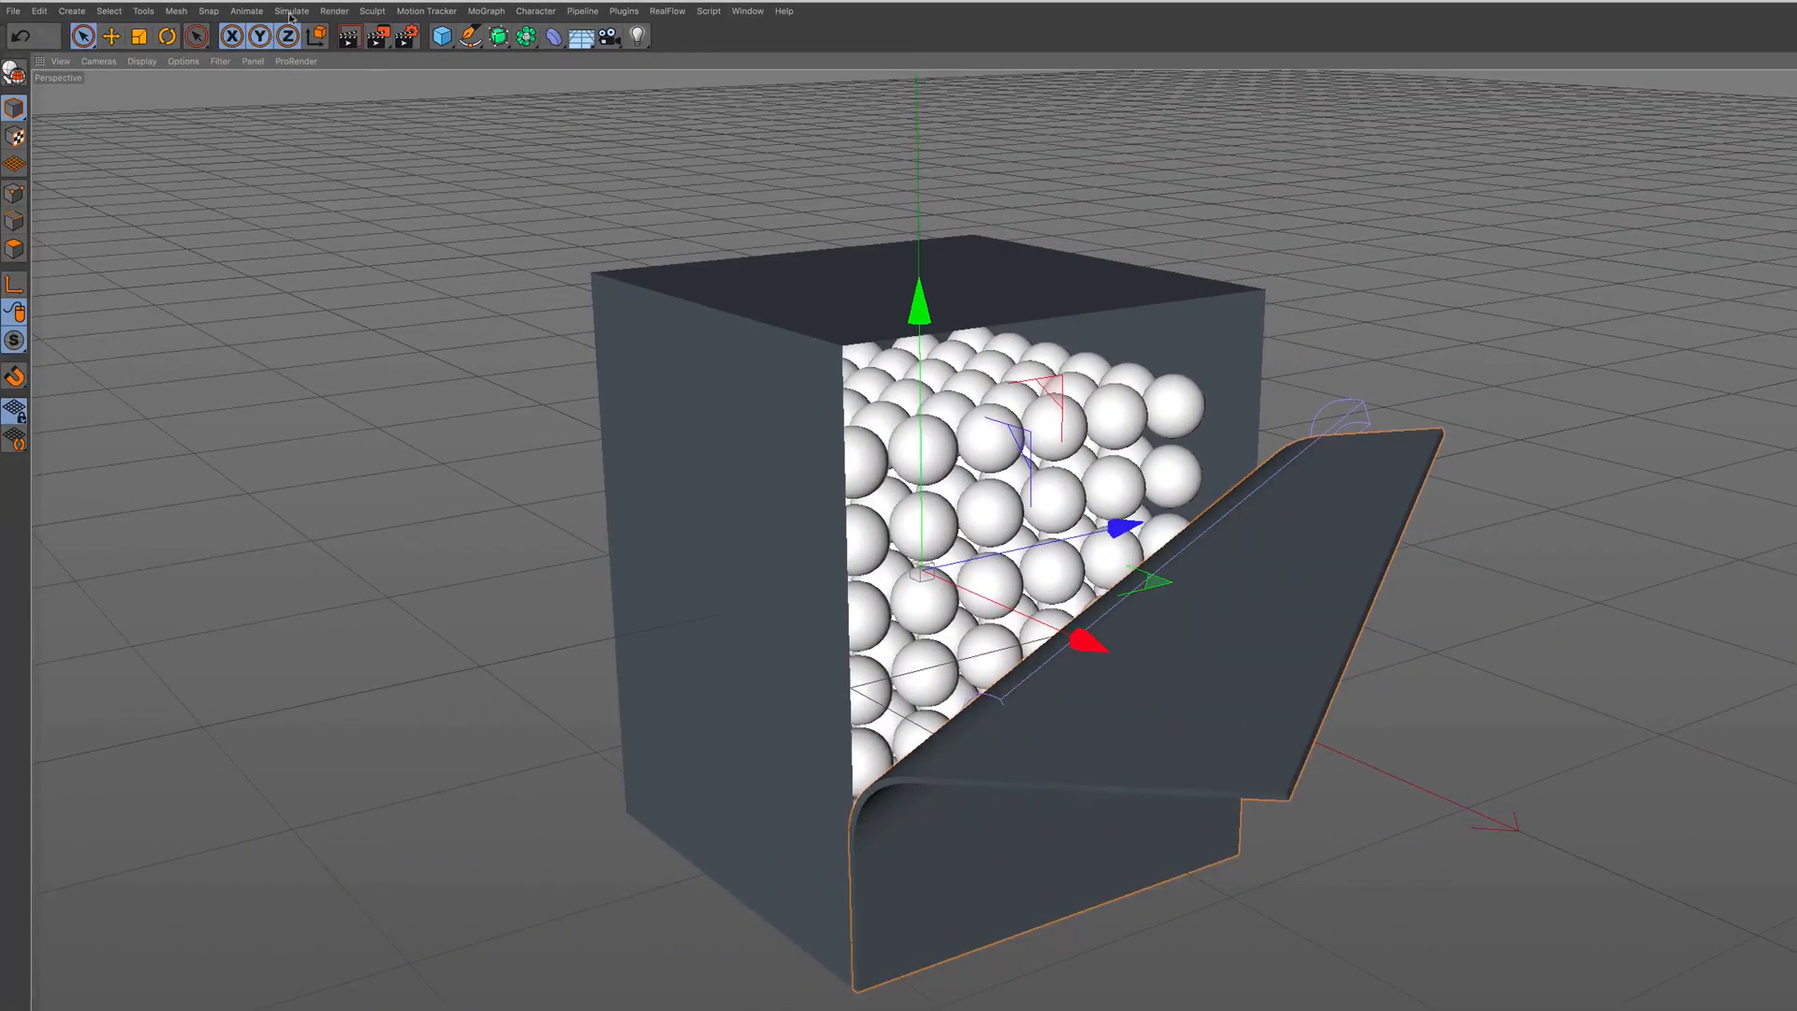
Add a second Cloth Surface object and nest the box body Cube under it.
{"action": "left_click", "coordinate": [291, 11]}
{"action": "mouse_move", "coordinate": [294, 37]}
{"action": "left_click", "coordinate": [404, 45]}
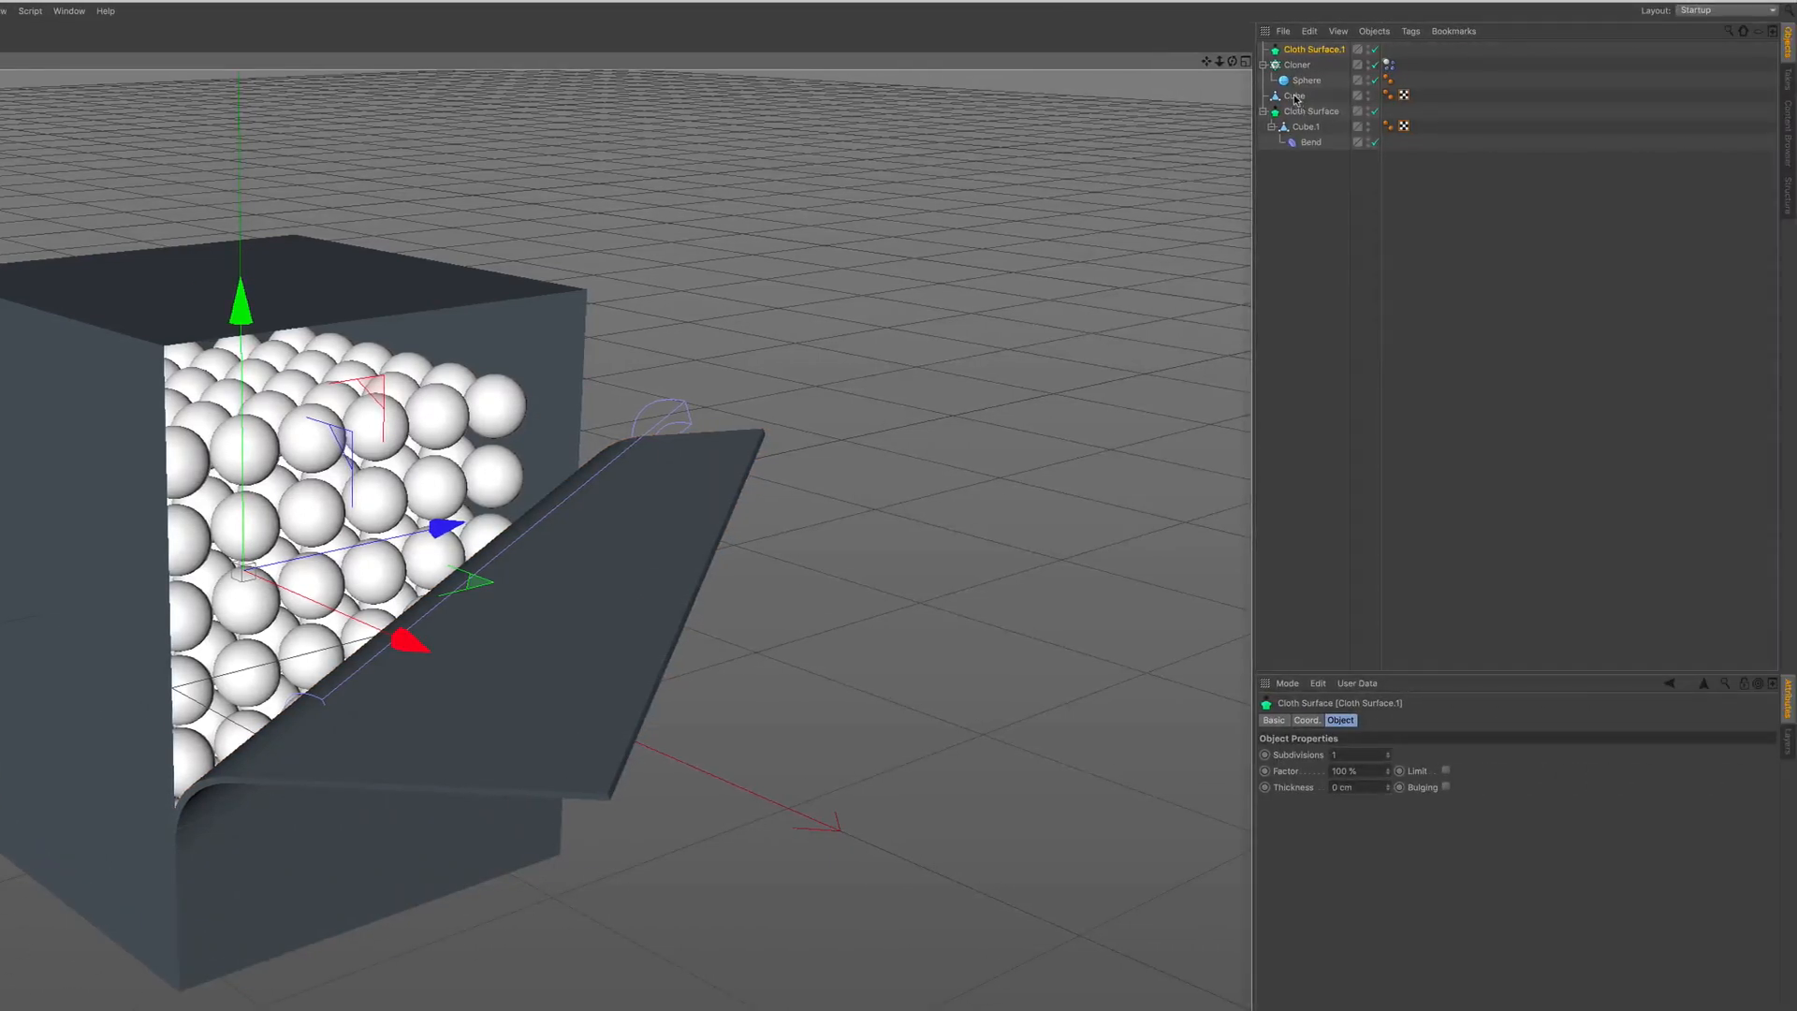
{"action": "left_click_drag", "start_coordinate": [1296, 98], "coordinate": [1309, 50]}
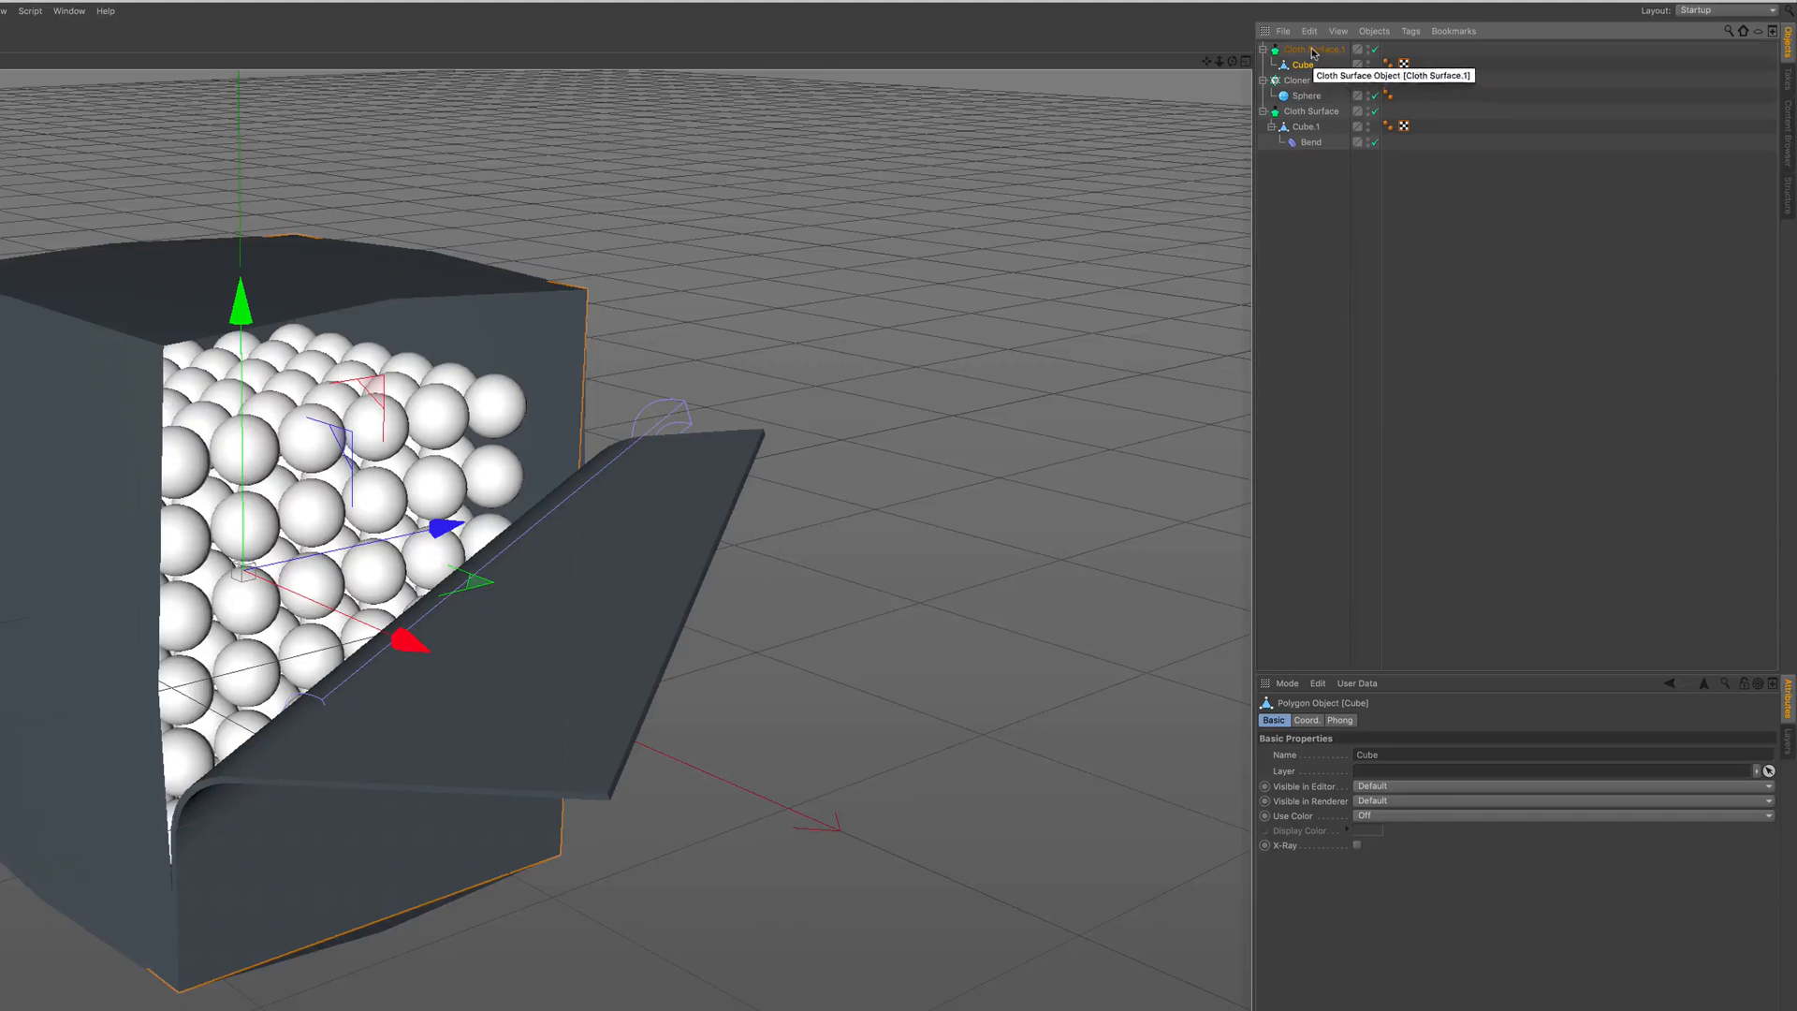
{"action": "left_click", "coordinate": [1311, 49]}
Set the box body's Cloth Surface to 0 subdivisions and its thickness to -3 cm.
{"action": "left_click", "coordinate": [1388, 757]}
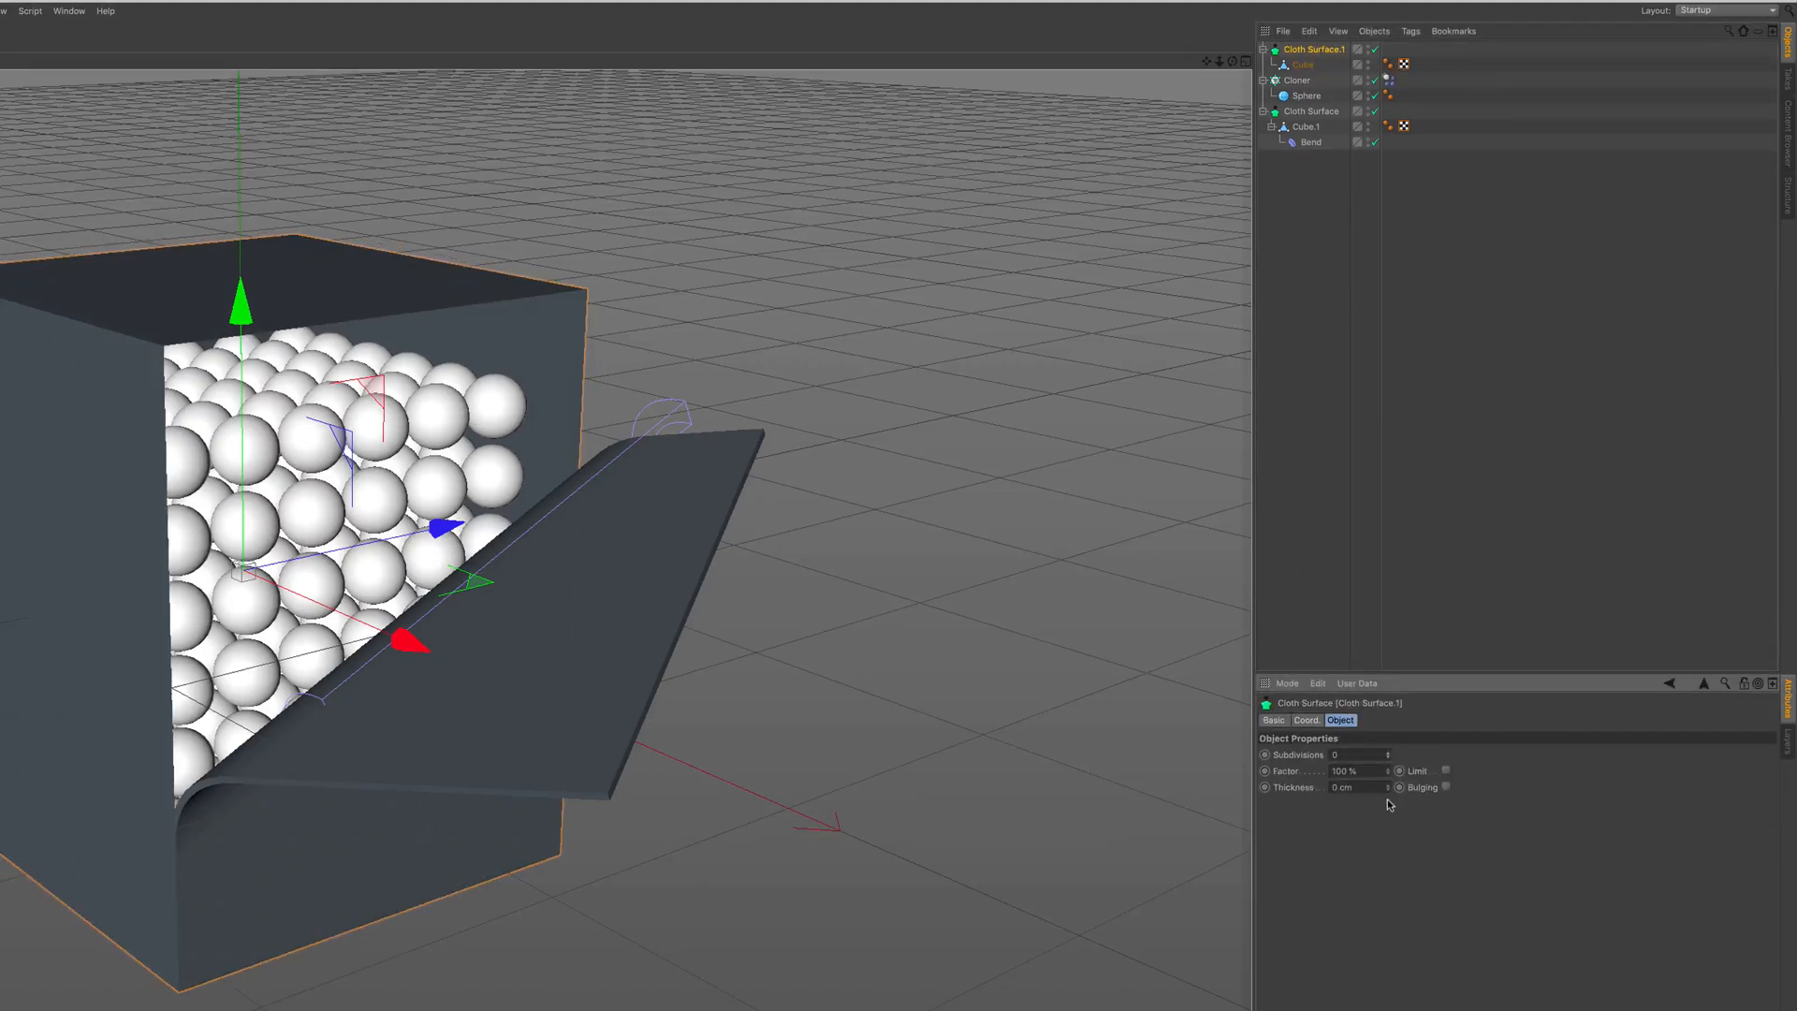
{"action": "left_click", "coordinate": [1388, 791]}
{"action": "left_click", "coordinate": [1388, 791]}
{"action": "left_click", "coordinate": [1388, 791]}
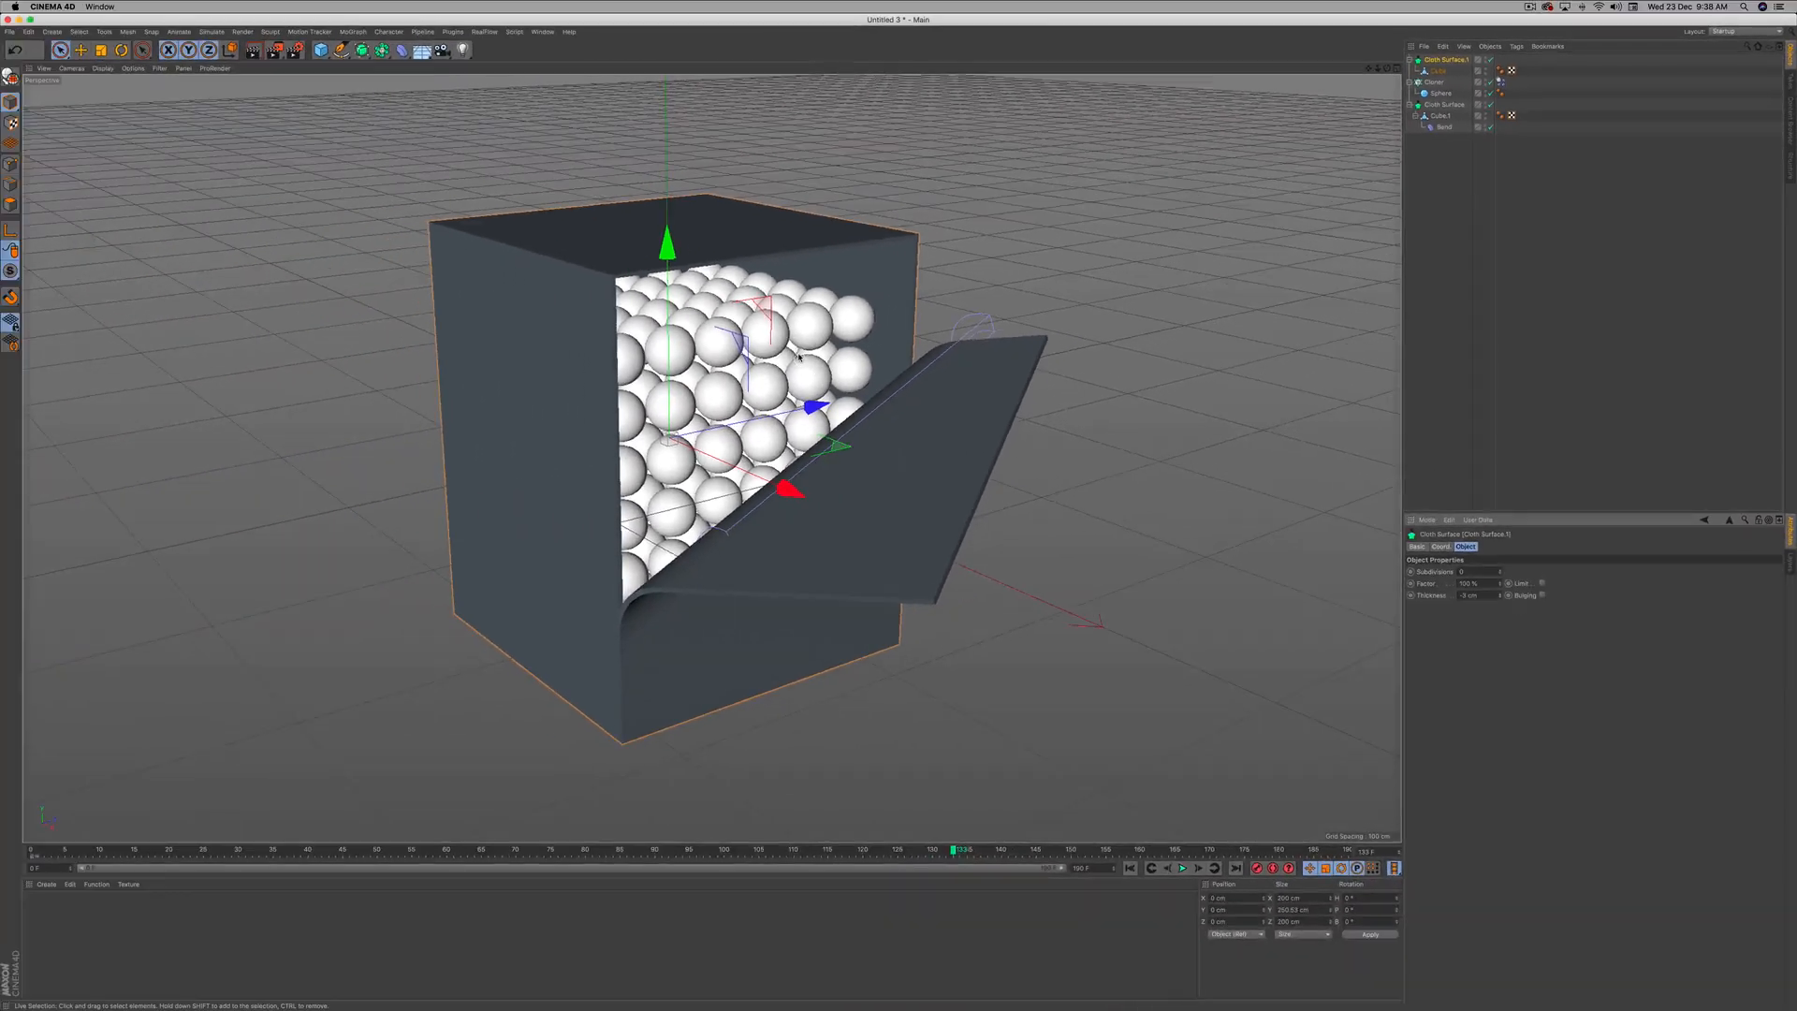
{"action": "mouse_move", "coordinate": [798, 356]}
{"action": "left_mouse_down", "text": "alt"}
{"action": "mouse_move", "coordinate": [751, 331]}
{"action": "mouse_move", "coordinate": [794, 368]}
{"action": "left_mouse_up", "text": "alt"}
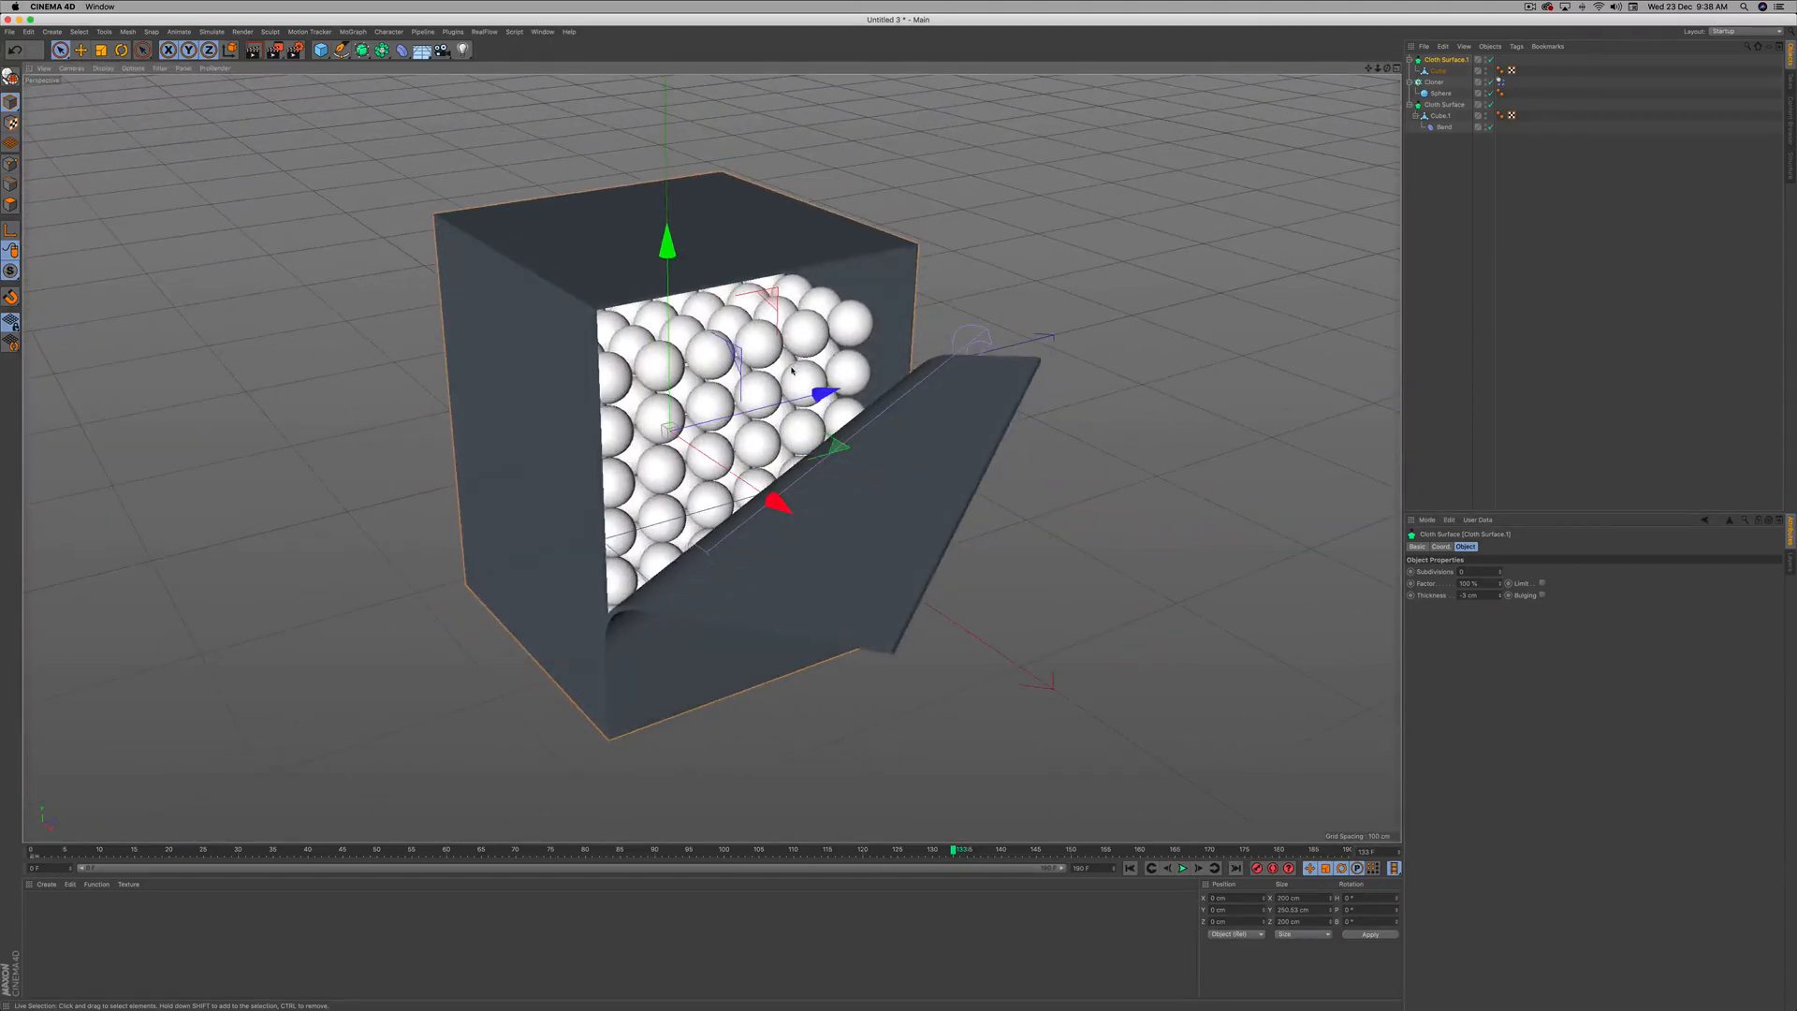
Set the Cloner's Dynamics Body tag to Apply Tag to Children with Individual Elements set to All.
{"action": "left_click", "coordinate": [1435, 83]}
{"action": "left_click", "coordinate": [1500, 82]}
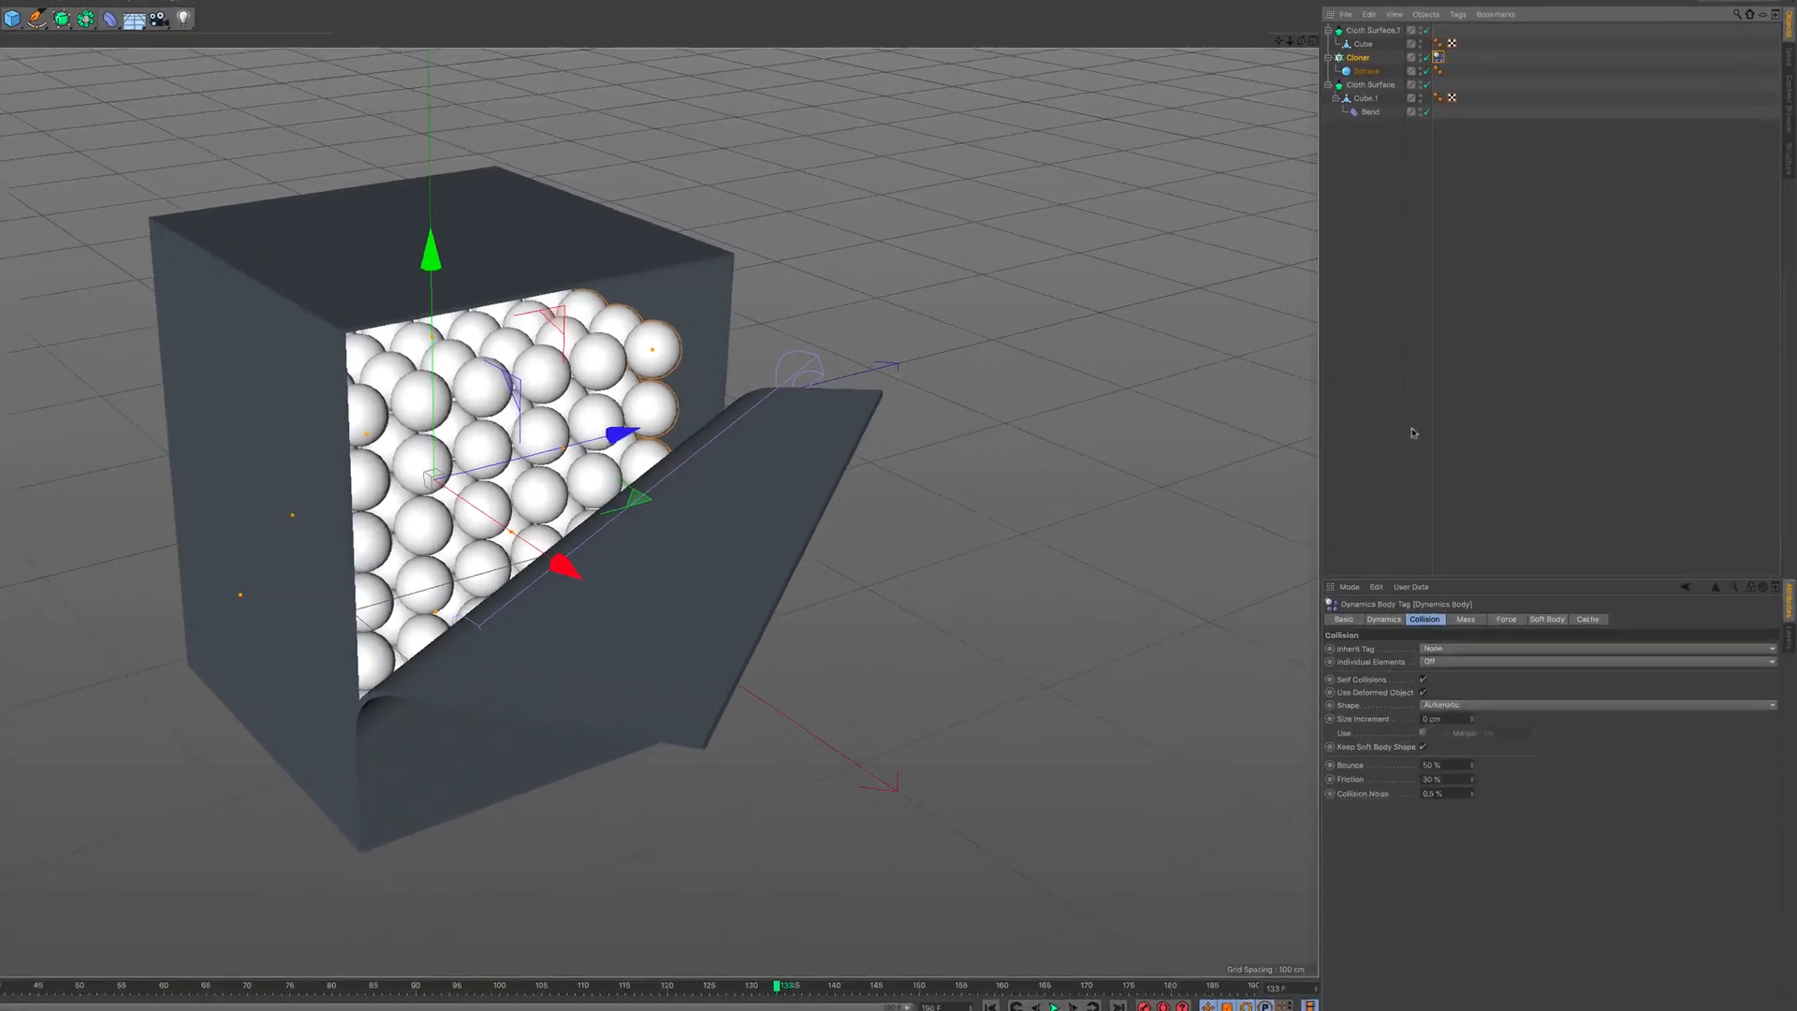
{"action": "left_click", "coordinate": [1548, 581]}
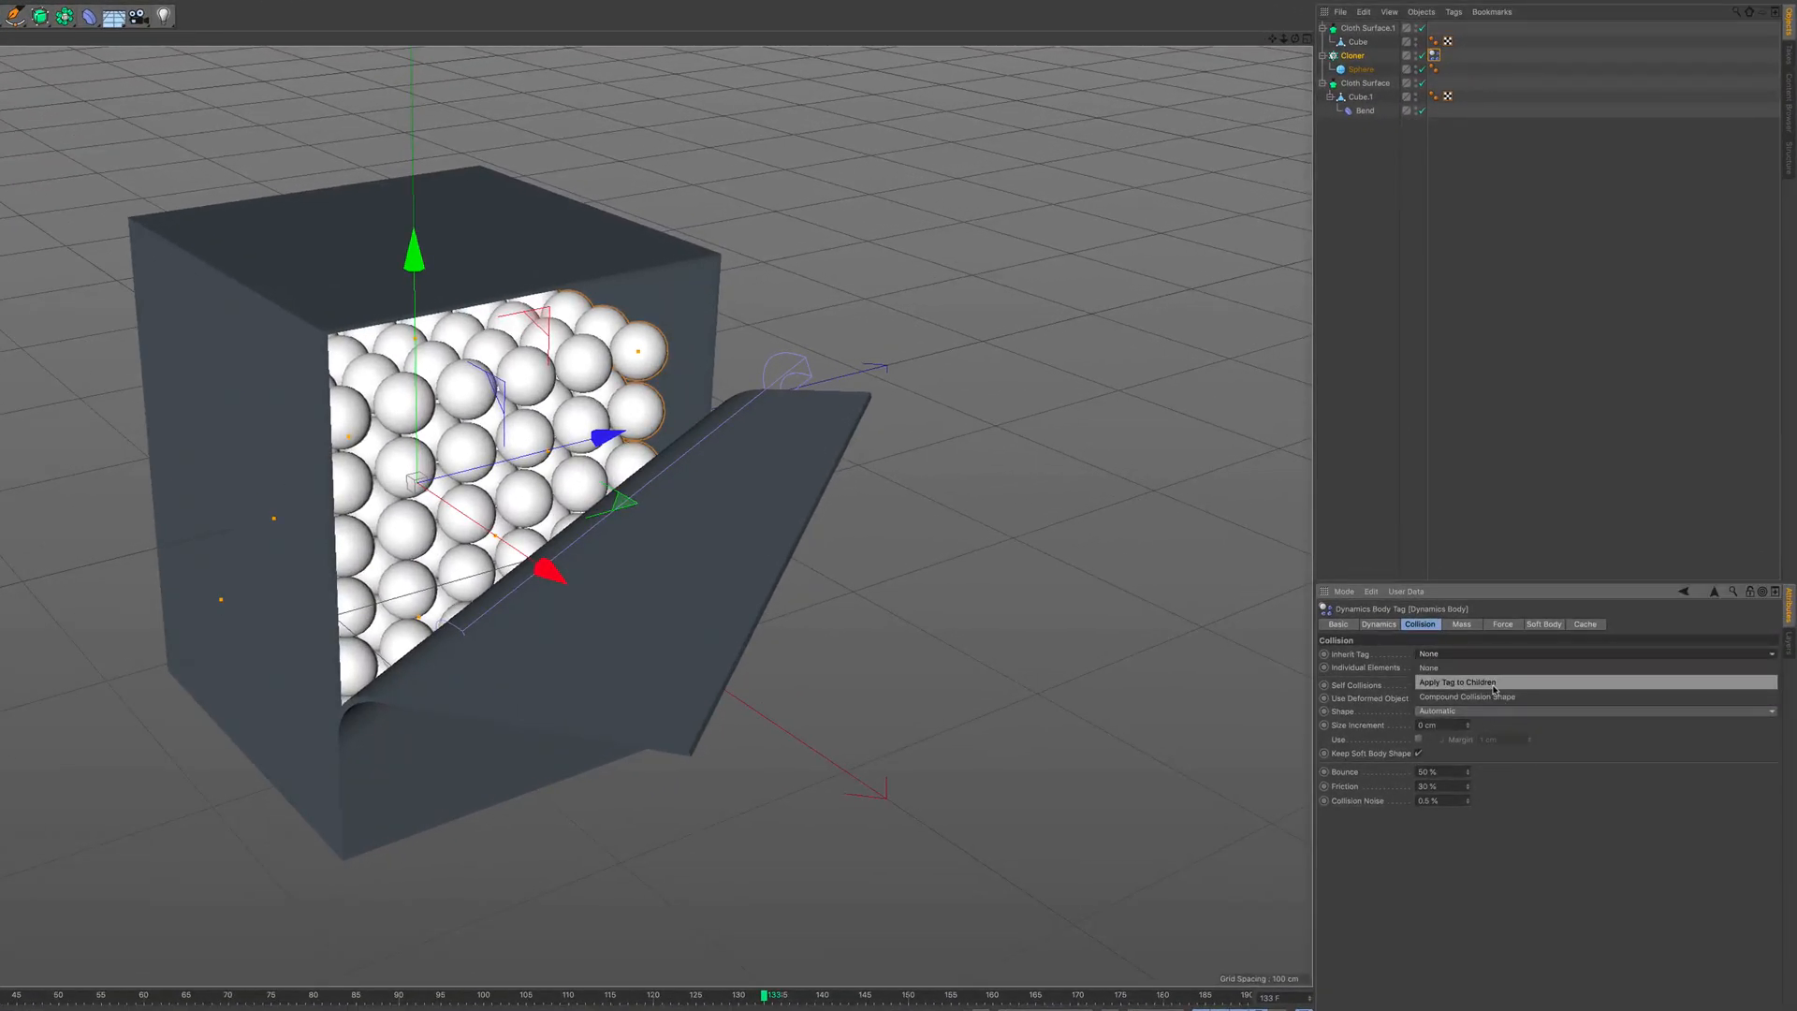
{"action": "left_click", "coordinate": [1493, 682]}
{"action": "left_click", "coordinate": [1460, 667]}
{"action": "left_click", "coordinate": [1455, 725]}
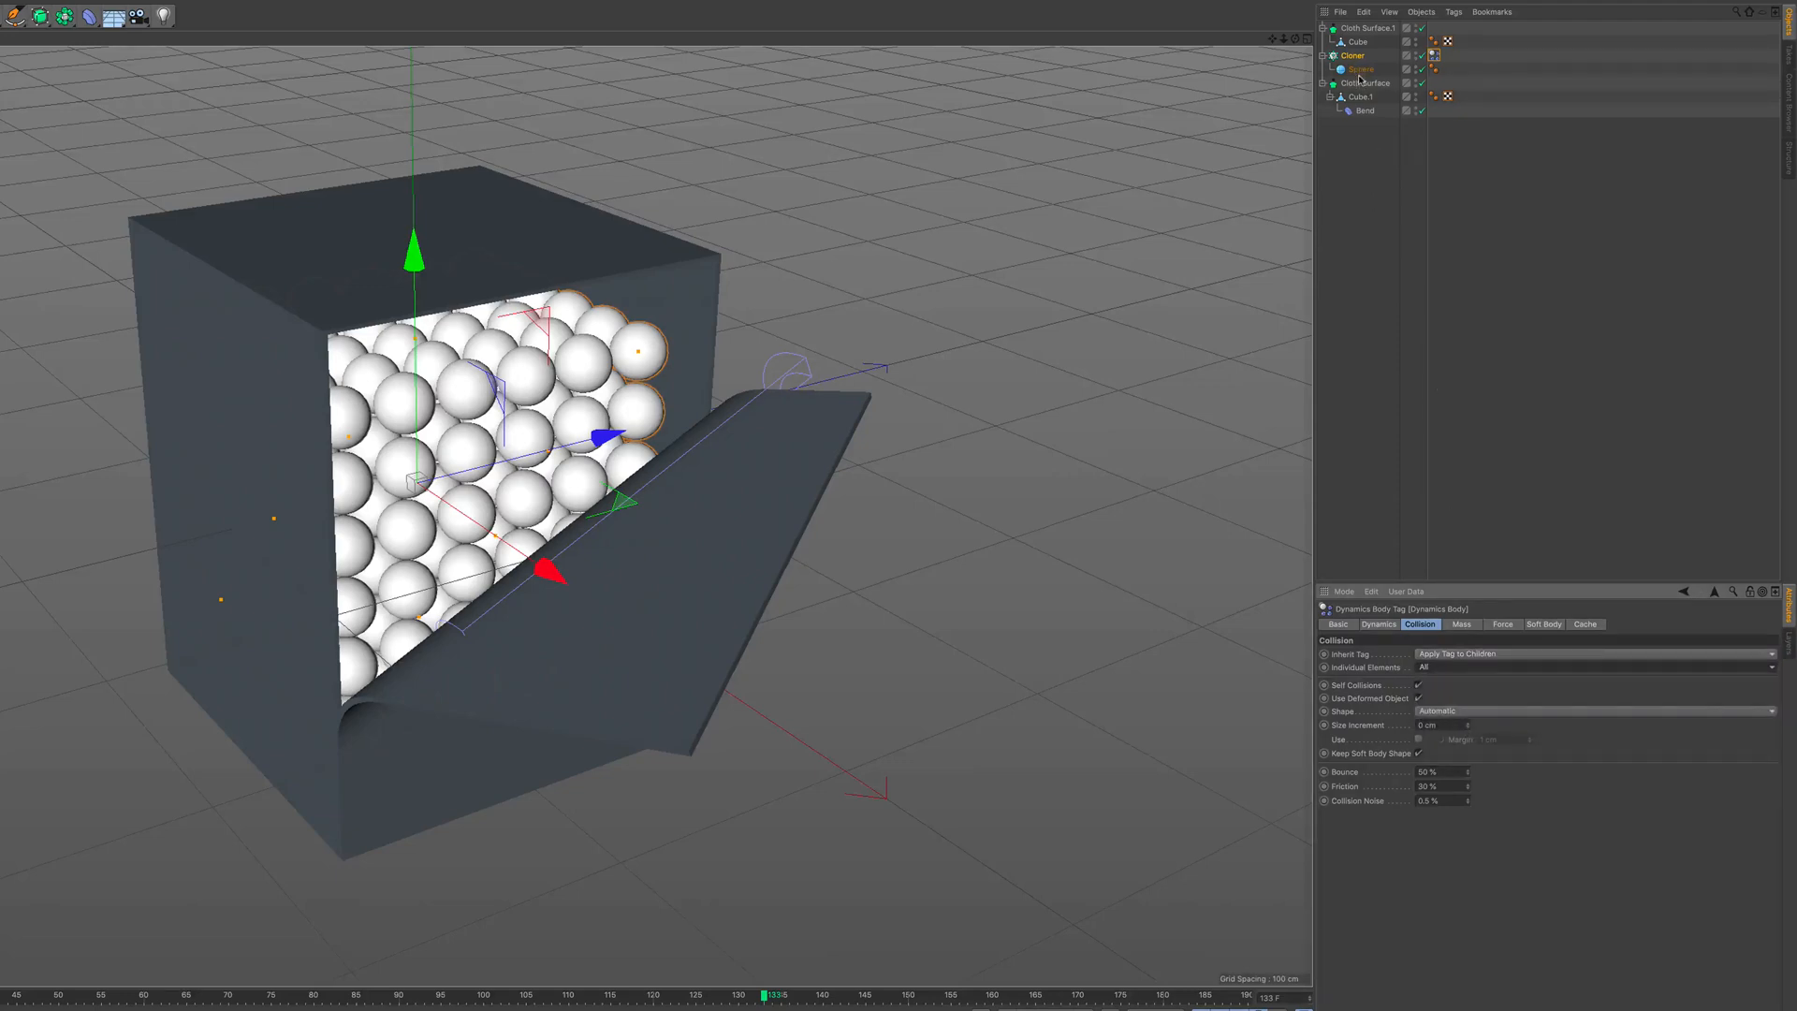
Place the box body's Cloth Surface.1 below the Cloner in the object hierarchy and add a Rigid Body tag to it.
{"action": "left_click", "coordinate": [1362, 28]}
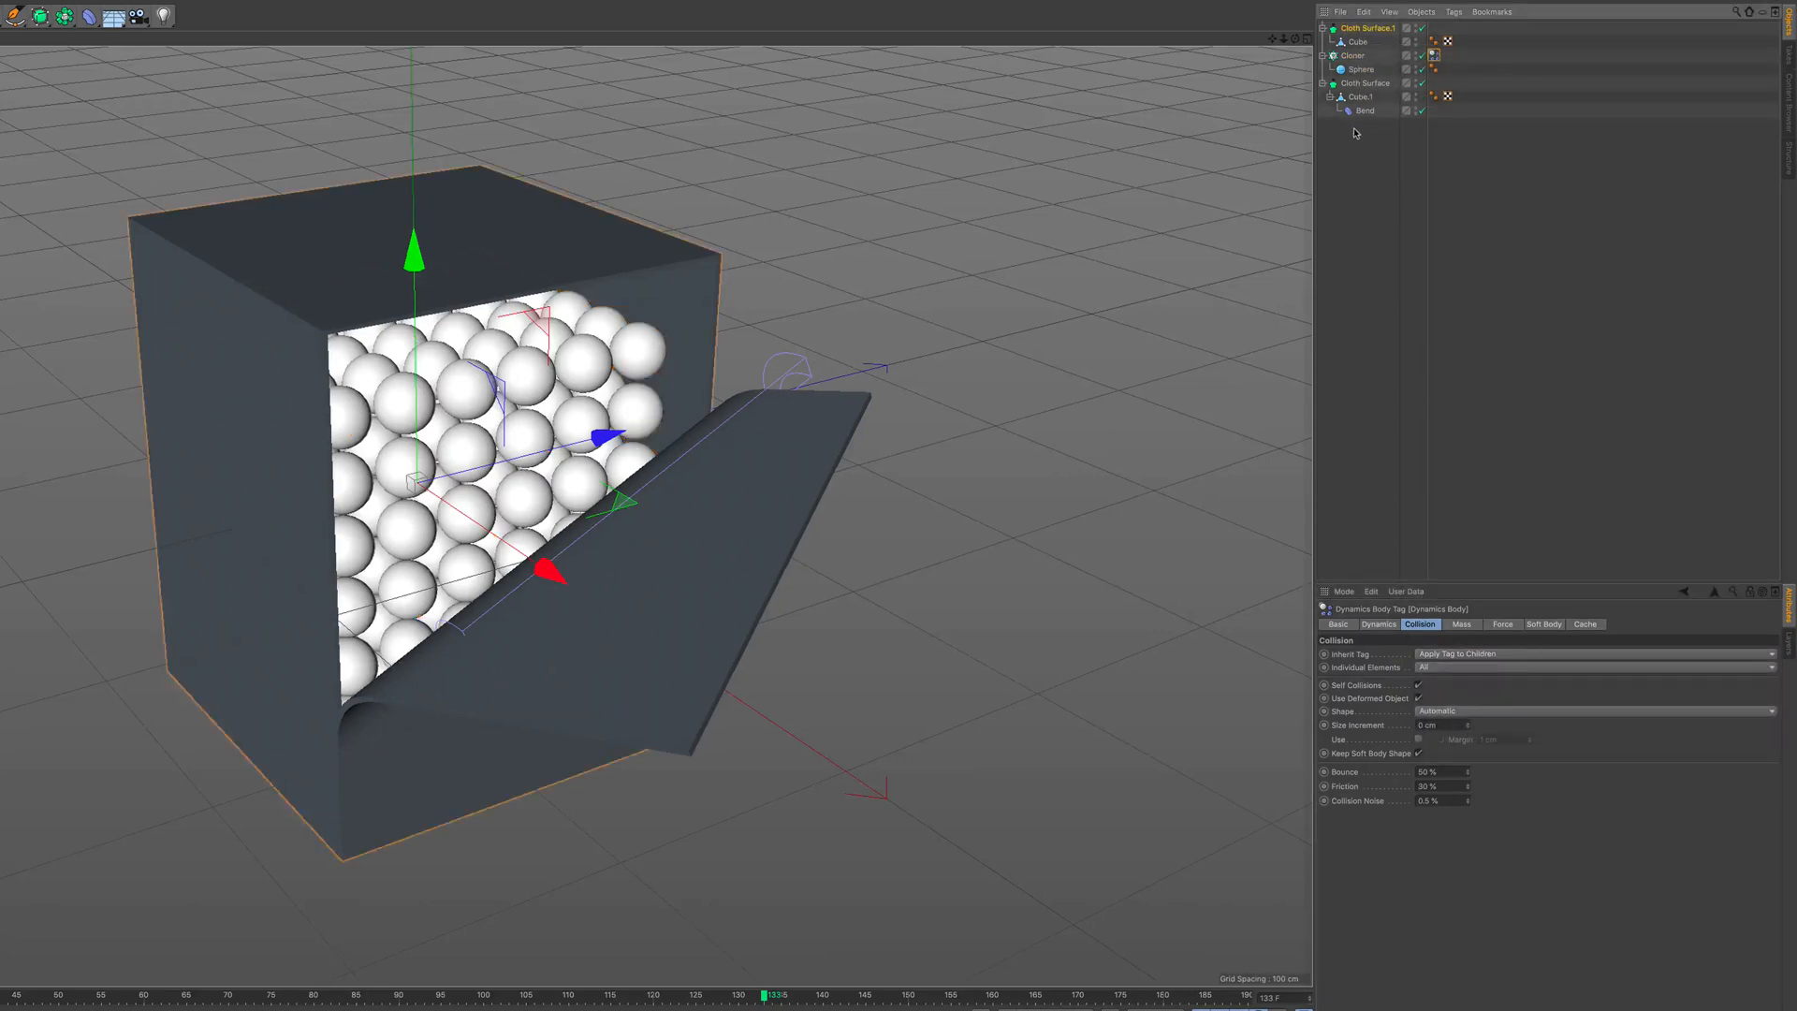
{"action": "mouse_move", "coordinate": [1353, 133]}
{"action": "left_mouse_down"}
{"action": "mouse_move", "coordinate": [1367, 119]}
{"action": "mouse_move", "coordinate": [1364, 143]}
{"action": "left_mouse_up"}
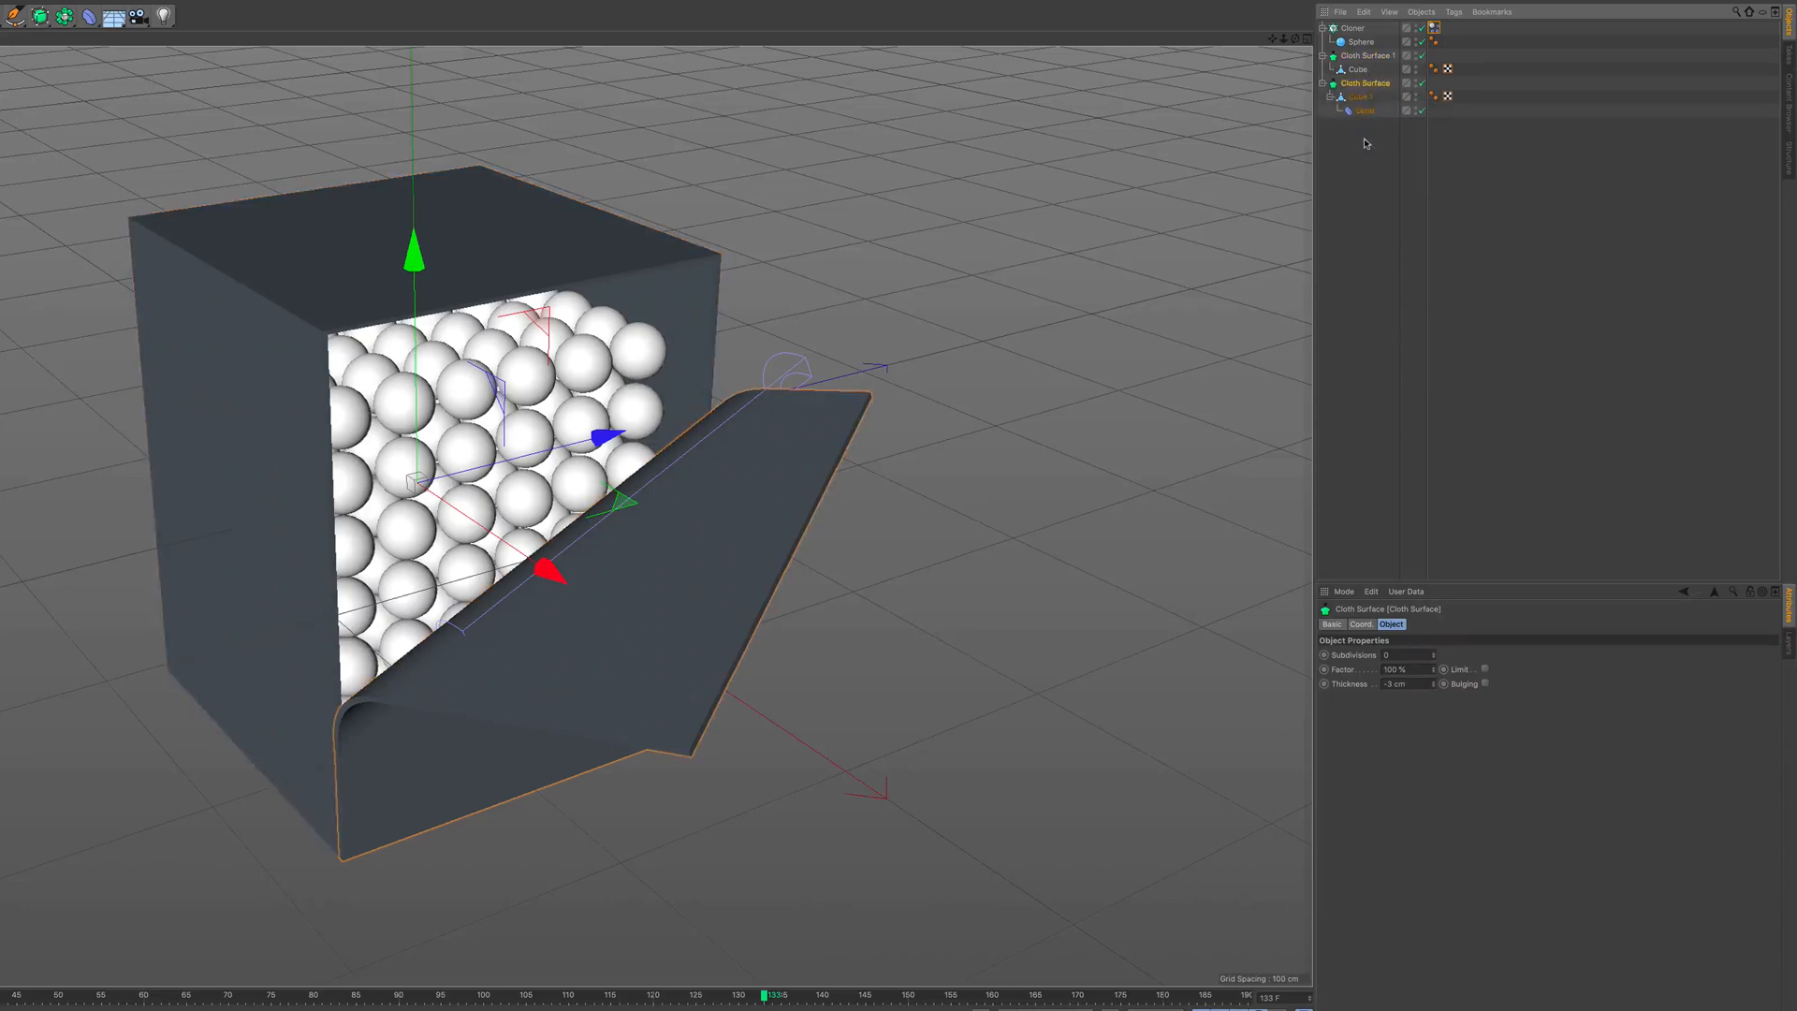
{"action": "left_click", "coordinate": [1370, 56]}
{"action": "left_click", "coordinate": [1454, 12]}
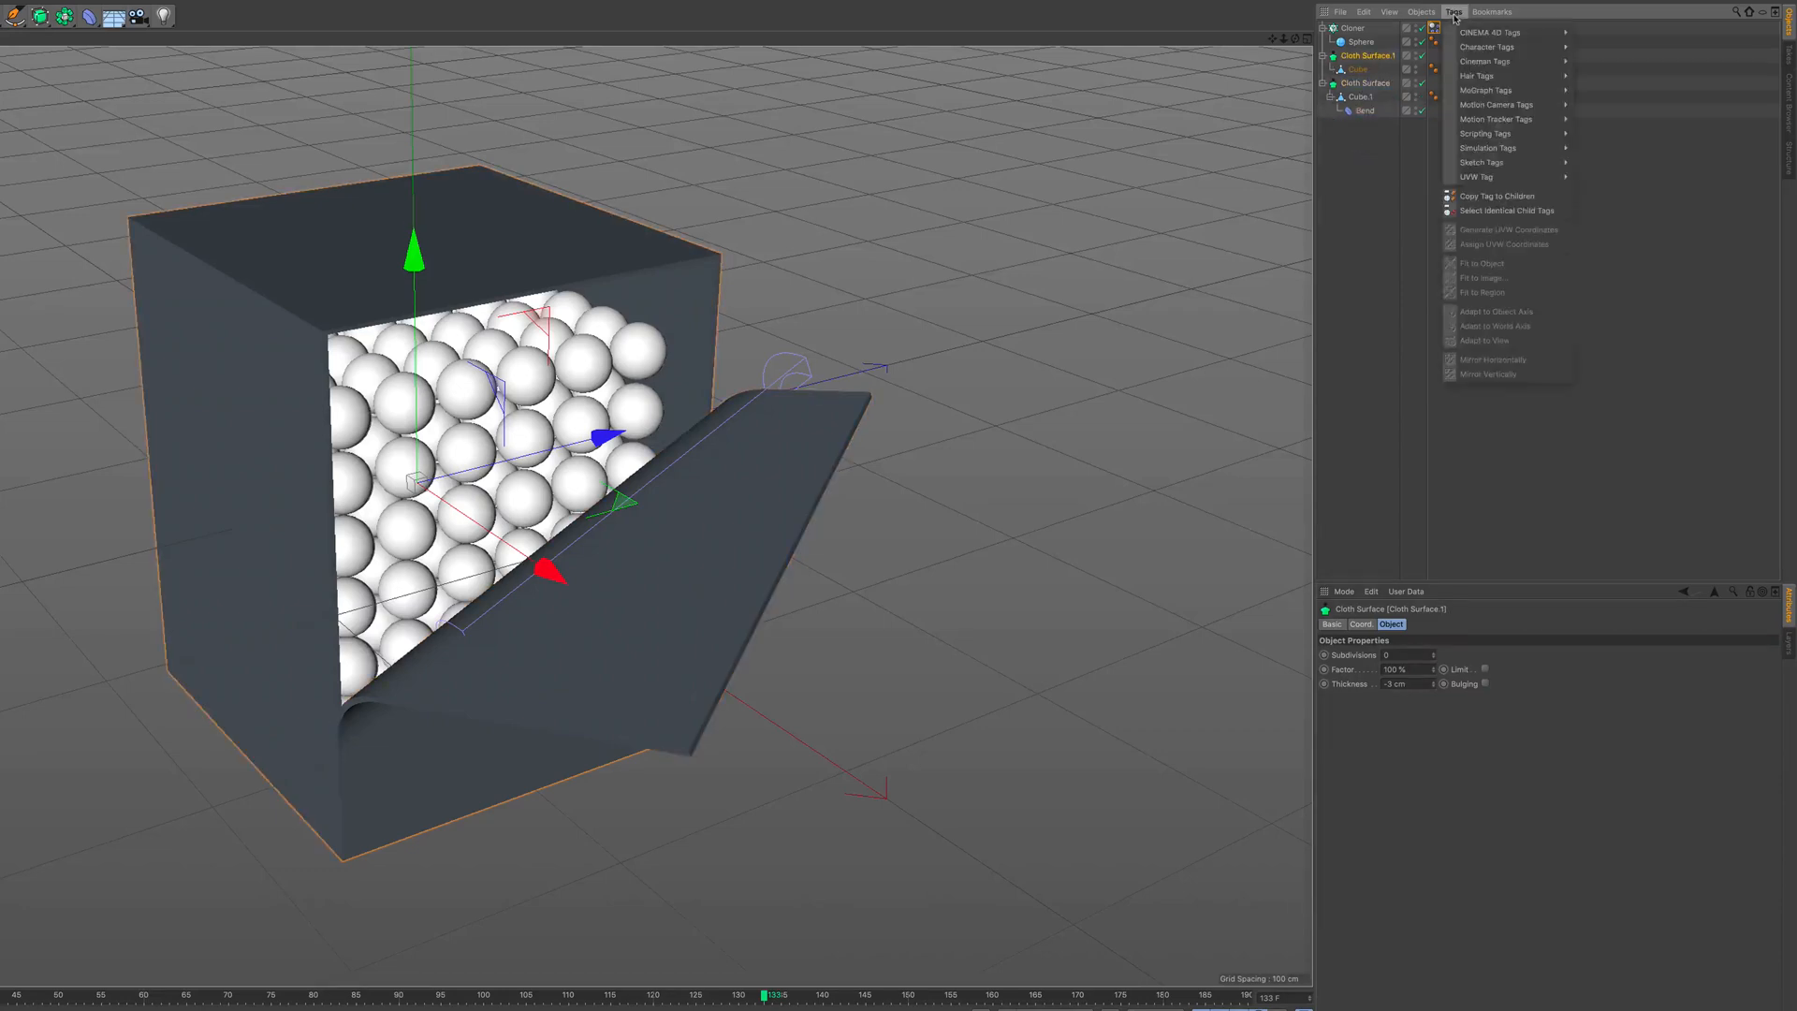
{"action": "mouse_move", "coordinate": [1507, 148]}
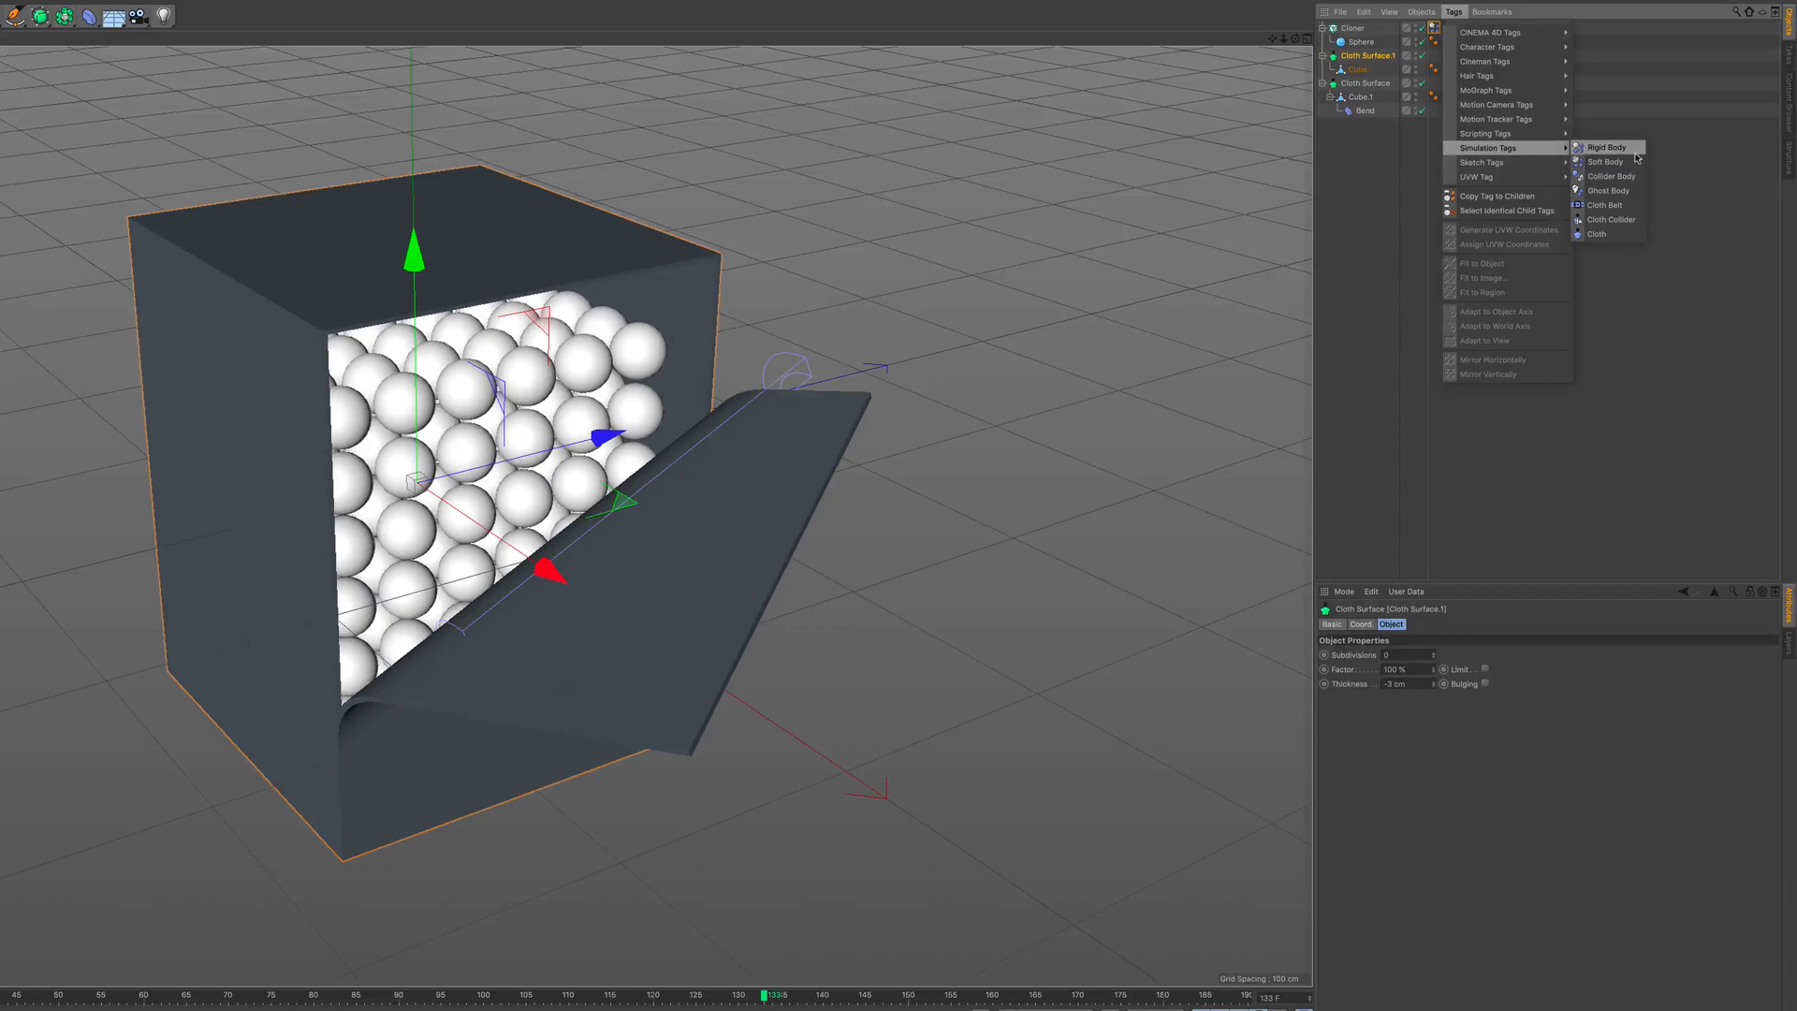
{"action": "left_click", "coordinate": [1634, 149]}
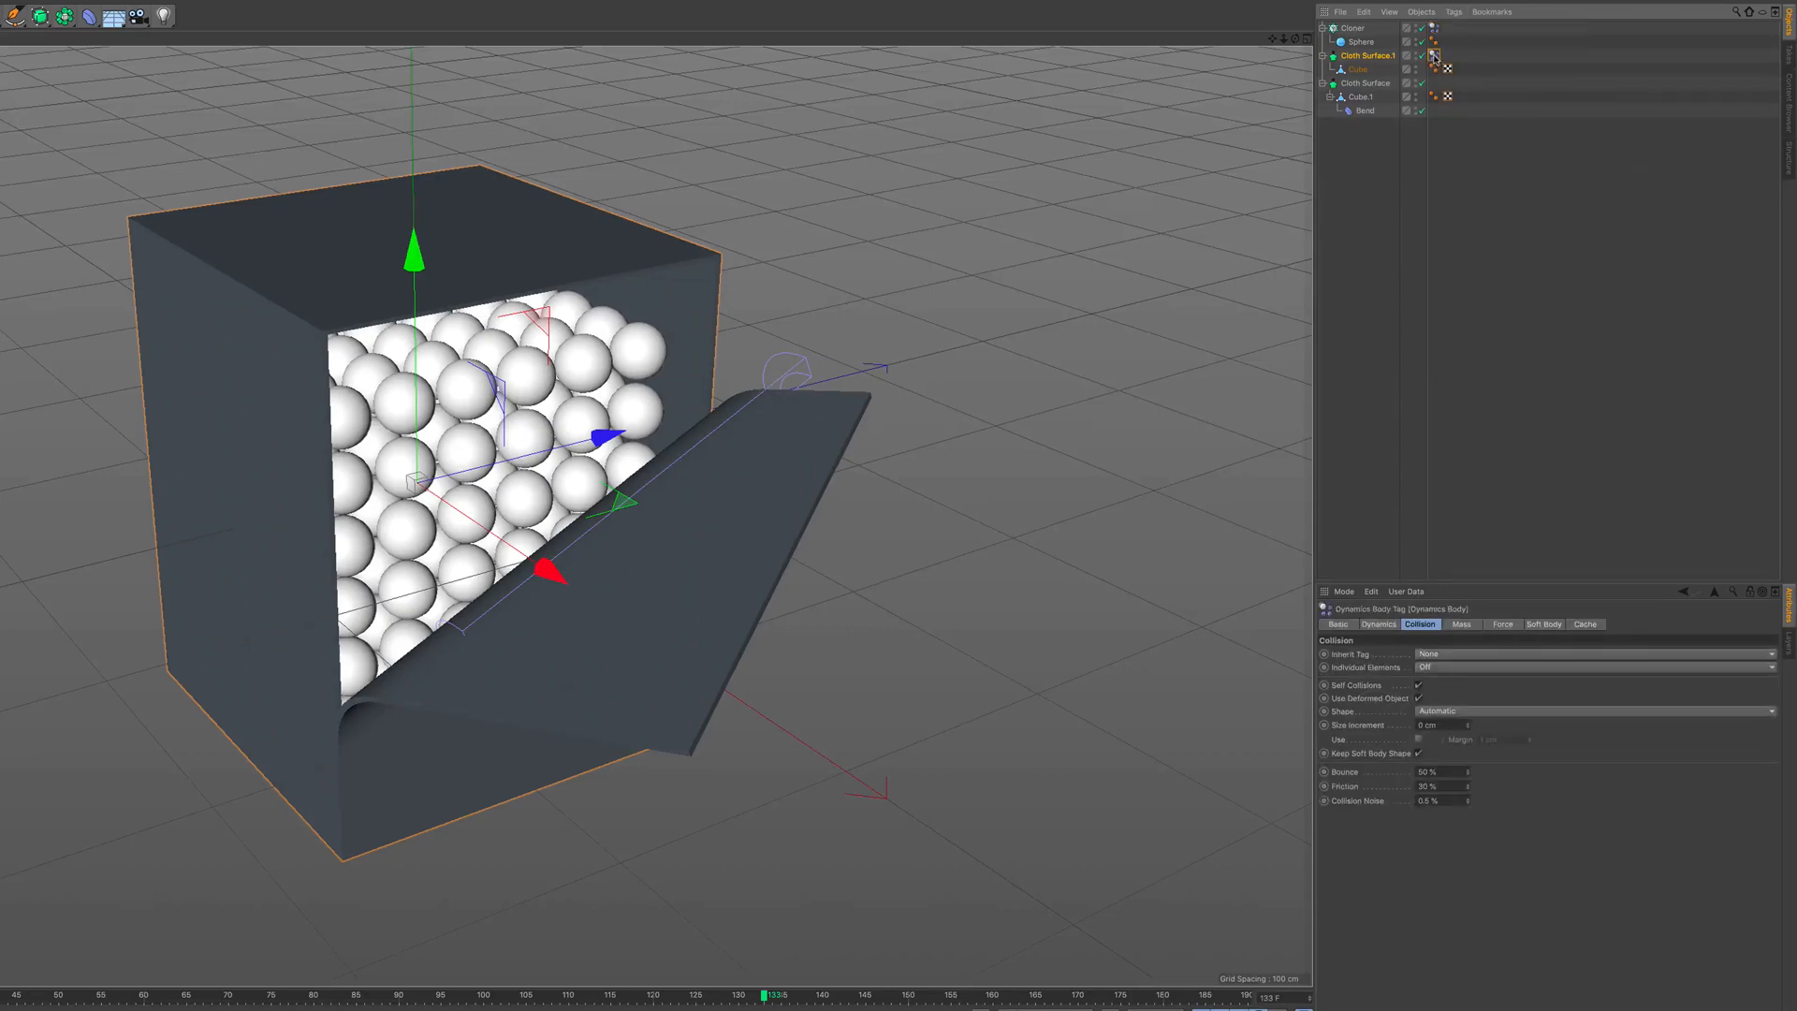
Set the box body tag's collision to Apply Tag to Children, Individual Elements All and shape Static Mesh.
{"action": "left_click", "coordinate": [1481, 652]}
{"action": "left_click", "coordinate": [1475, 667]}
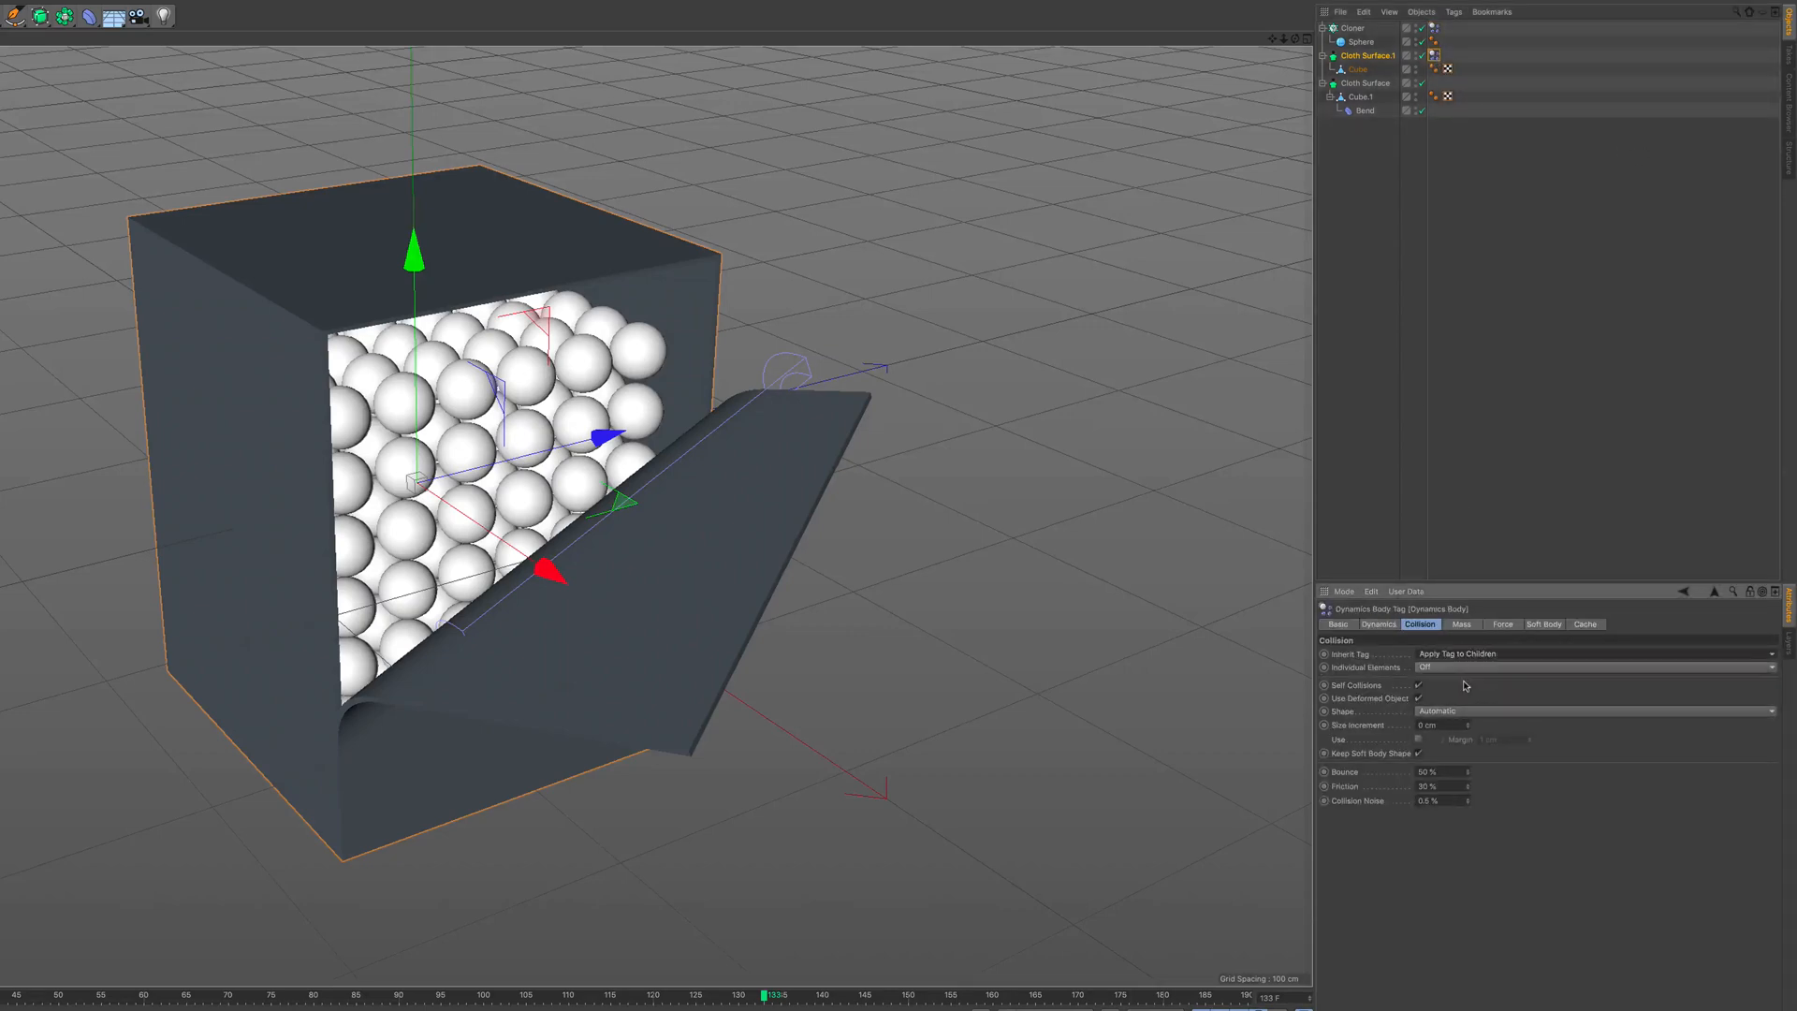
{"action": "left_click", "coordinate": [1459, 668]}
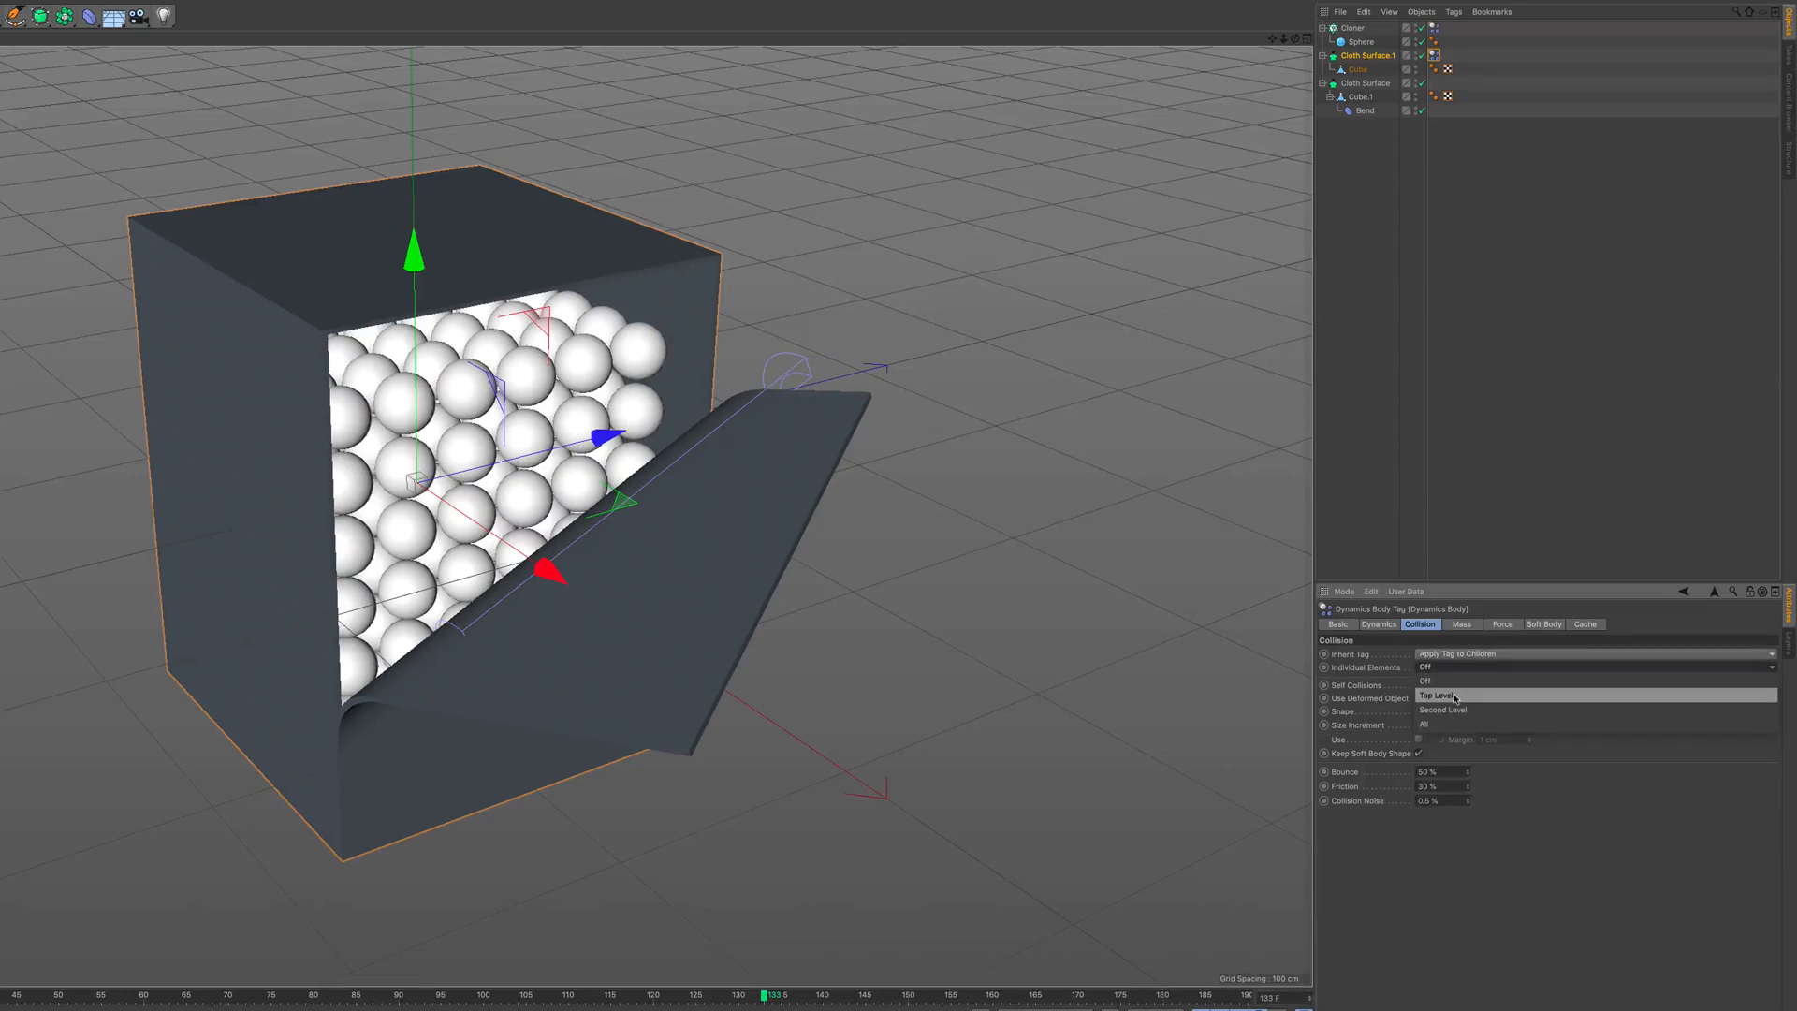
{"action": "left_click", "coordinate": [1445, 722]}
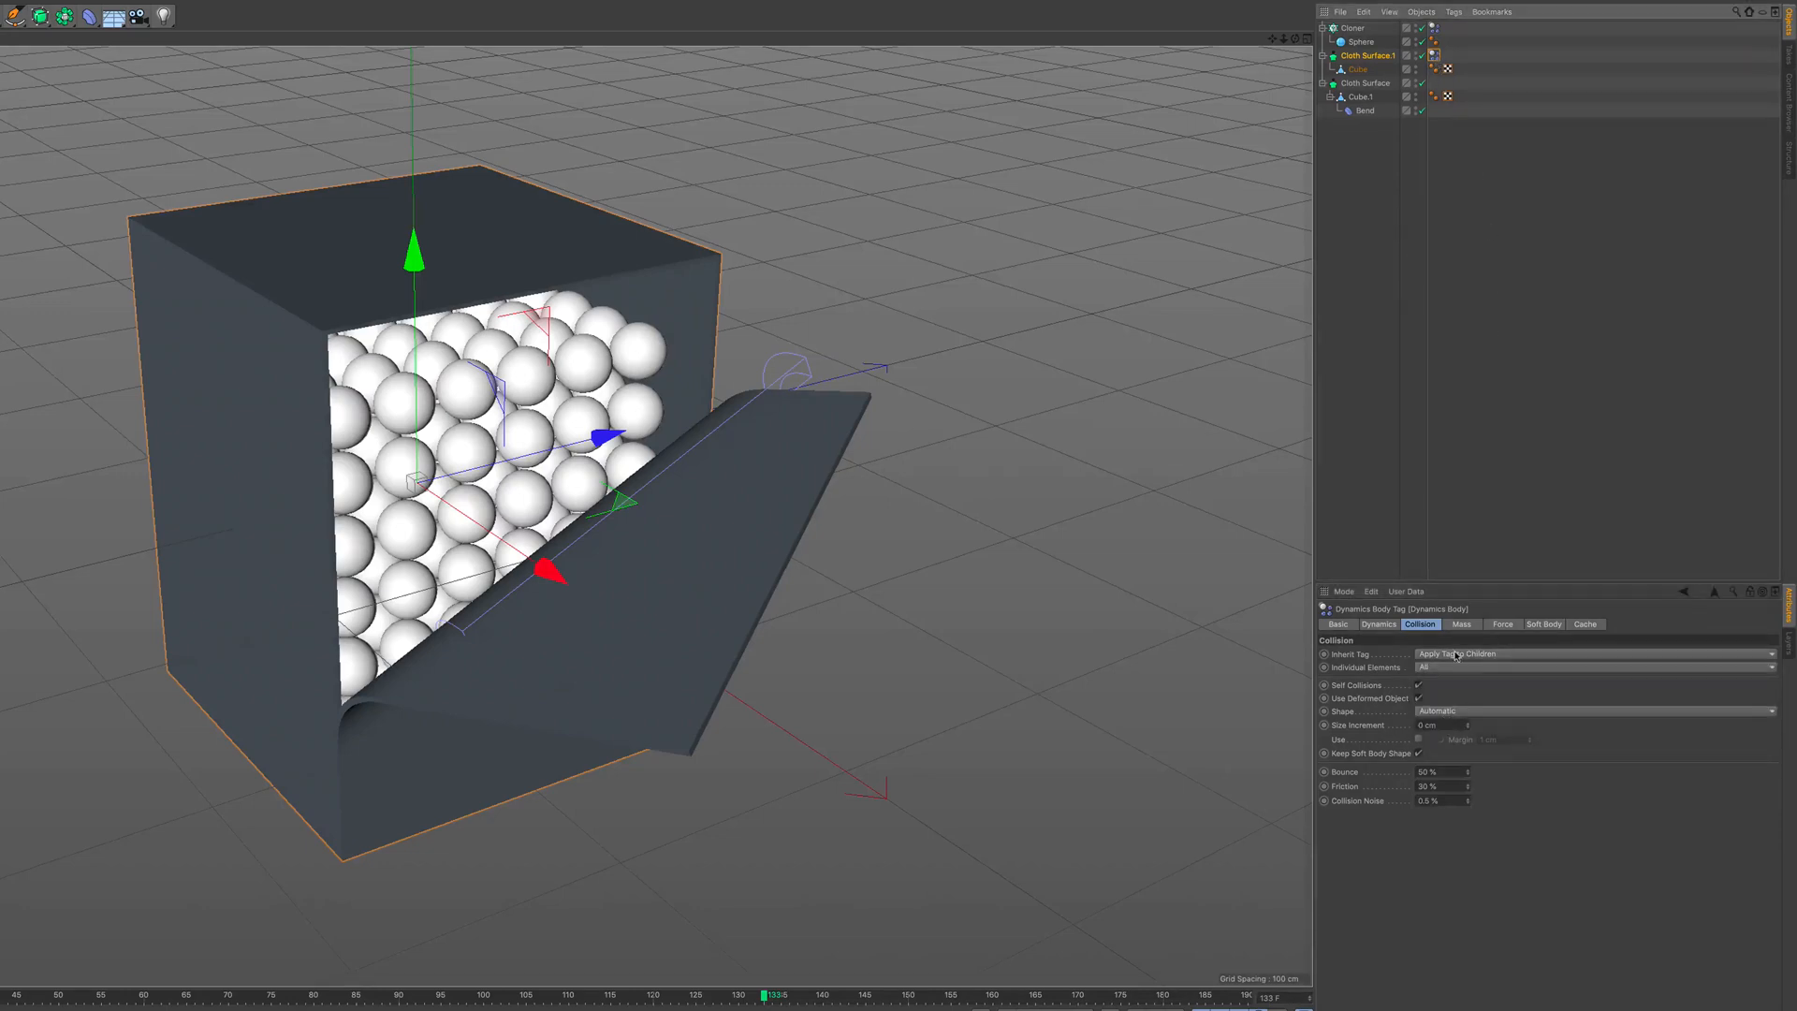
{"action": "left_click", "coordinate": [1475, 713]}
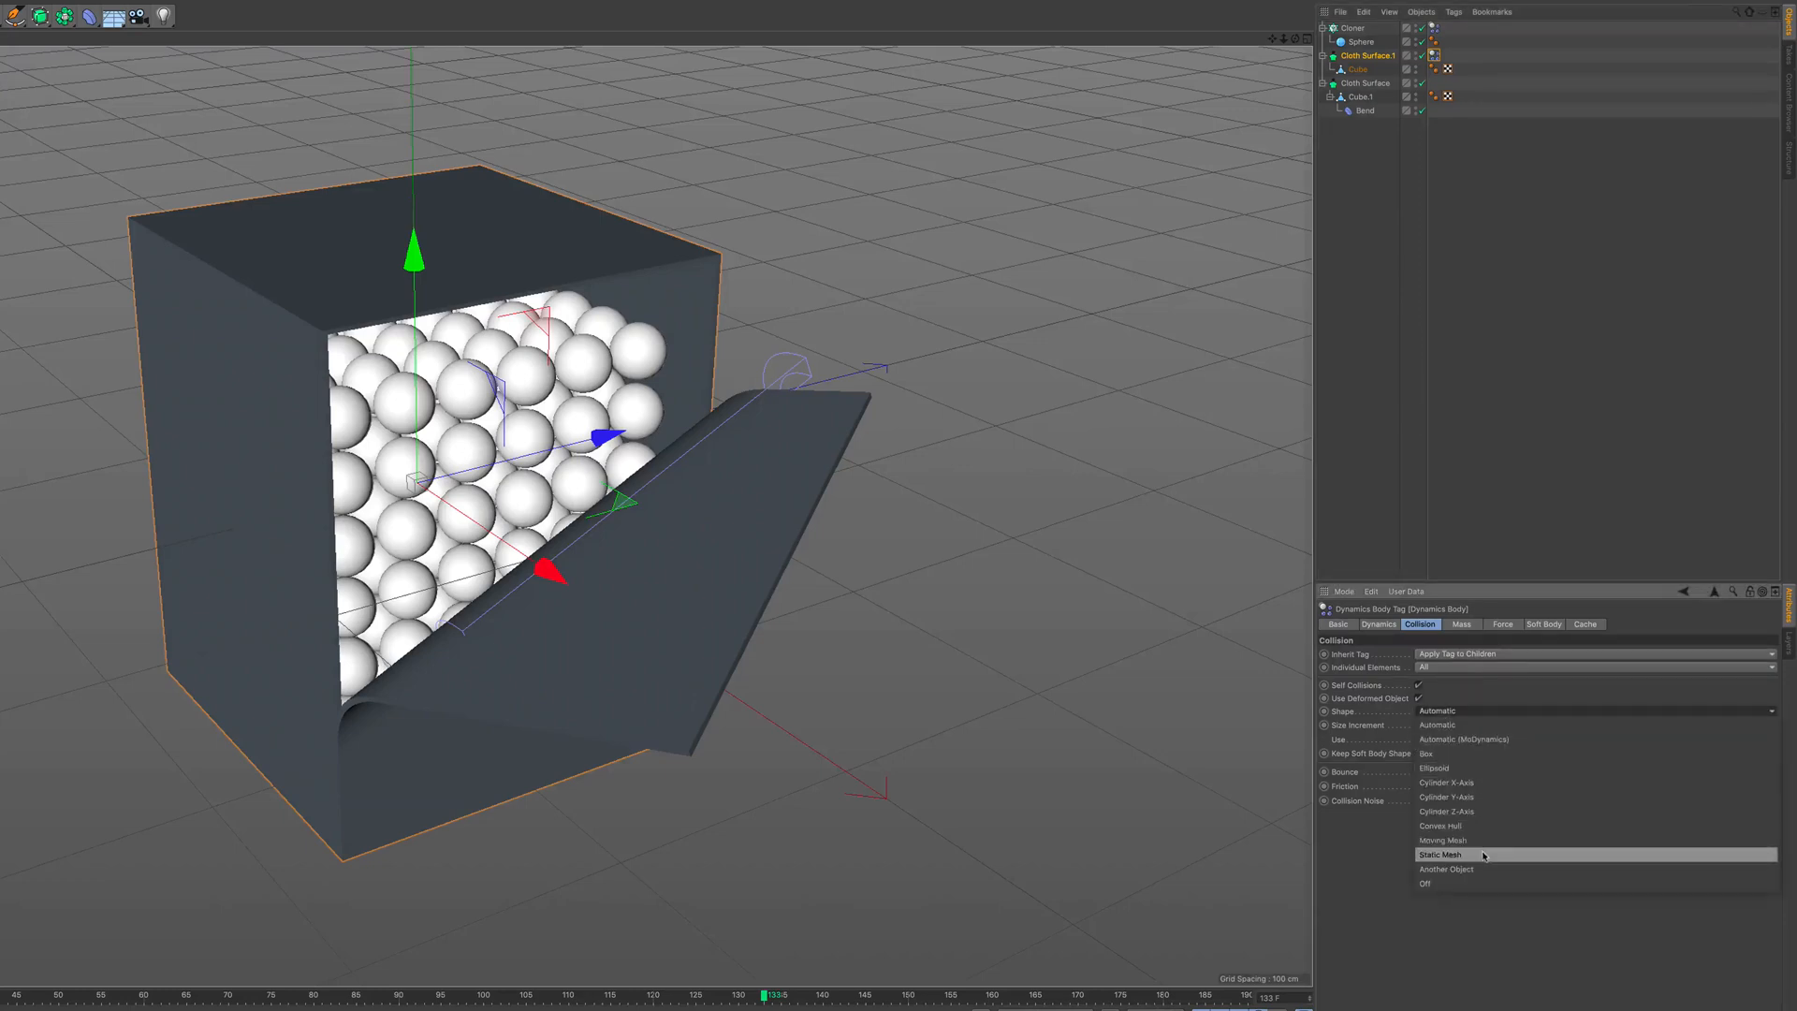
{"action": "left_click", "coordinate": [1491, 857]}
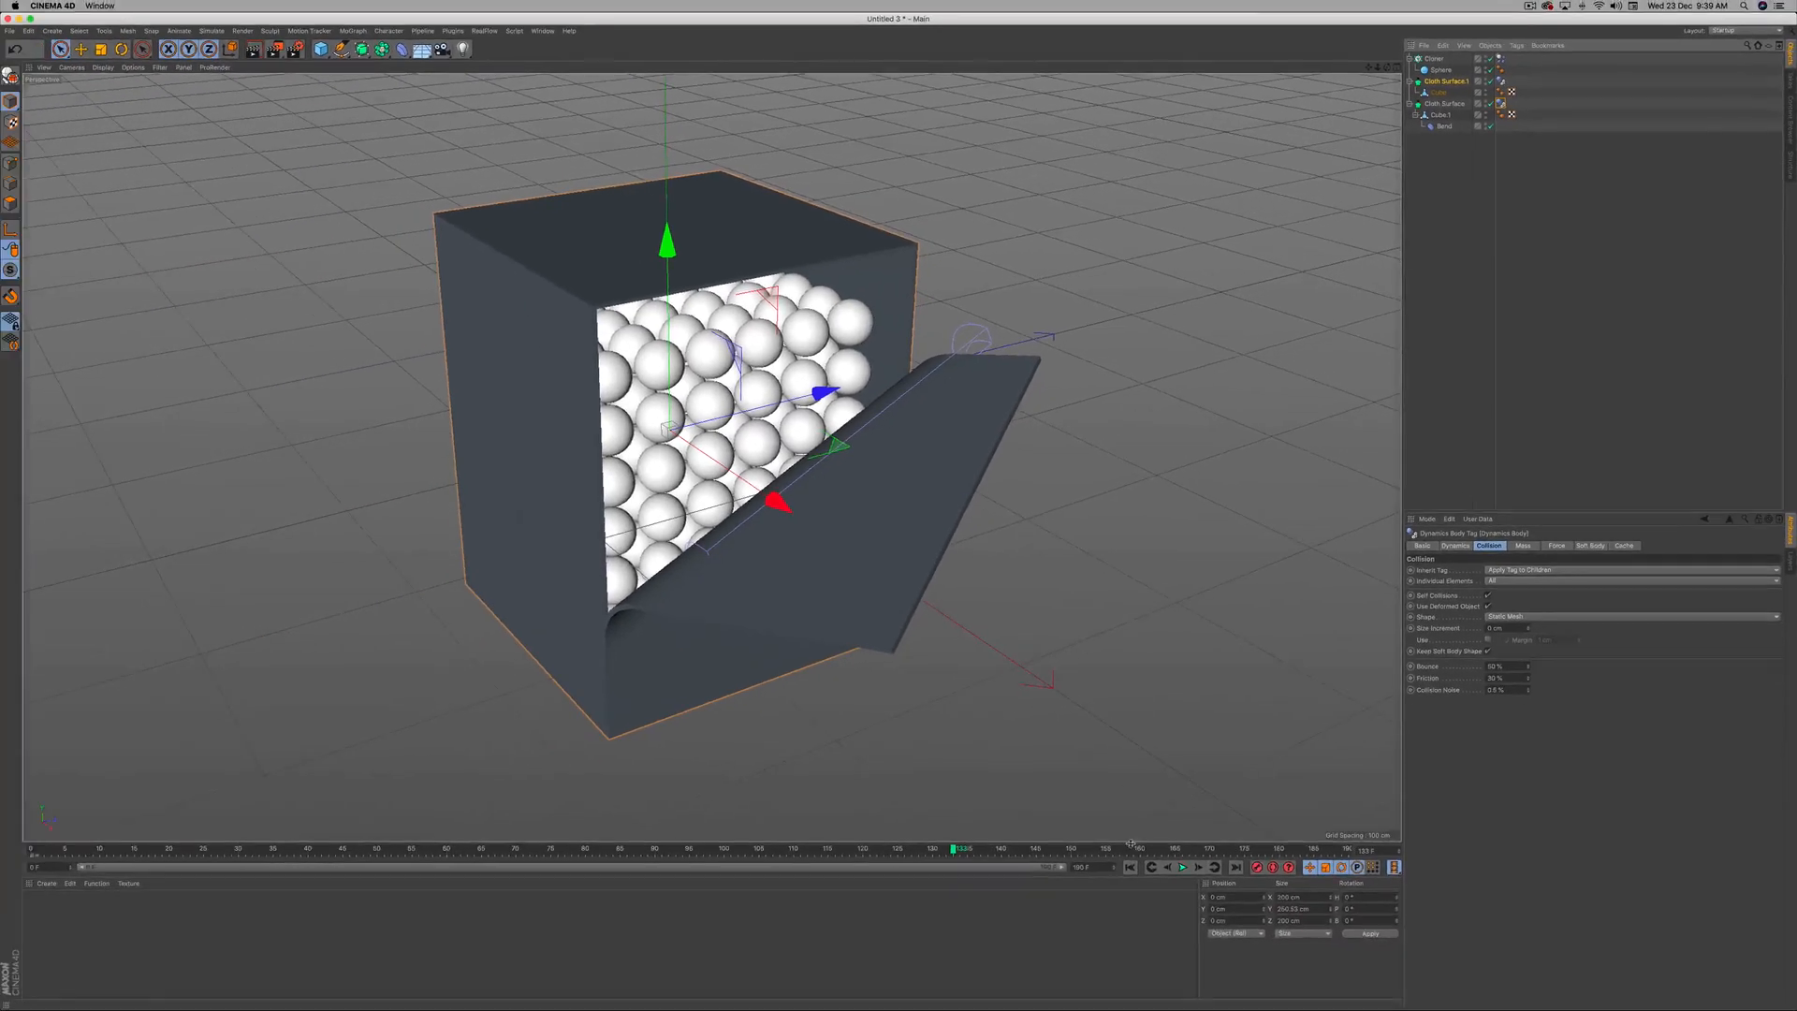
Play the simulation from the first frame to check how the spheres behave inside the opening box.
{"action": "left_click", "coordinate": [1129, 869]}
{"action": "left_click", "coordinate": [1183, 868]}
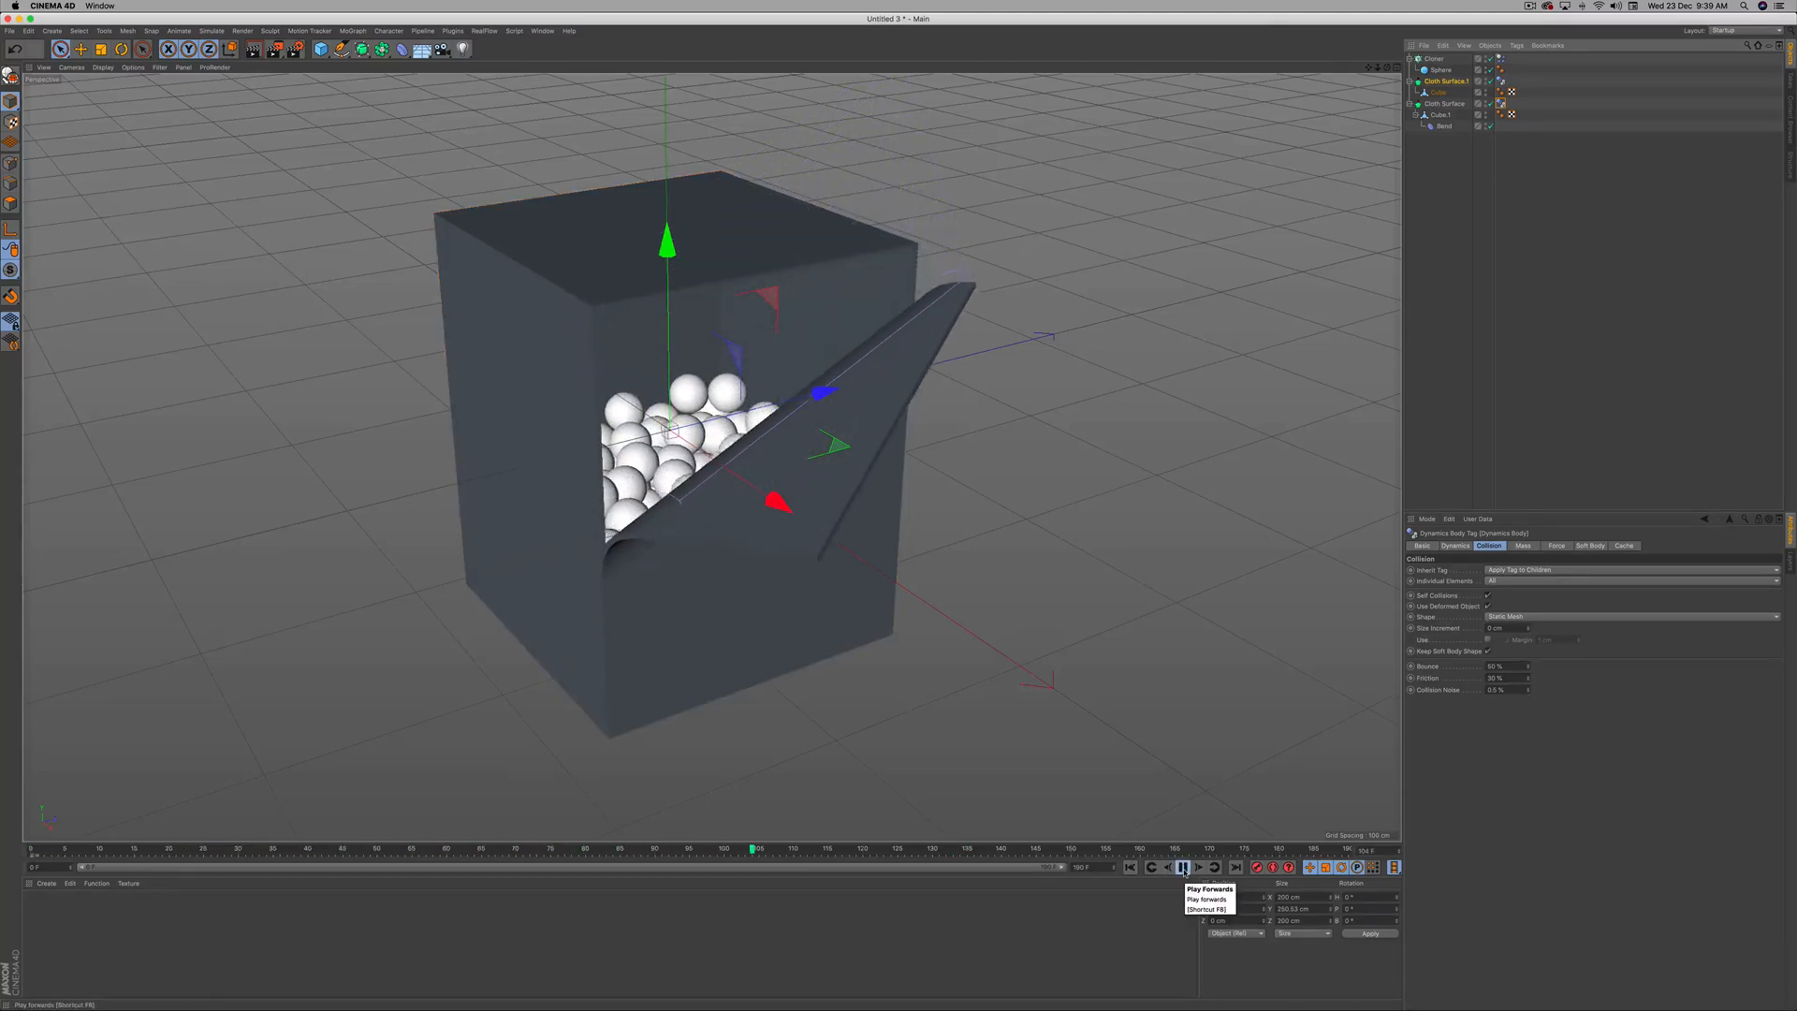
{"action": "left_click", "coordinate": [1183, 869]}
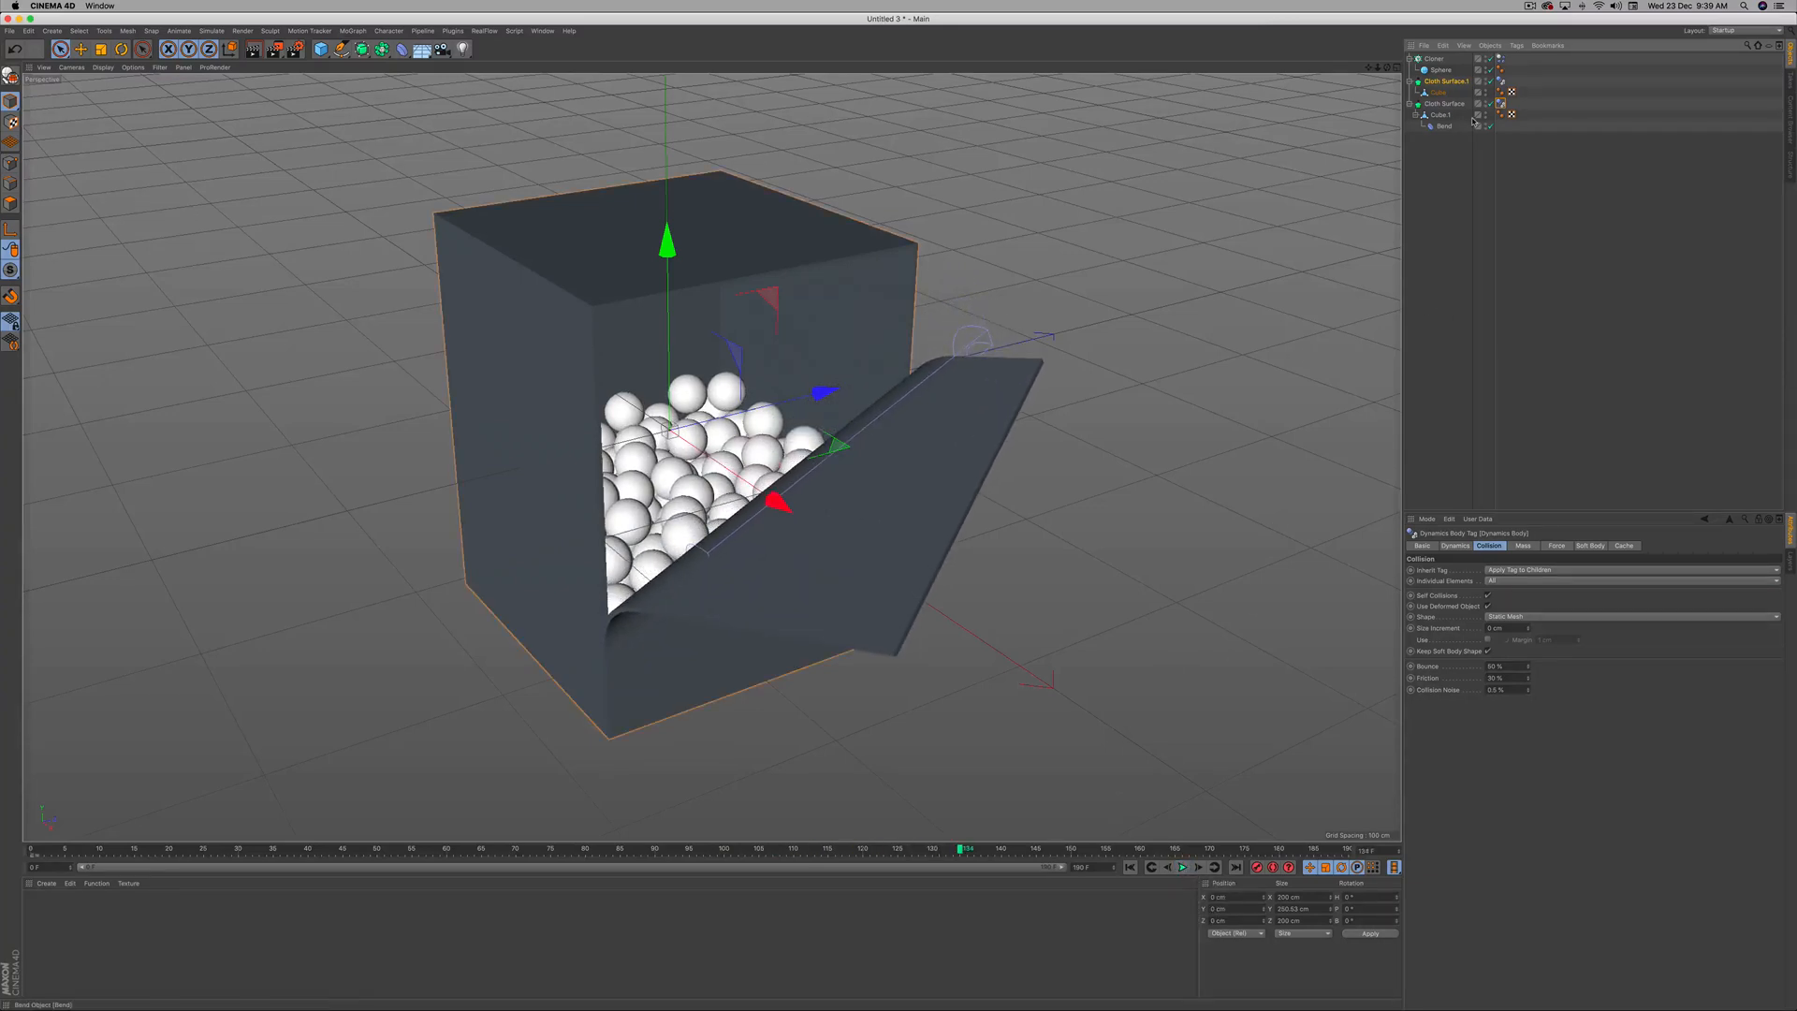
Set the Cloner's grid count to 8, 7 and 7 to fill the box with more spheres.
{"action": "left_click", "coordinate": [1435, 59]}
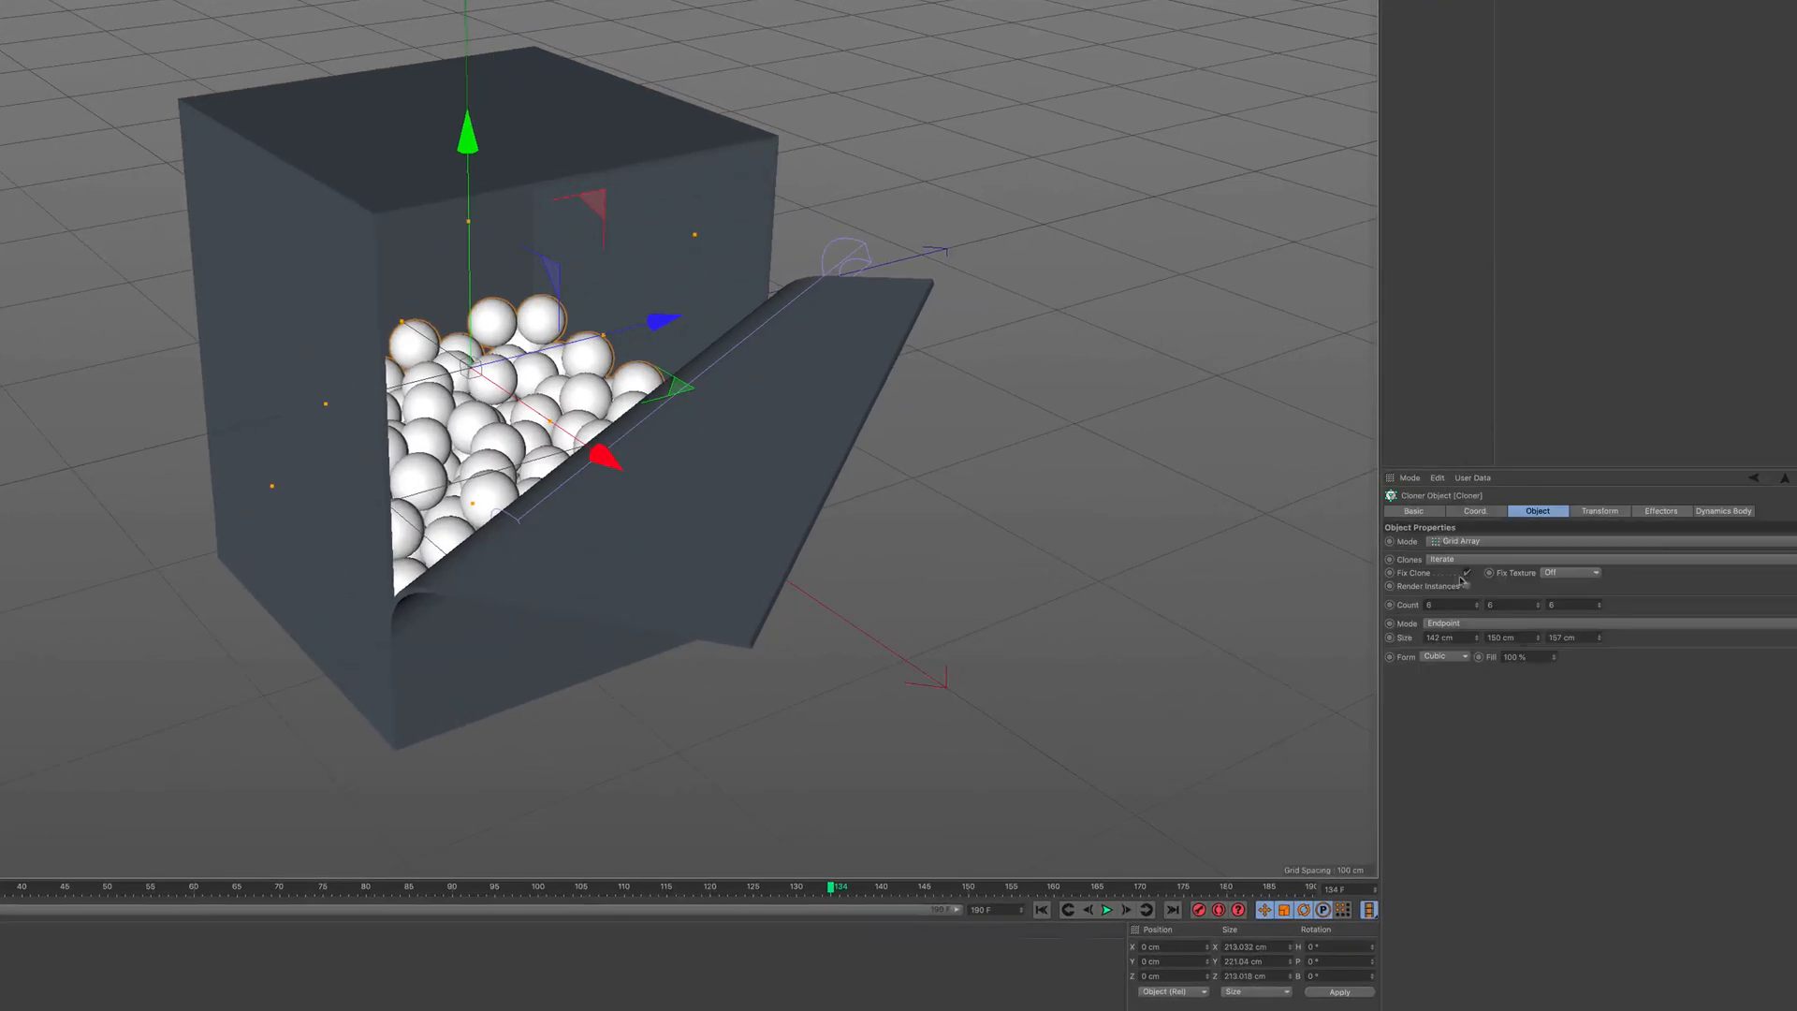
{"action": "double_click", "coordinate": [1451, 604]}
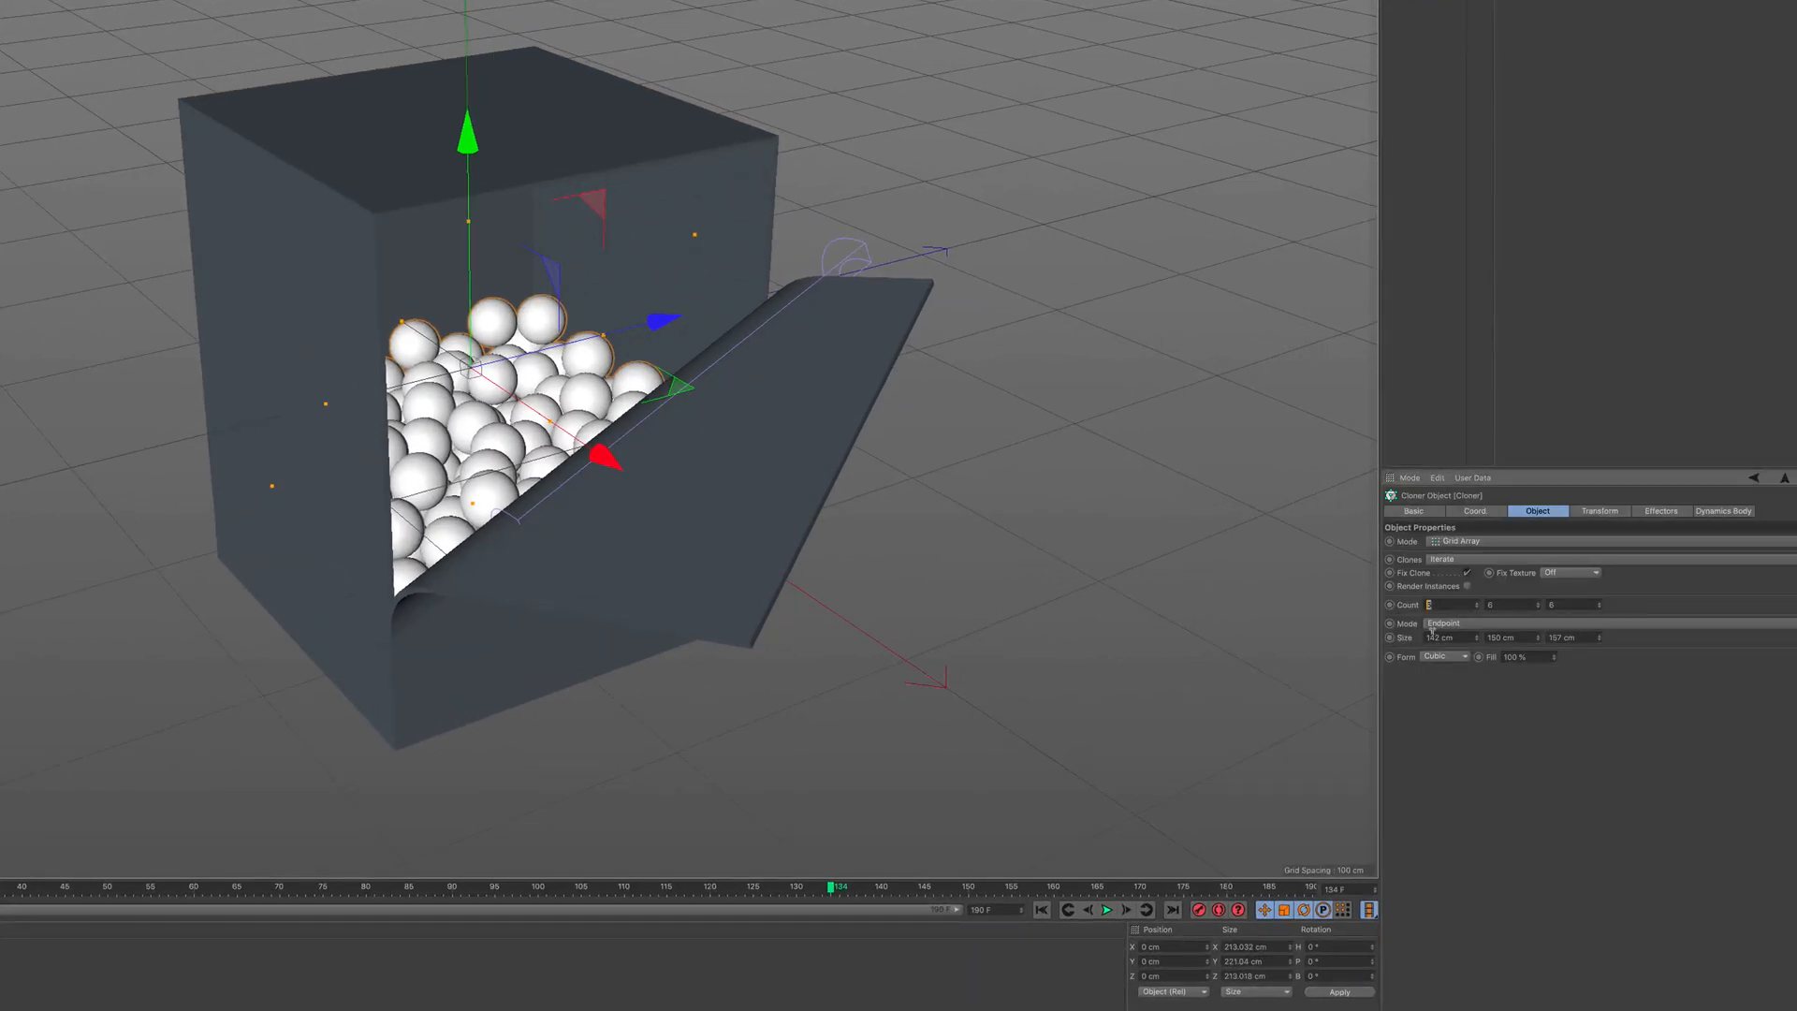
{"action": "type", "text": "8"}
{"action": "double_click", "coordinate": [1487, 605]}
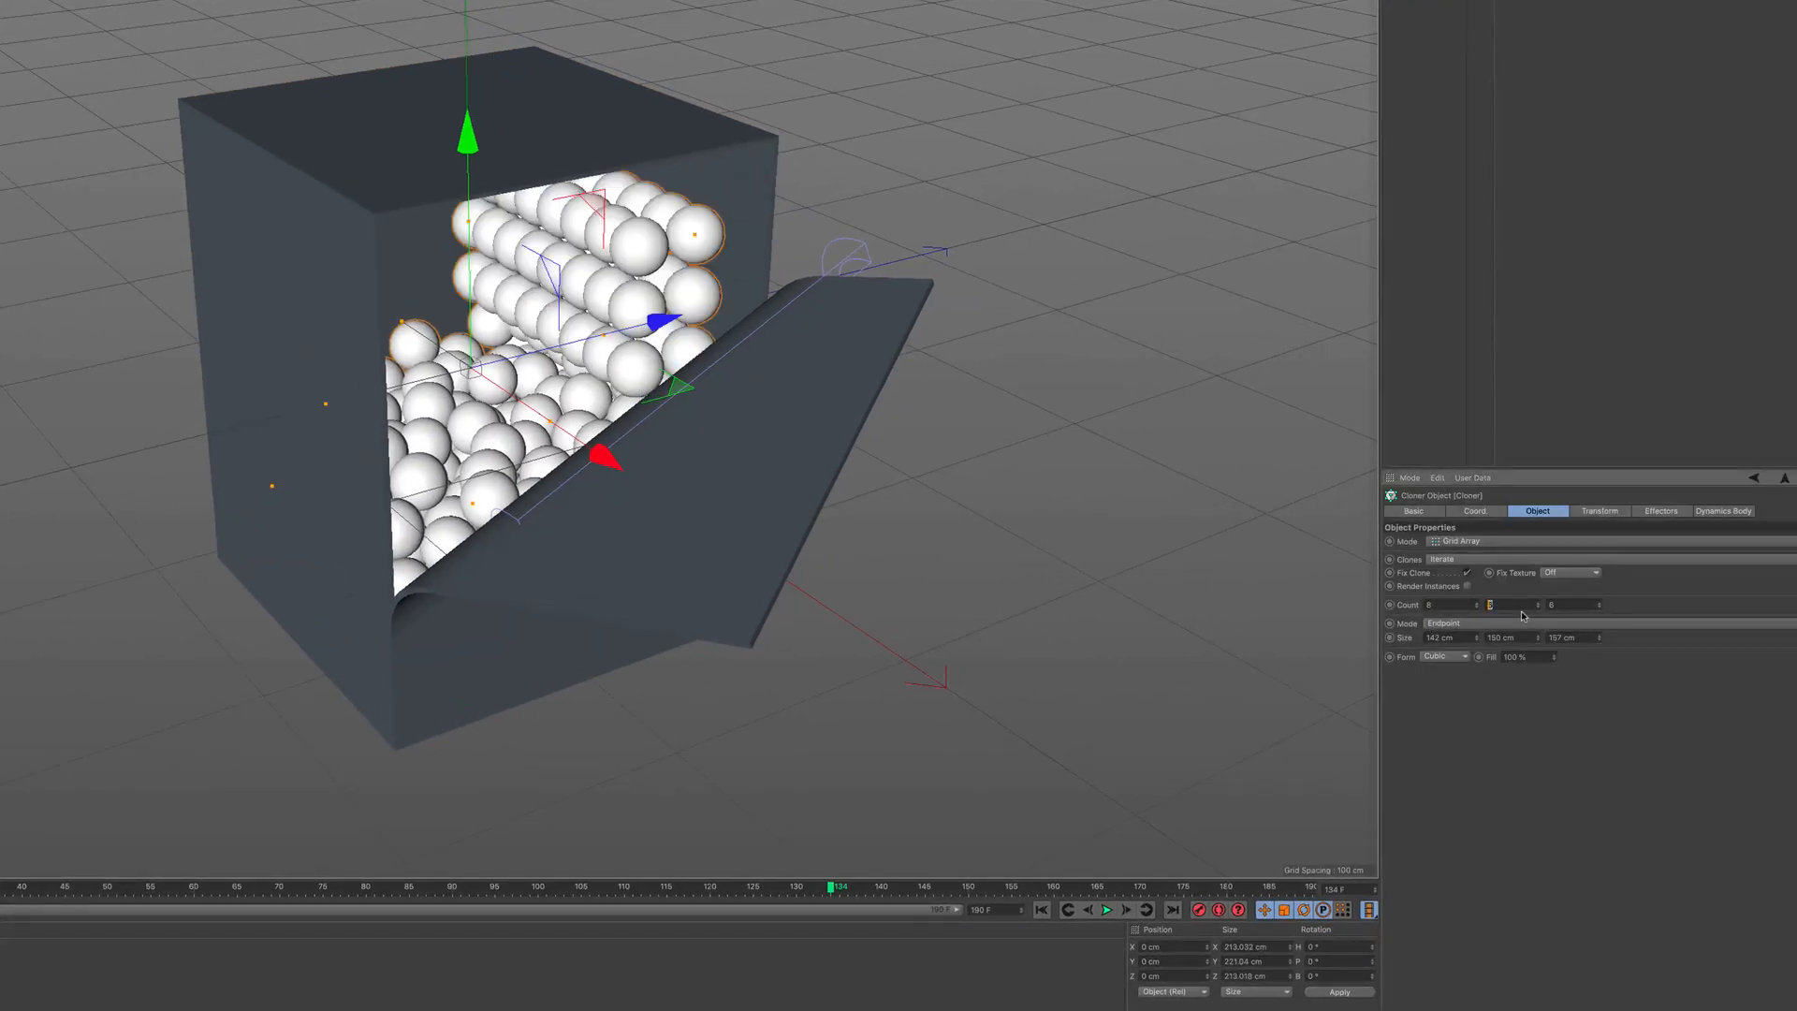
{"action": "type", "text": "7"}
{"action": "key", "text": "Tab"}
{"action": "type", "text": "7"}
{"action": "key", "text": "Return"}
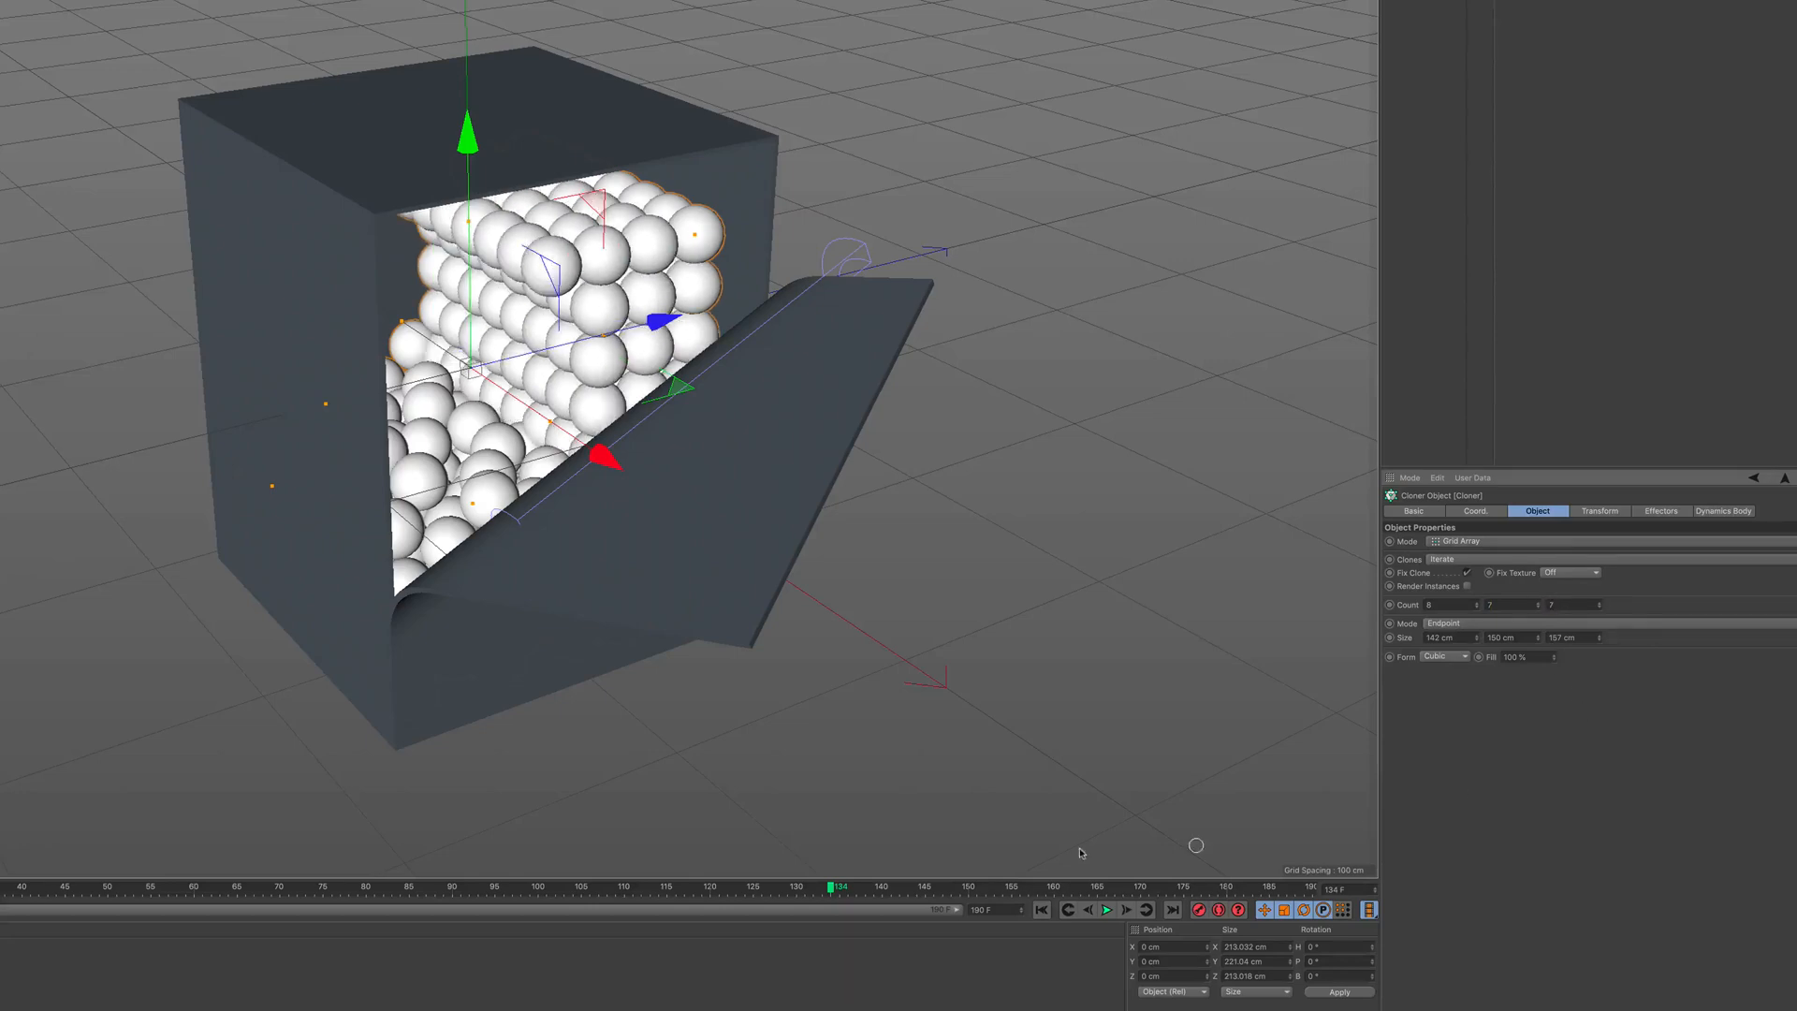
Replay the simulation with the denser sphere grid and return to the first frame.
{"action": "left_click", "coordinate": [1041, 909]}
{"action": "left_click", "coordinate": [1107, 910]}
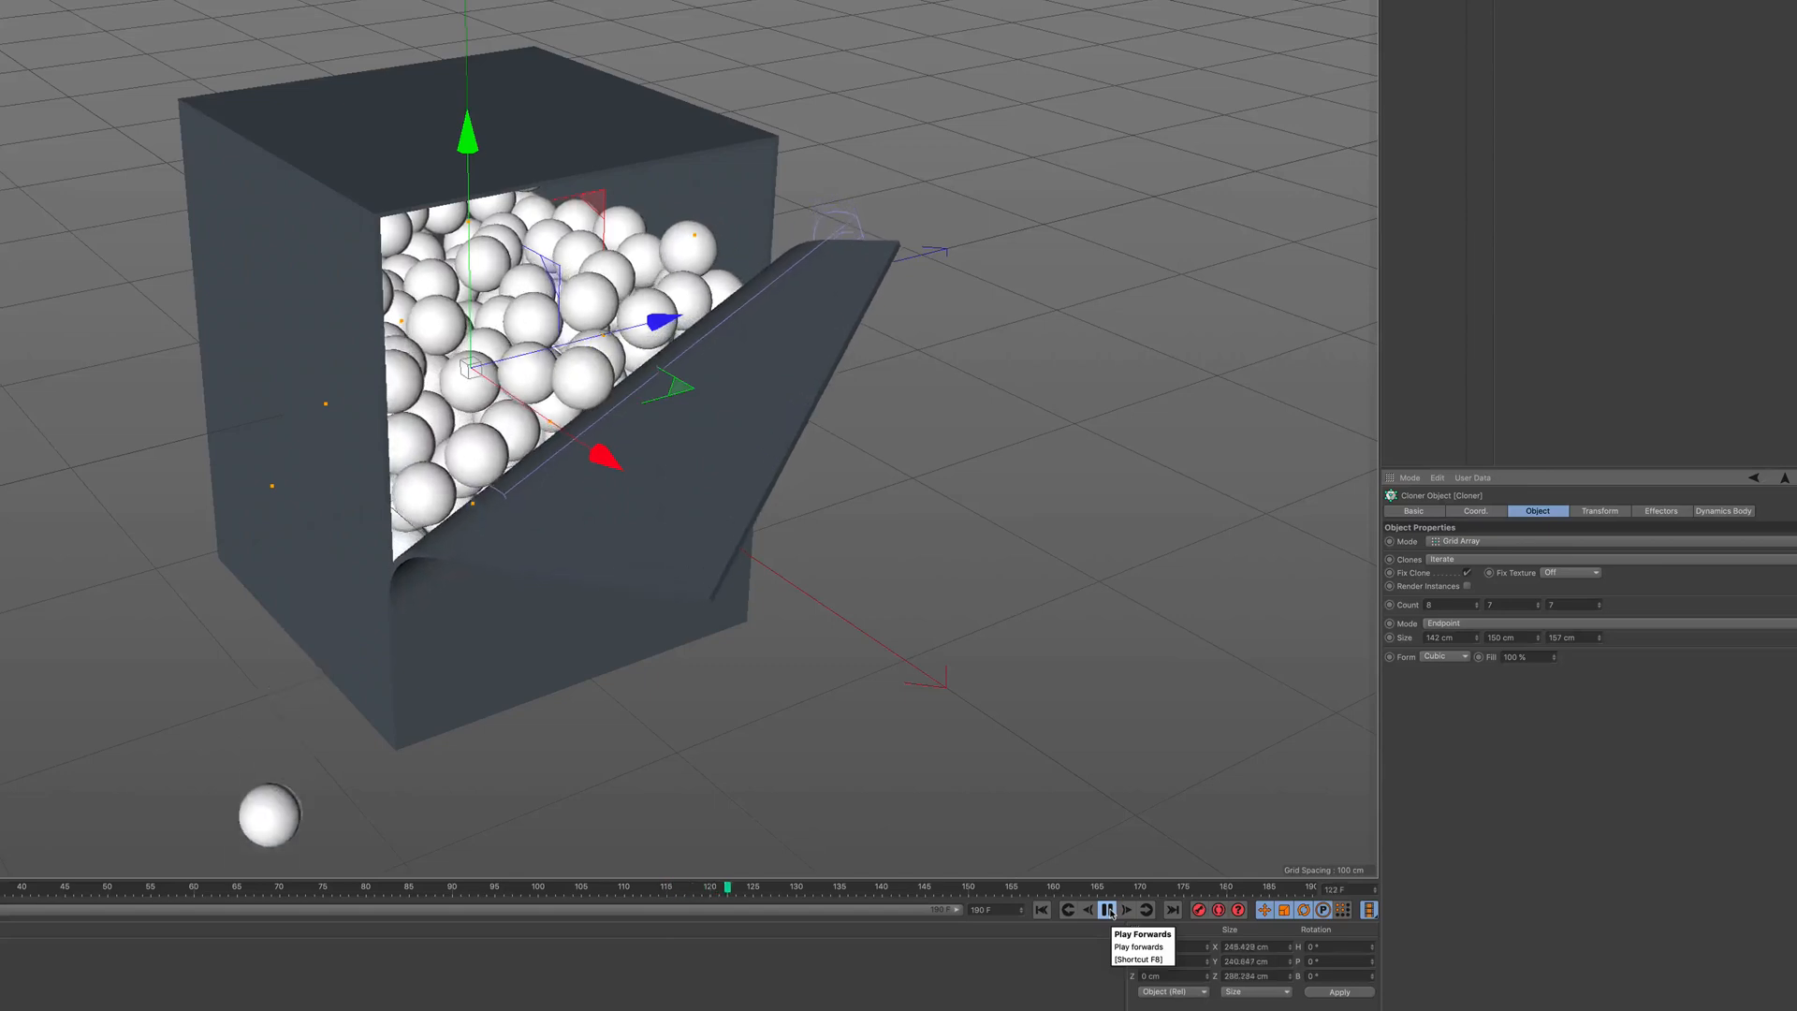
{"action": "left_click", "coordinate": [1108, 909]}
{"action": "left_click", "coordinate": [1042, 911]}
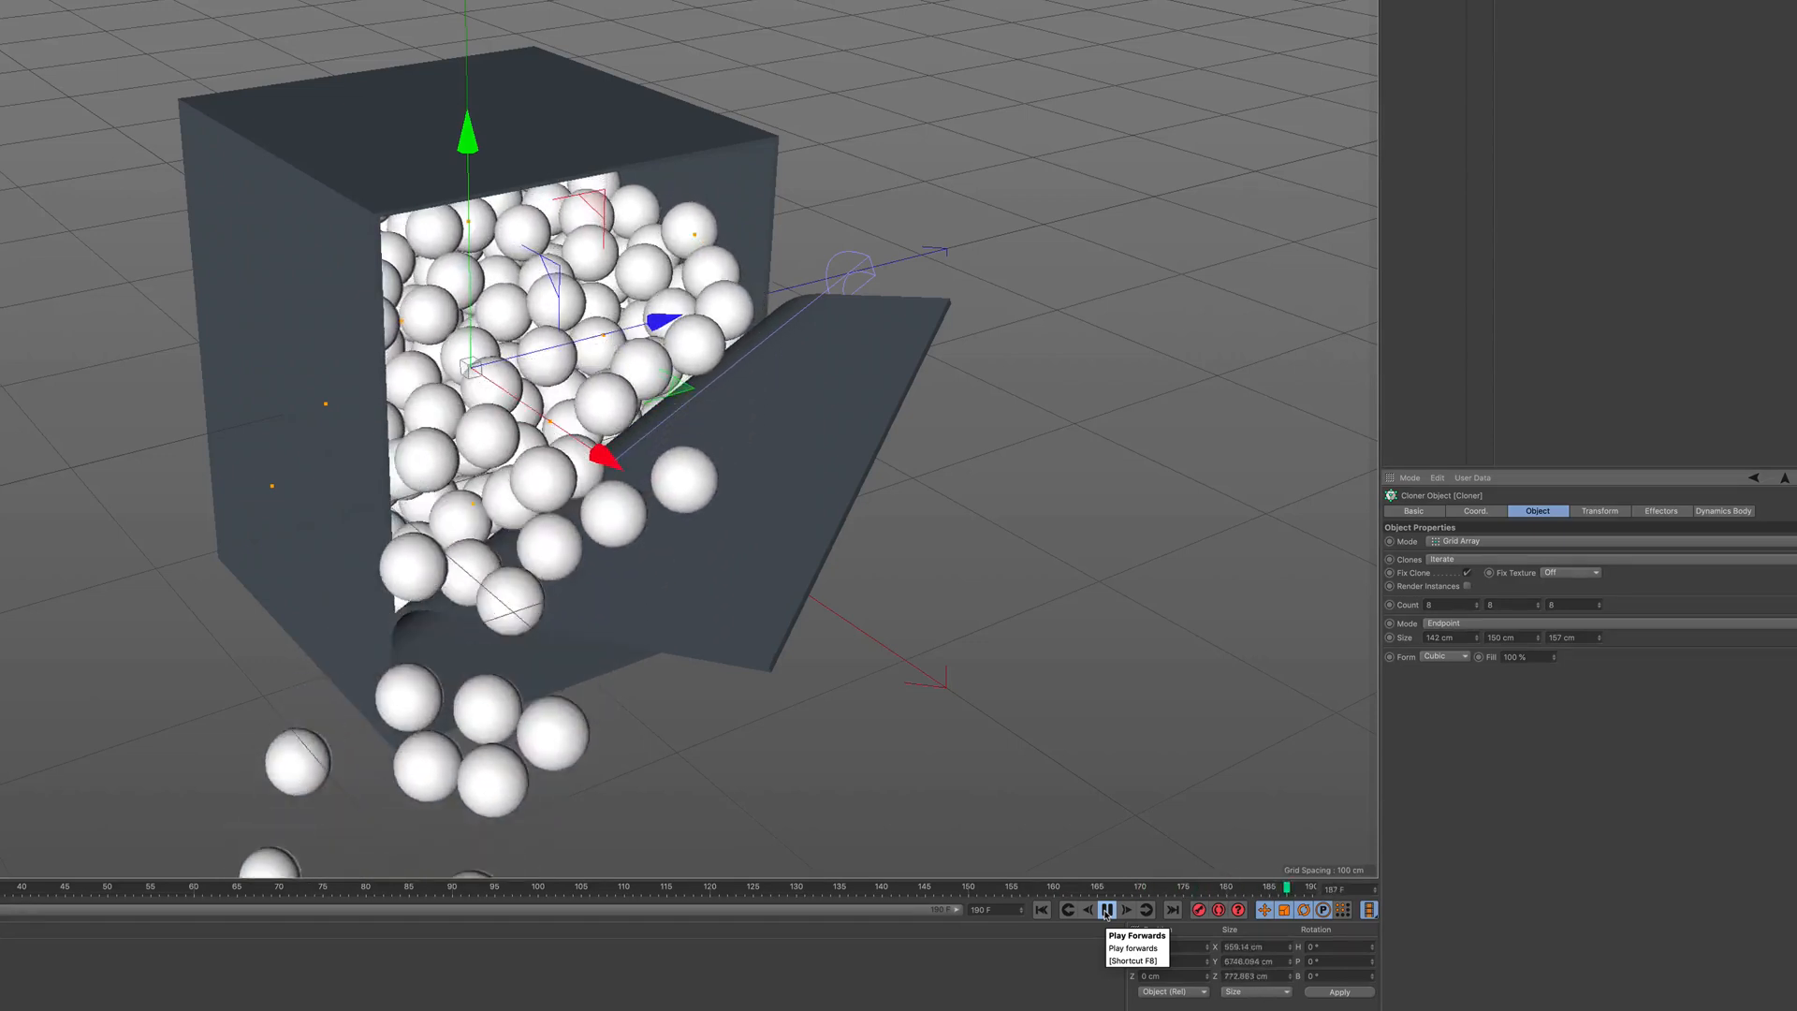
{"action": "left_click", "coordinate": [1042, 912]}
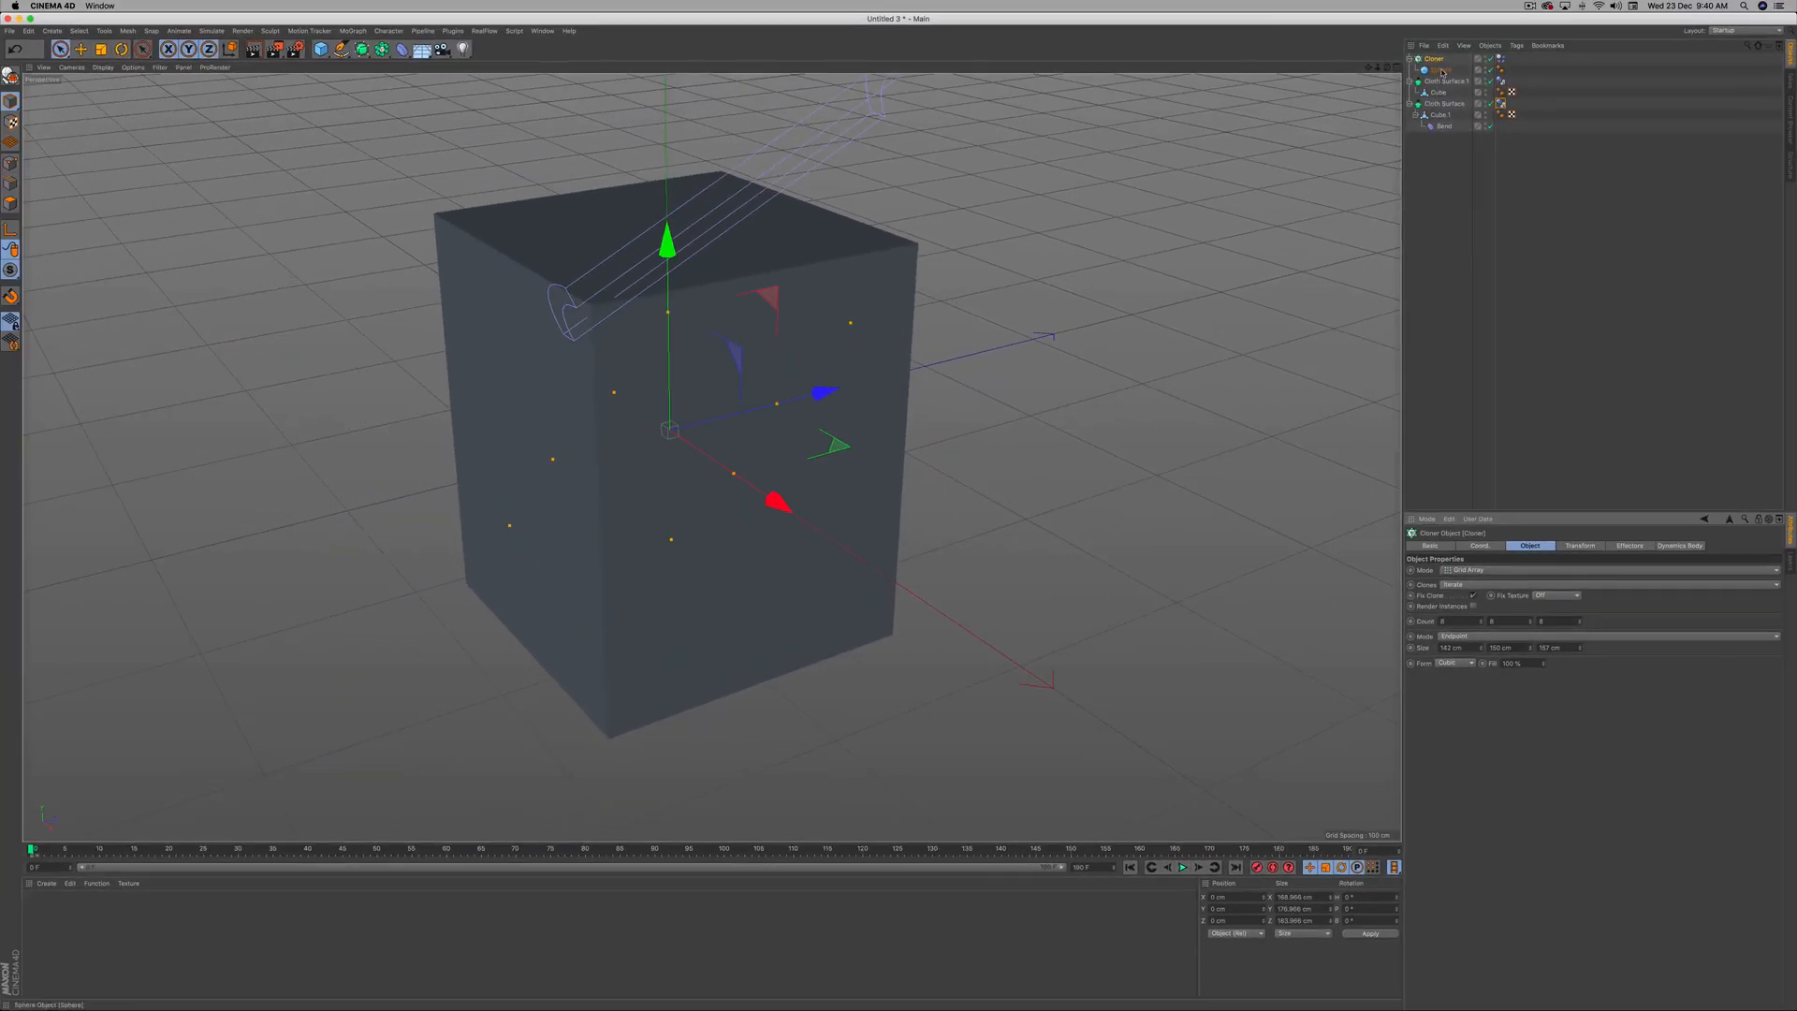
Reduce the Sphere's radius to about 12.48 cm and play the simulation.
{"action": "left_click", "coordinate": [1440, 71]}
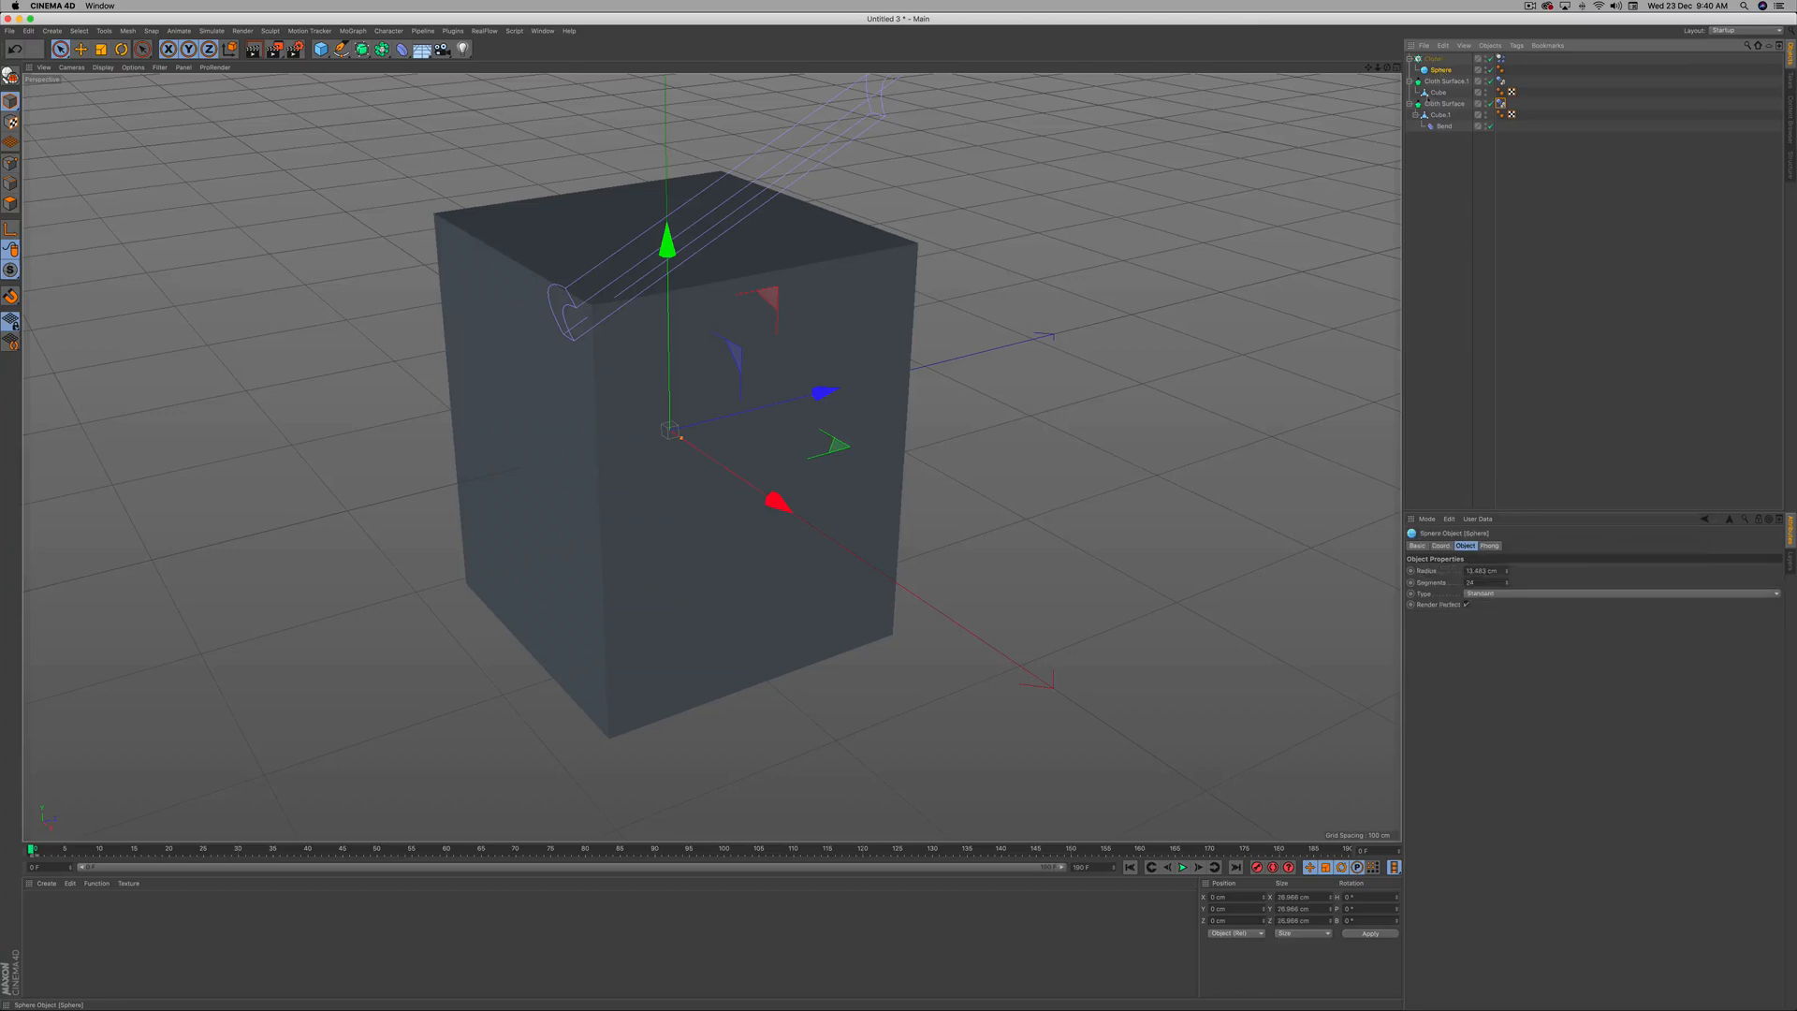
{"action": "left_click", "coordinate": [1506, 573]}
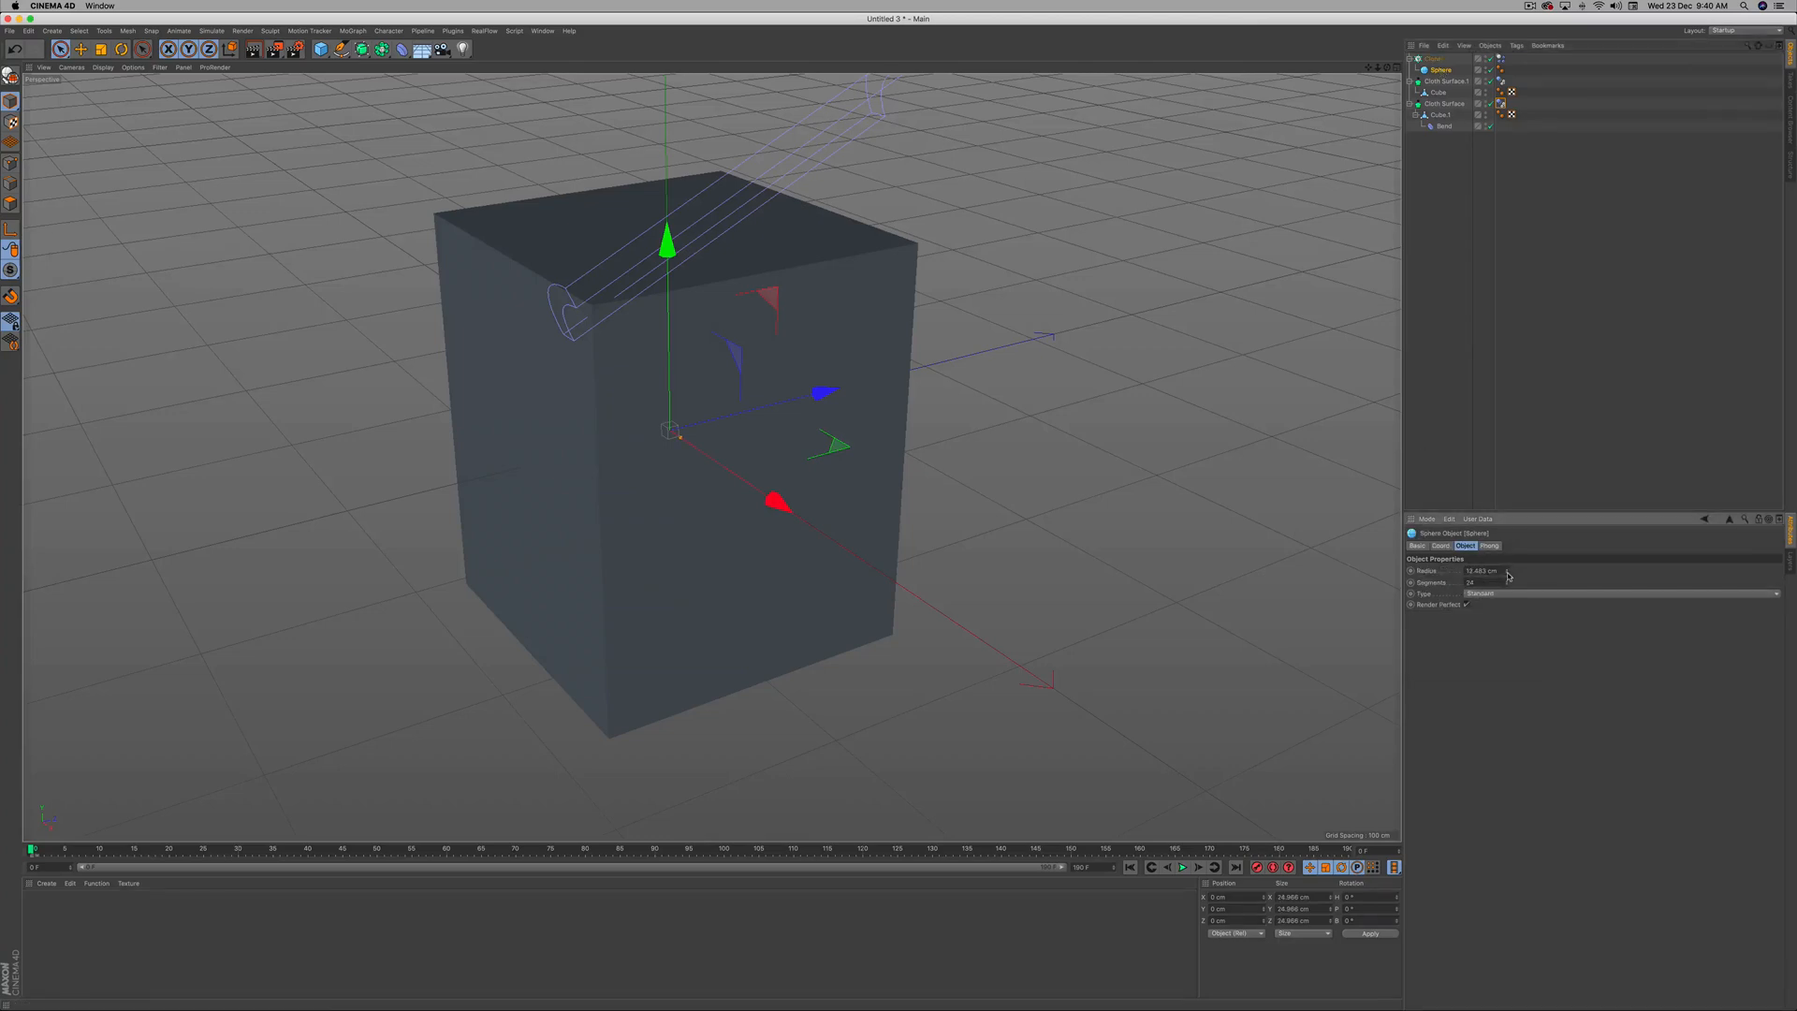
{"action": "left_click", "coordinate": [1183, 867]}
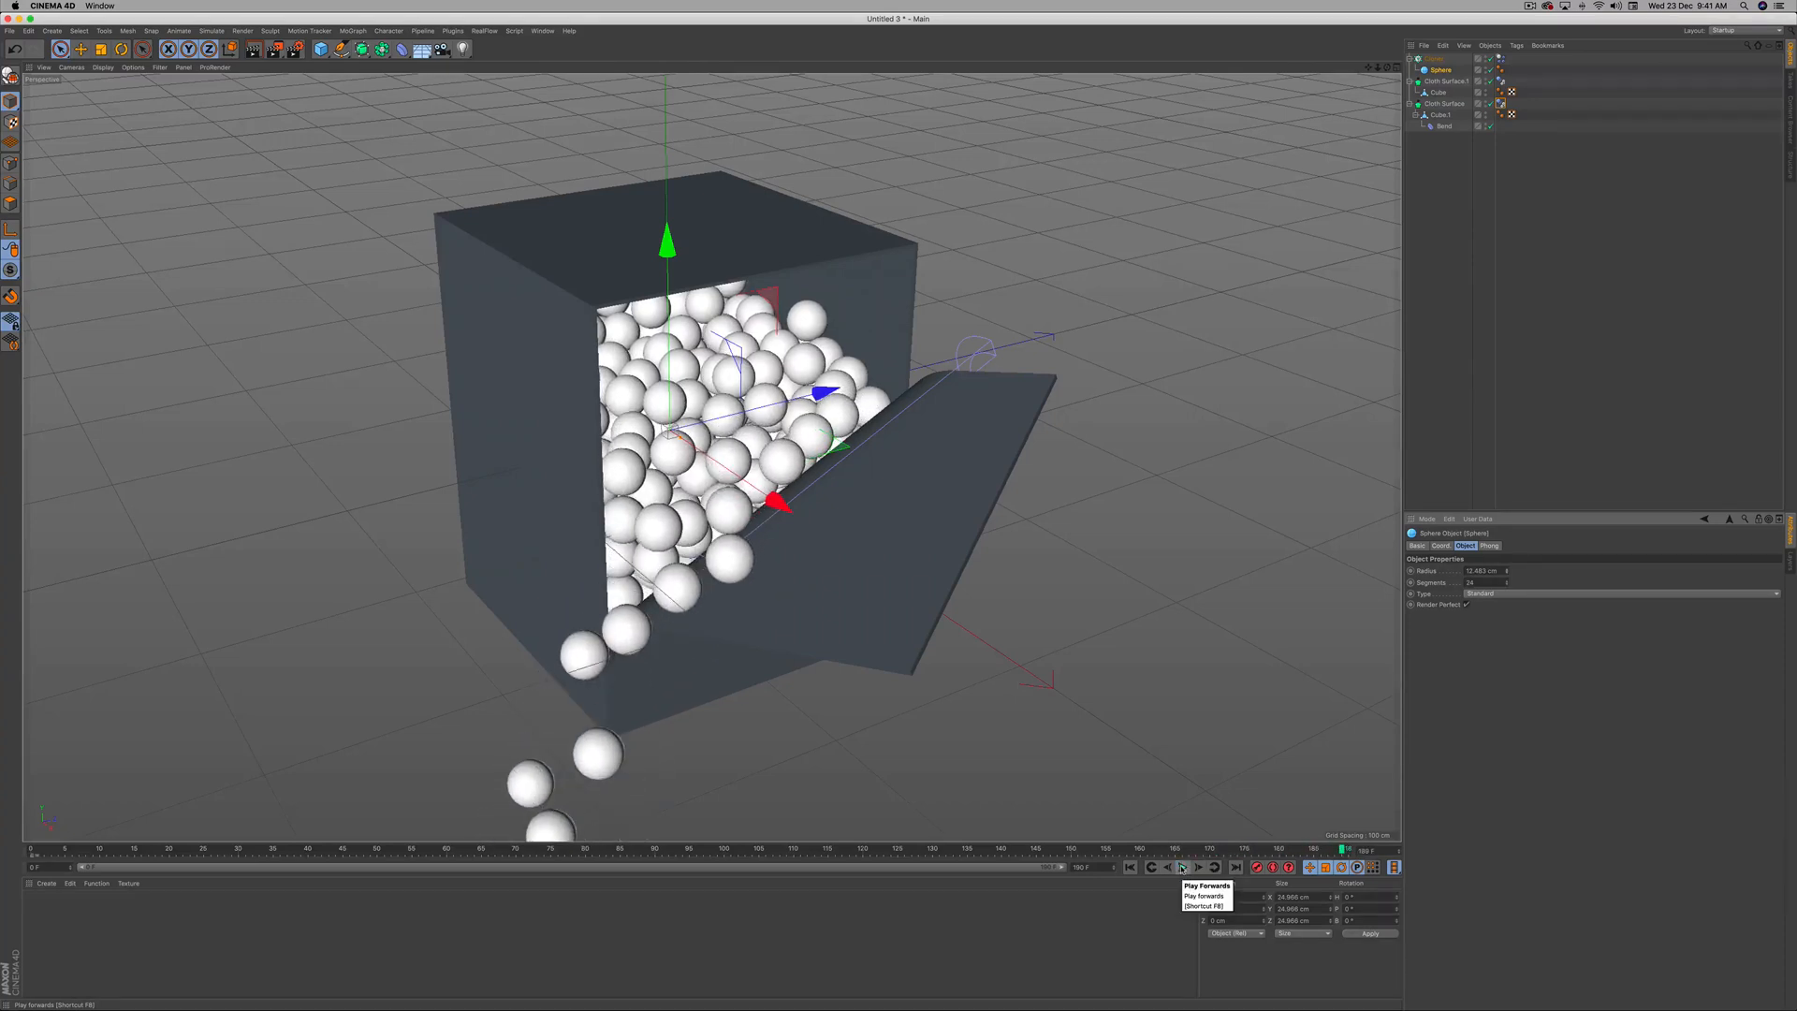
Extend the project length to 290 frames and stretch the preview range to the full timeline.
{"action": "type", "text": "2"}
{"action": "left_click", "coordinate": [1100, 905]}
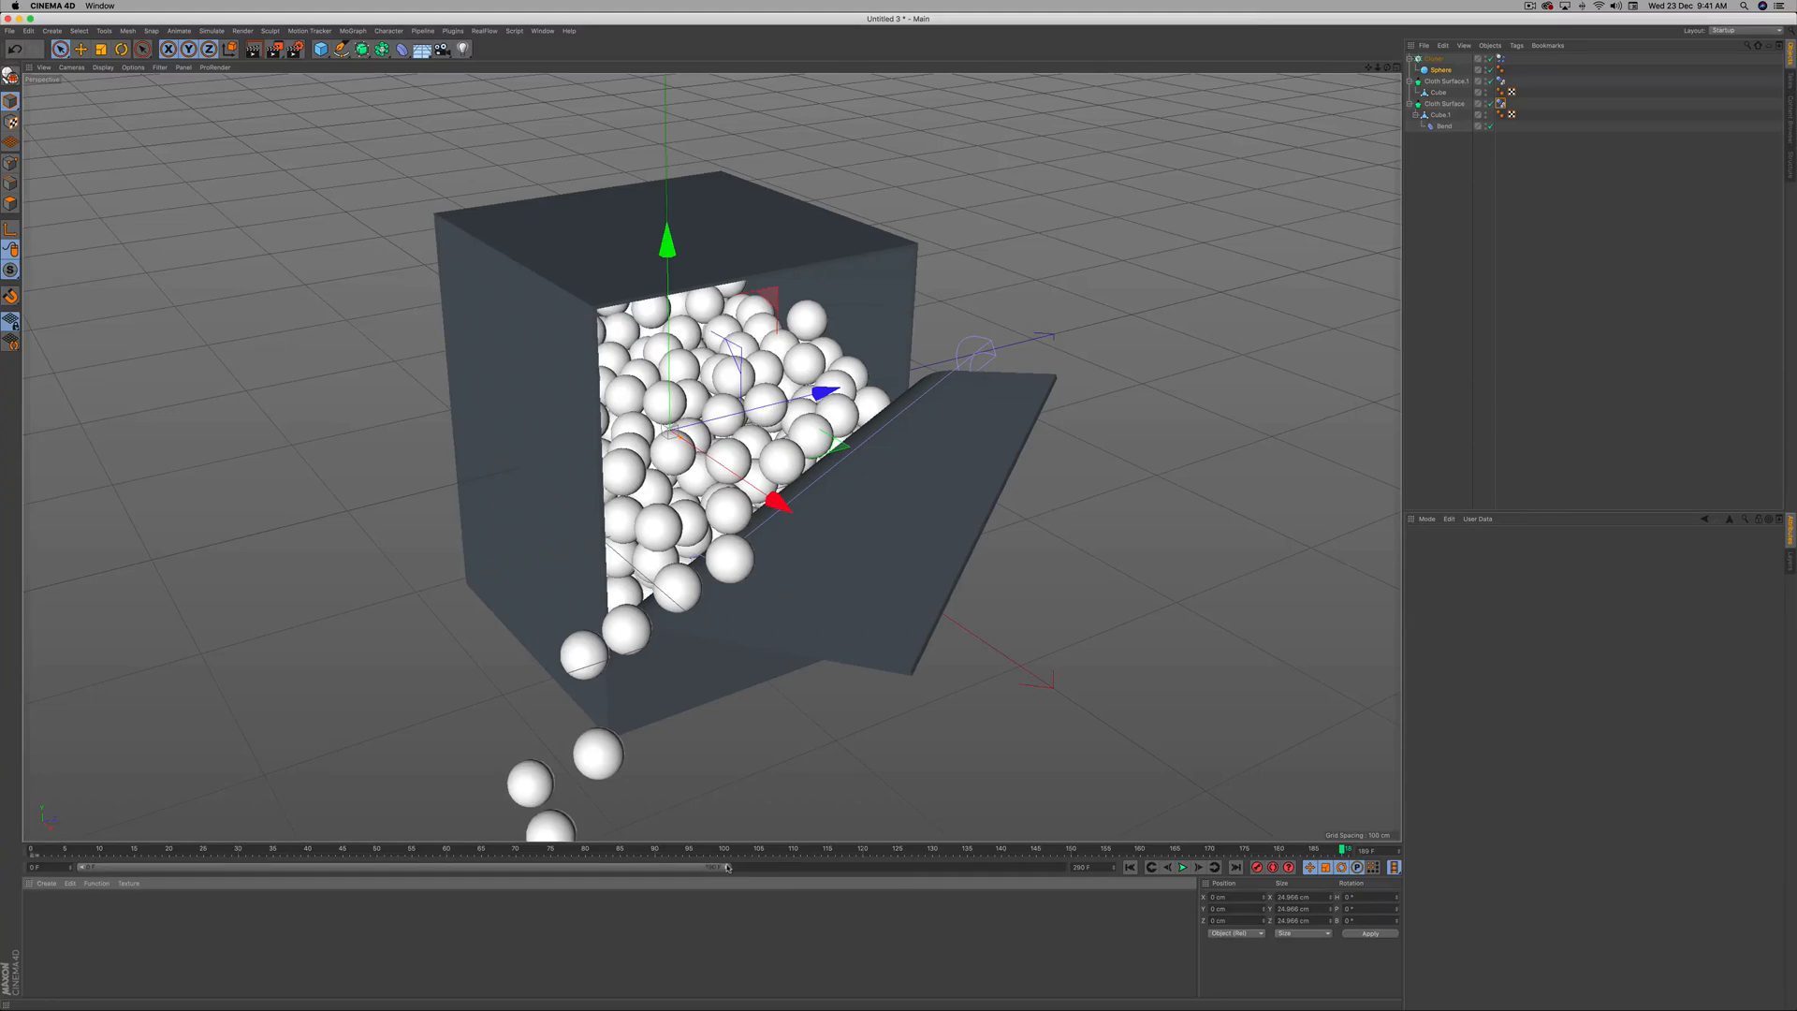
{"action": "left_click_drag", "start_coordinate": [728, 867], "coordinate": [1122, 889]}
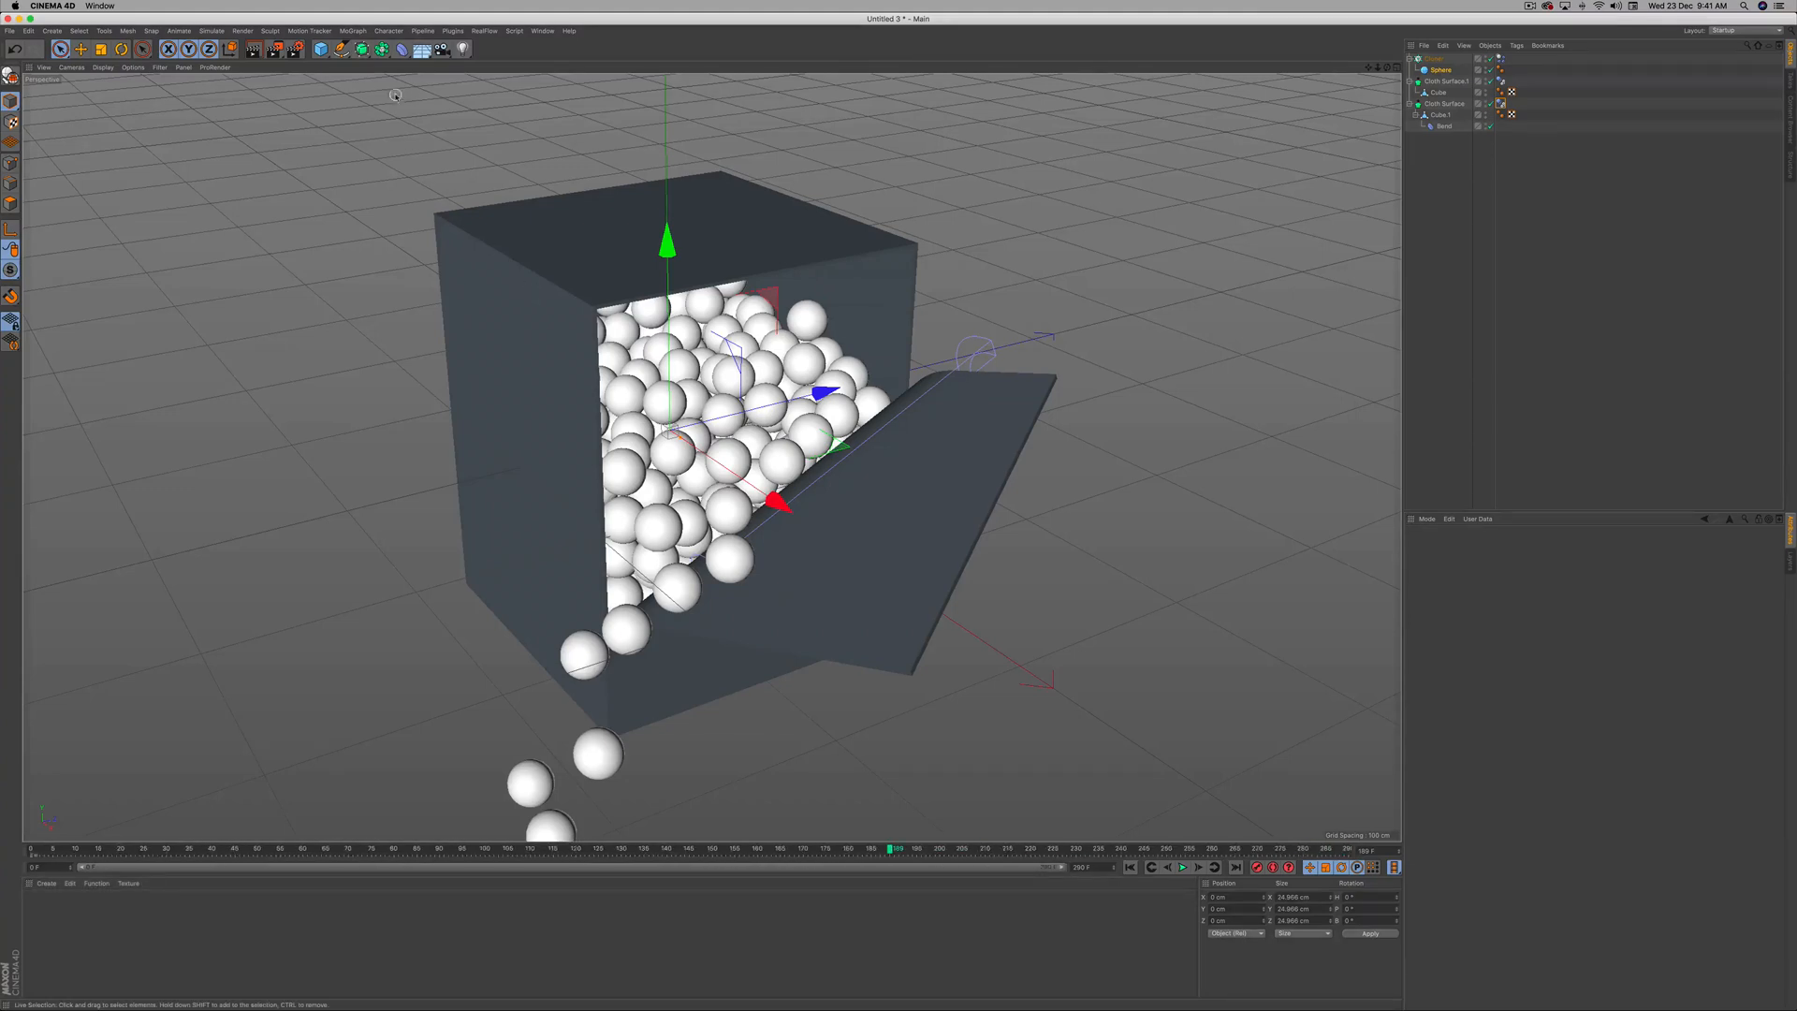
Add a Floor object and lower it beneath the box to about Y -128 cm.
{"action": "left_click", "coordinate": [422, 49]}
{"action": "left_click", "coordinate": [463, 63]}
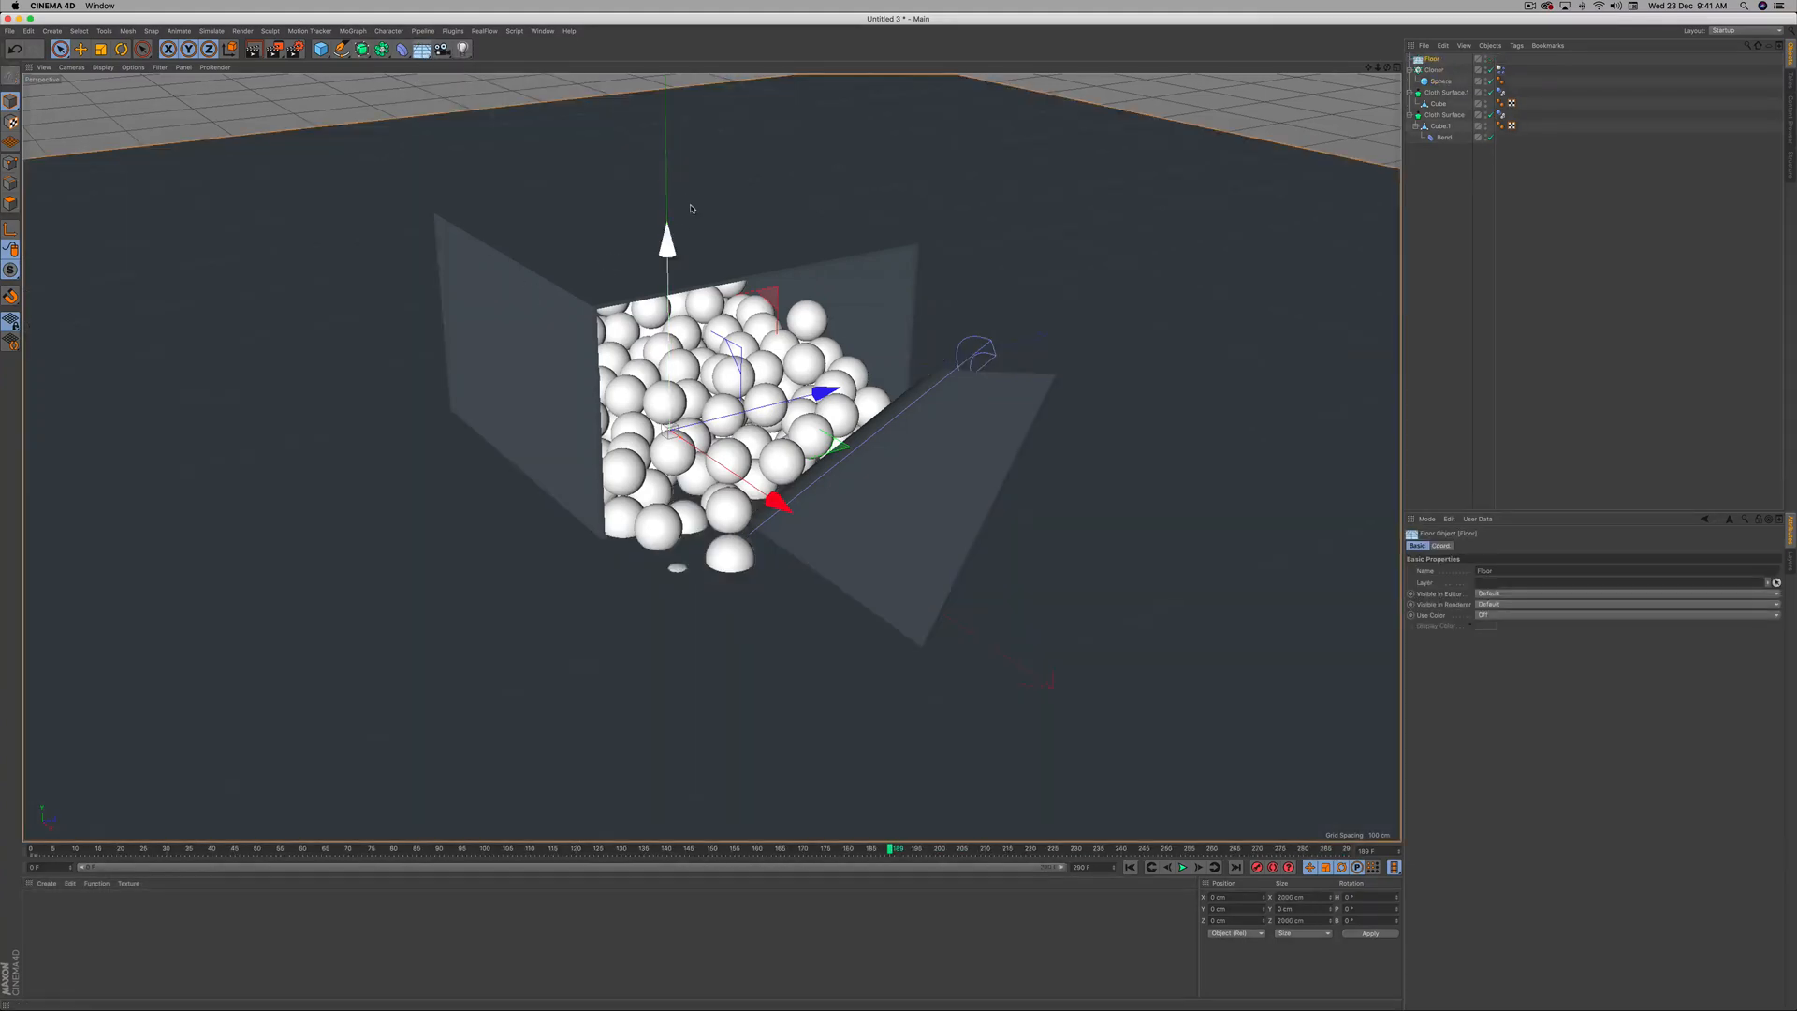
{"action": "left_click_drag", "start_coordinate": [670, 245], "coordinate": [665, 409]}
Add a Collider Body tag to the Floor and play the simulation to test it.
{"action": "left_click", "coordinate": [1516, 45]}
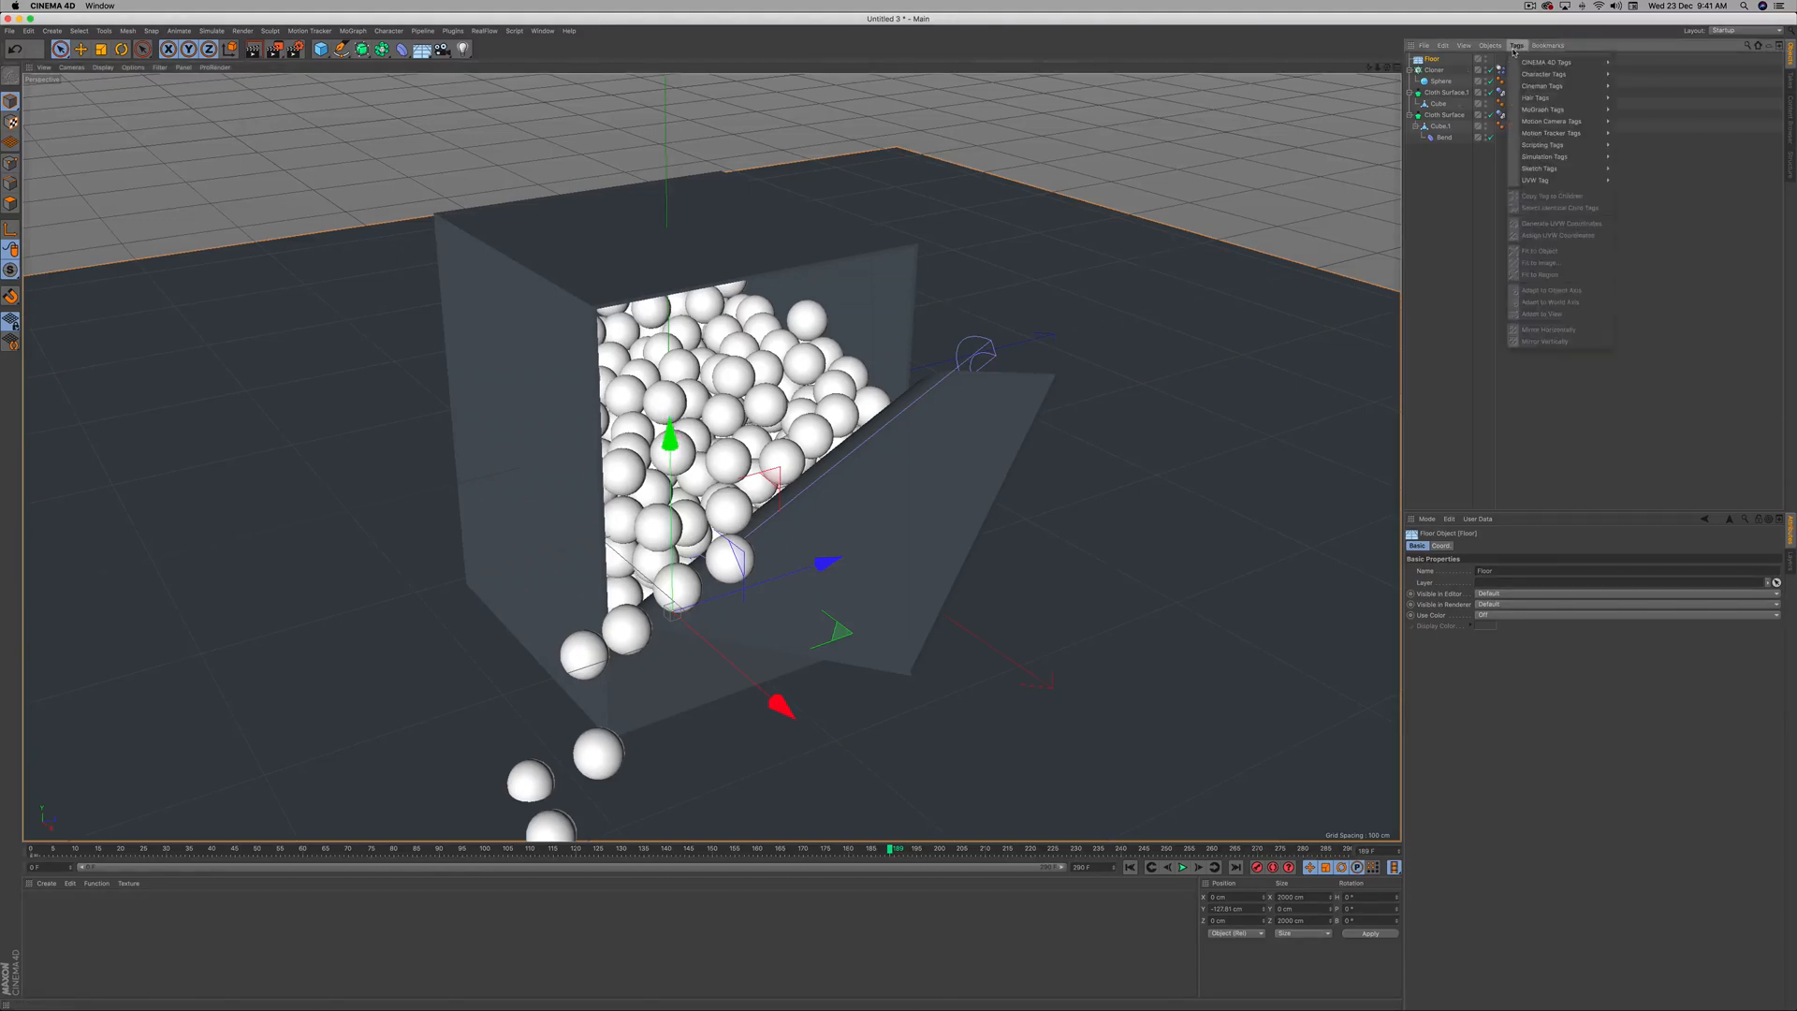
{"action": "mouse_move", "coordinate": [1556, 159]}
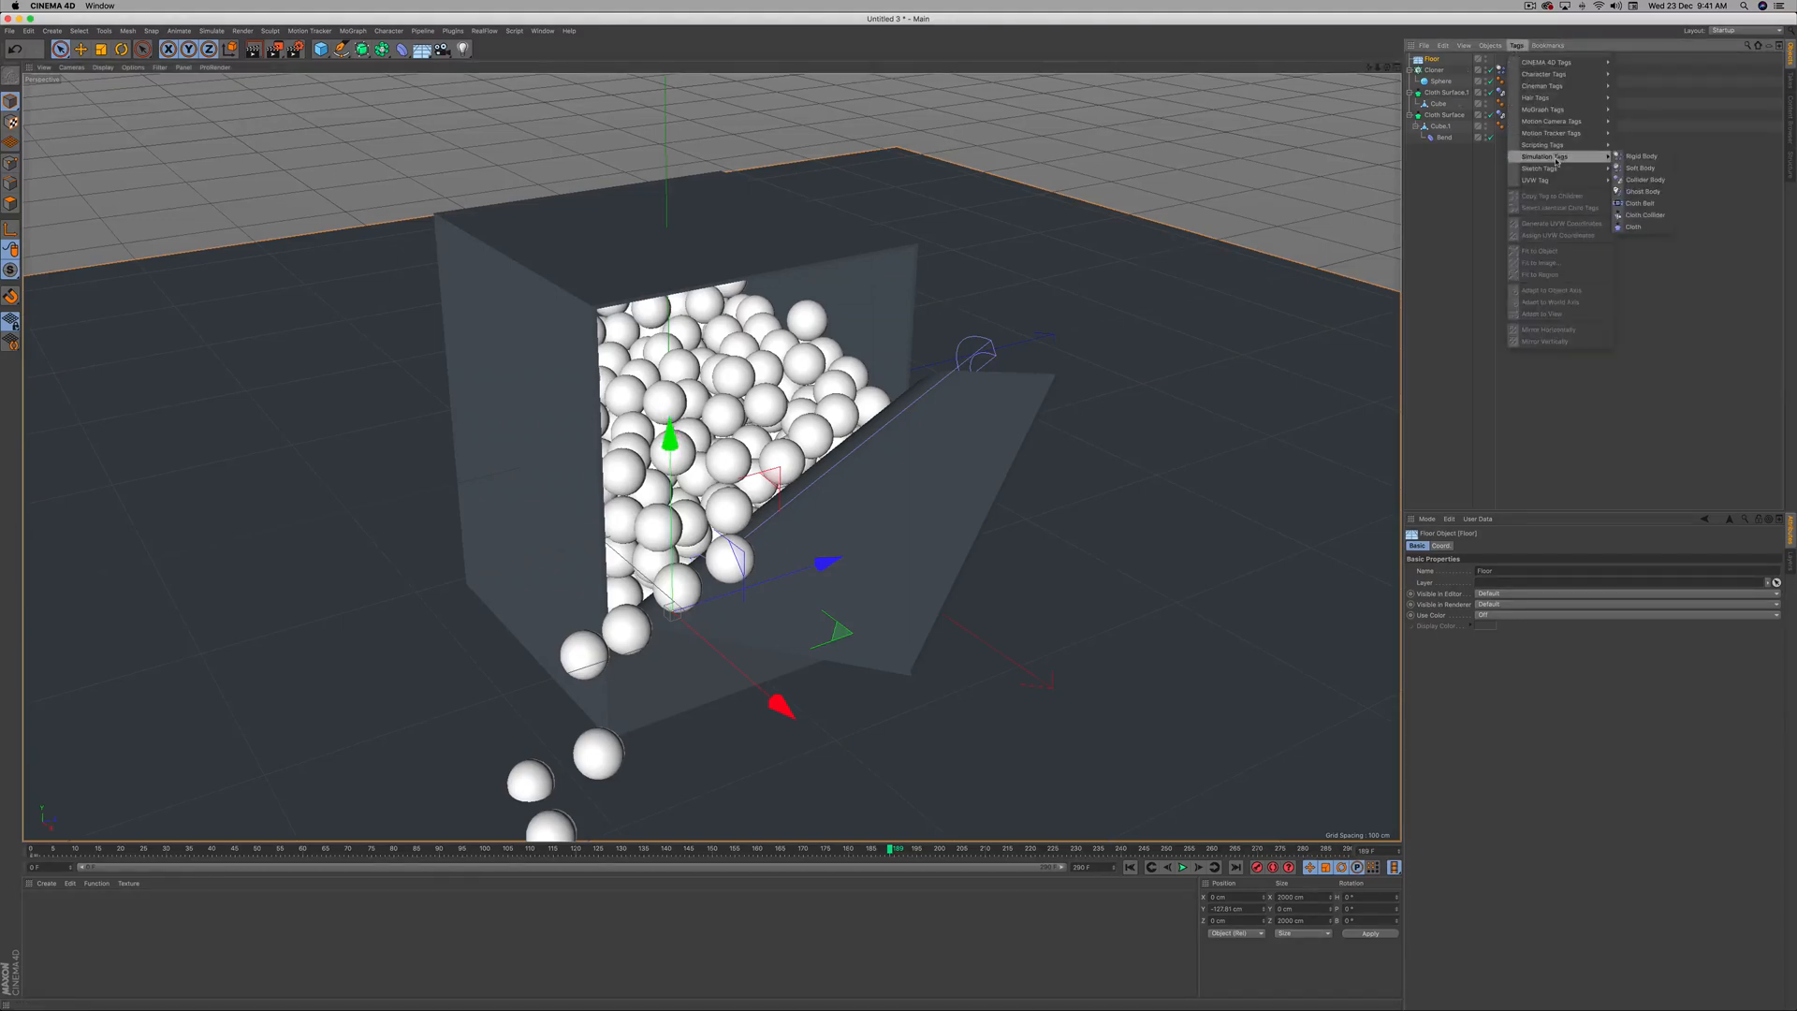
{"action": "left_click", "coordinate": [1653, 180]}
{"action": "left_click", "coordinate": [1183, 867]}
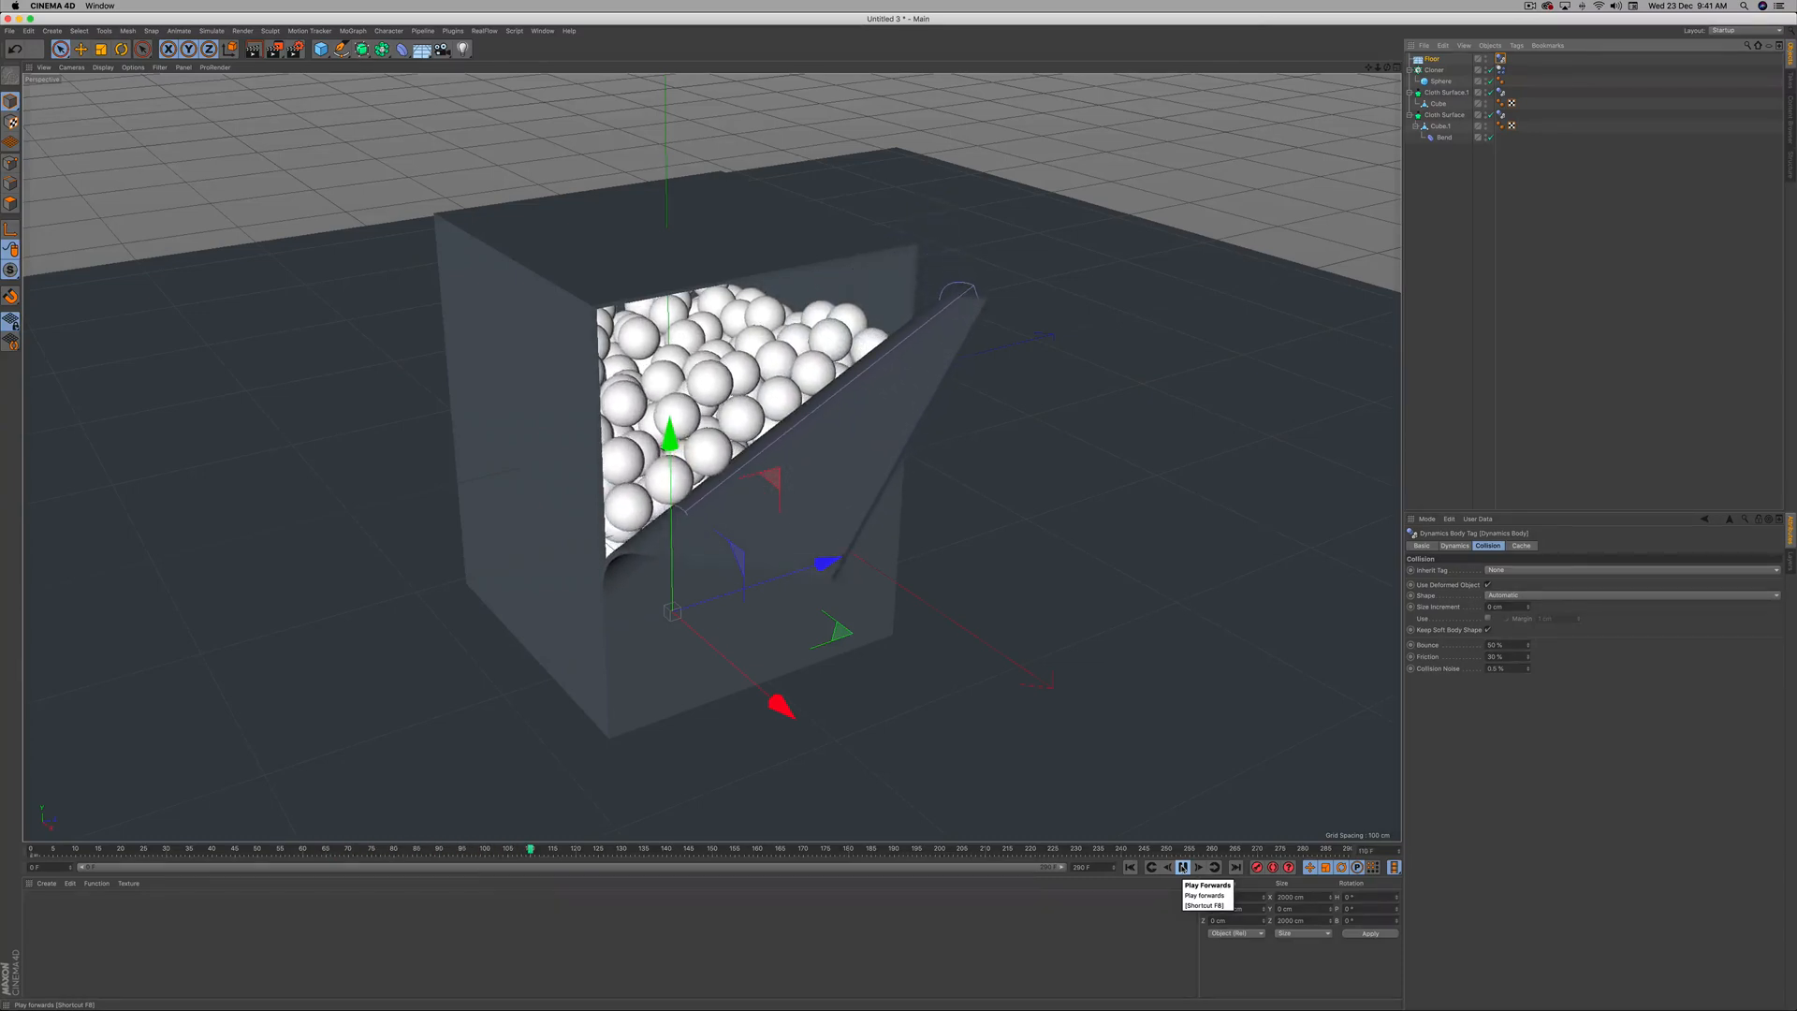
{"action": "left_click", "coordinate": [1183, 866]}
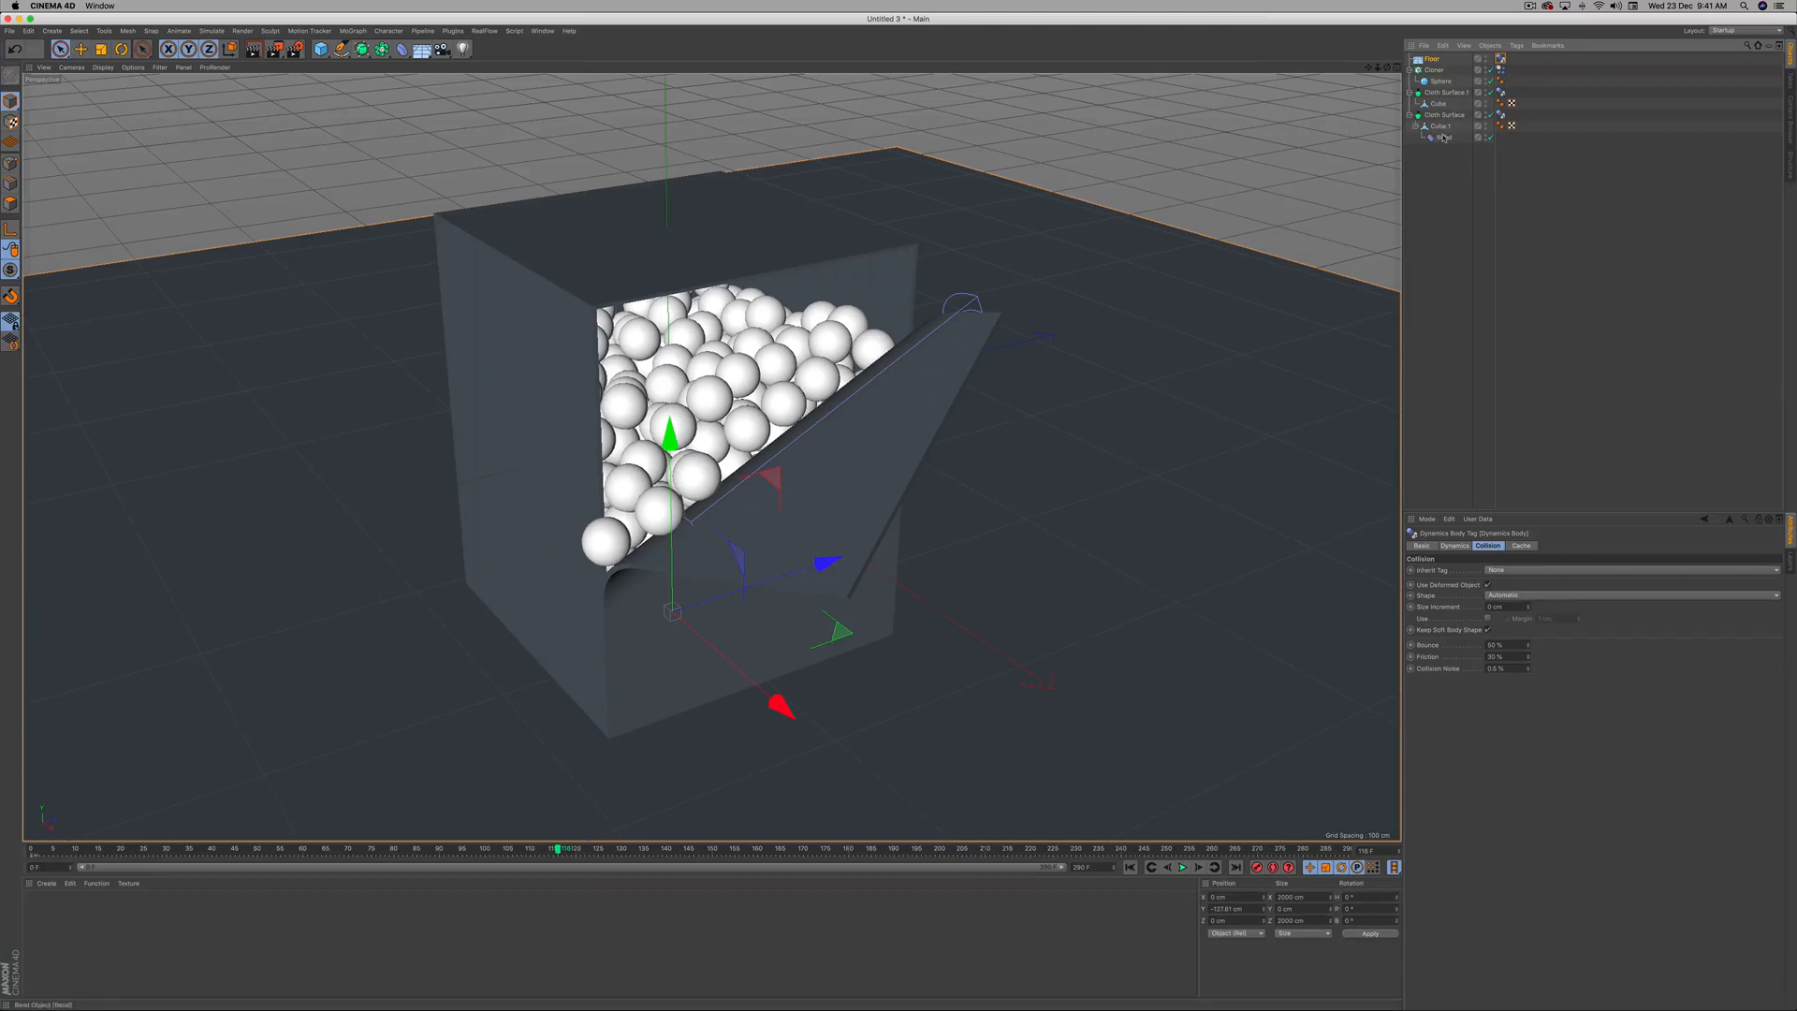
Move the Bend deformer's end keyframe to frame 100 so the flap opens faster, and return to the first frame.
{"action": "left_click", "coordinate": [1444, 138]}
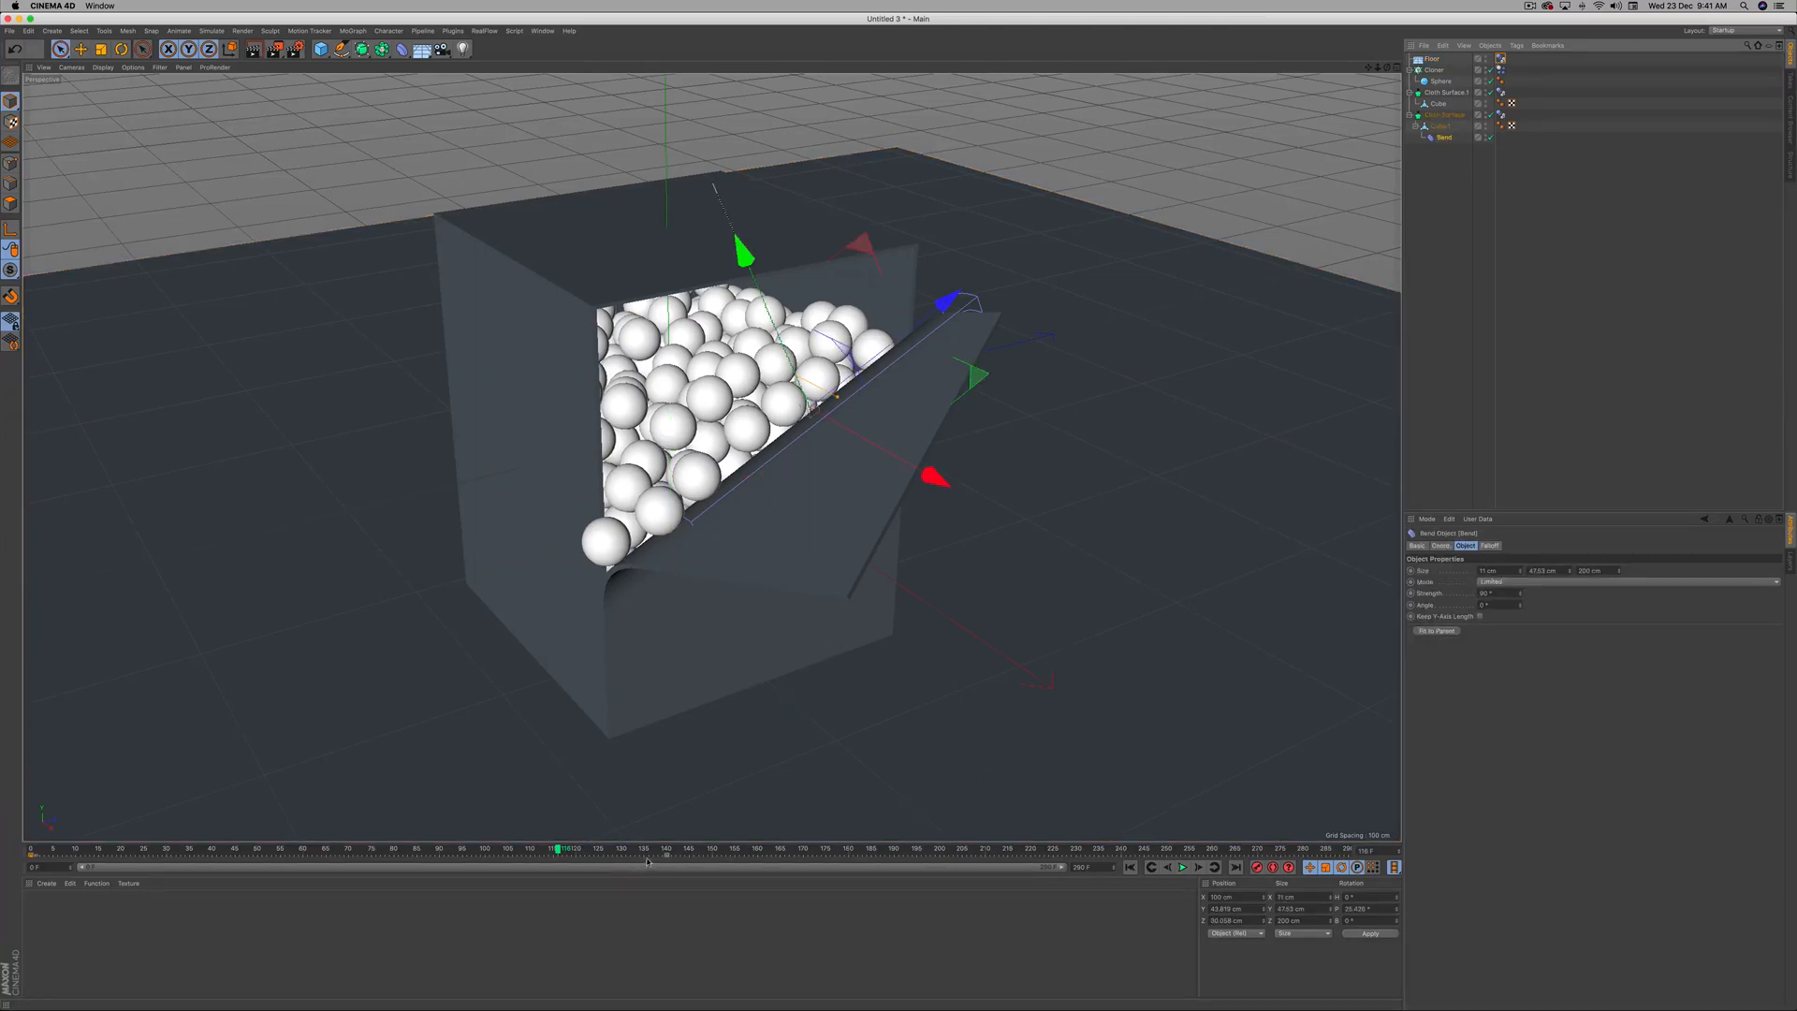
{"action": "left_click_drag", "start_coordinate": [669, 855], "coordinate": [521, 854]}
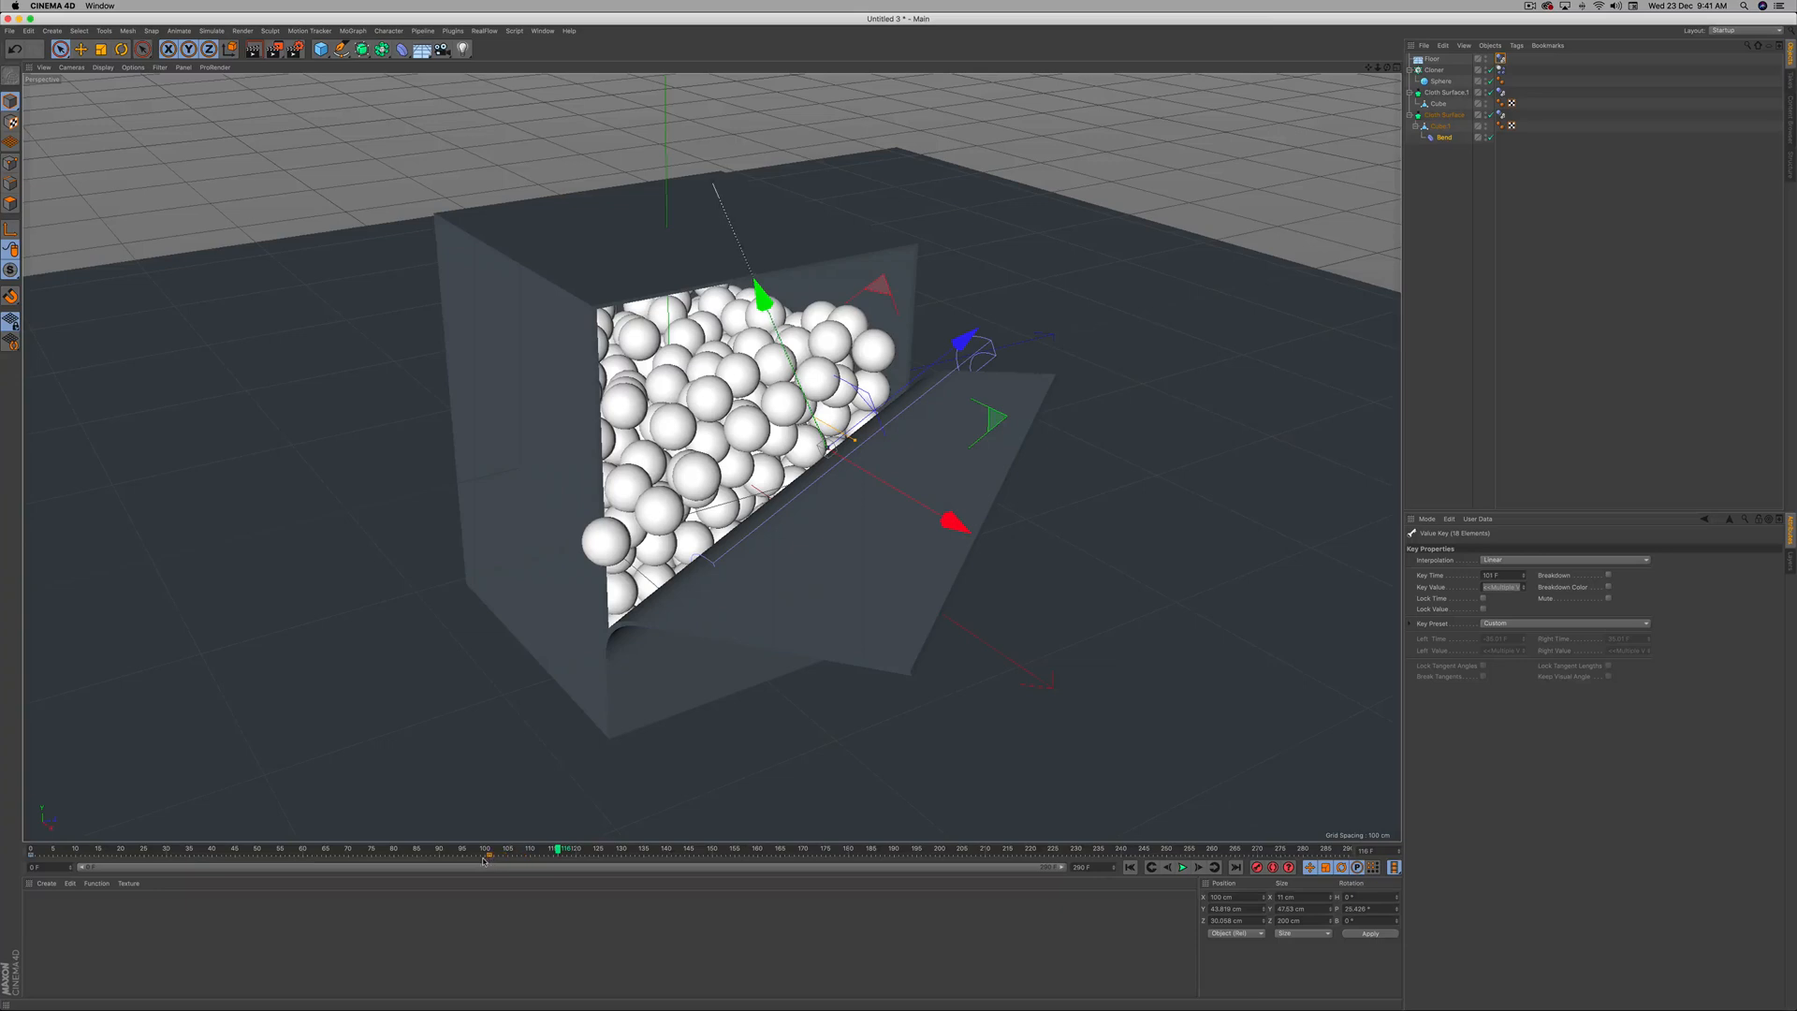
{"action": "left_click", "coordinate": [1130, 867]}
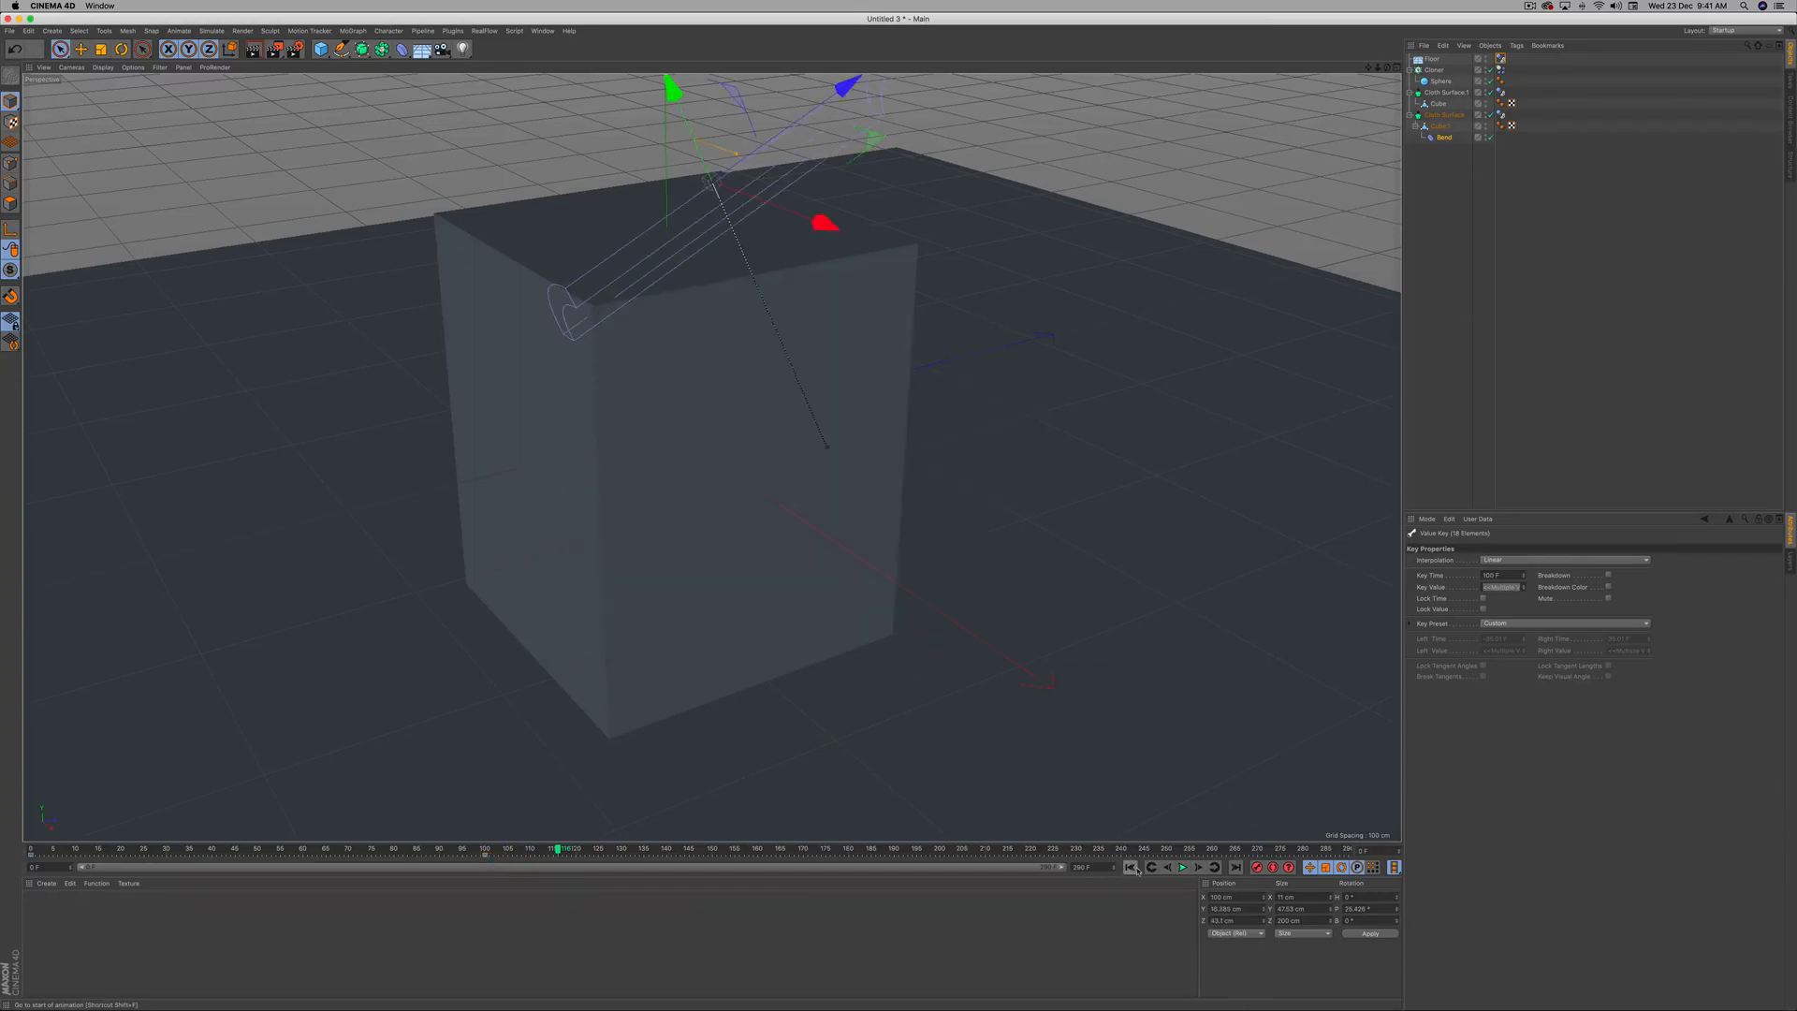
Play the simulation to check the flap timing, review the Cloner's grid count, and return to the first frame.
{"action": "left_click", "coordinate": [1183, 867]}
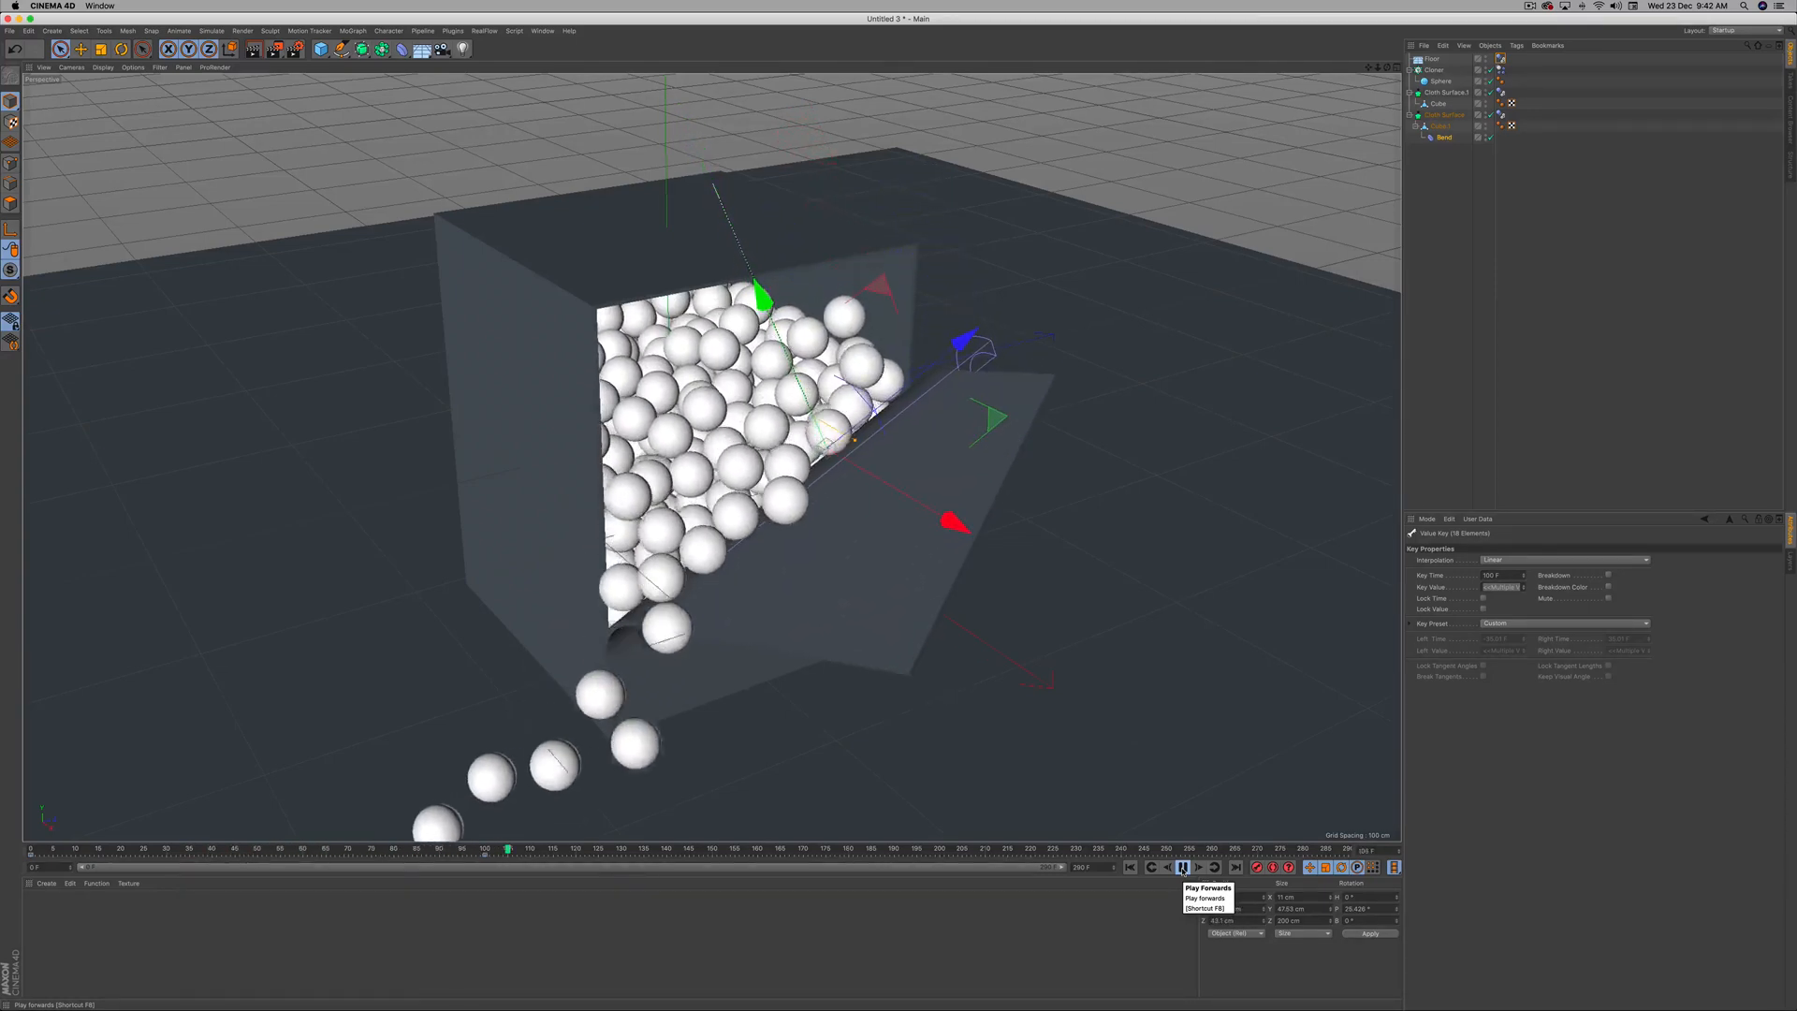
{"action": "left_click", "coordinate": [1130, 867]}
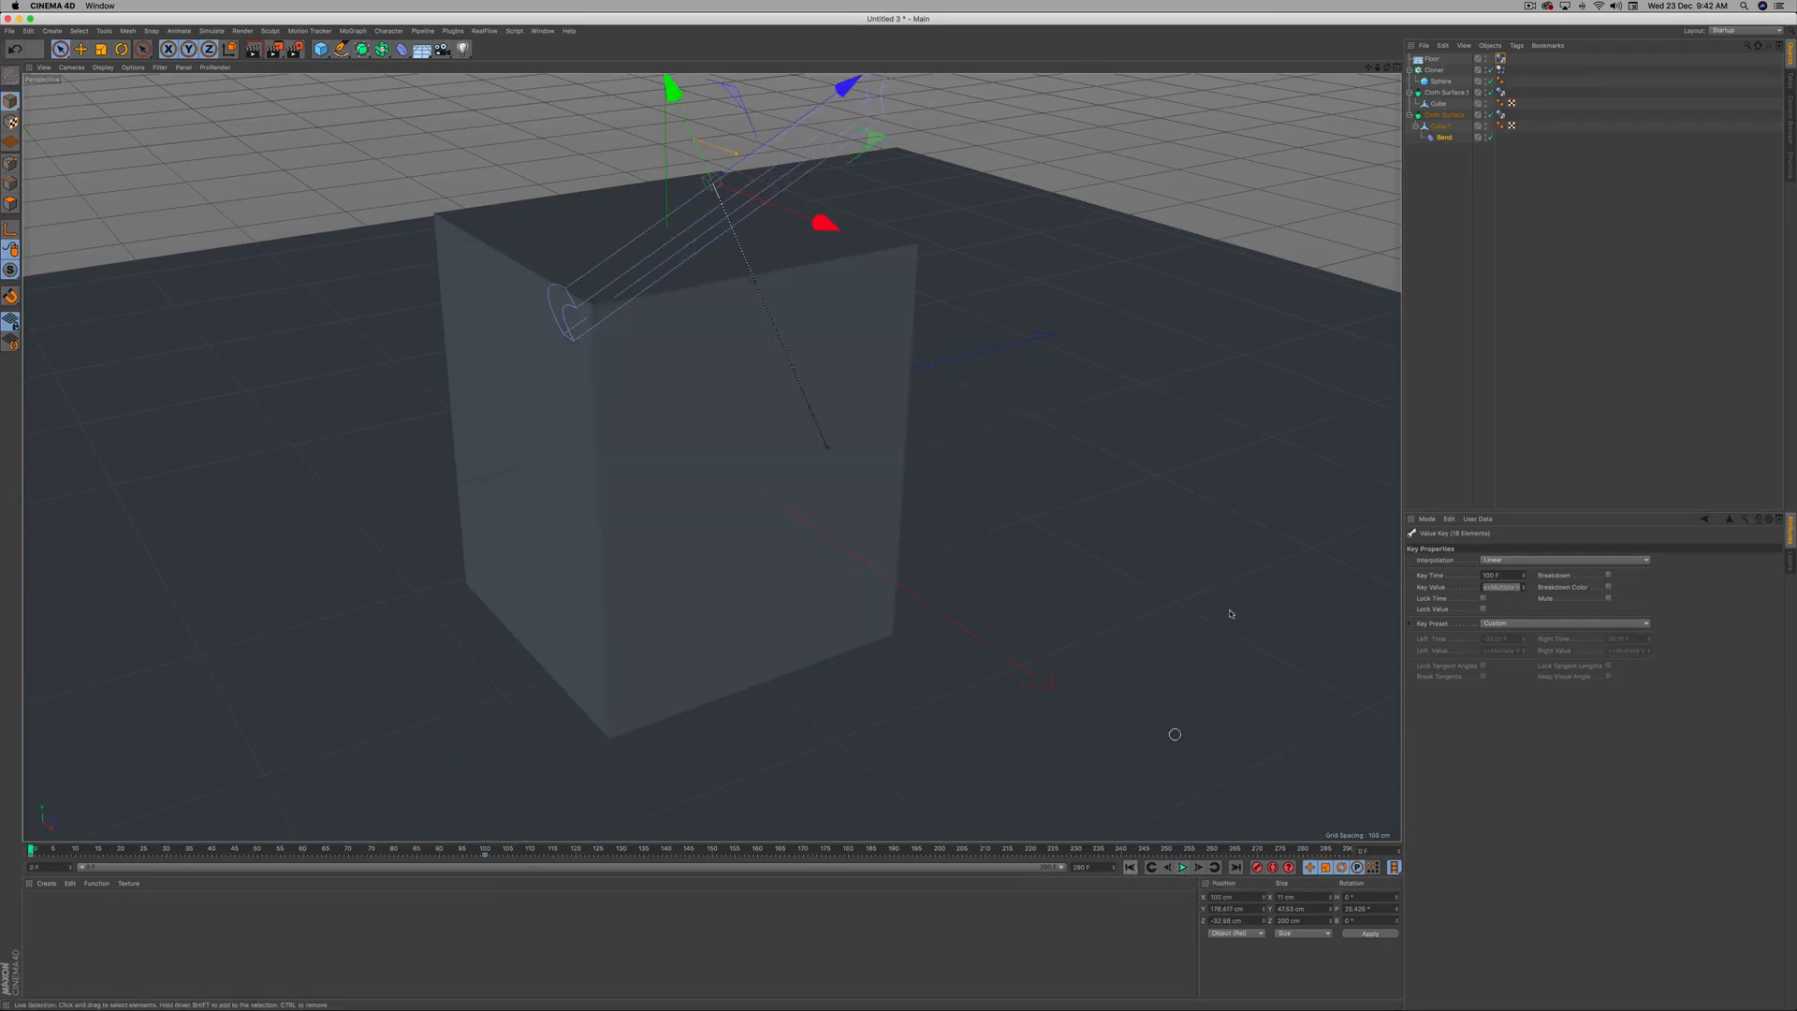
{"action": "left_click", "coordinate": [1439, 72]}
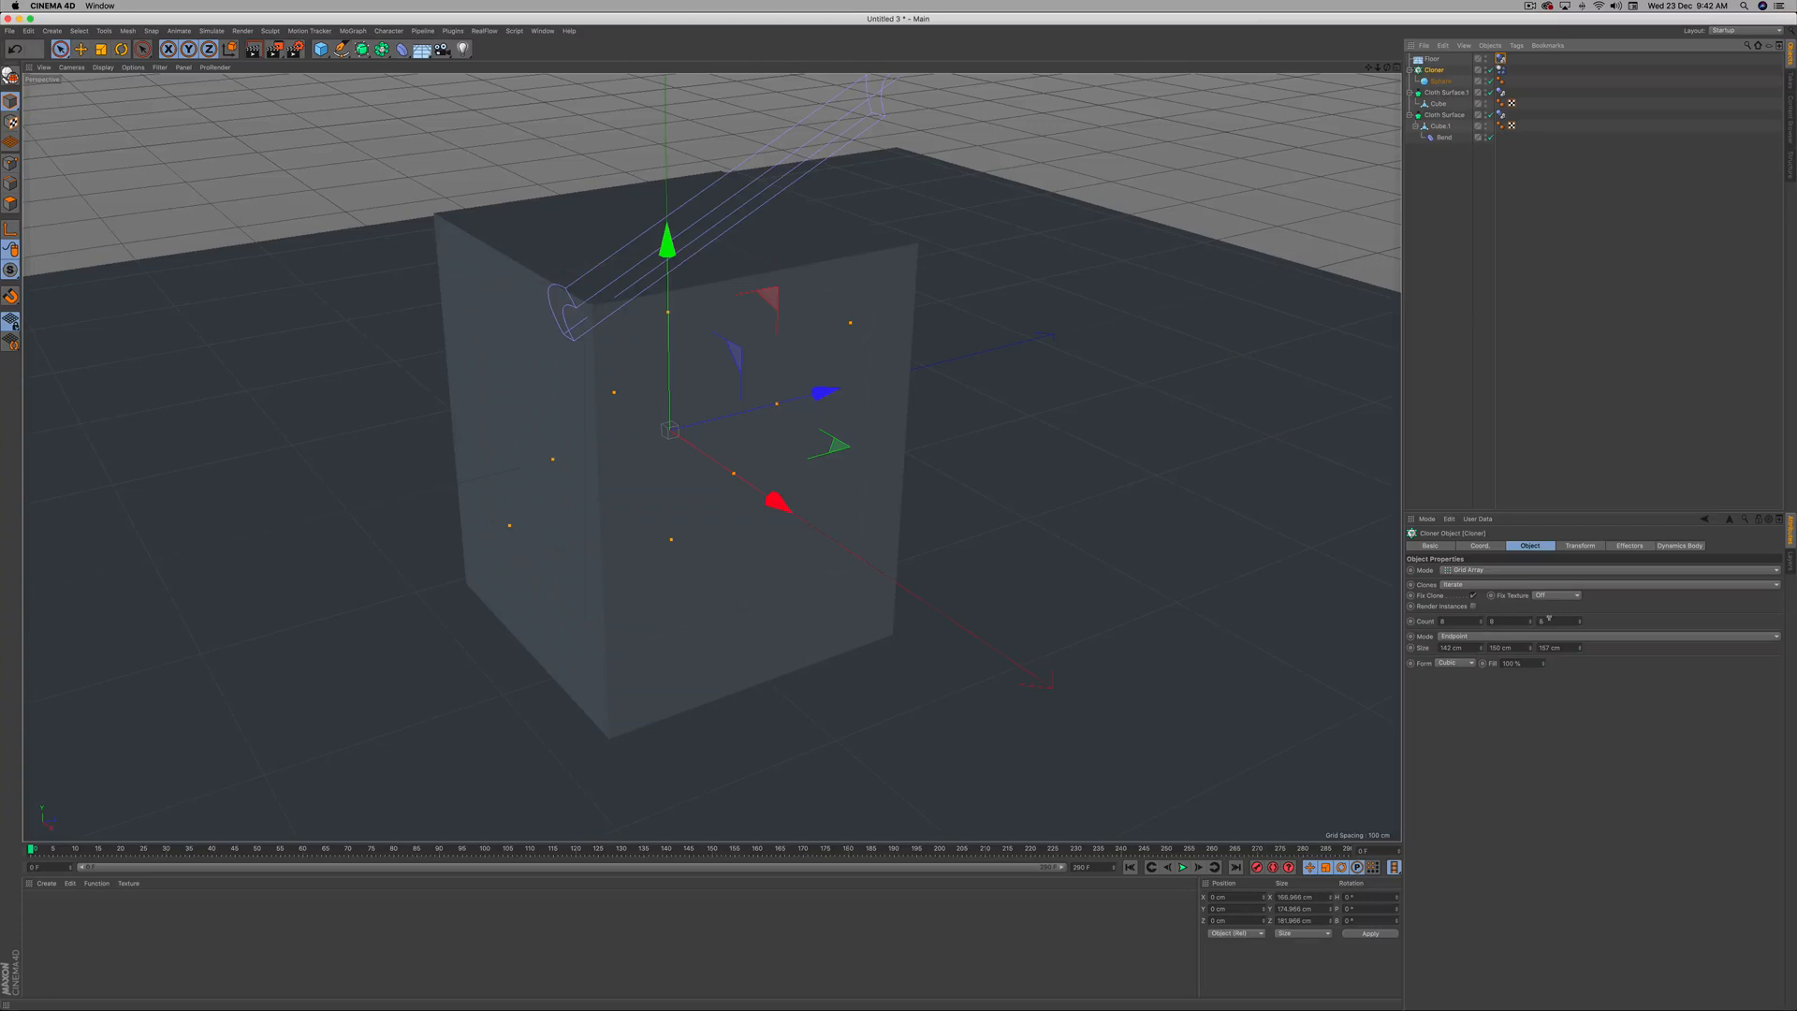
{"action": "left_click", "coordinate": [1541, 621]}
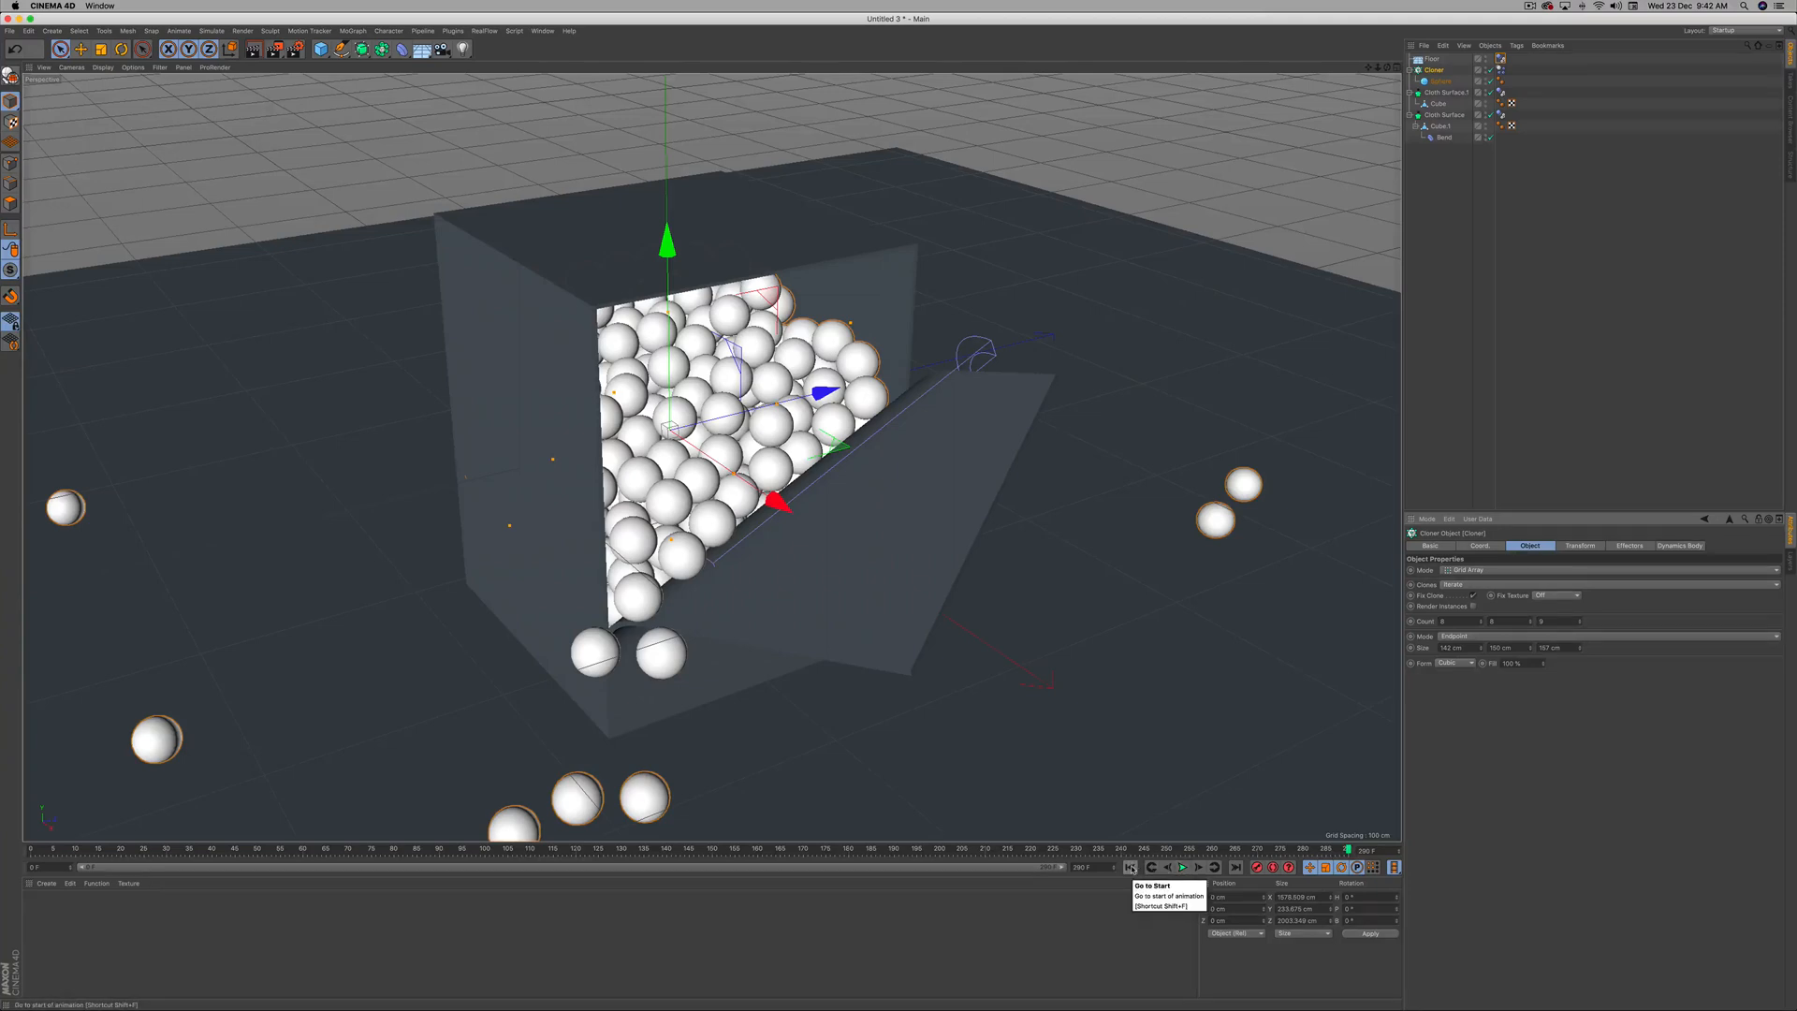
{"action": "left_click", "coordinate": [1130, 867]}
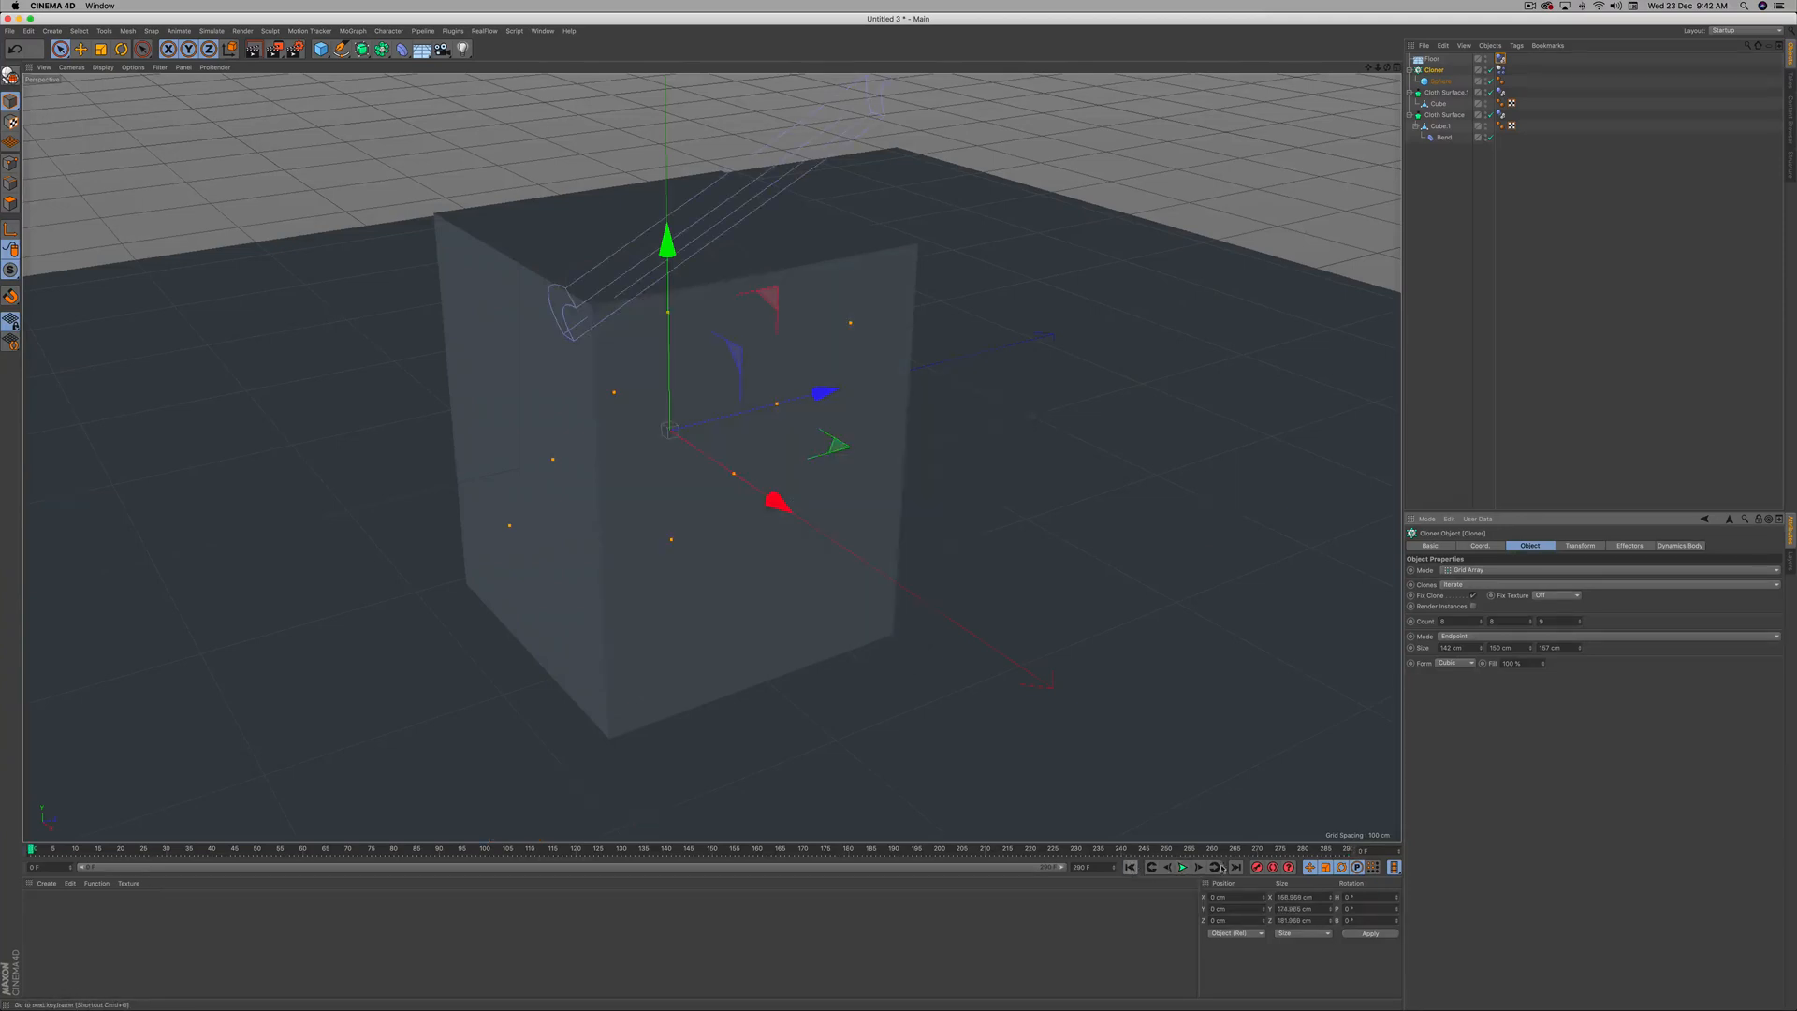
Load the MercyMat material library from the MercyMaterials folder into the project.
{"action": "left_click_drag", "start_coordinate": [810, 472], "coordinate": [742, 427], "text": "alt"}
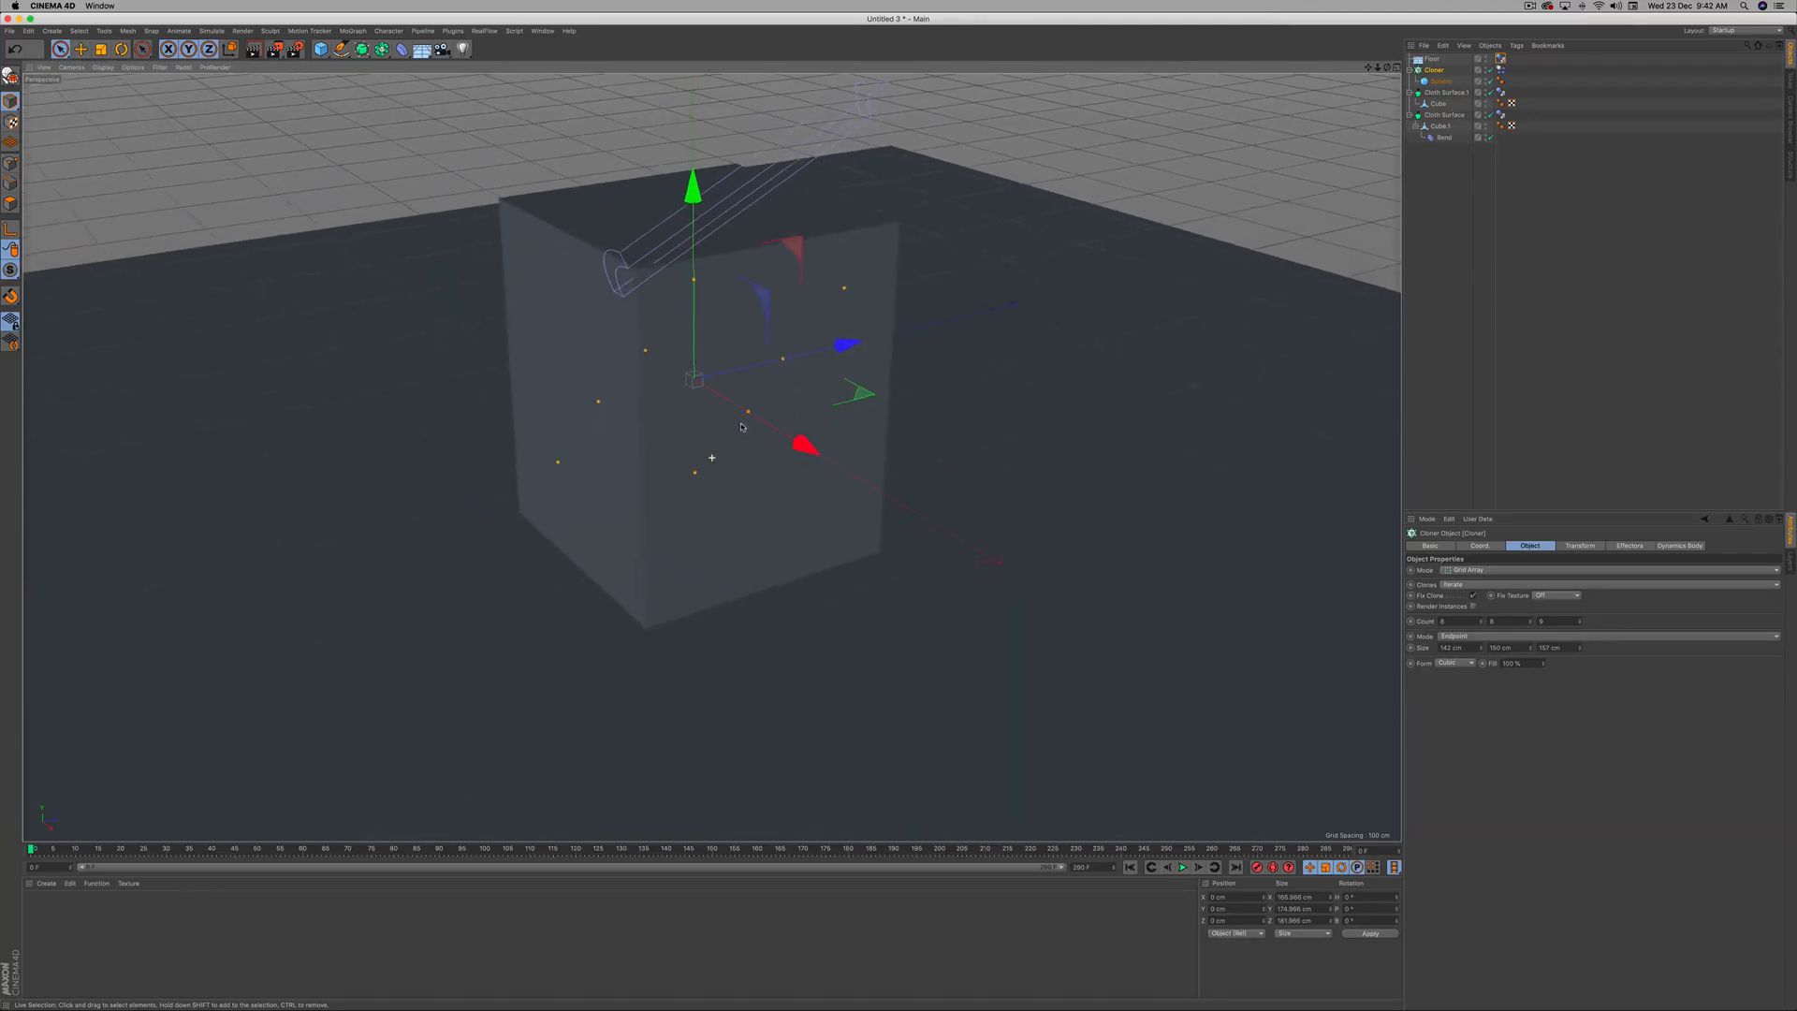
{"action": "left_click", "coordinate": [45, 883]}
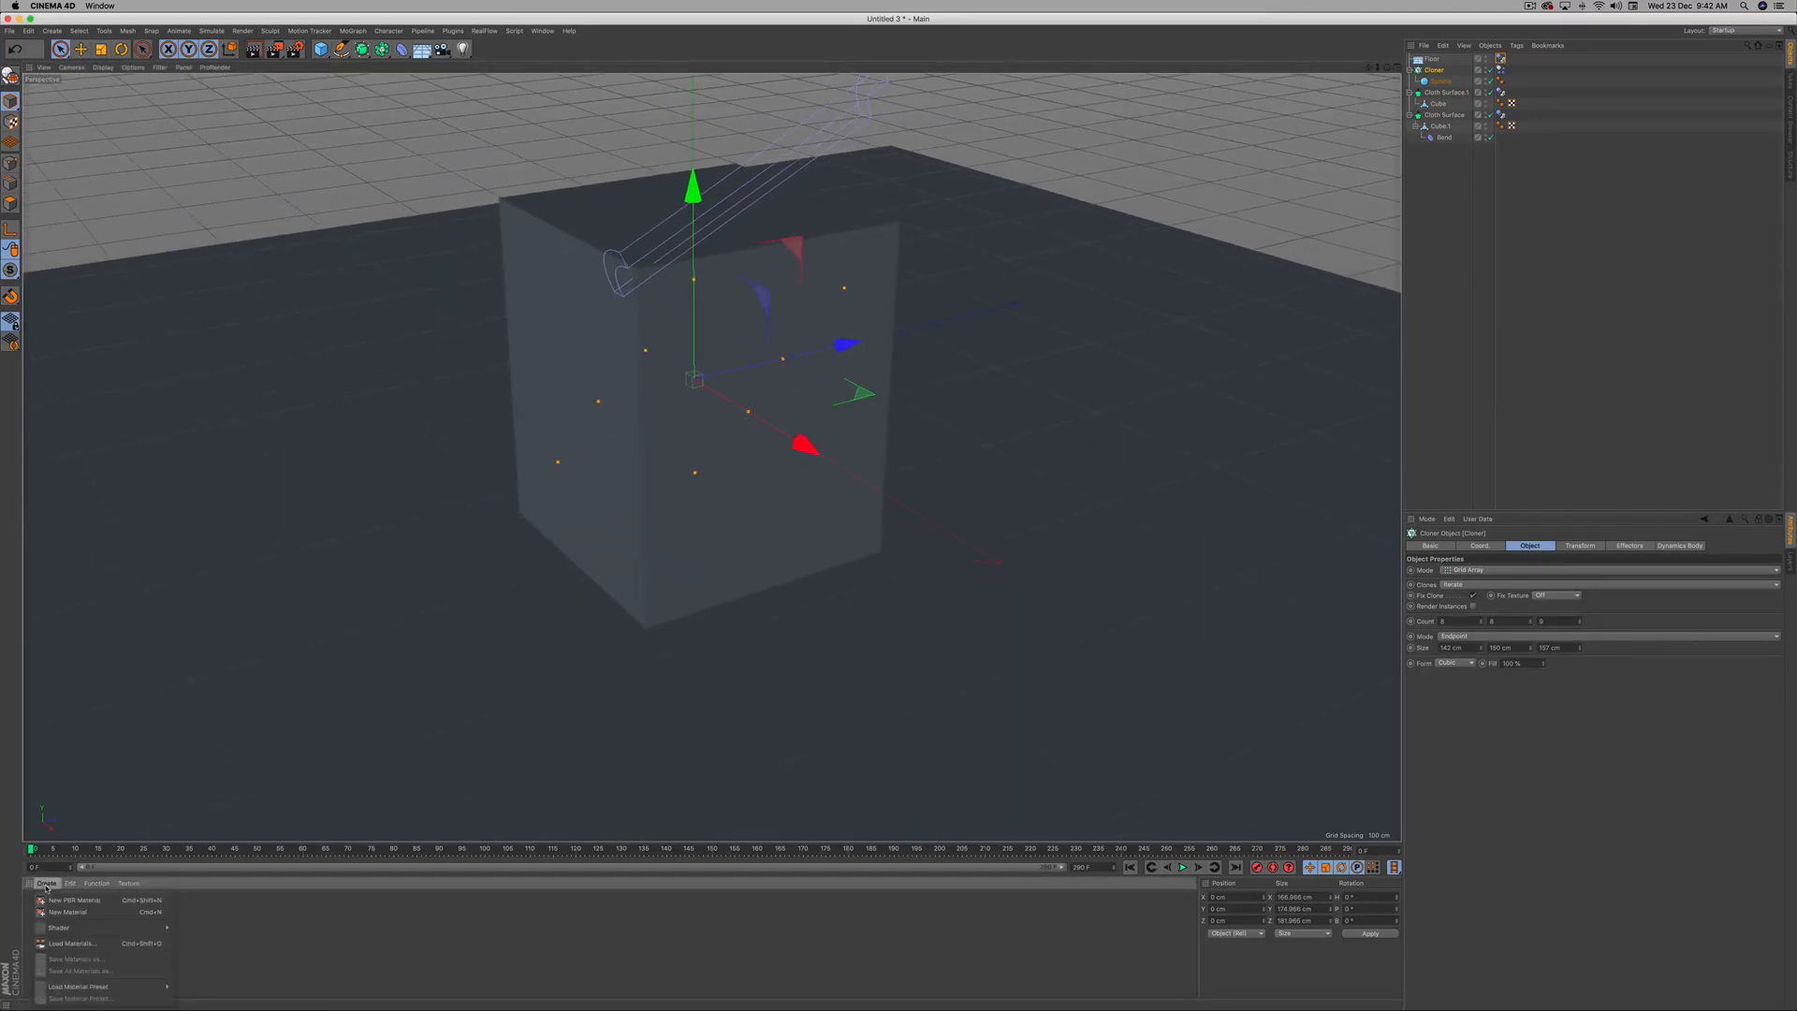
{"action": "left_click", "coordinate": [103, 944]}
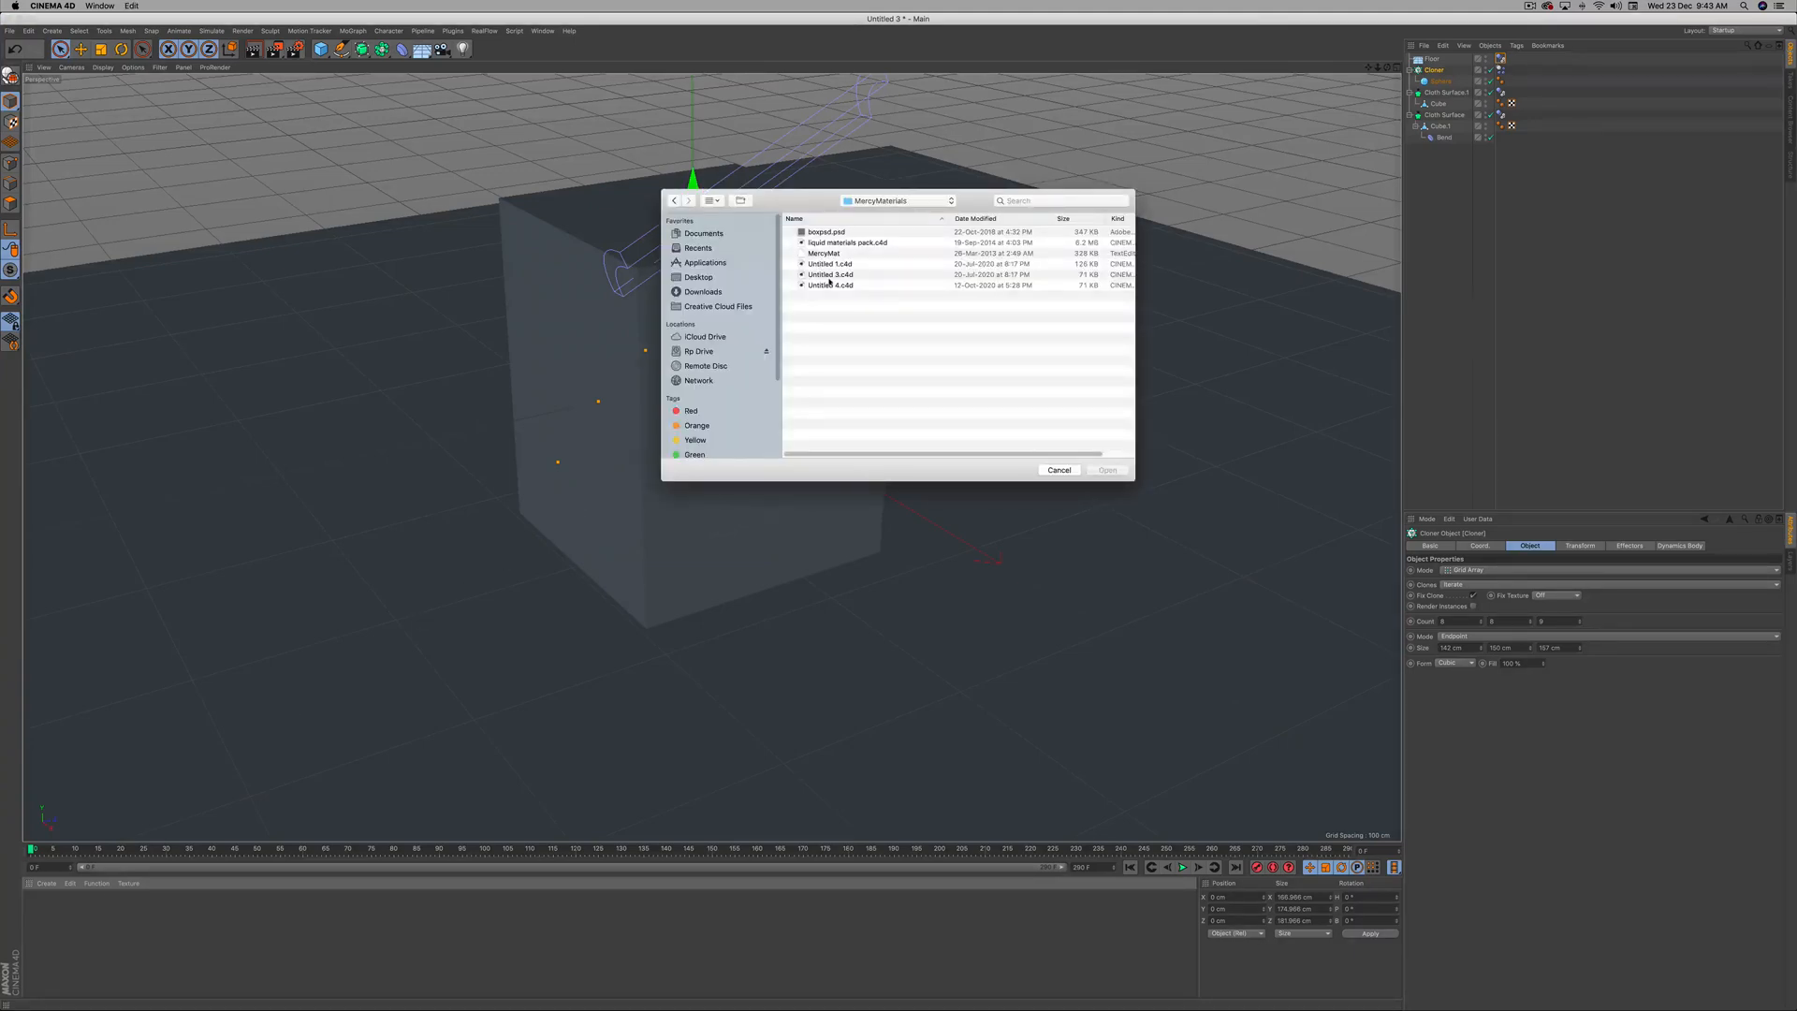
{"action": "left_click", "coordinate": [828, 254]}
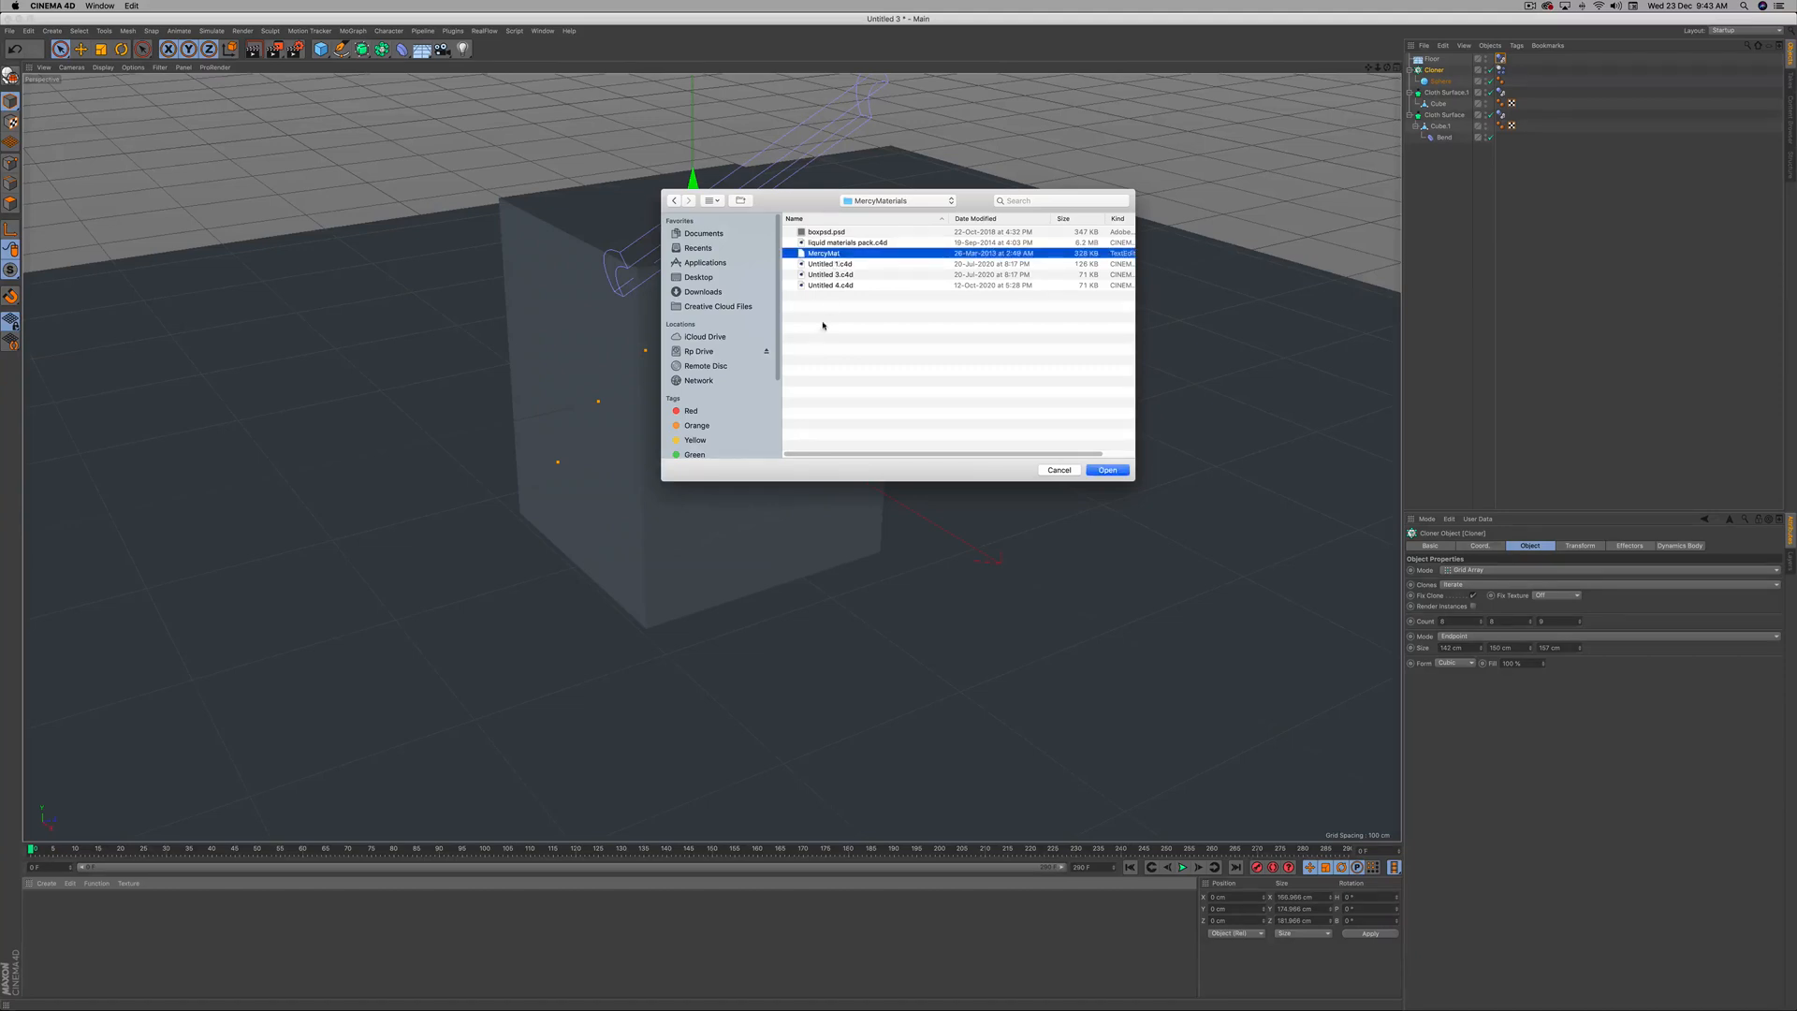
{"action": "left_click", "coordinate": [1107, 468]}
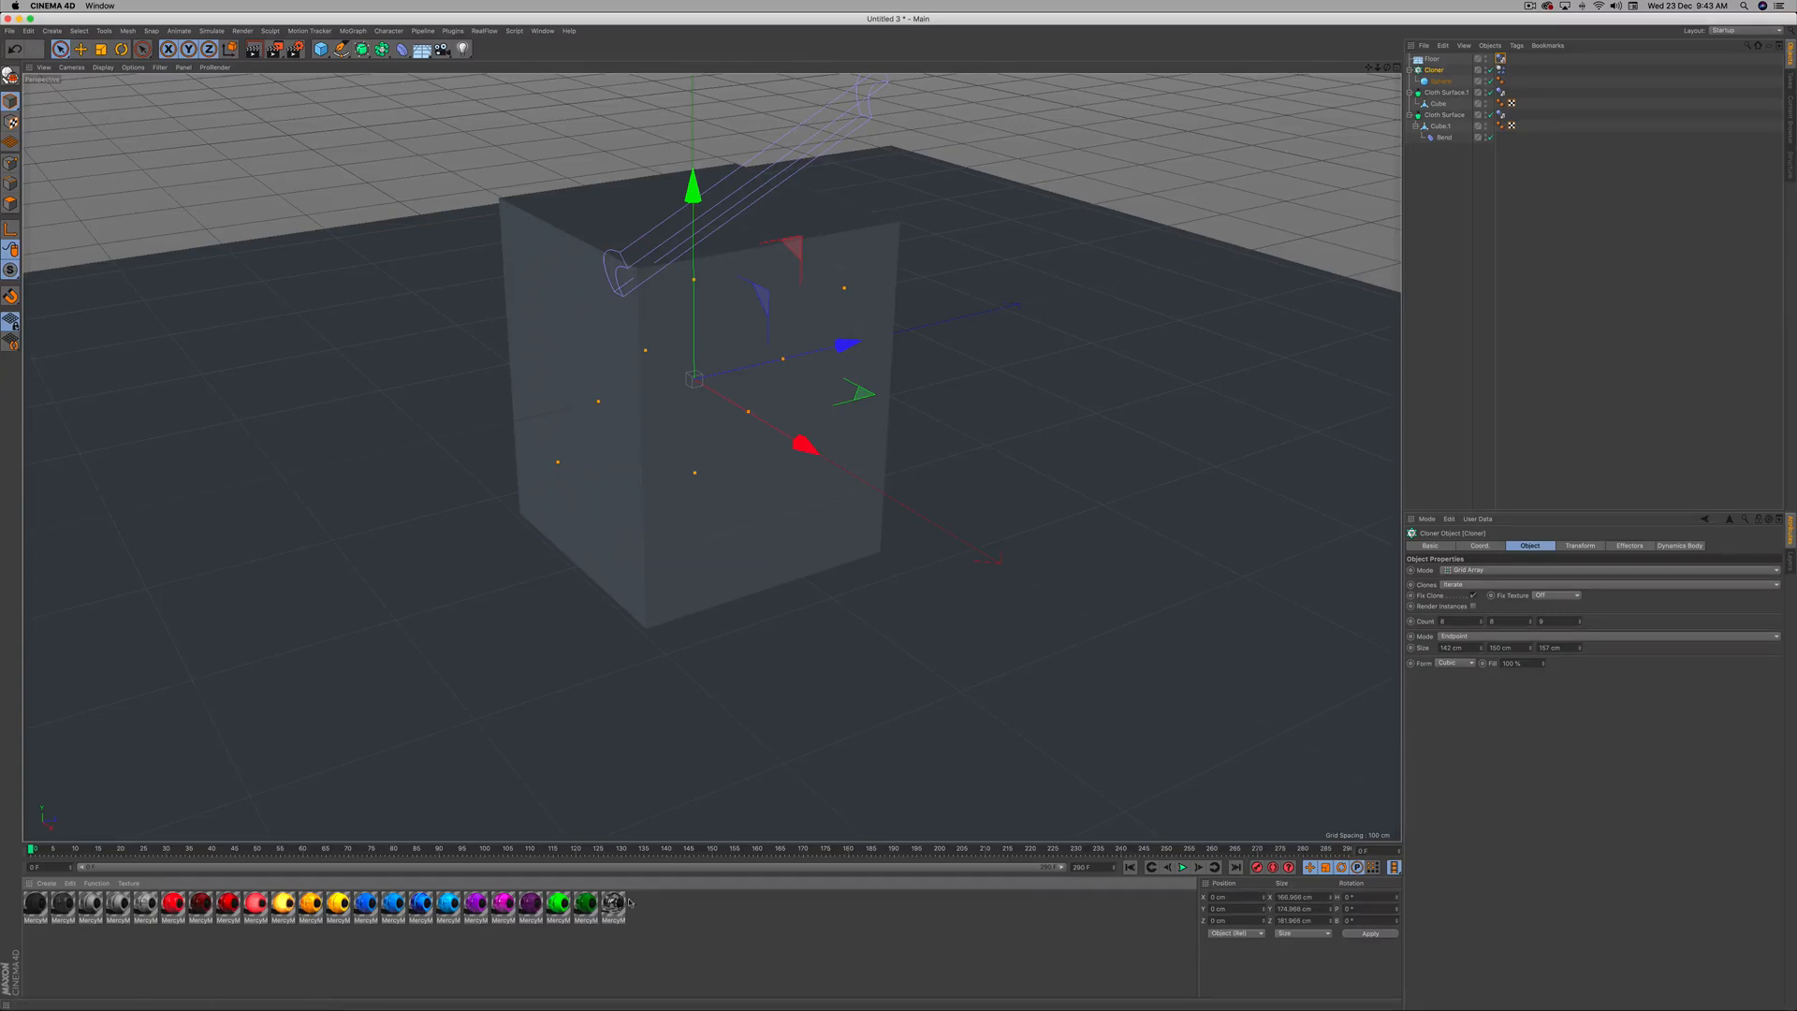
Apply the last loaded material to the Floor and the third, dark grey bumpy material to both Cloth Surface objects.
{"action": "mouse_move", "coordinate": [614, 906]}
{"action": "left_mouse_down"}
{"action": "mouse_move", "coordinate": [948, 759]}
{"action": "mouse_move", "coordinate": [962, 716]}
{"action": "left_mouse_up"}
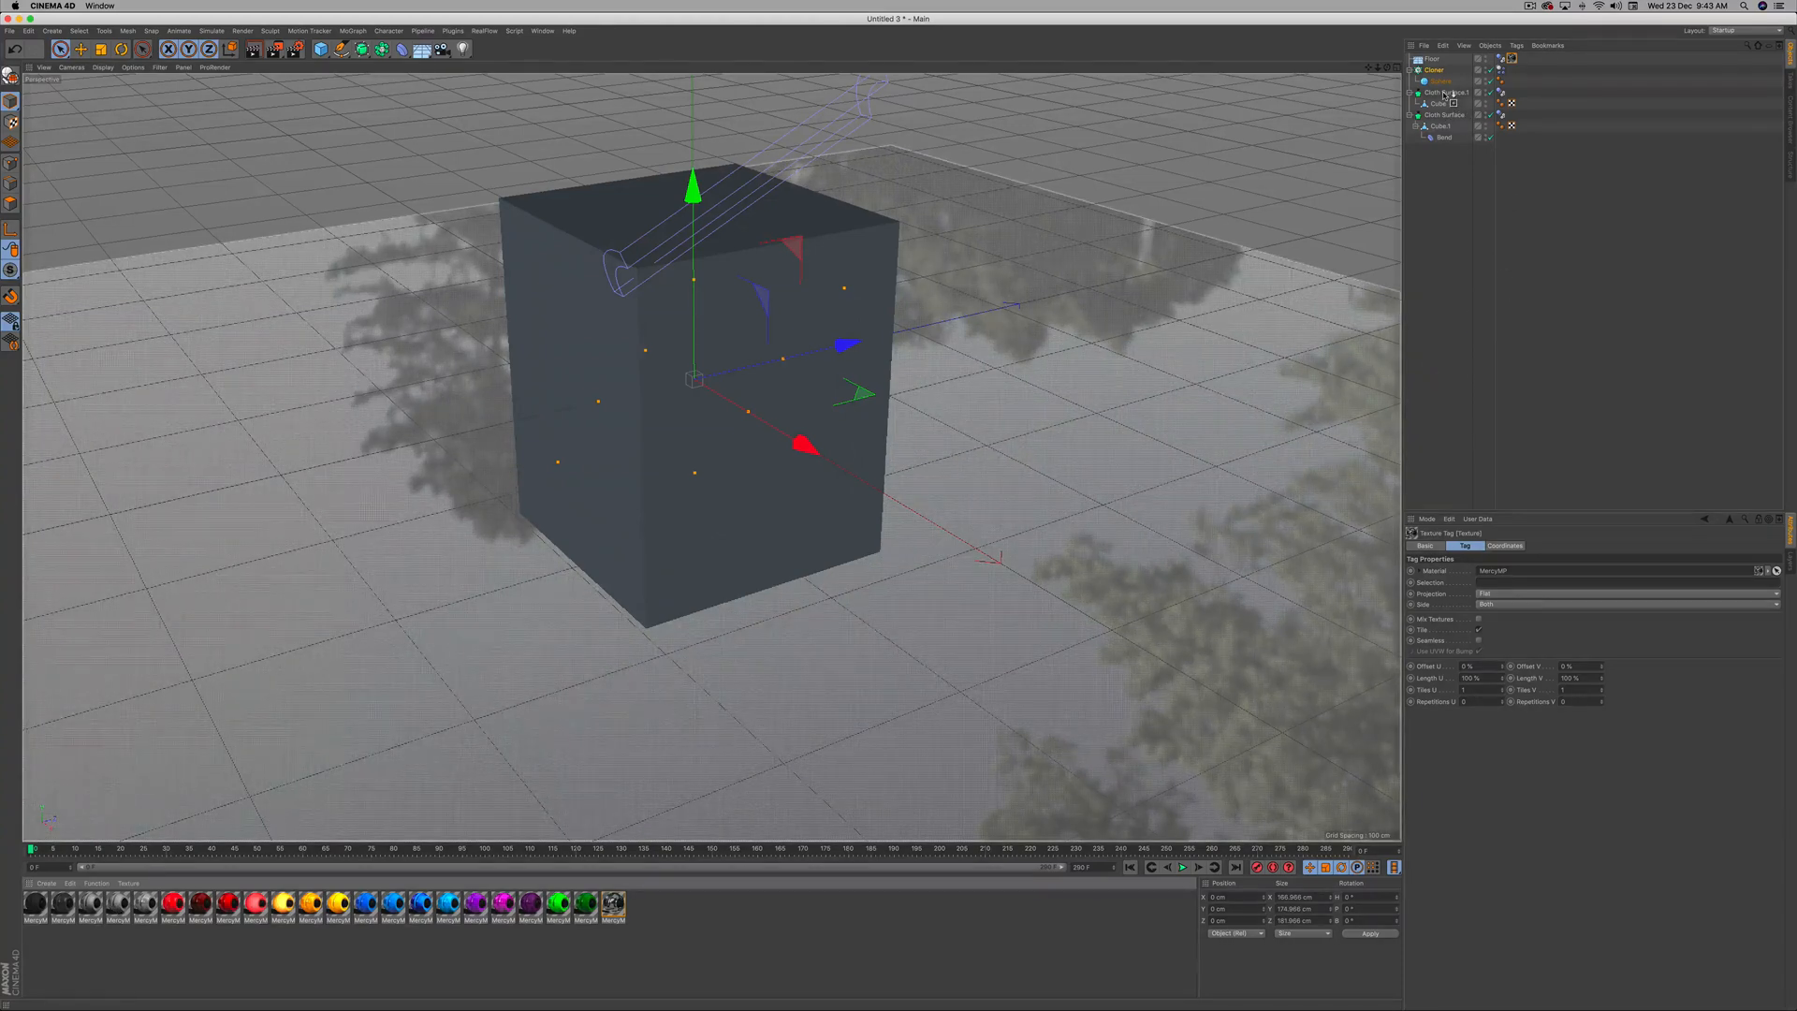
{"action": "left_click_drag", "start_coordinate": [1446, 94], "coordinate": [1446, 93]}
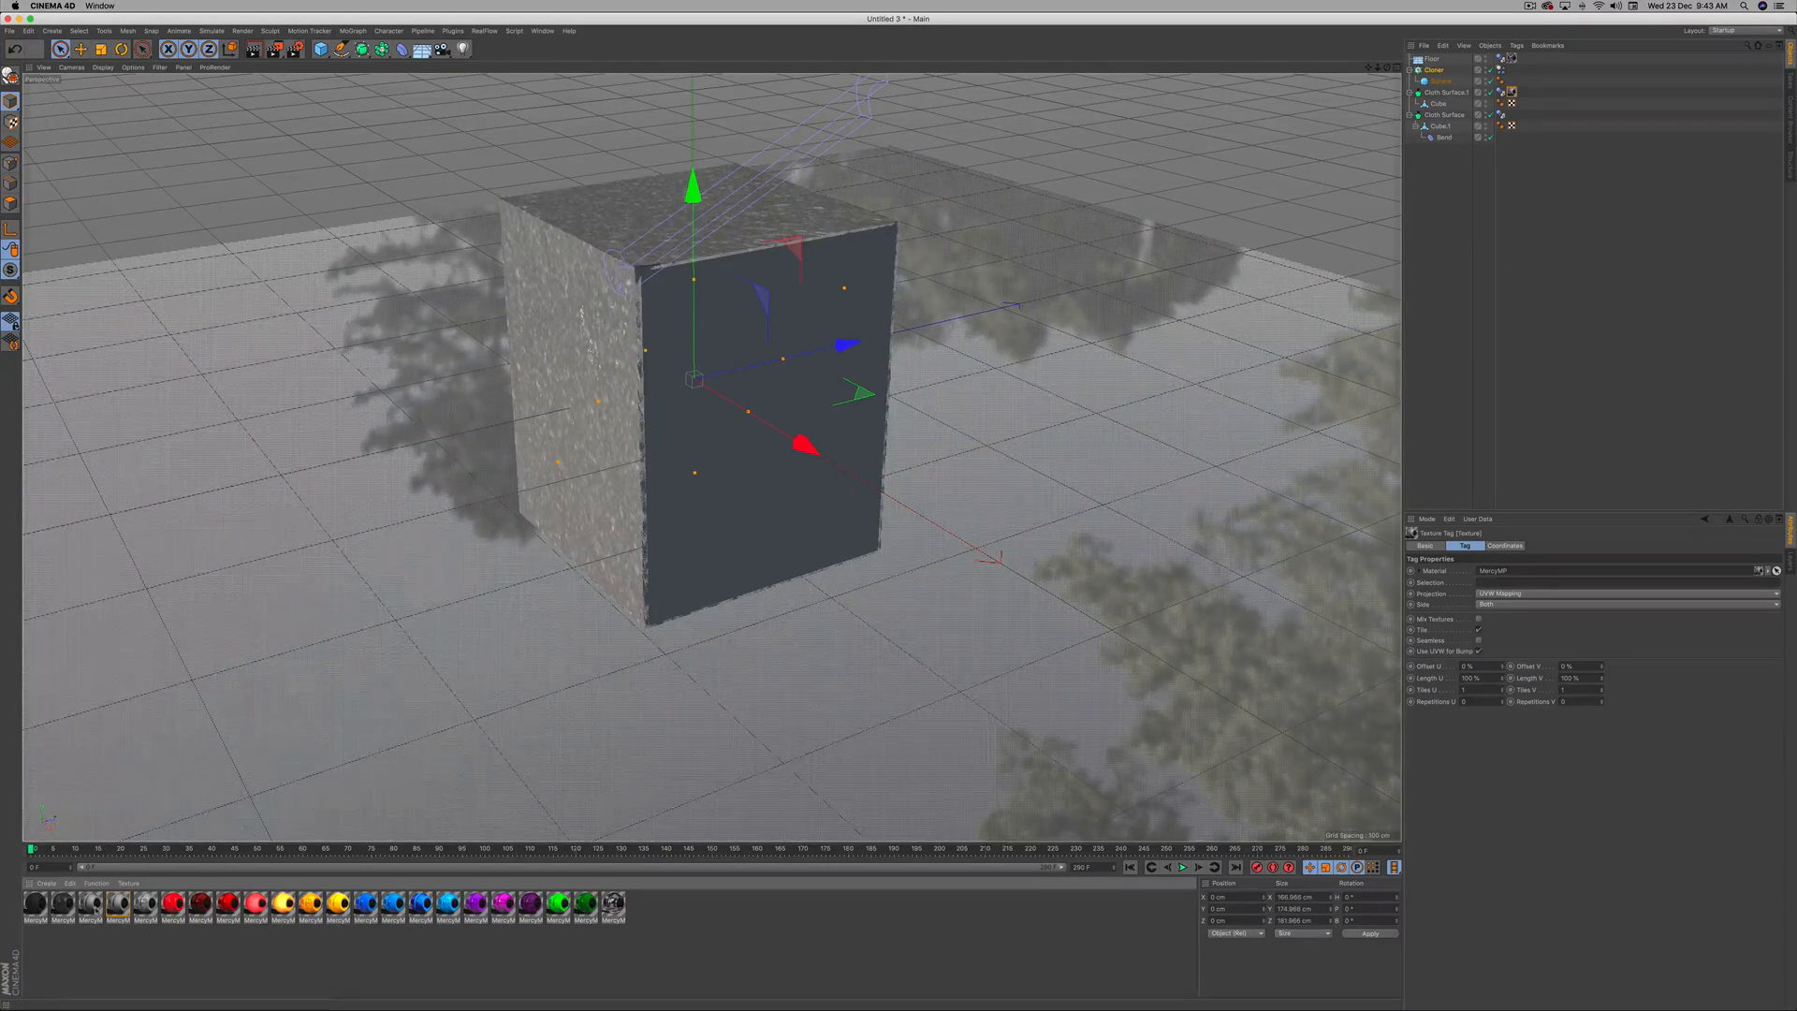
{"action": "left_click_drag", "start_coordinate": [91, 903], "coordinate": [1224, 606]}
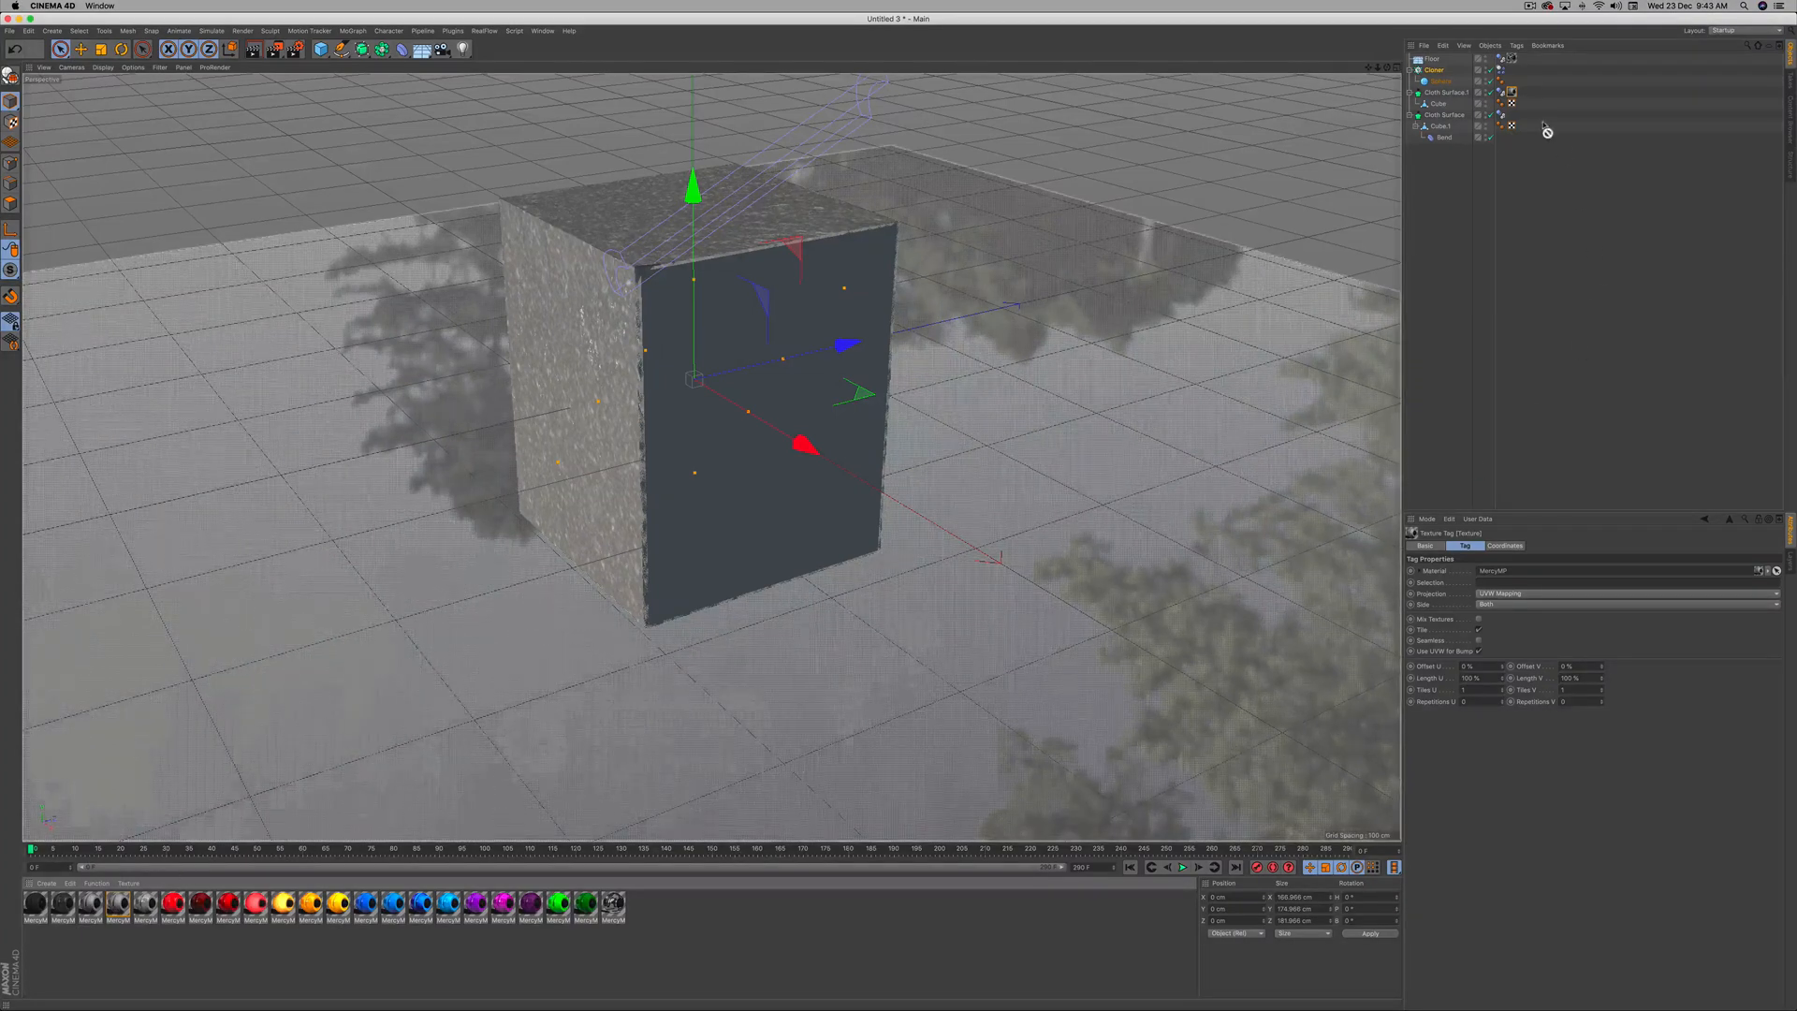
{"action": "left_click_drag", "start_coordinate": [1511, 93], "coordinate": [1511, 93]}
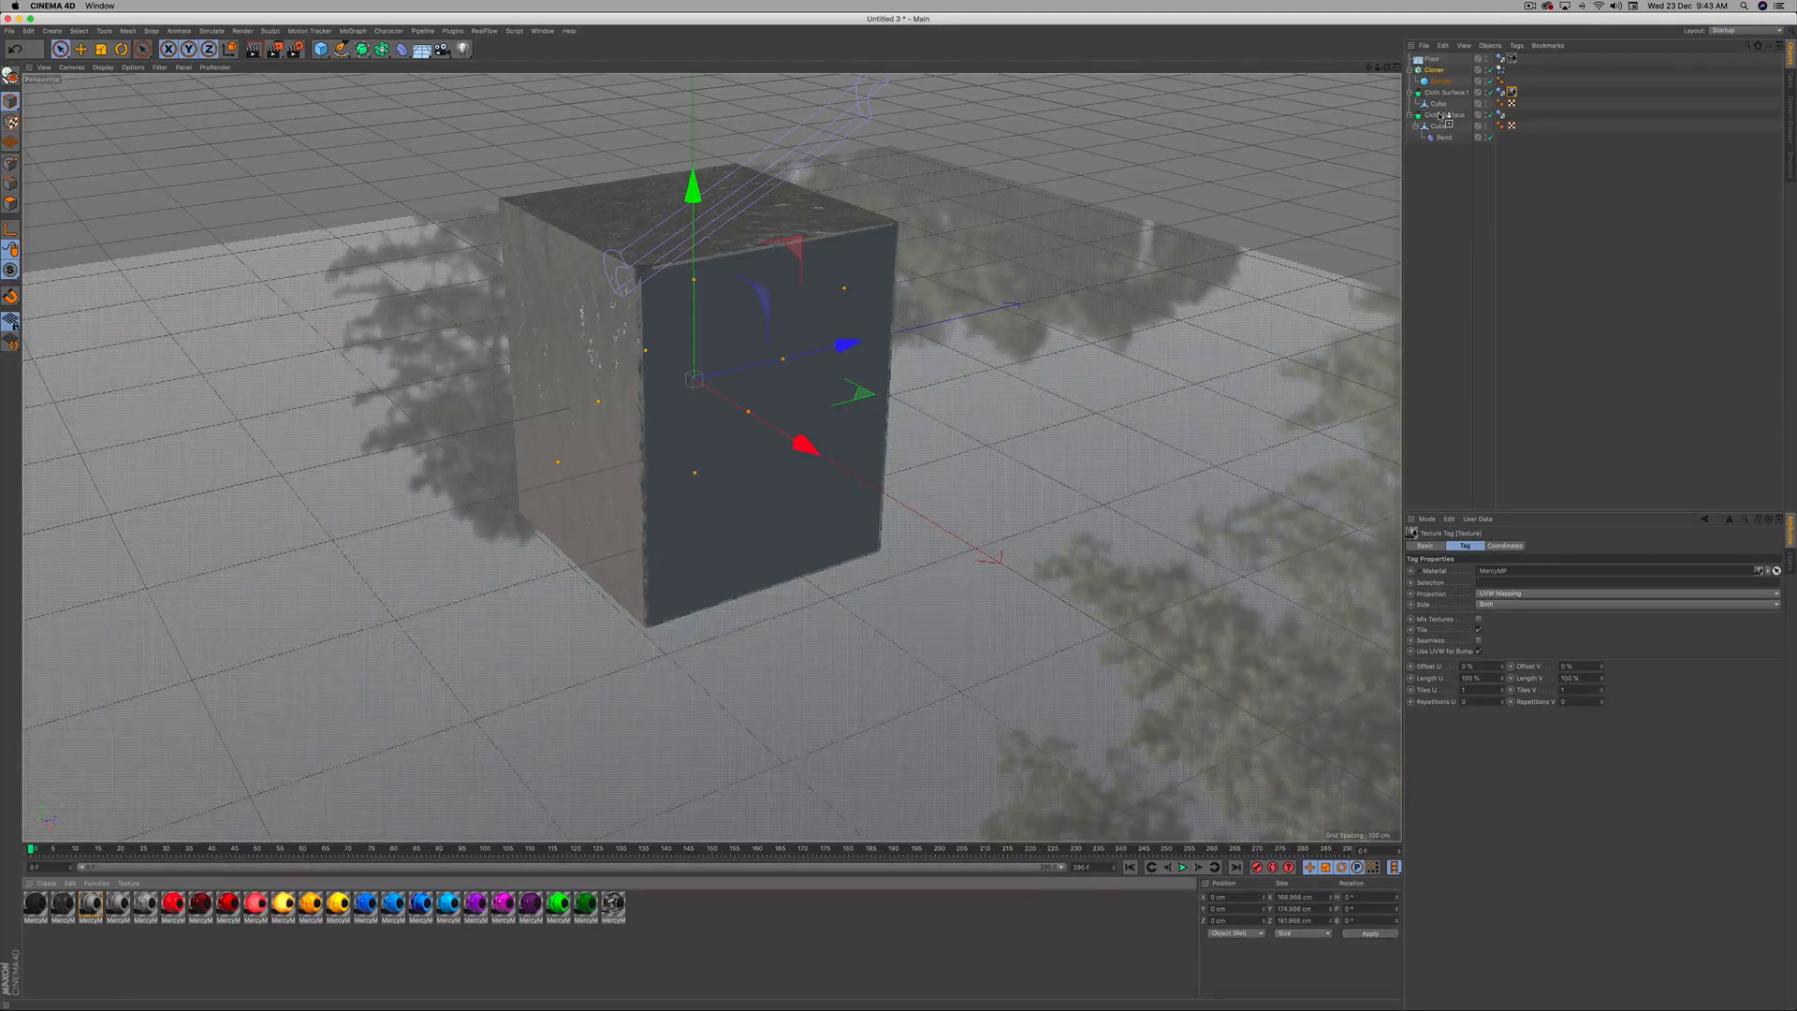
{"action": "left_click_drag", "start_coordinate": [1441, 116], "coordinate": [1442, 115]}
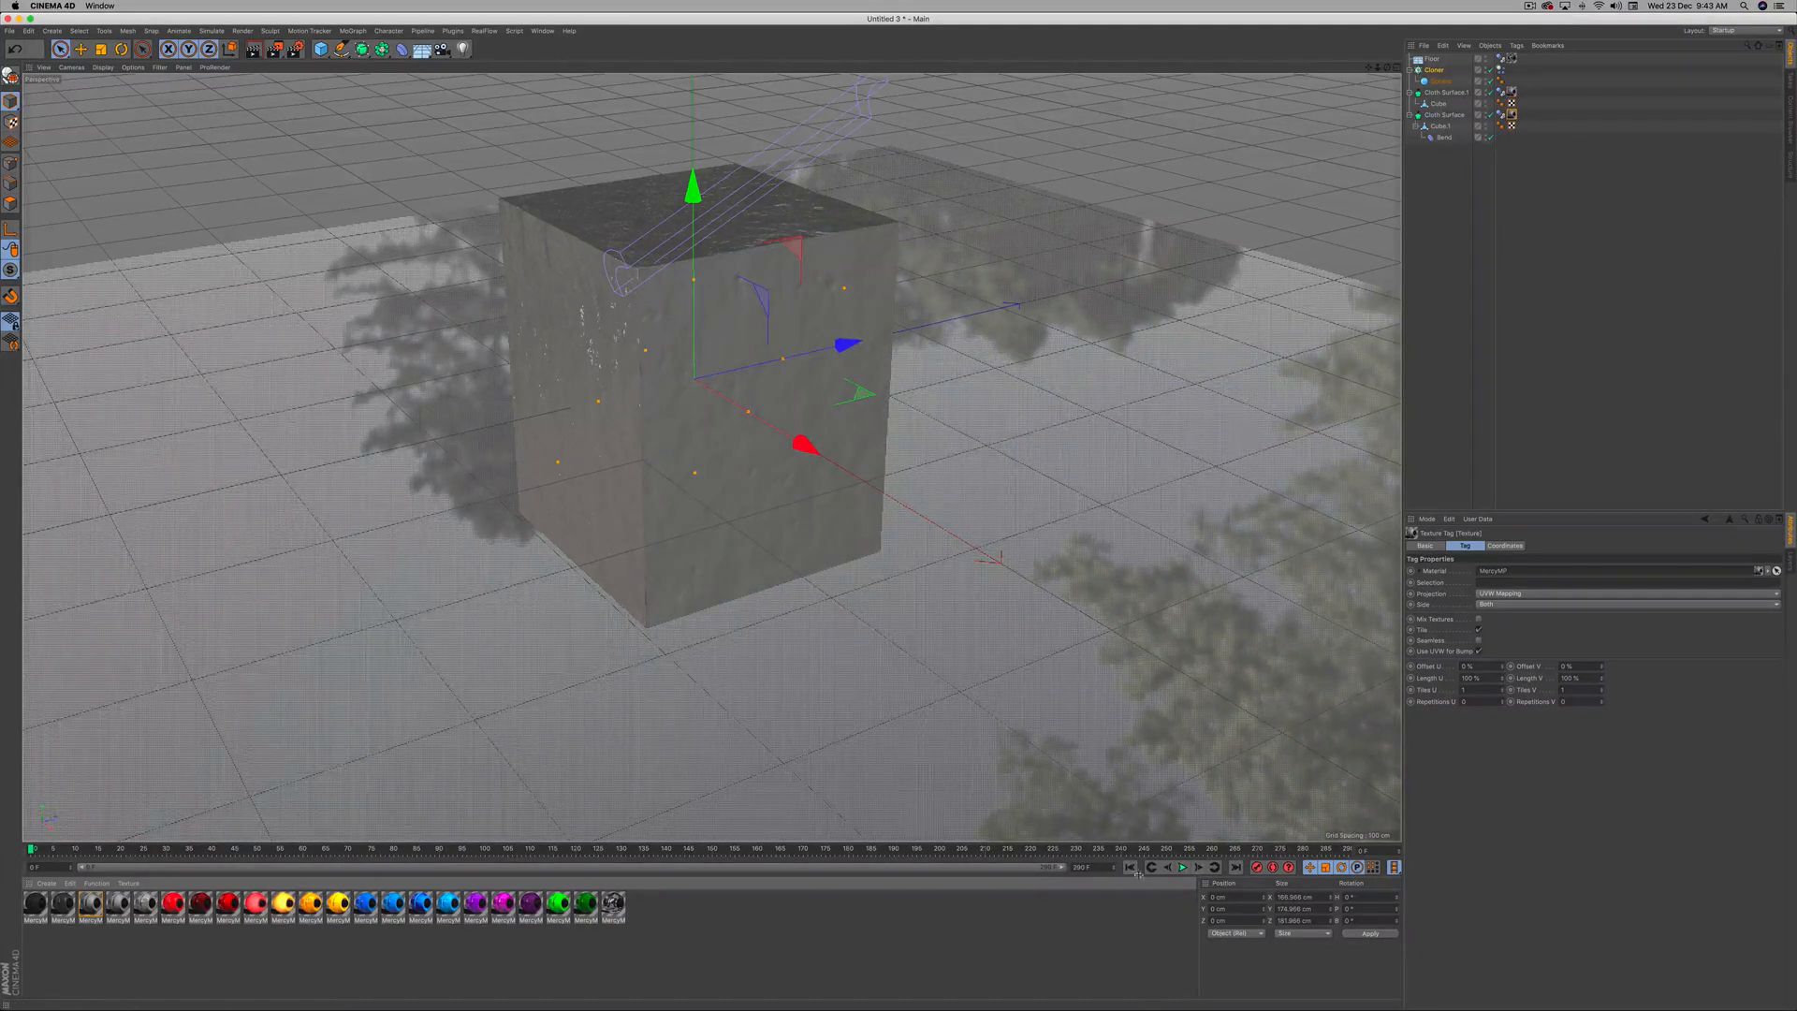
Play until the spheres show, apply the yellow-orange material to the Cloner, and continue playback until the spheres spill onto the floor.
{"action": "left_click", "coordinate": [1183, 866]}
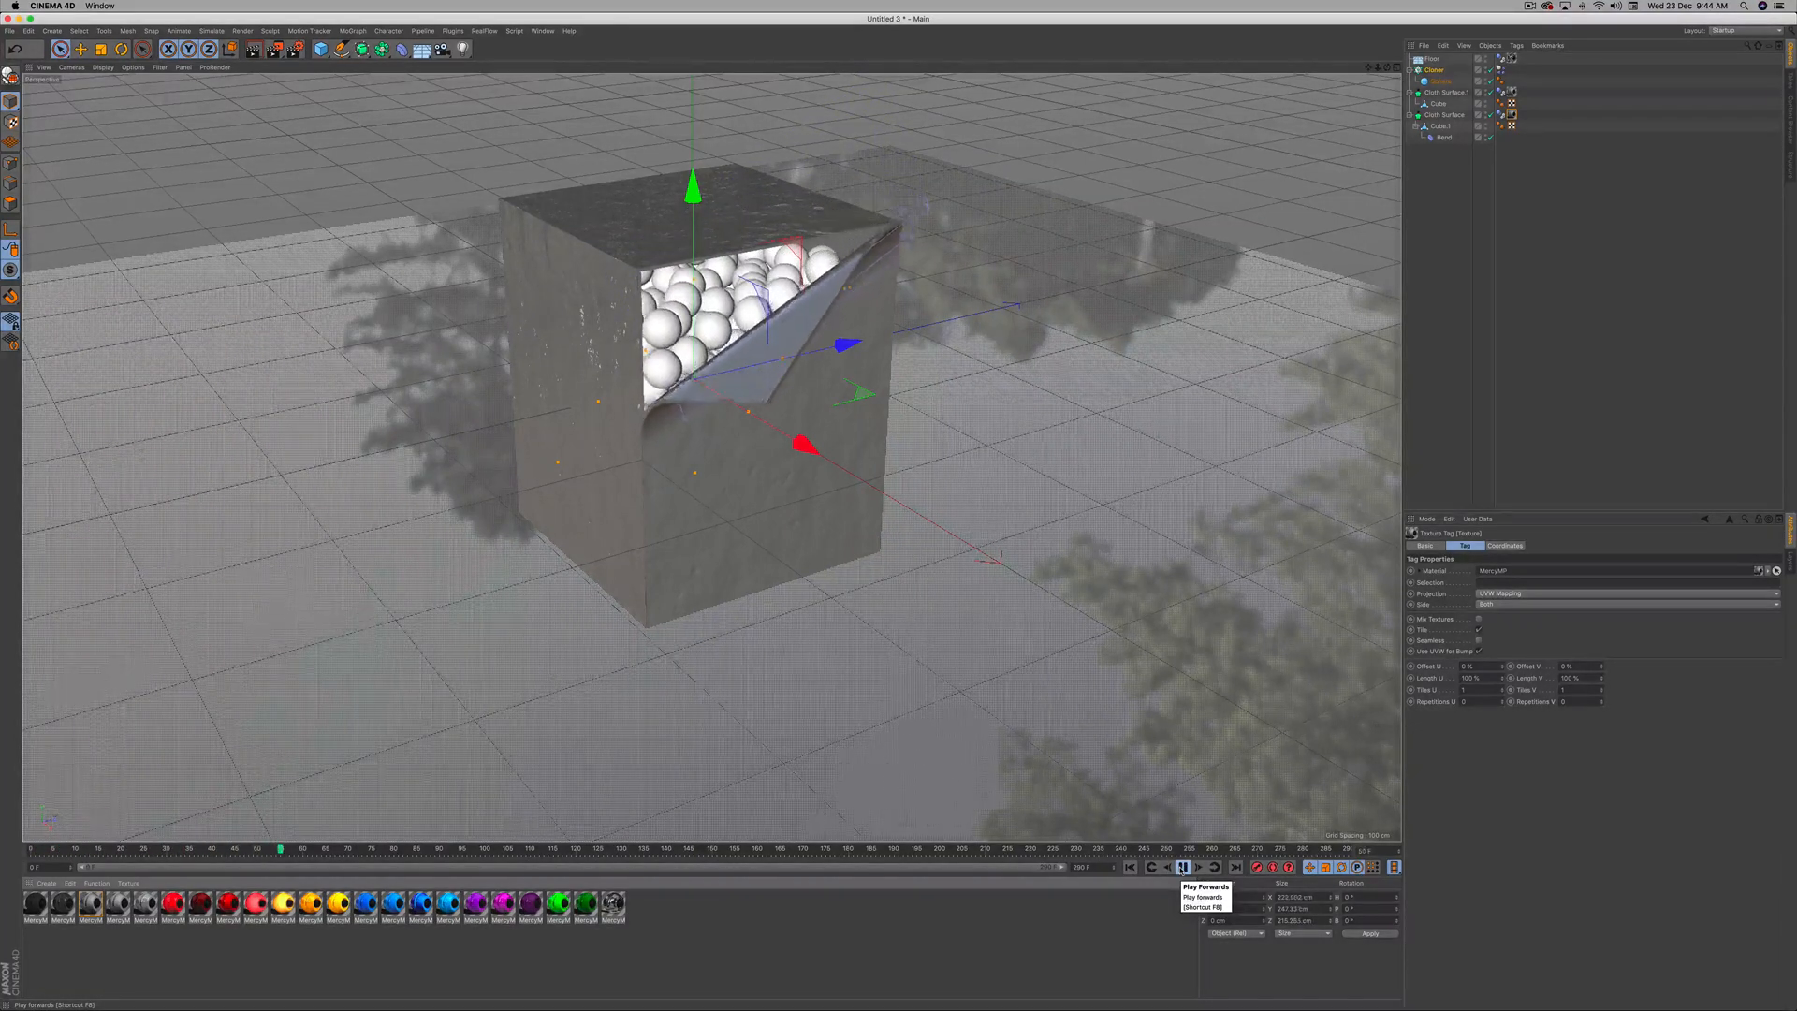
{"action": "left_click", "coordinate": [1183, 866]}
{"action": "left_click_drag", "start_coordinate": [284, 912], "coordinate": [1531, 357]}
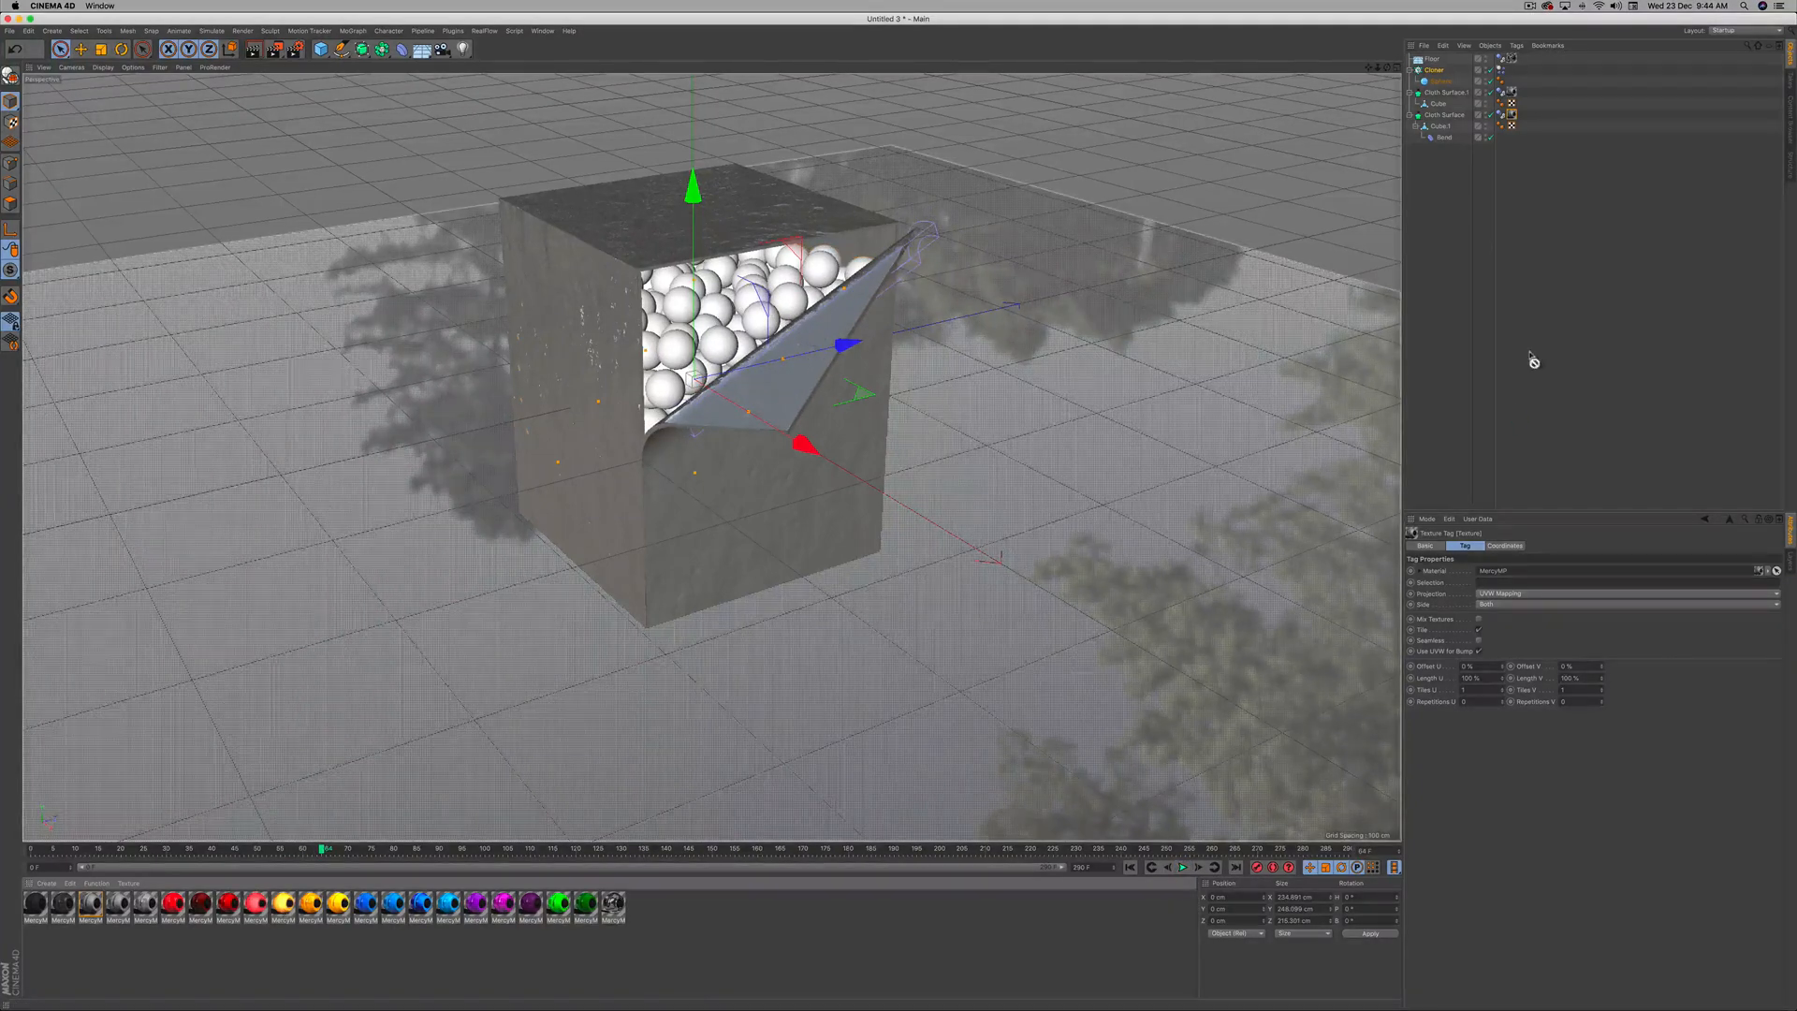
{"action": "left_click_drag", "start_coordinate": [1441, 75], "coordinate": [1439, 71]}
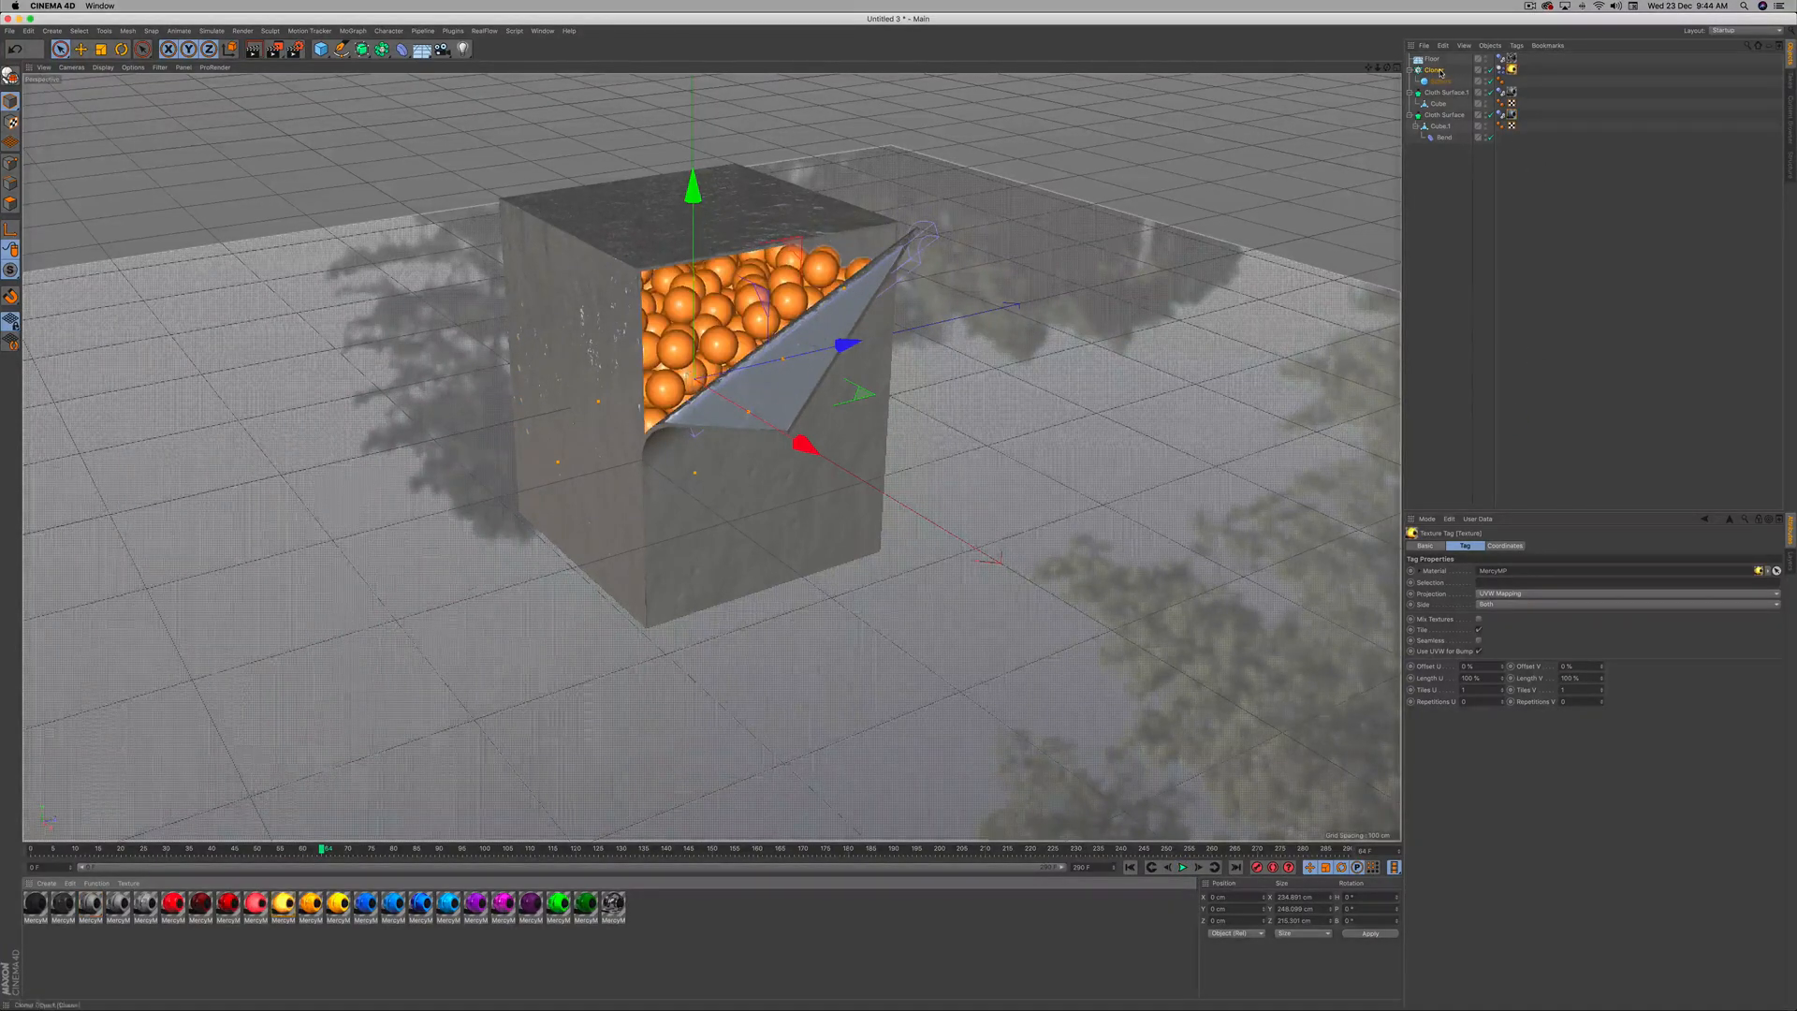
{"action": "left_click", "coordinate": [1182, 867]}
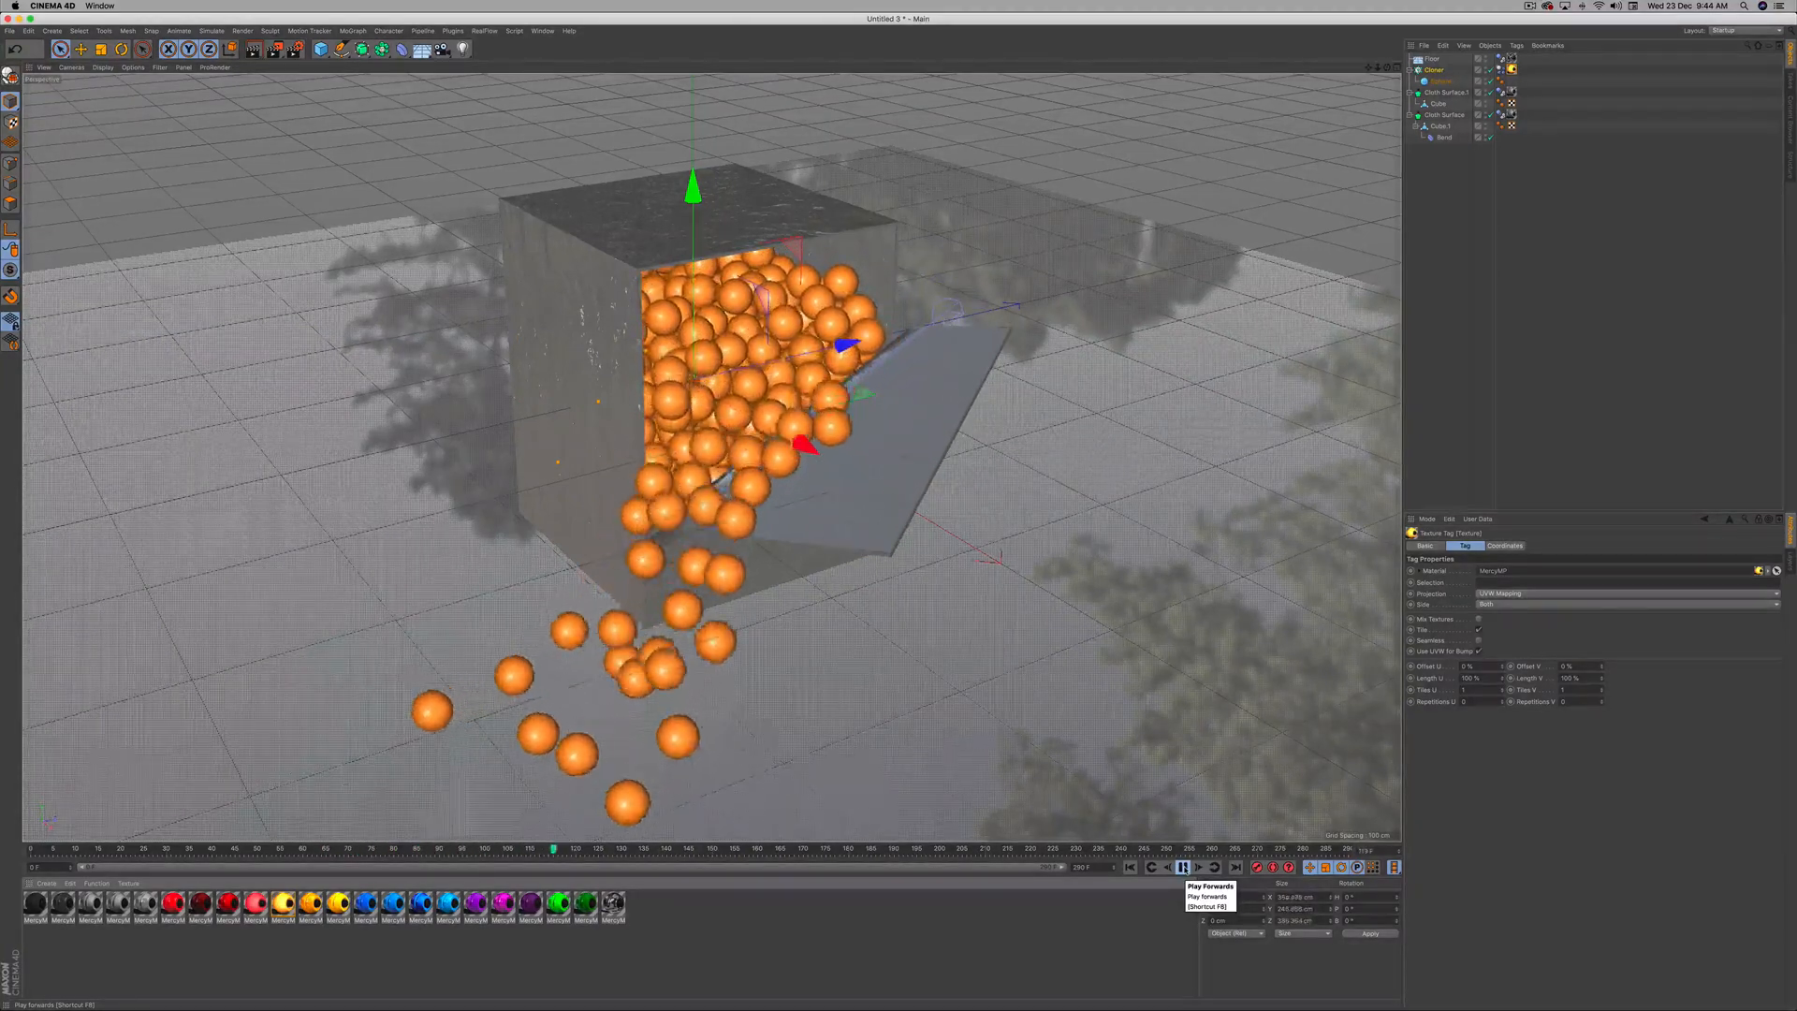
{"action": "left_click", "coordinate": [1183, 866]}
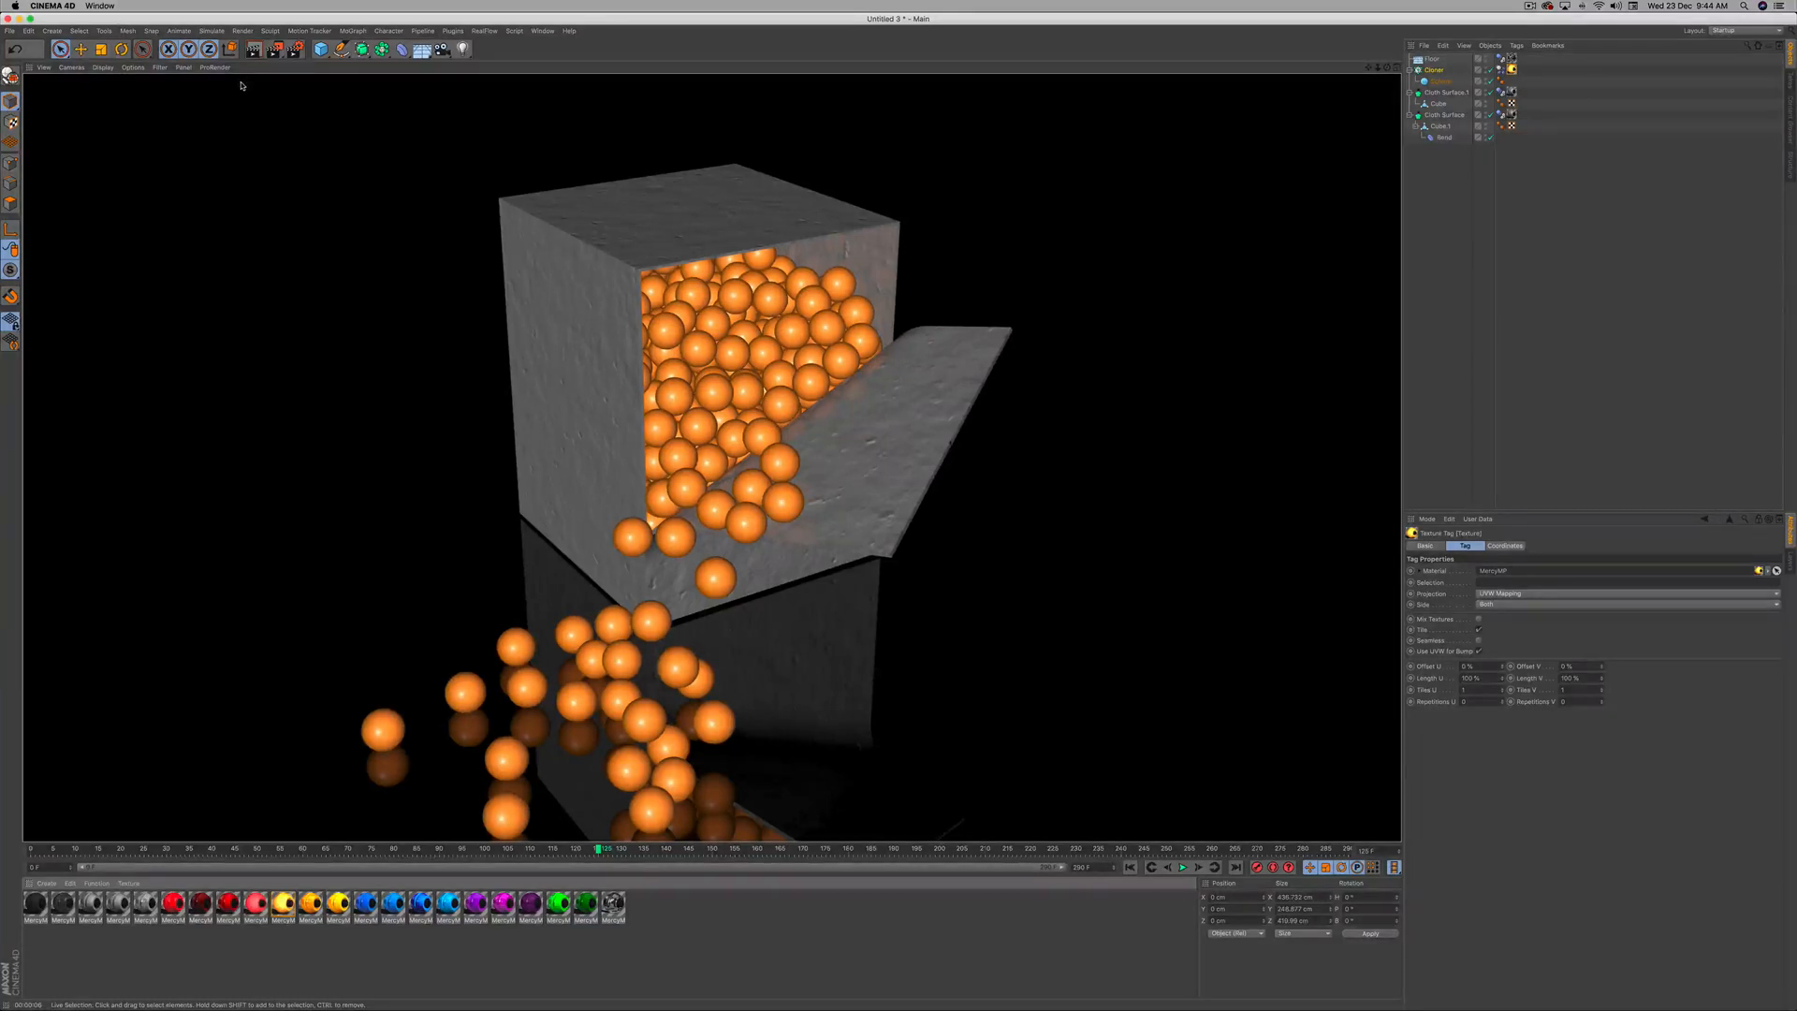
Add a Physical Sky to light the scene and enable its Clouds option.
{"action": "left_click", "coordinate": [423, 51]}
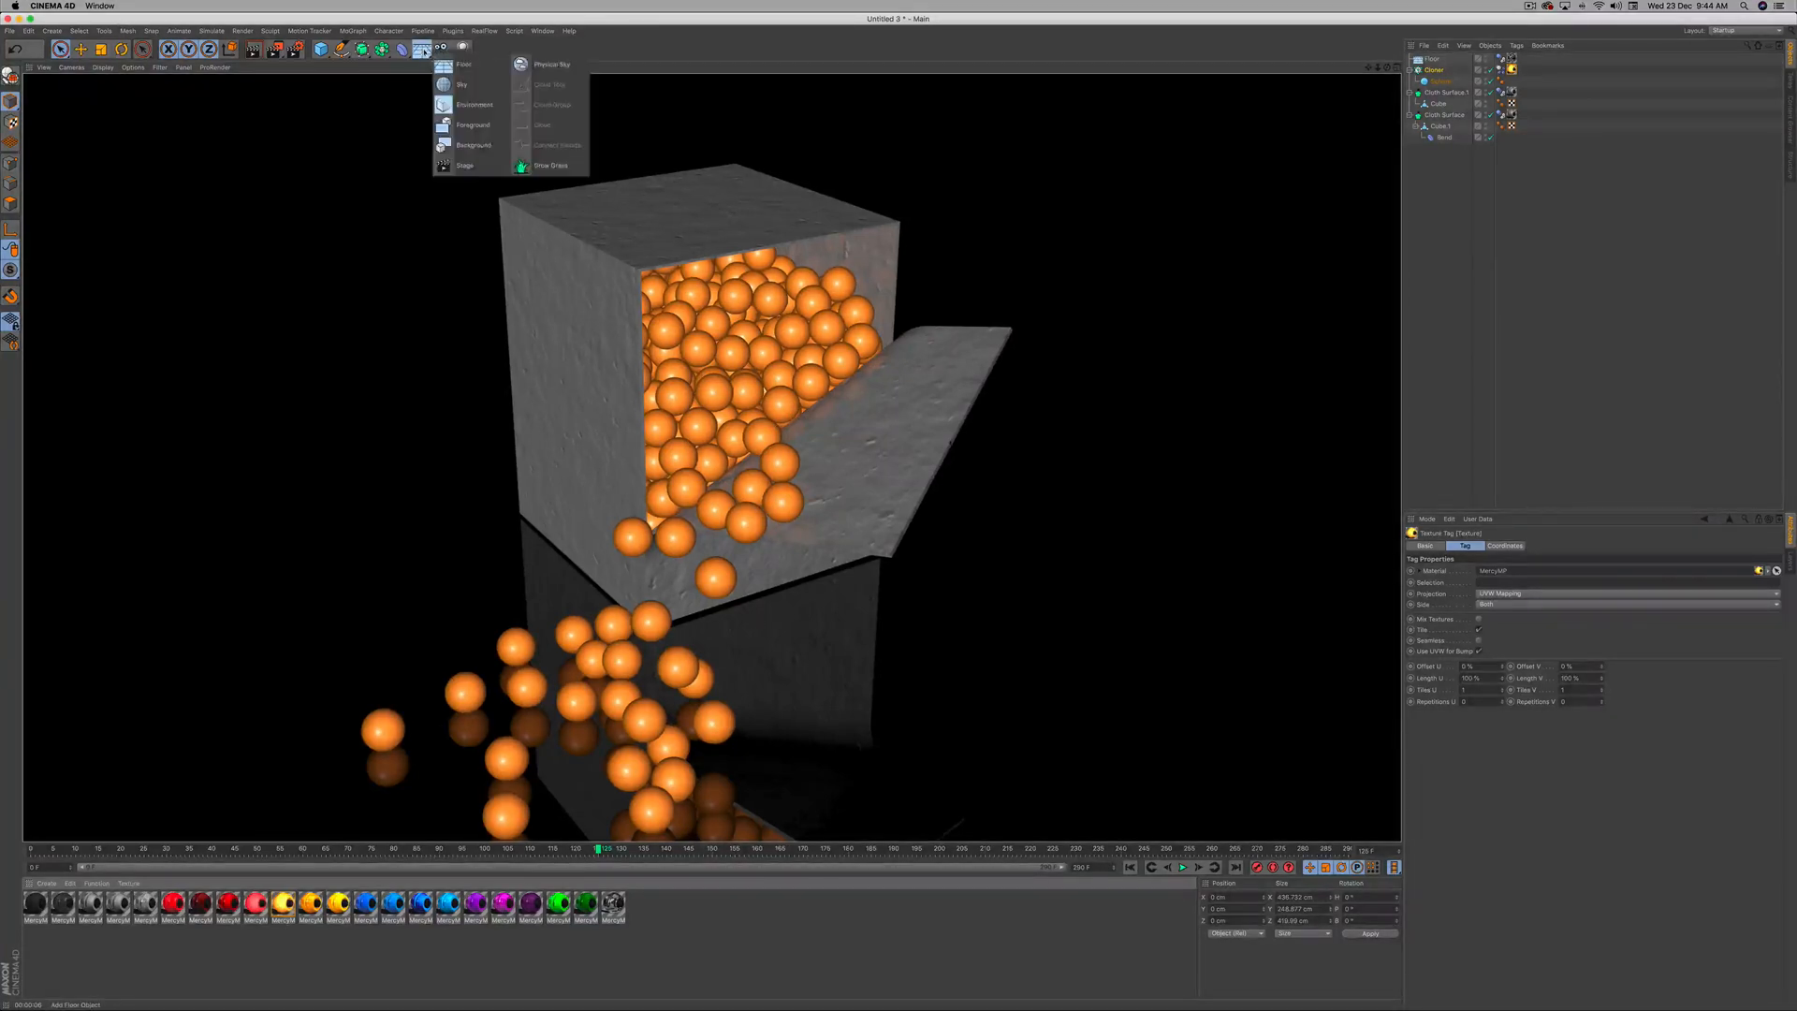
{"action": "left_click", "coordinate": [548, 64]}
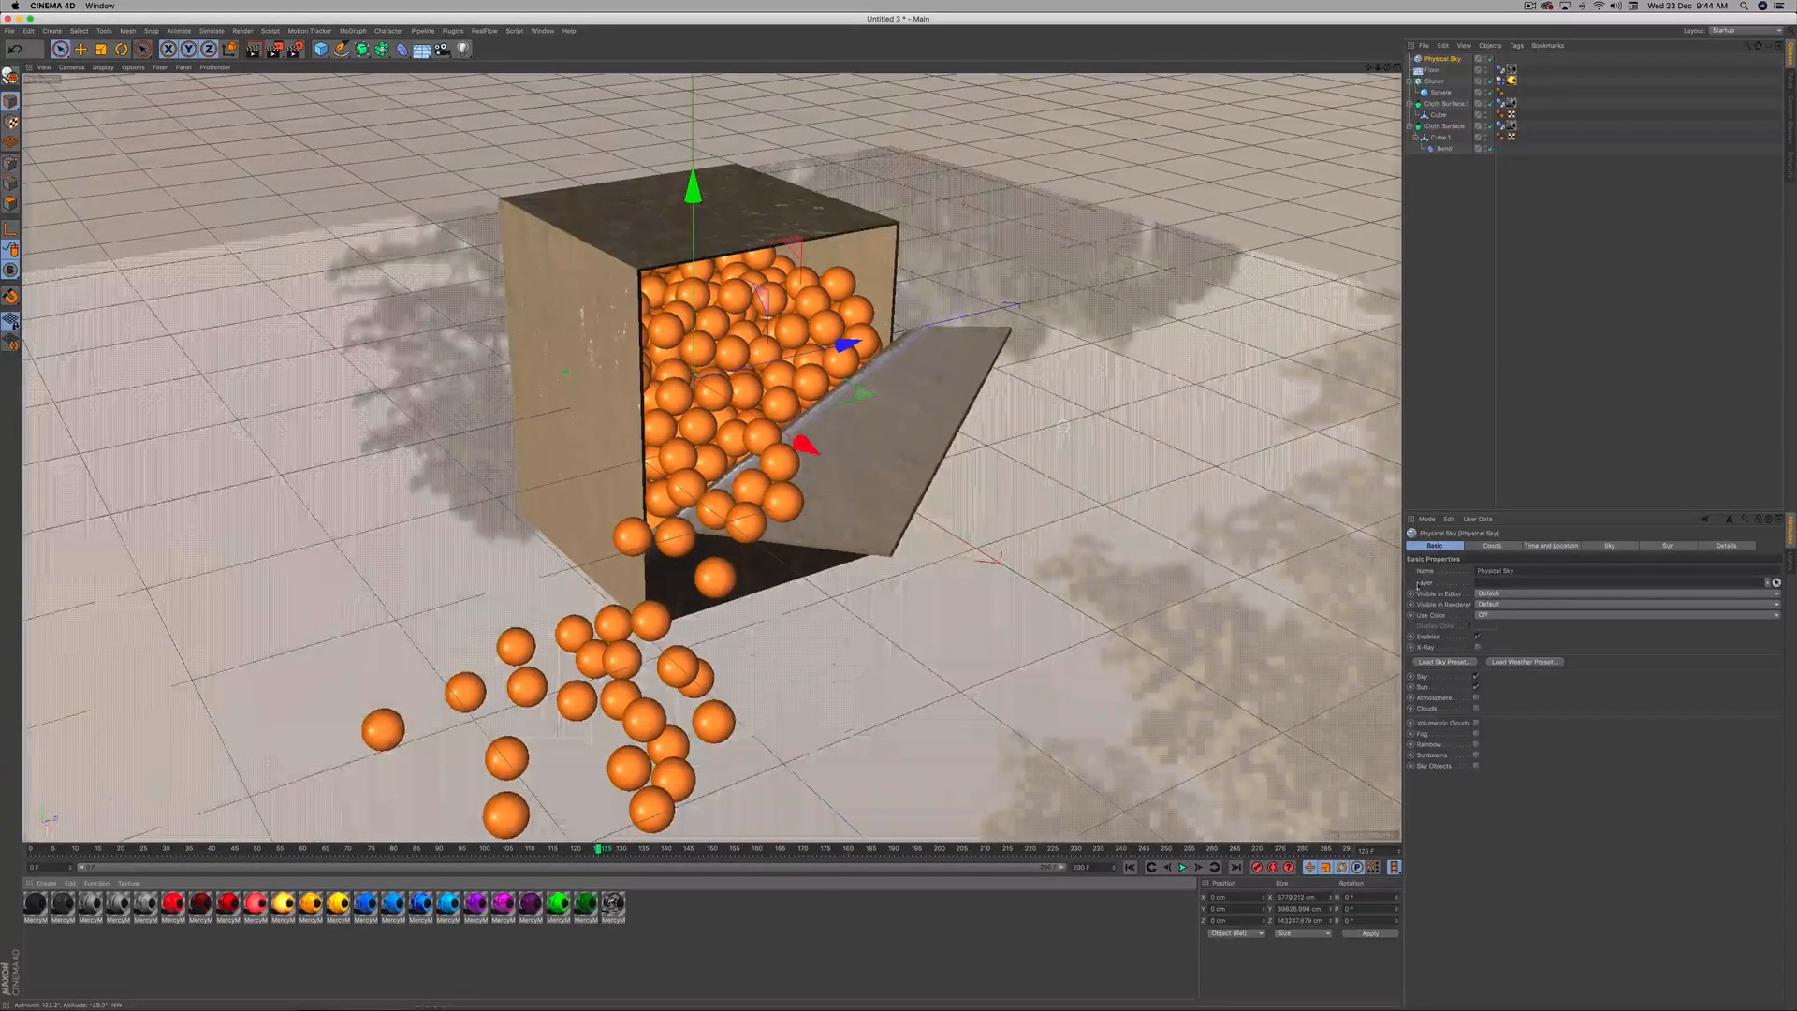
{"action": "left_click", "coordinate": [1475, 709]}
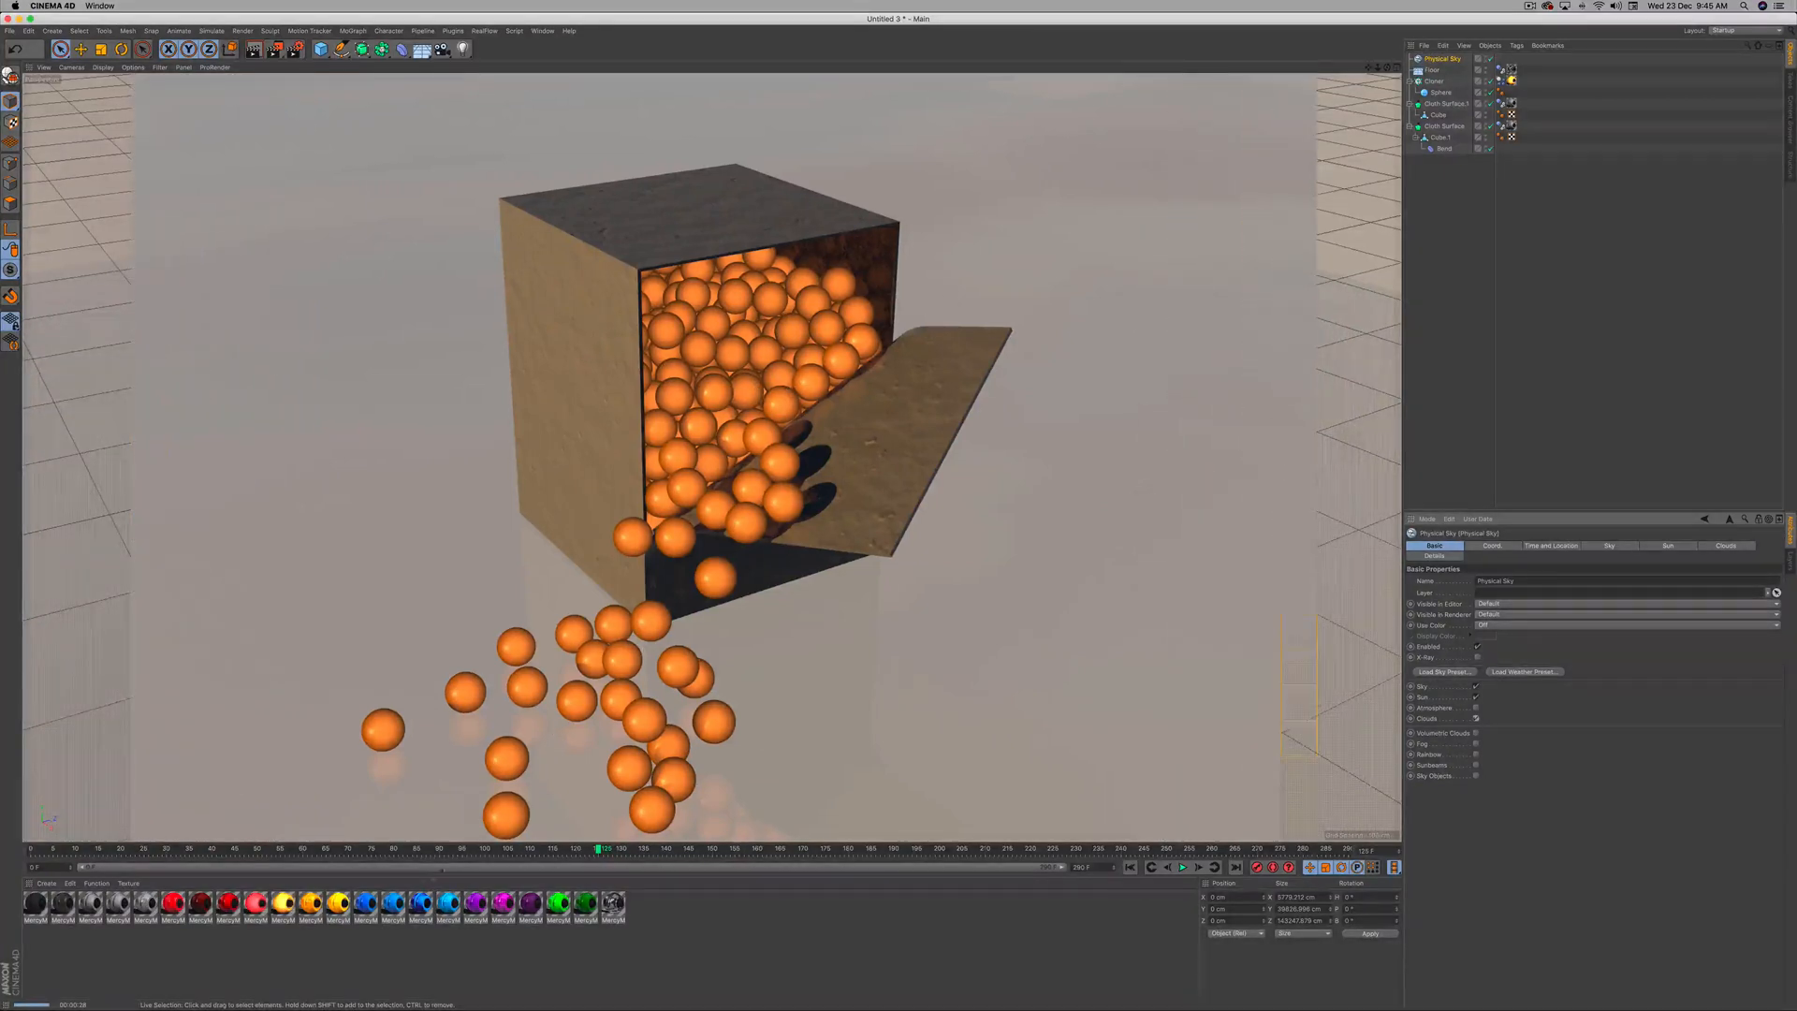
Replace the material on both Cloth Surface objects with the first blue one and replay the sphere simulation.
{"action": "left_click", "coordinate": [365, 904]}
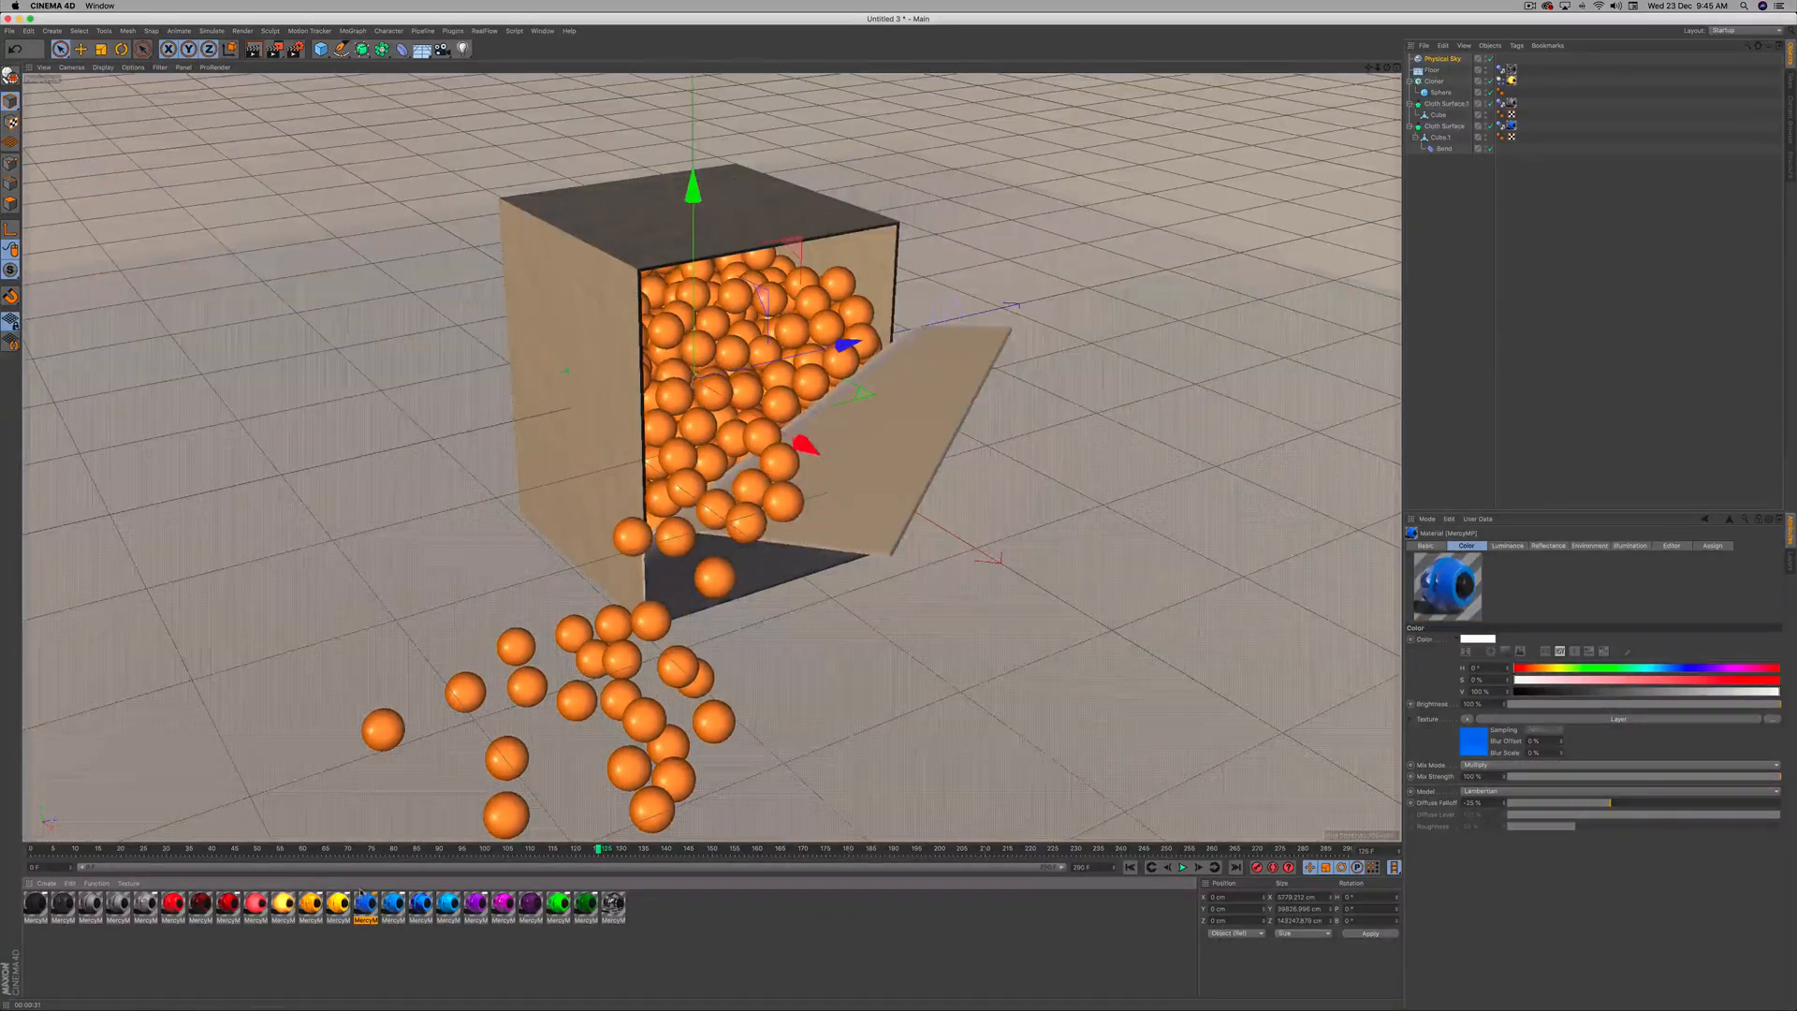
{"action": "left_click_drag", "start_coordinate": [1518, 112], "coordinate": [1514, 114]}
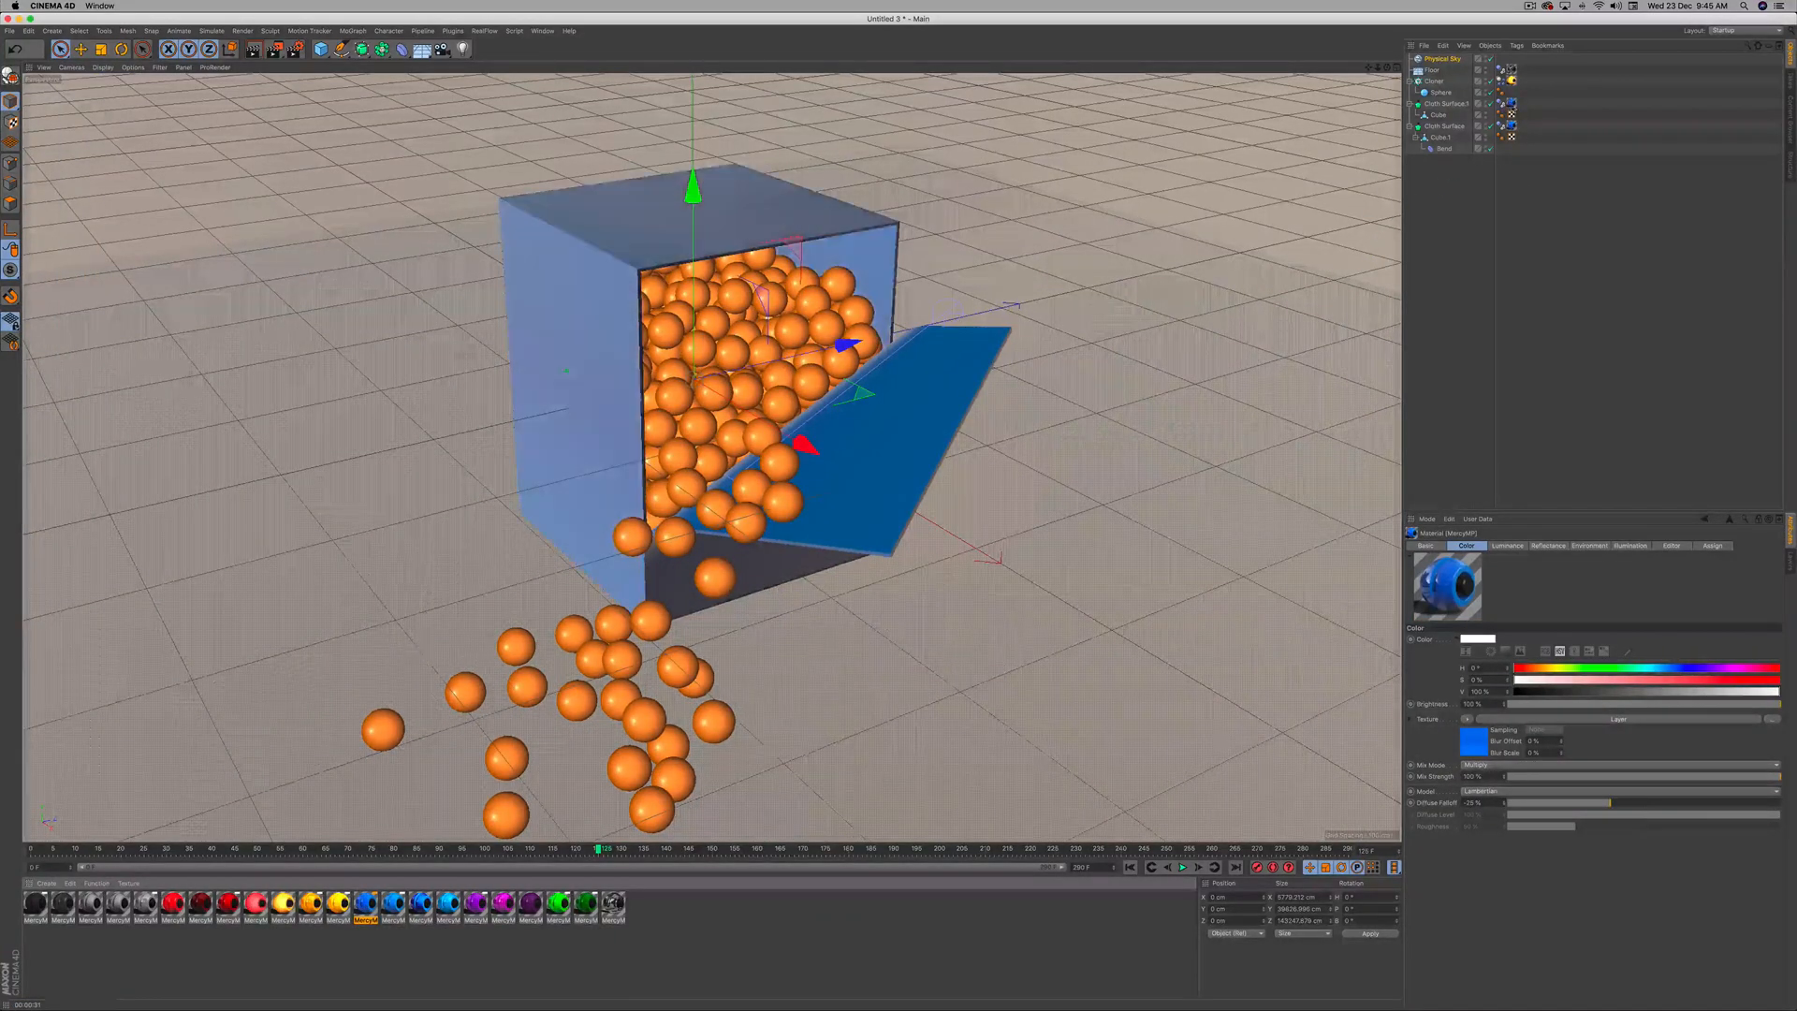
{"action": "left_click", "coordinate": [1167, 873]}
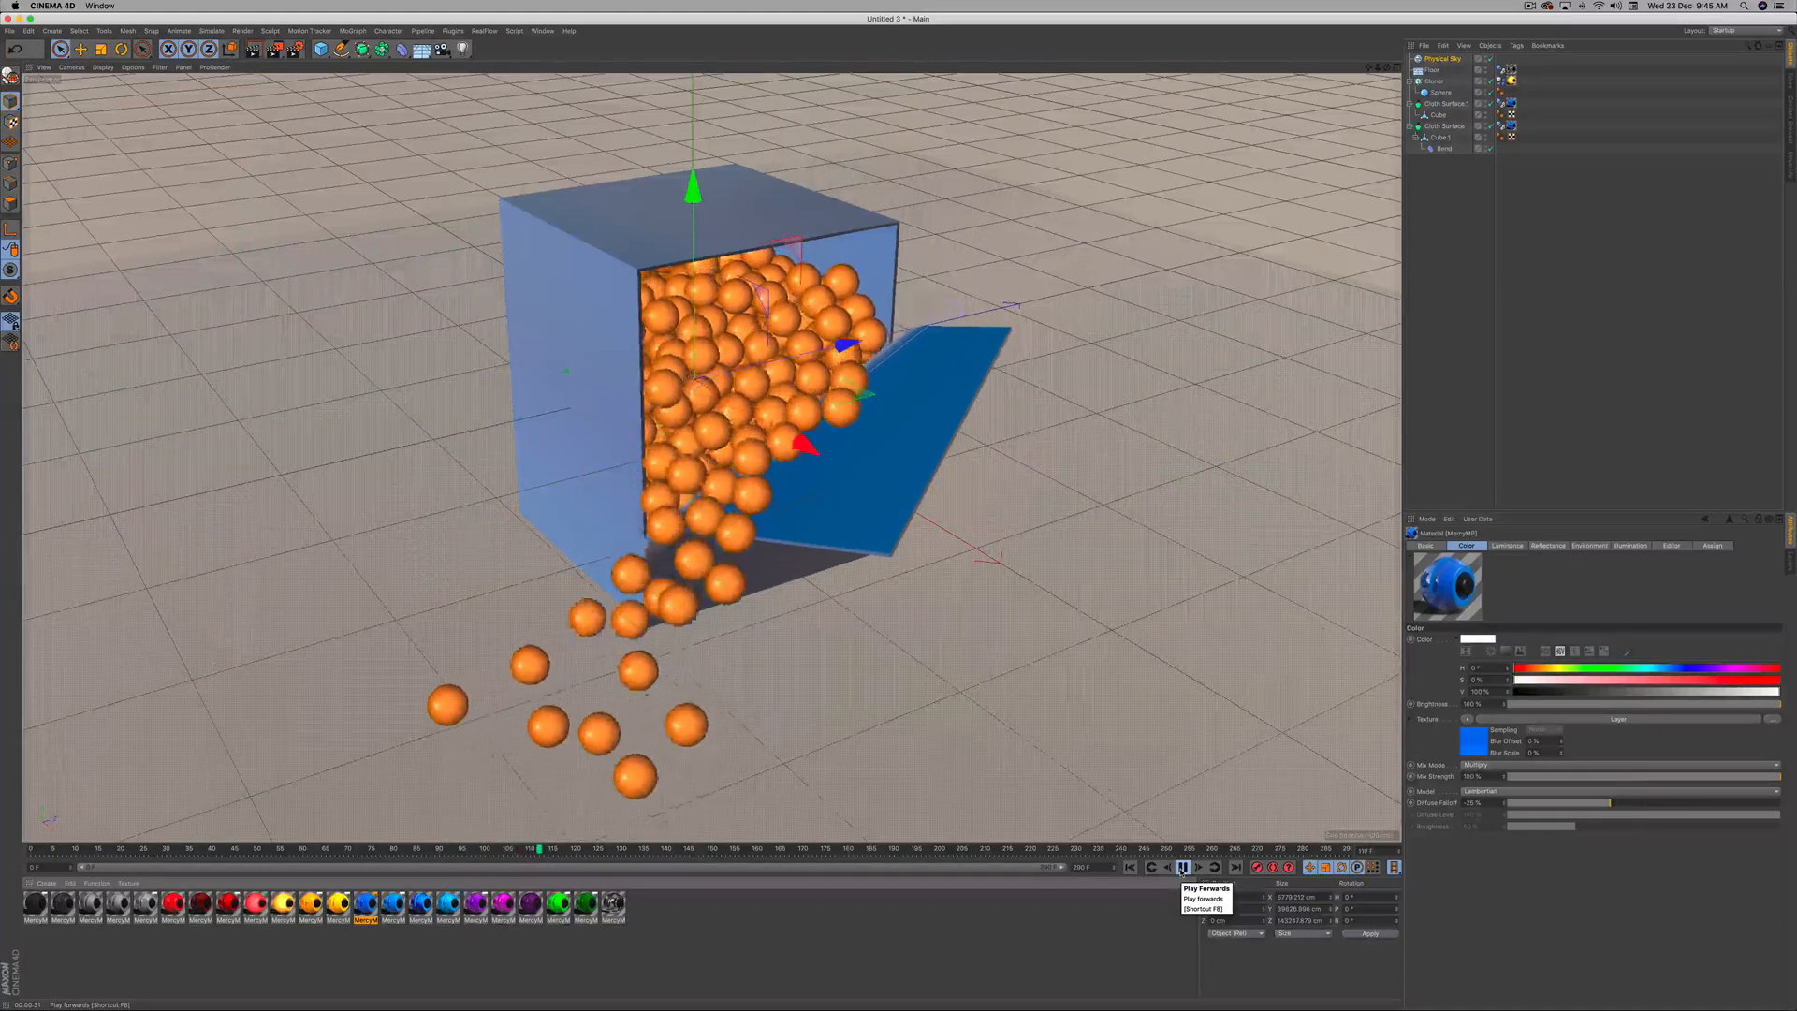
{"action": "left_click", "coordinate": [1182, 868]}
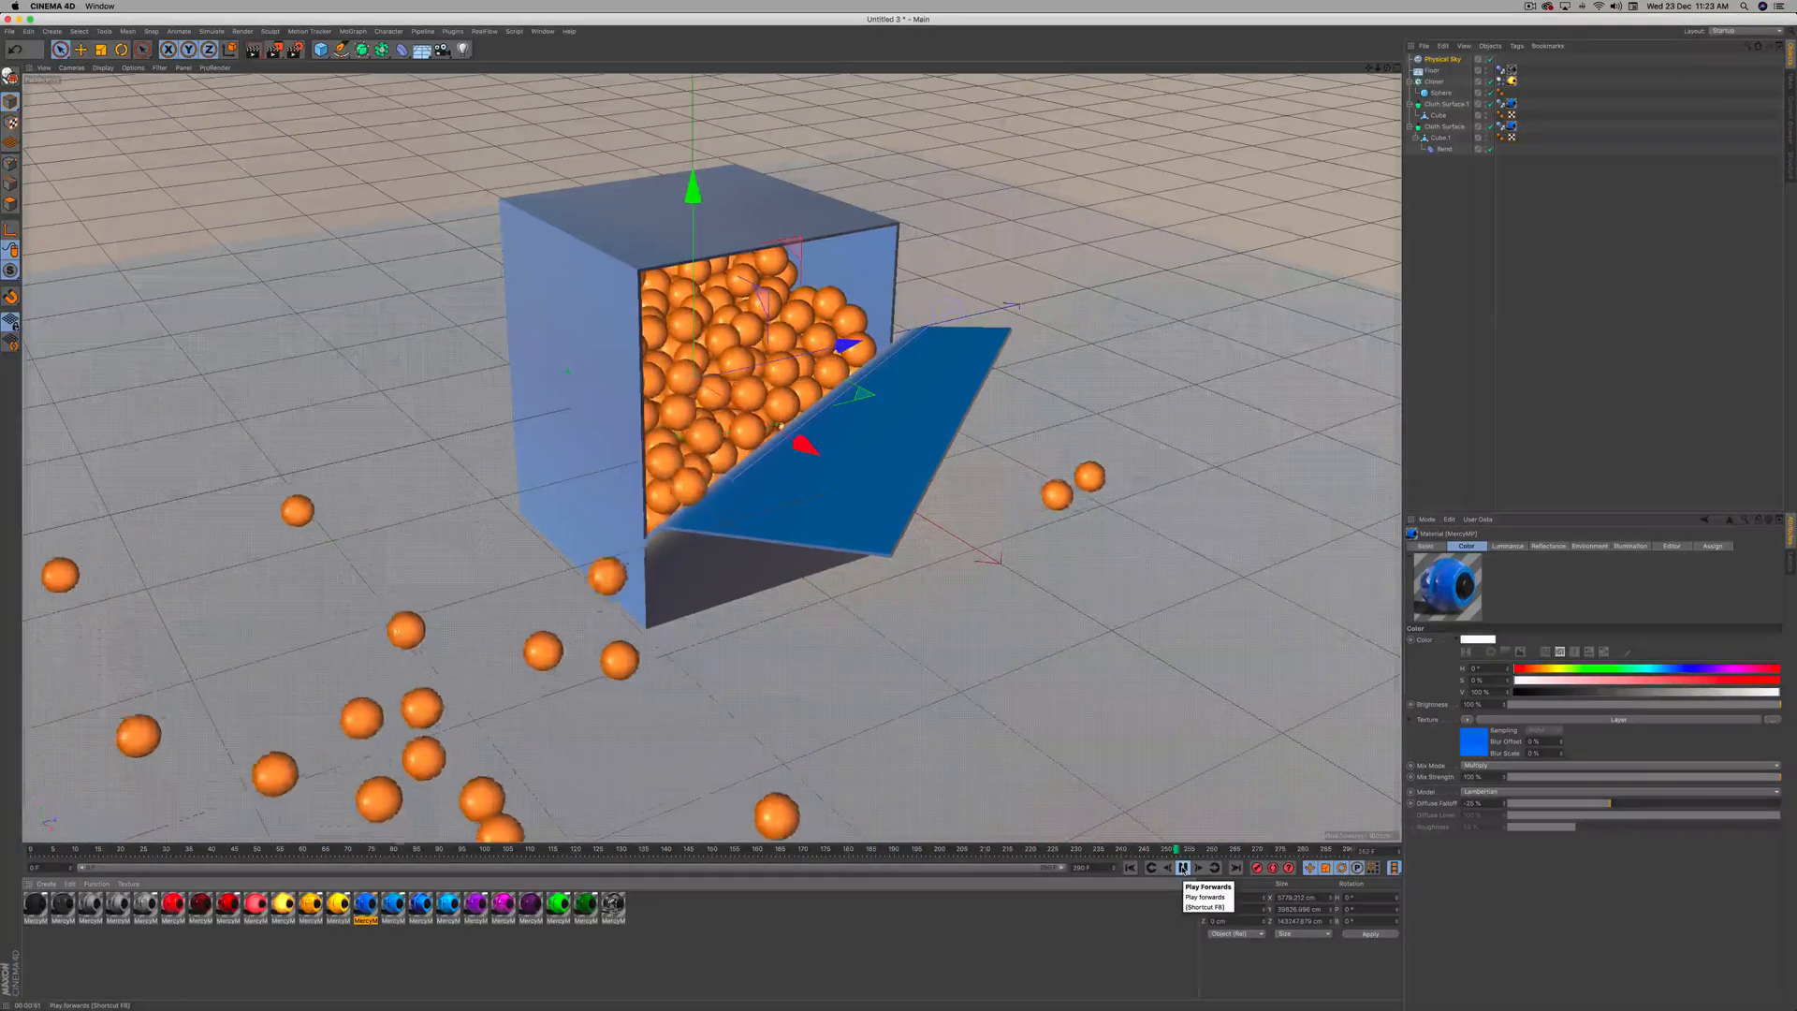
{"action": "left_click", "coordinate": [1183, 869]}
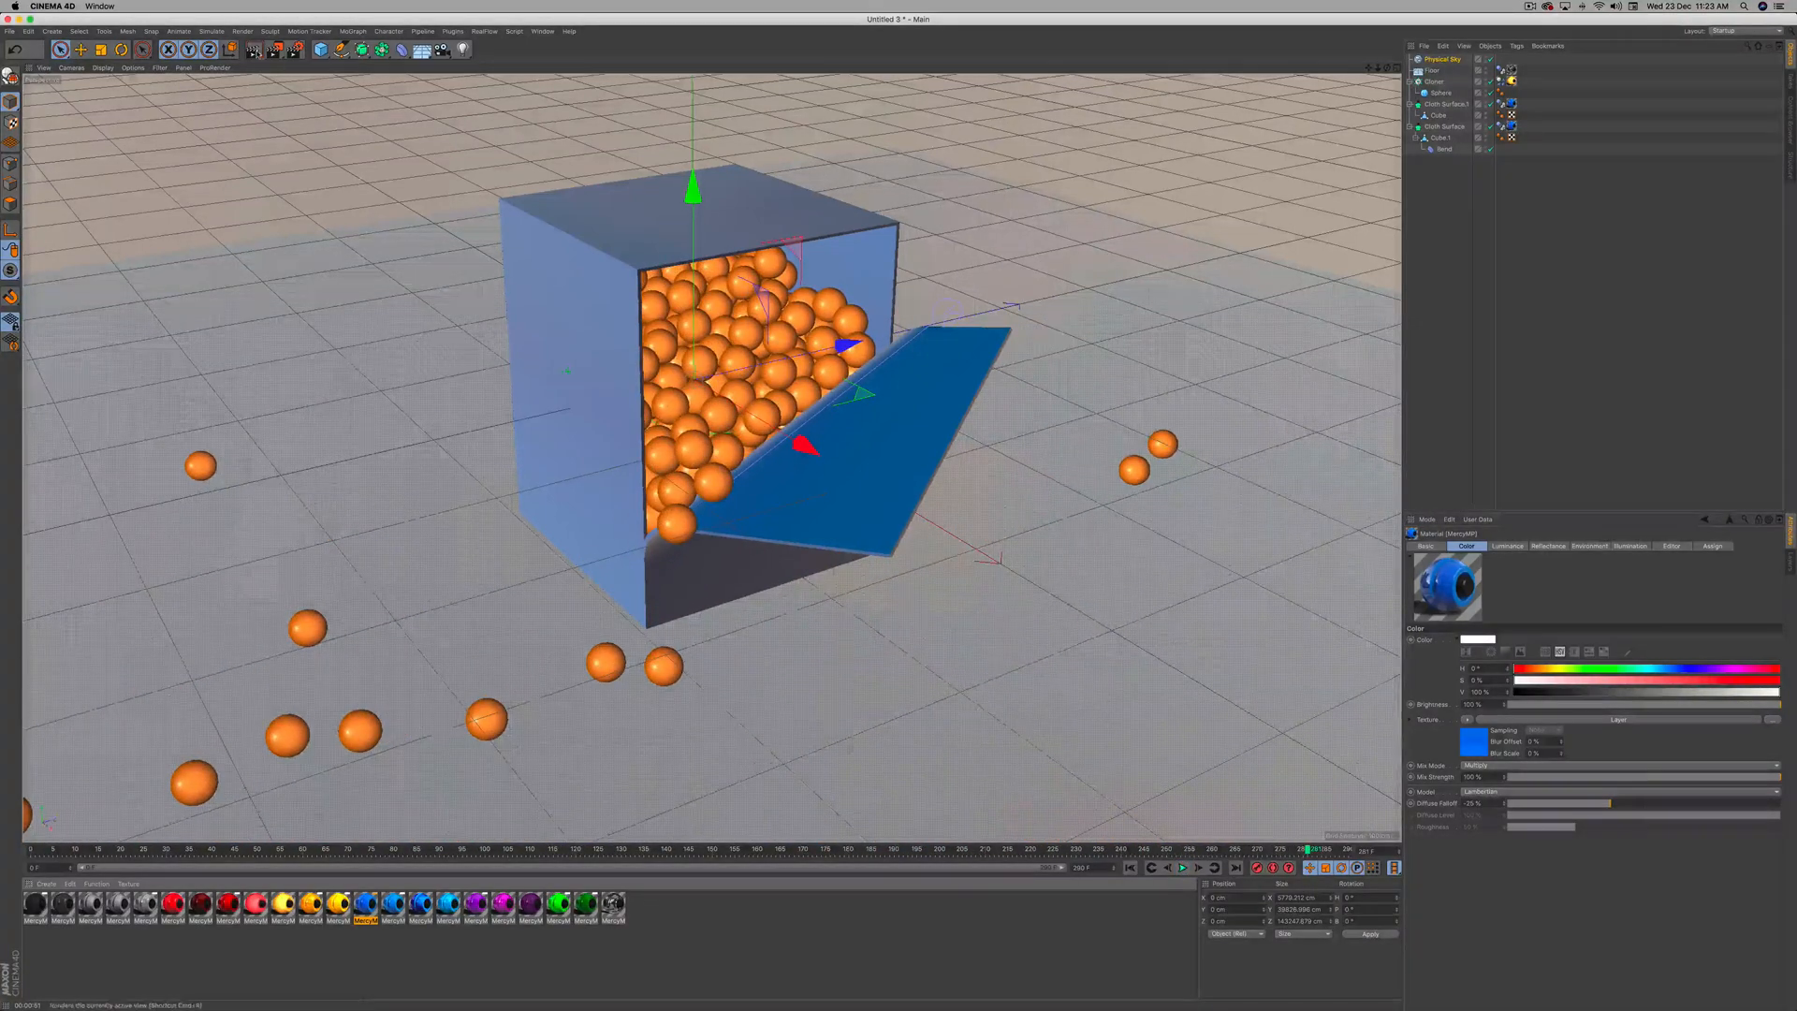